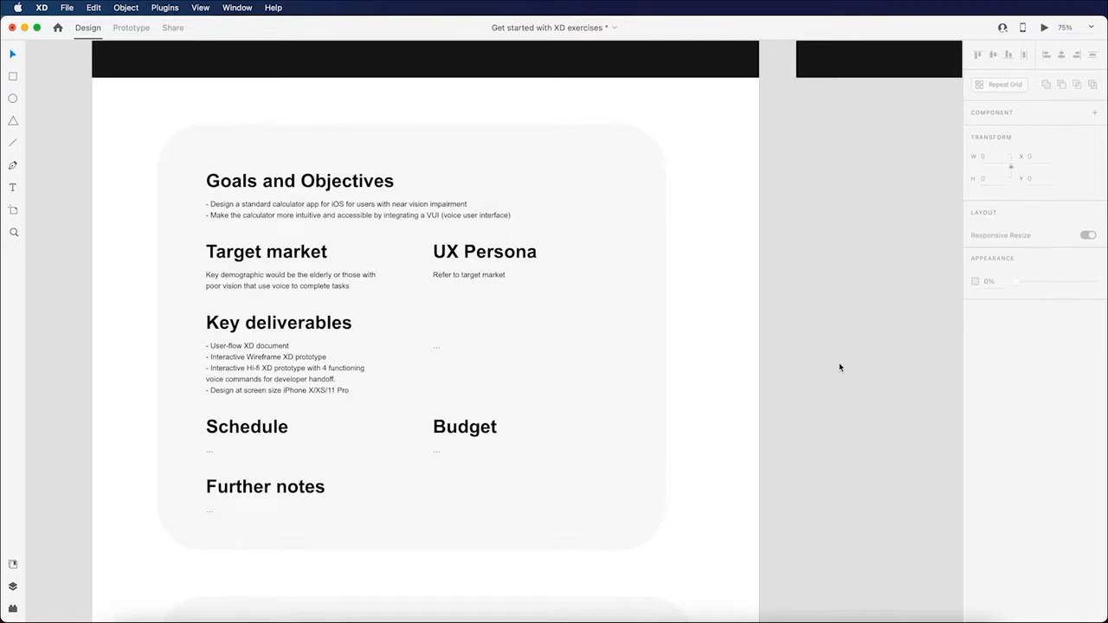
Review the calculator app design brief, including its goals, target market, key deliverables and the inspiration moodboard.
{"action": "scroll", "coordinate": [839, 367], "scroll_direction": "down", "scroll_amount": 5}
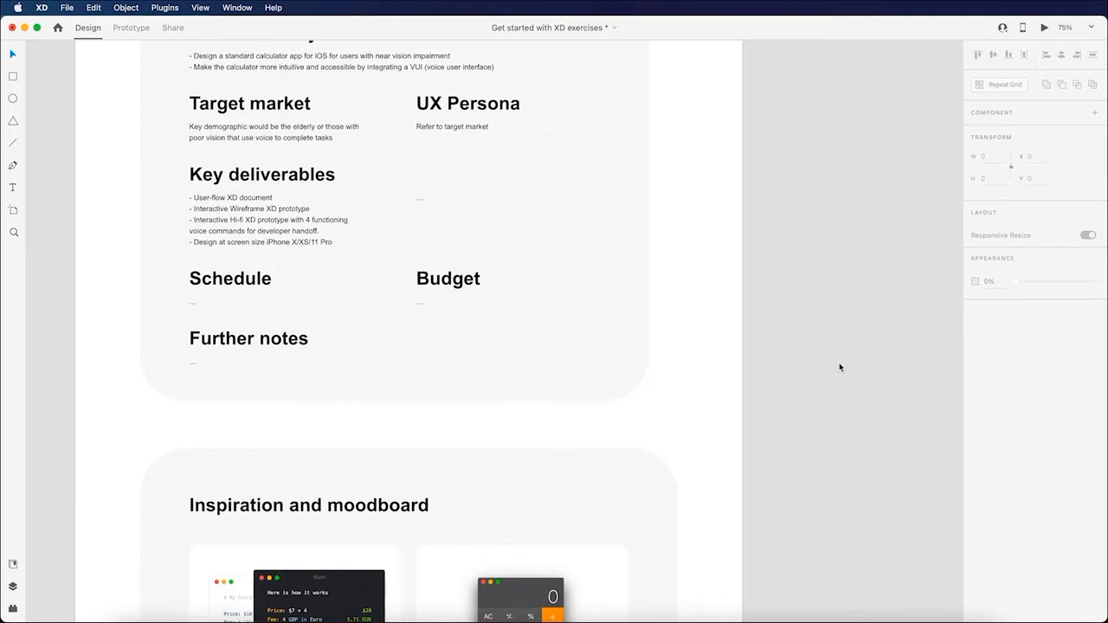
{"action": "scroll", "coordinate": [839, 367], "scroll_direction": "down", "scroll_amount": 12}
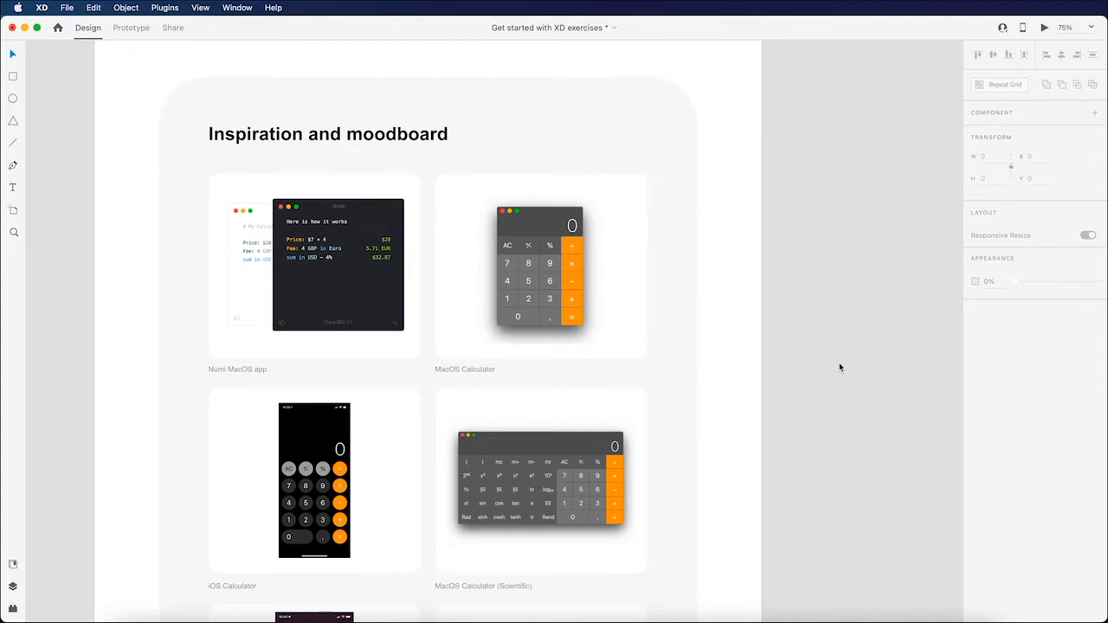
{"action": "scroll", "coordinate": [839, 368], "scroll_direction": "down", "scroll_amount": 12}
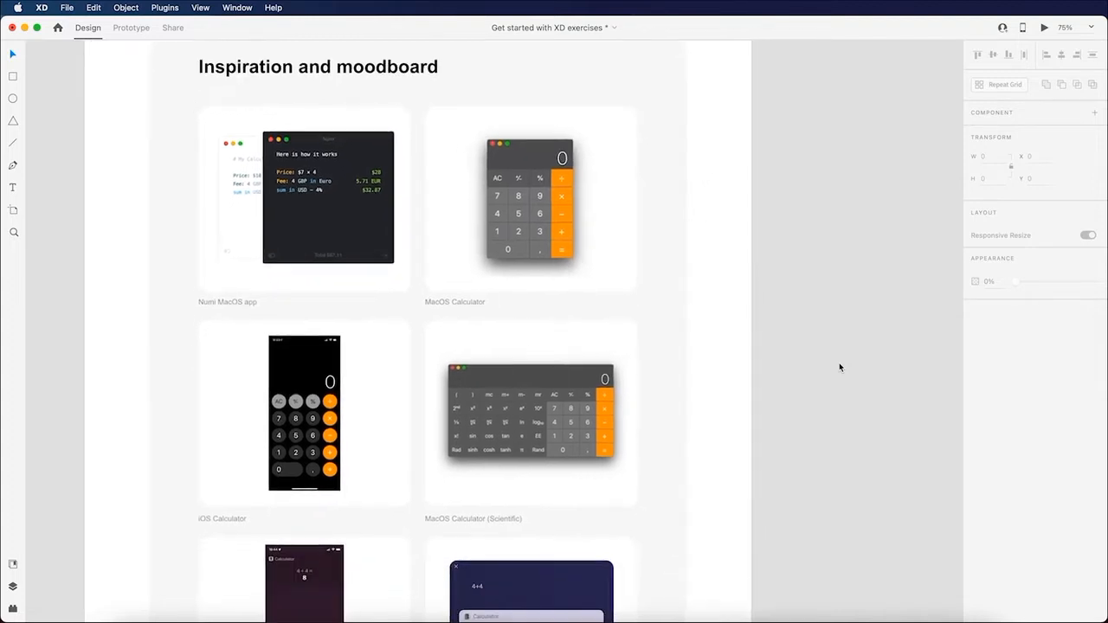
{"action": "scroll", "coordinate": [838, 367], "scroll_direction": "down", "scroll_amount": 12}
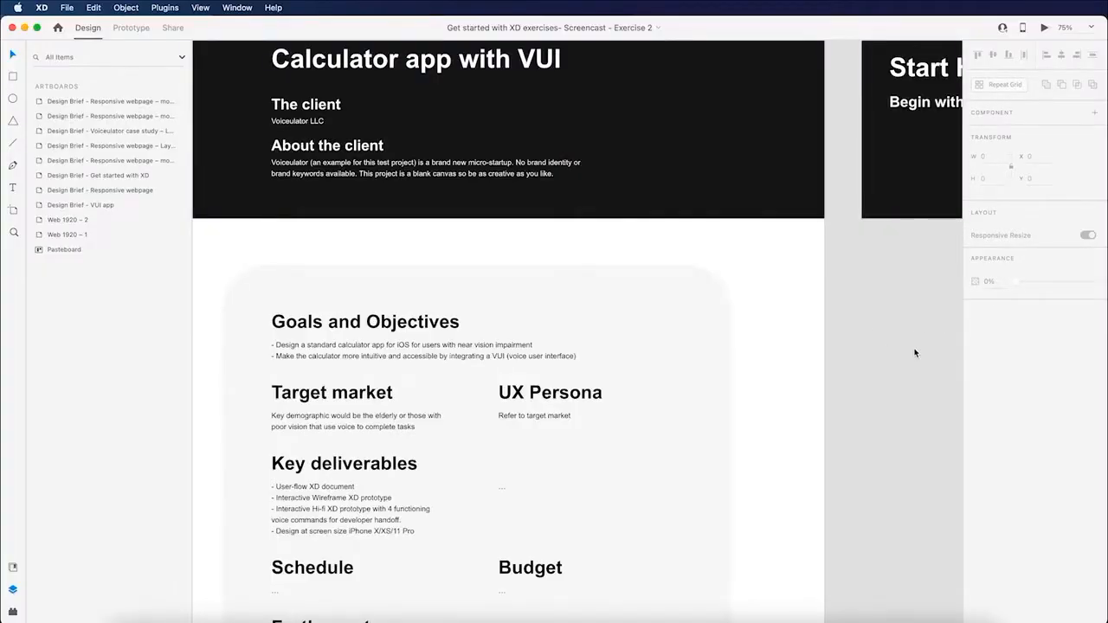
{"action": "scroll", "coordinate": [877, 385], "scroll_direction": "down", "scroll_amount": 3}
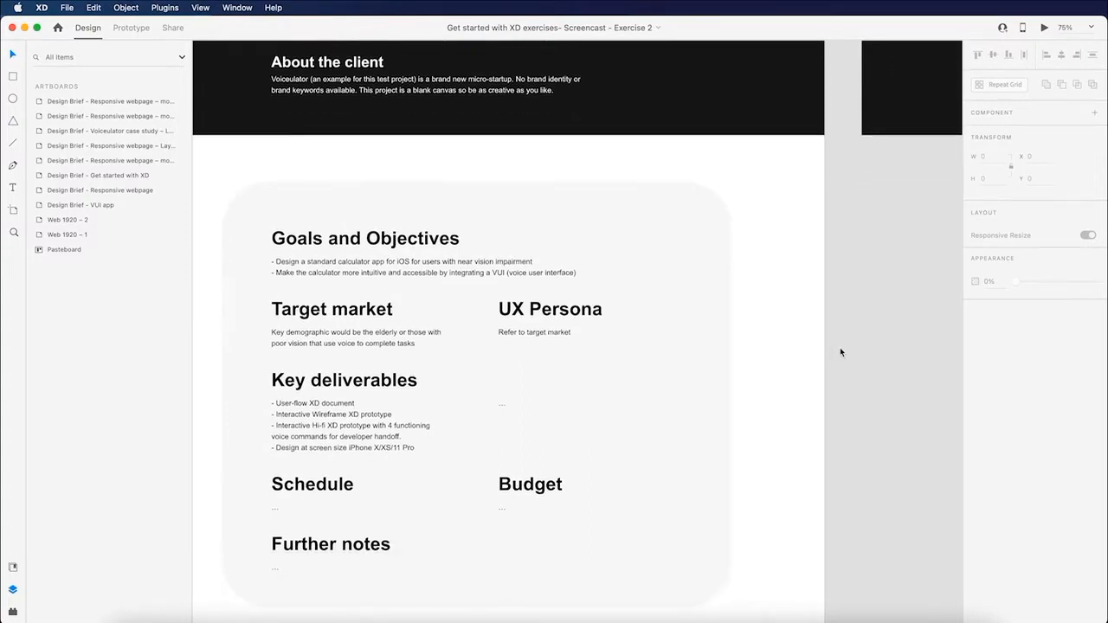
{"action": "scroll", "coordinate": [839, 352], "scroll_direction": "up", "scroll_amount": 4}
{"action": "scroll", "coordinate": [839, 350], "scroll_direction": "right", "scroll_amount": 5}
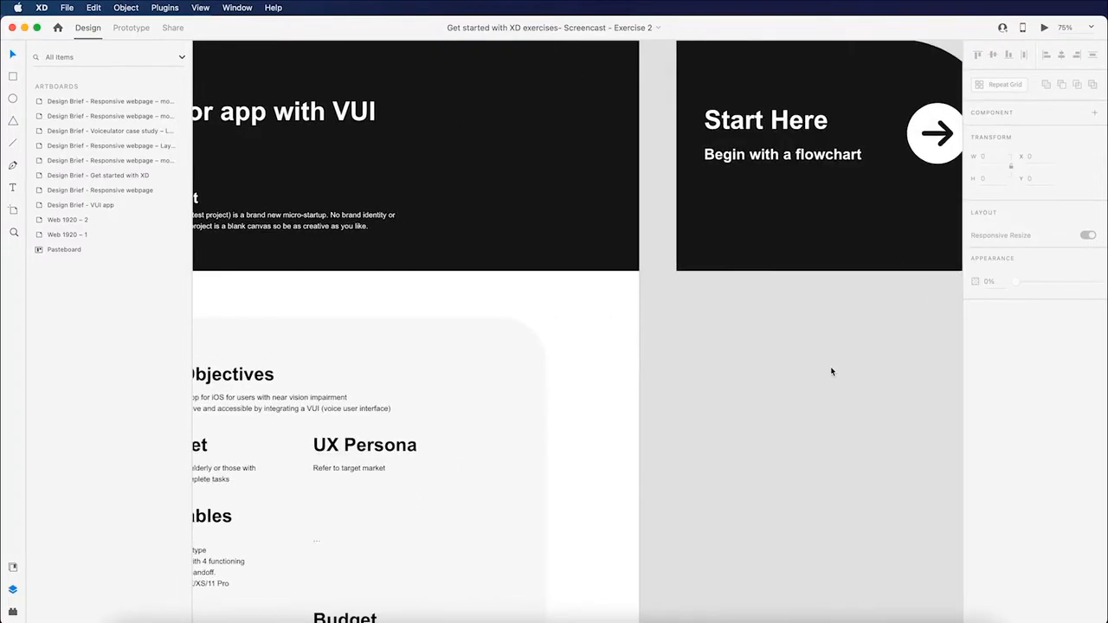
{"action": "scroll", "coordinate": [830, 367], "scroll_direction": "left", "scroll_amount": 4}
{"action": "scroll", "coordinate": [830, 367], "scroll_direction": "down", "scroll_amount": 1}
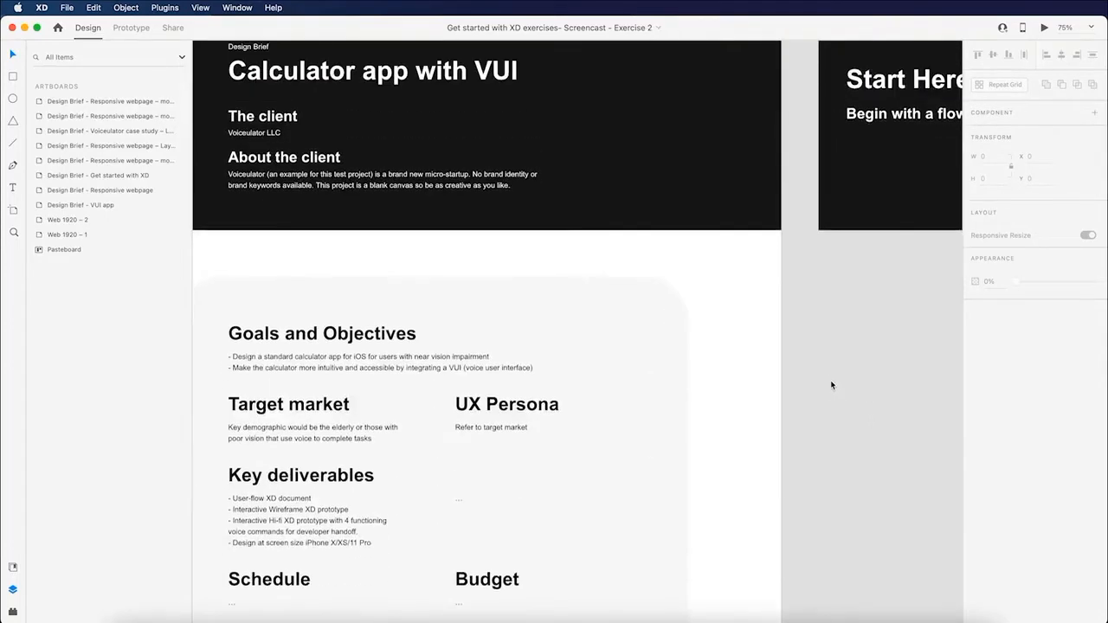
{"action": "scroll", "coordinate": [831, 381], "scroll_direction": "right", "scroll_amount": 2}
{"action": "scroll", "coordinate": [830, 386], "scroll_direction": "left", "scroll_amount": 4}
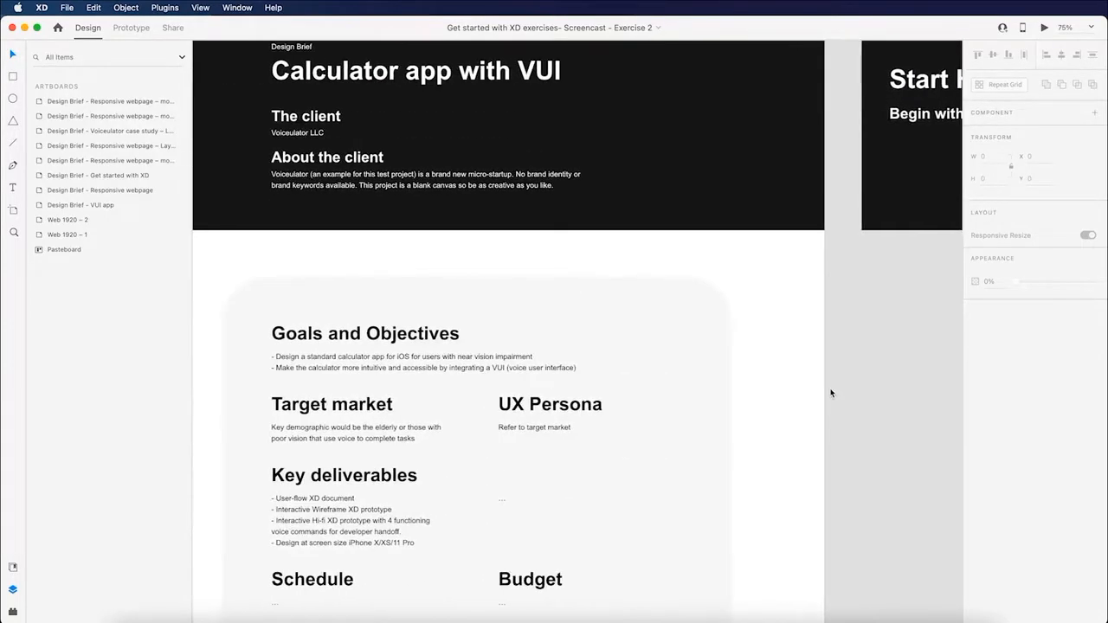
{"action": "scroll", "coordinate": [865, 334], "scroll_direction": "down", "scroll_amount": 3}
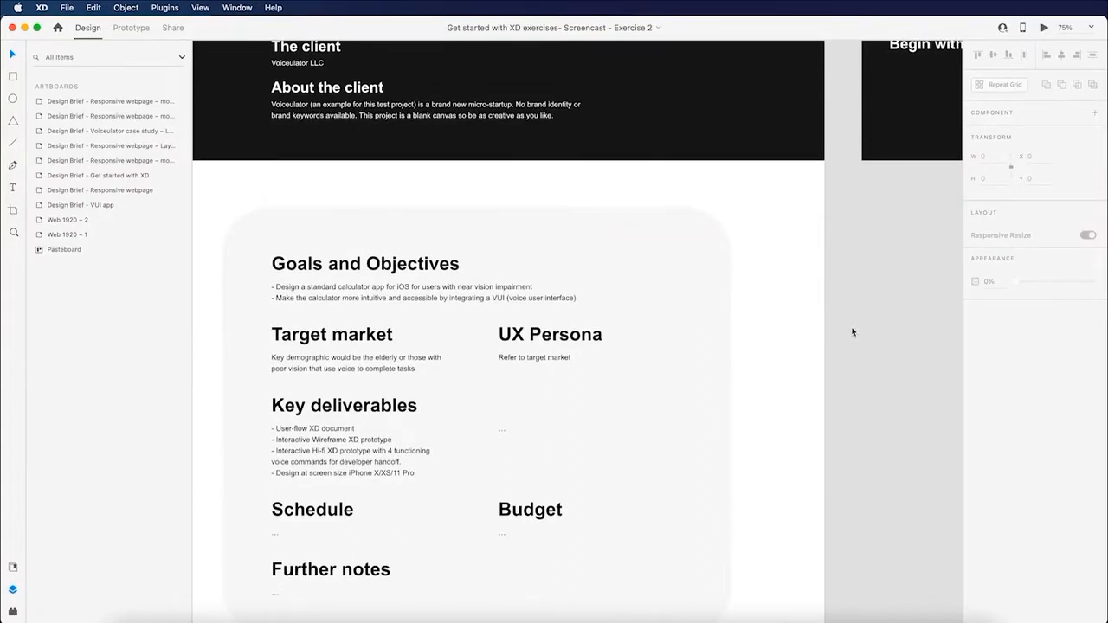
{"action": "scroll", "coordinate": [853, 324], "scroll_direction": "down", "scroll_amount": 2}
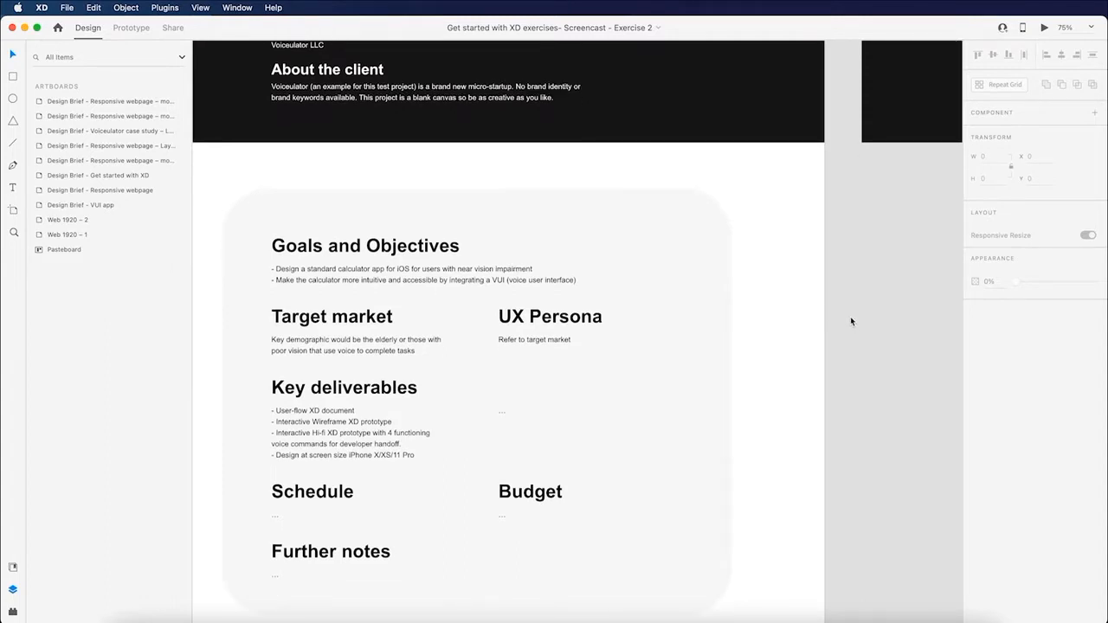
{"action": "scroll", "coordinate": [851, 321], "scroll_direction": "right", "scroll_amount": 2}
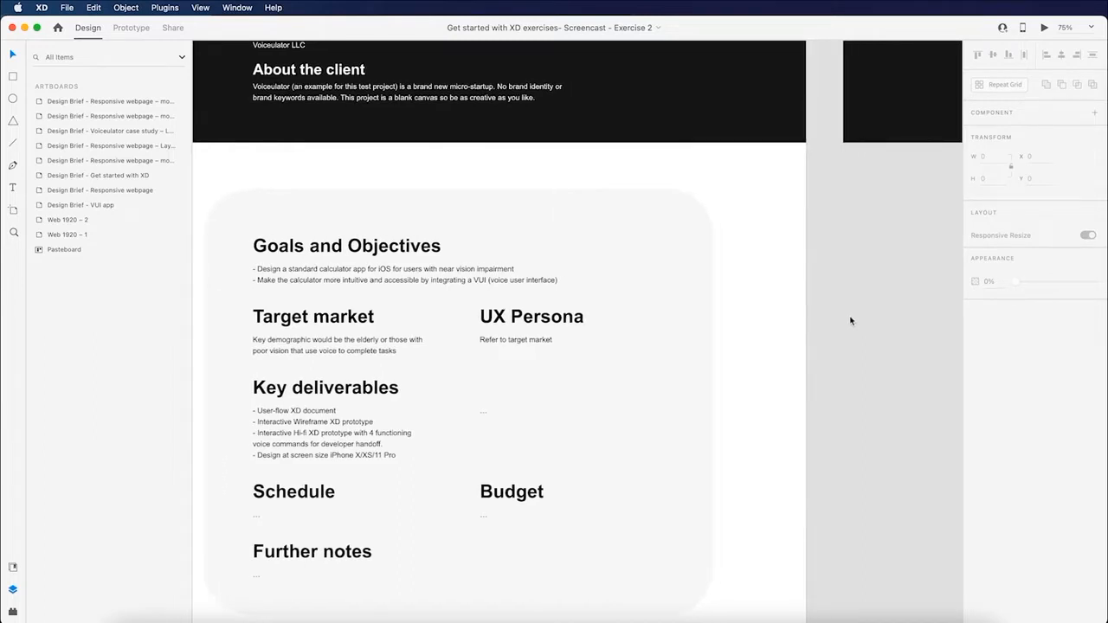
Draw a new portrait artboard about 1200 × 1815 beside the Start Here card, aligned with the card's top edge.
{"action": "scroll", "coordinate": [850, 321], "scroll_direction": "right", "scroll_amount": 15}
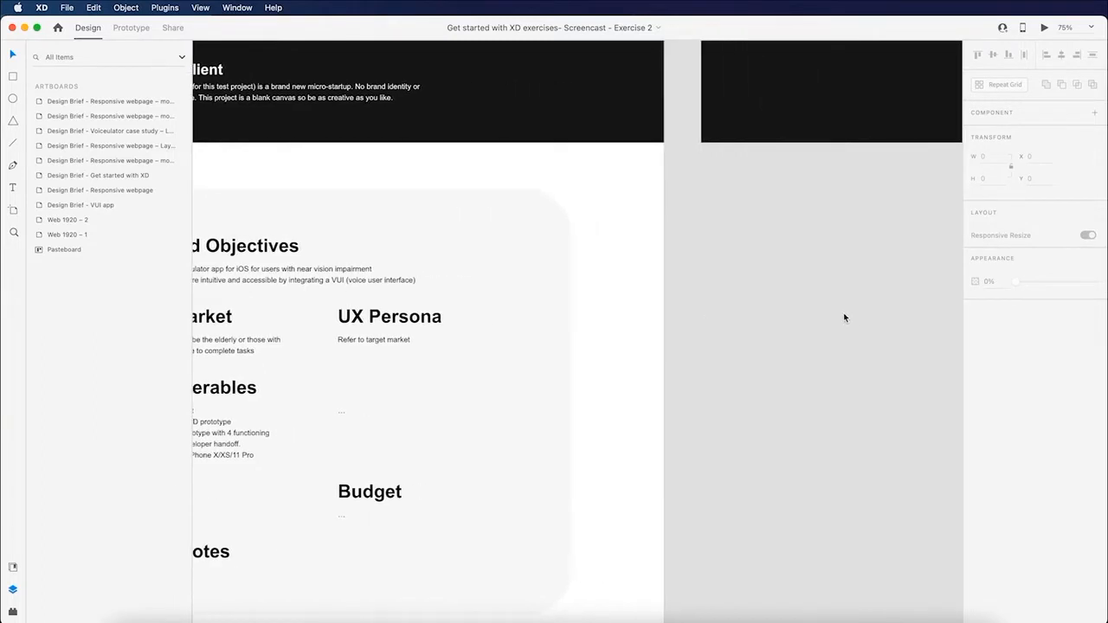
{"action": "scroll", "coordinate": [844, 316], "scroll_direction": "right", "scroll_amount": 15}
{"action": "scroll", "coordinate": [842, 315], "scroll_direction": "up", "scroll_amount": 12}
{"action": "scroll", "coordinate": [842, 322], "scroll_direction": "right", "scroll_amount": 10}
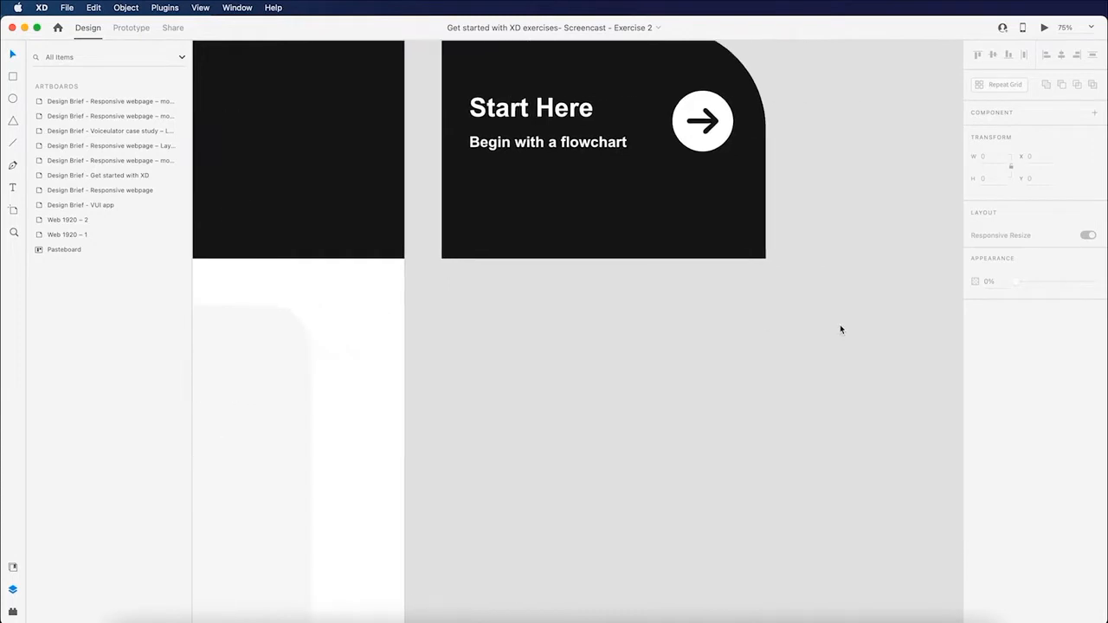
{"action": "scroll", "coordinate": [841, 329], "scroll_direction": "right", "scroll_amount": 8}
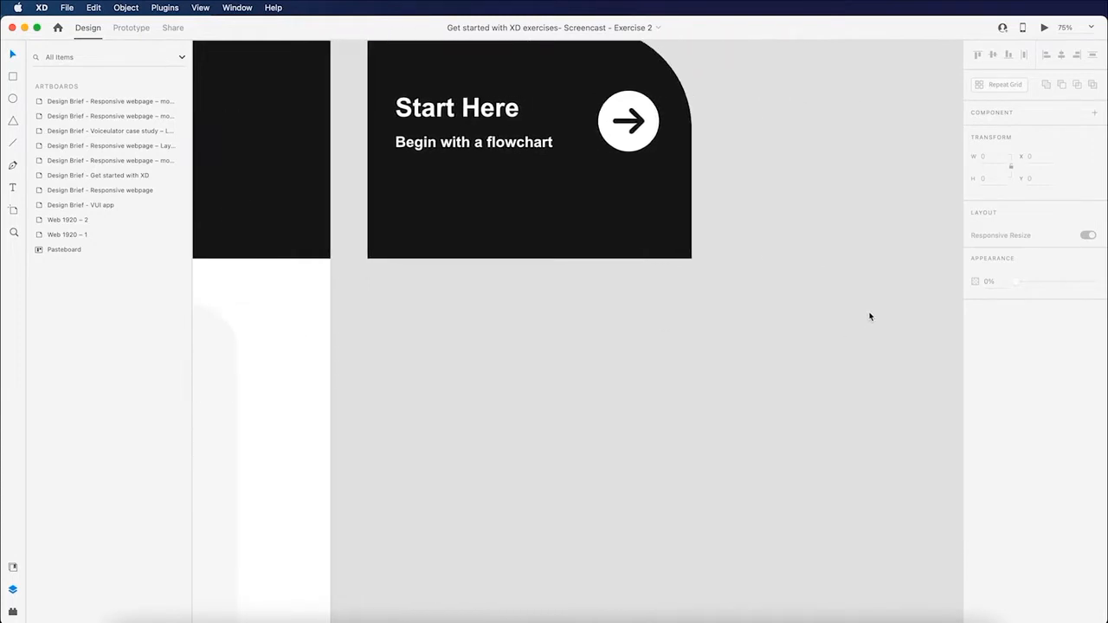
{"action": "key", "text": "super+minus"}
{"action": "scroll", "coordinate": [849, 329], "scroll_direction": "right", "scroll_amount": 8}
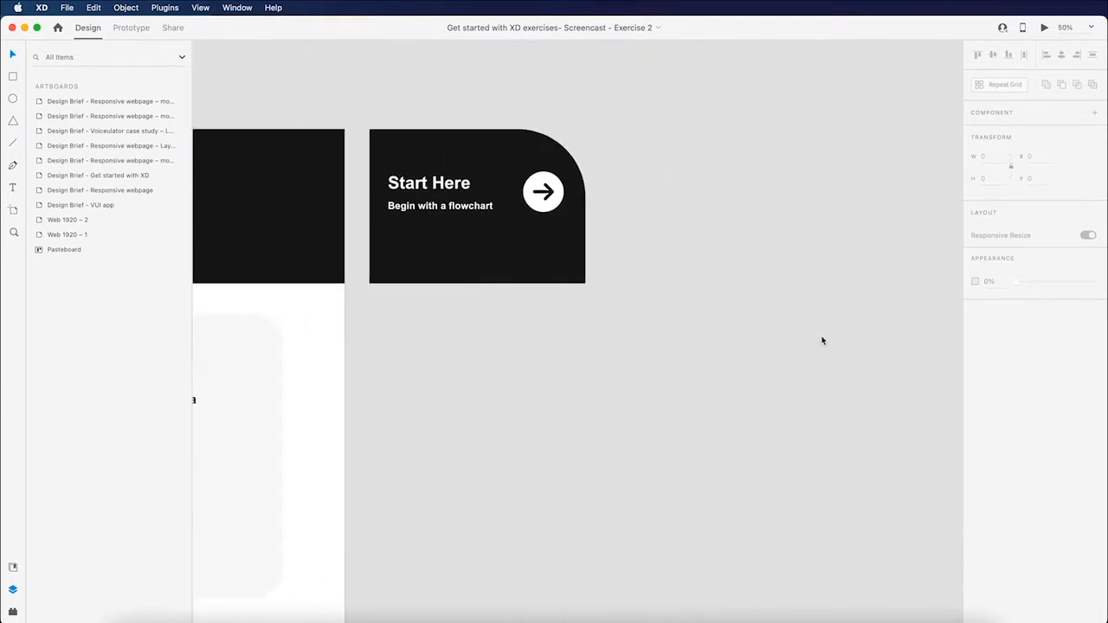
{"action": "scroll", "coordinate": [777, 332], "scroll_direction": "right", "scroll_amount": 3}
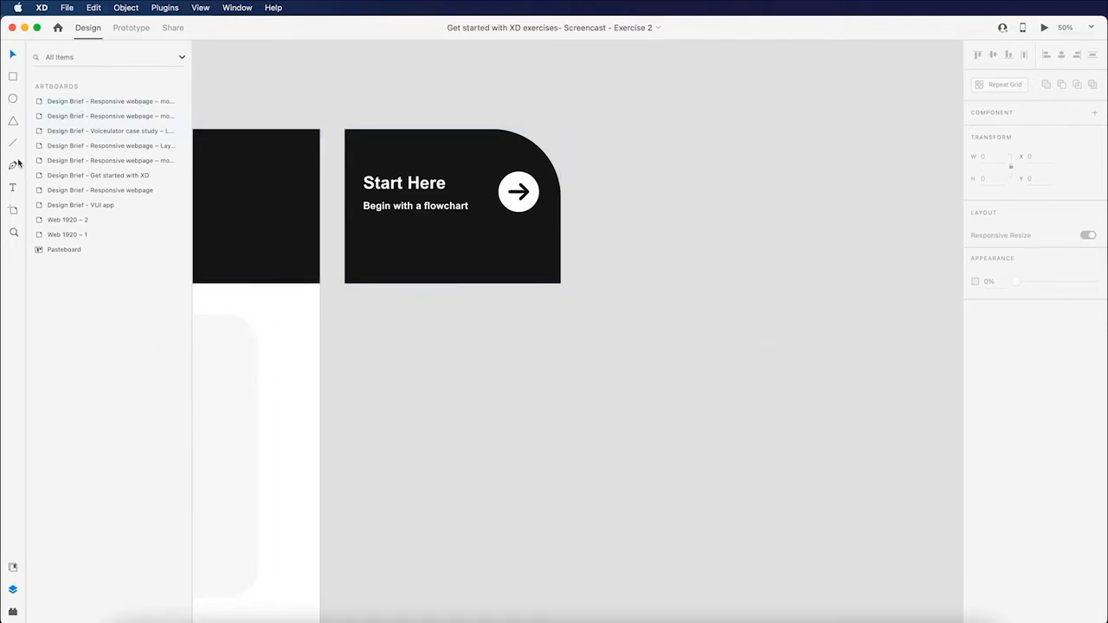
{"action": "scroll", "coordinate": [604, 259], "scroll_direction": "right", "scroll_amount": 2}
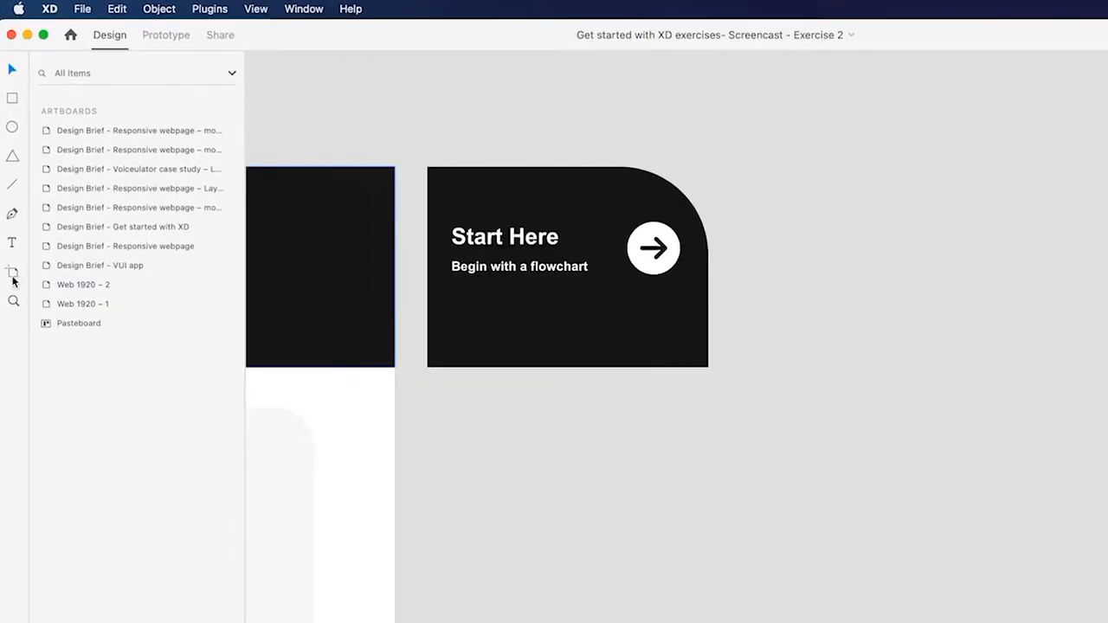
{"action": "left_click", "coordinate": [10, 276]}
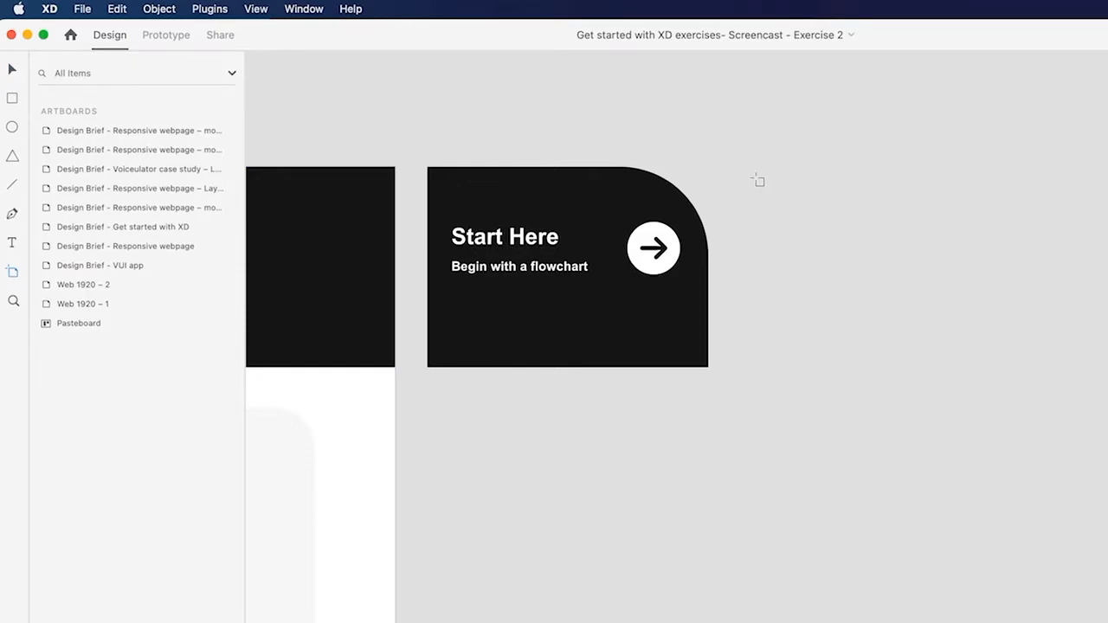
{"action": "scroll", "coordinate": [784, 200], "scroll_direction": "down", "scroll_amount": 1}
{"action": "scroll", "coordinate": [786, 203], "scroll_direction": "right", "scroll_amount": 3}
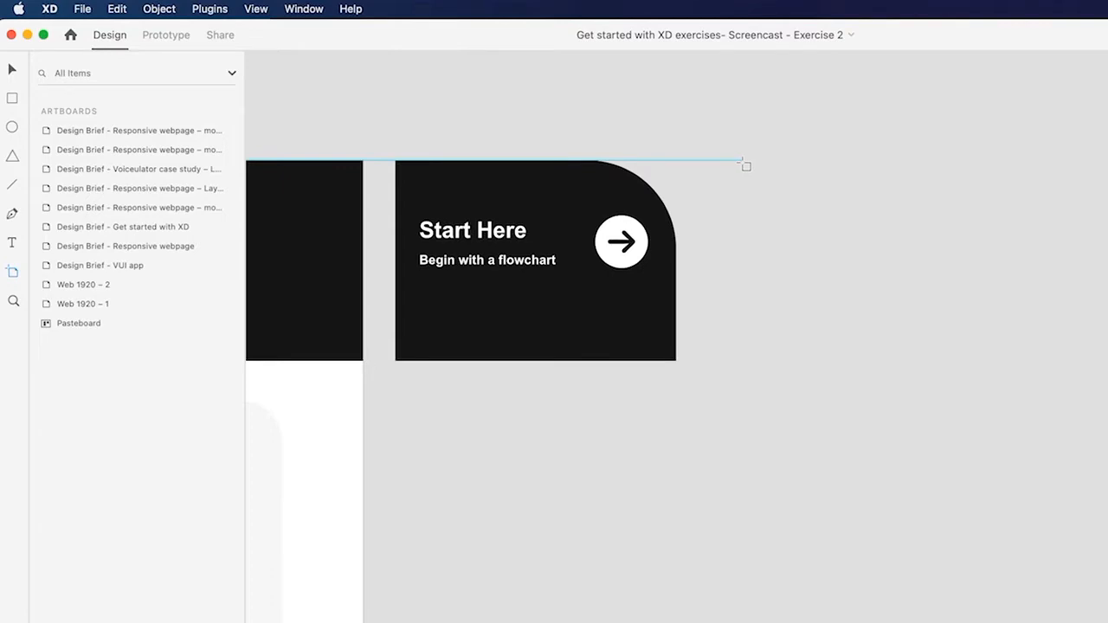
{"action": "left_click_drag", "start_coordinate": [742, 161], "coordinate": [907, 396]}
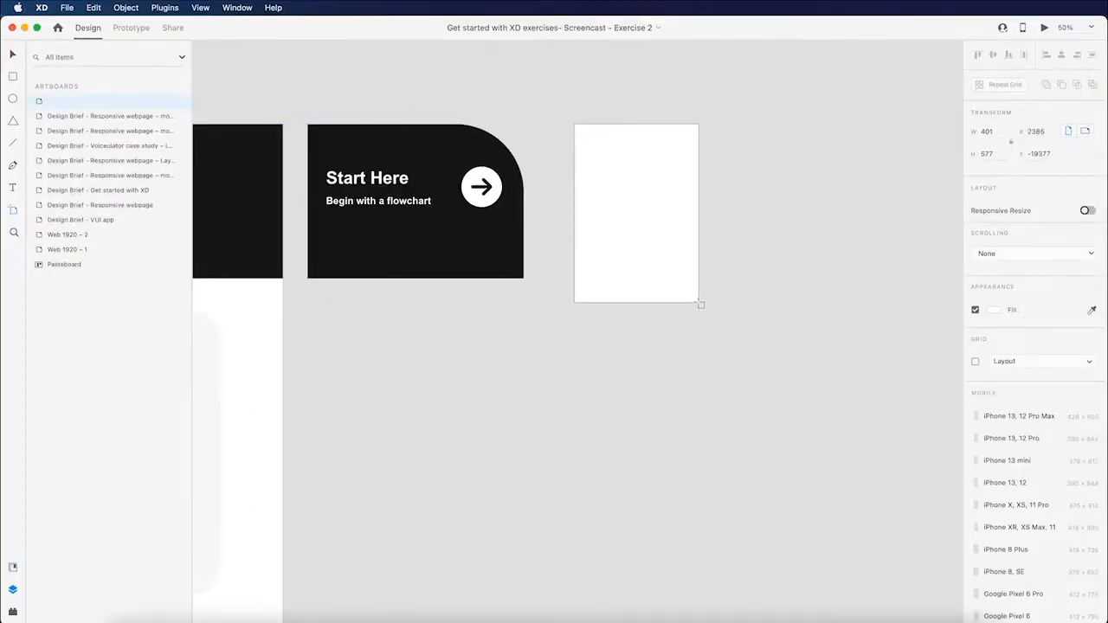
{"action": "left_click_drag", "start_coordinate": [701, 304], "coordinate": [807, 612]}
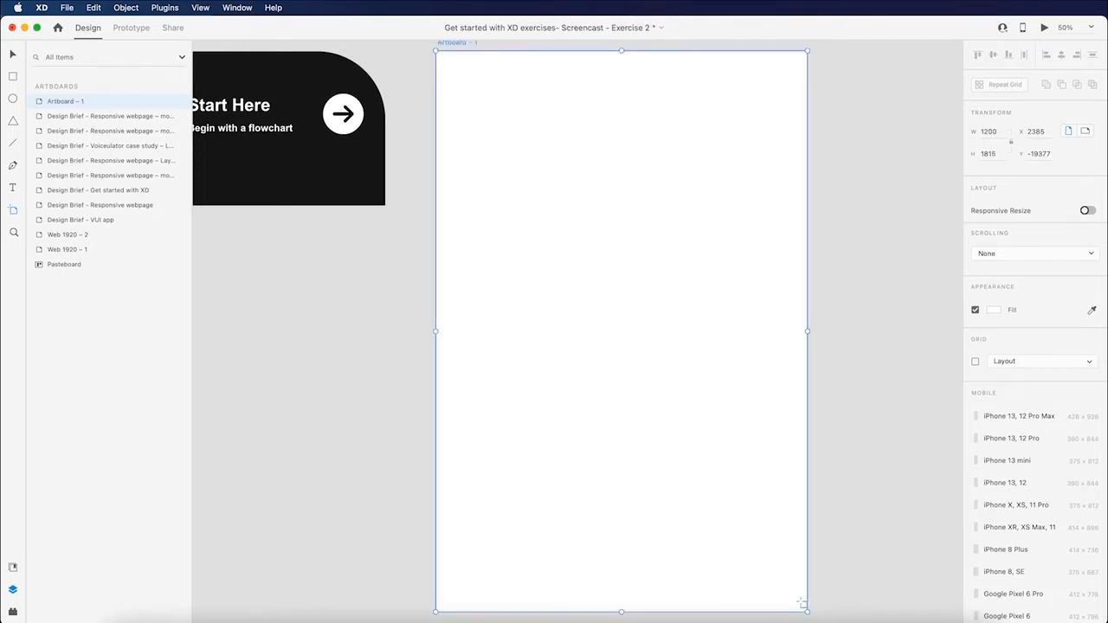
Rename the new artboard as Flowchart.
{"action": "scroll", "coordinate": [702, 378], "scroll_direction": "up", "scroll_amount": 2}
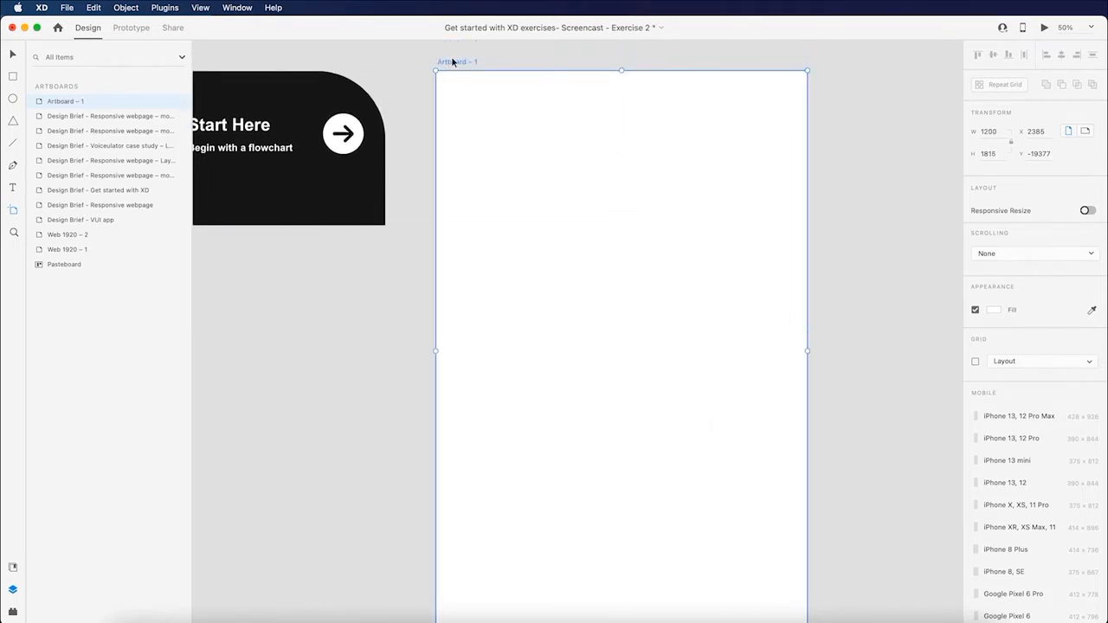
{"action": "double_click", "coordinate": [452, 63]}
{"action": "type", "text": "fl"}
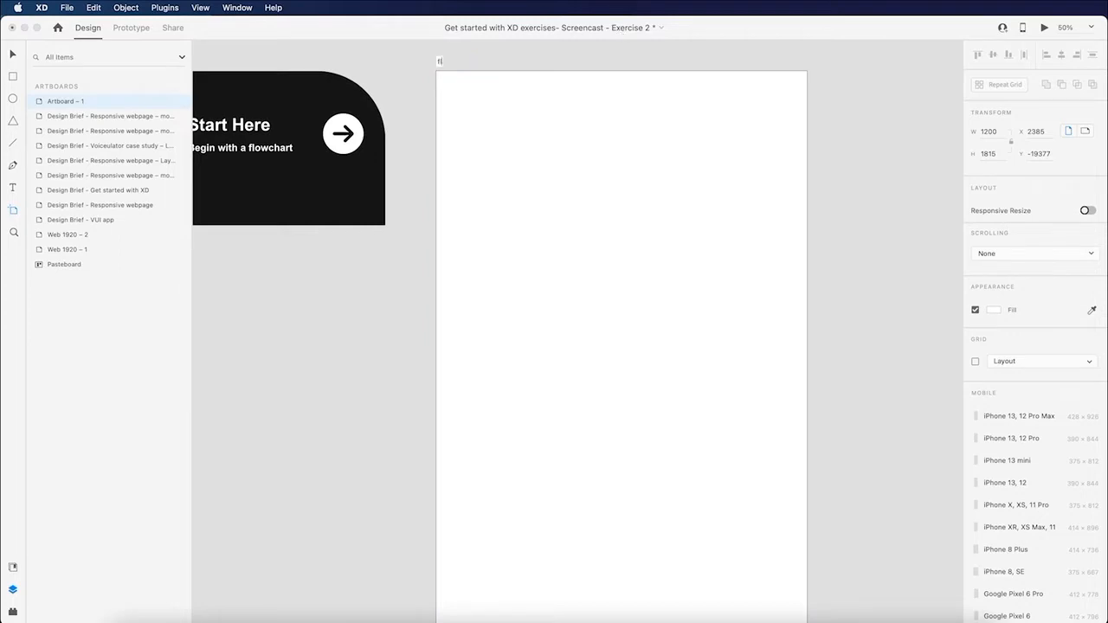
{"action": "type", "text": "owcat"}
{"action": "key", "text": "BackSpace"}
{"action": "key", "text": "BackSpace"}
{"action": "key", "text": "BackSpace"}
{"action": "key", "text": "BackSpace"}
{"action": "key", "text": "BackSpace"}
{"action": "key", "text": "BackSpace"}
{"action": "key", "text": "BackSpace"}
{"action": "key", "text": "BackSpace"}
{"action": "type", "text": "Flowchart"}
{"action": "key", "text": "Return"}
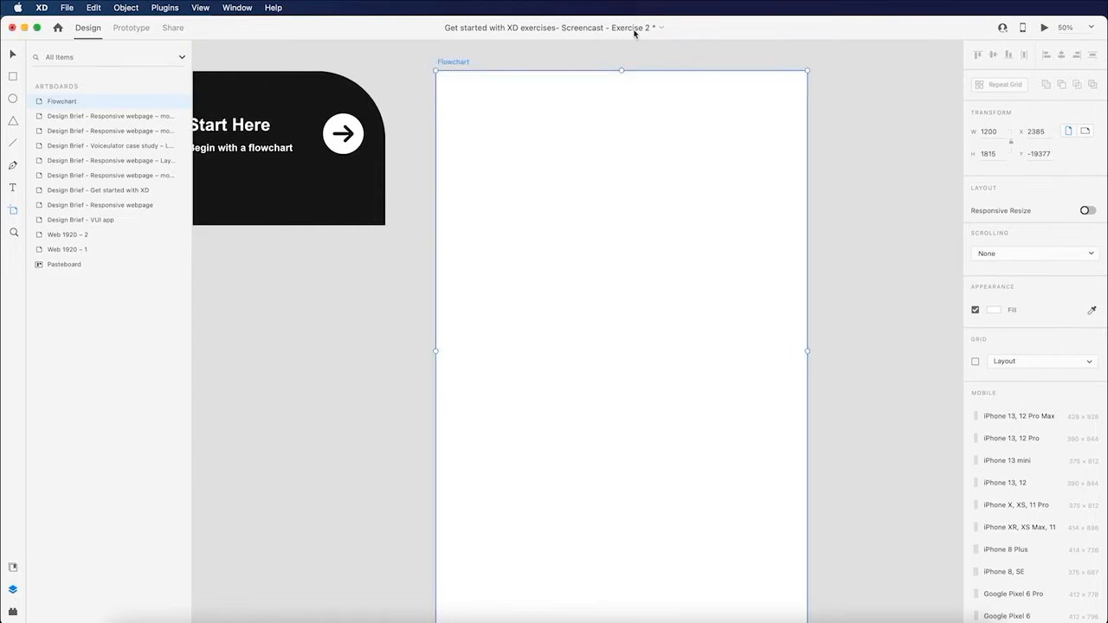
Add the title text "Voiceuator app user flow" in the Flowchart artboard's upper-left area and enlarge it to about size 46.
{"action": "left_click", "coordinate": [469, 100]}
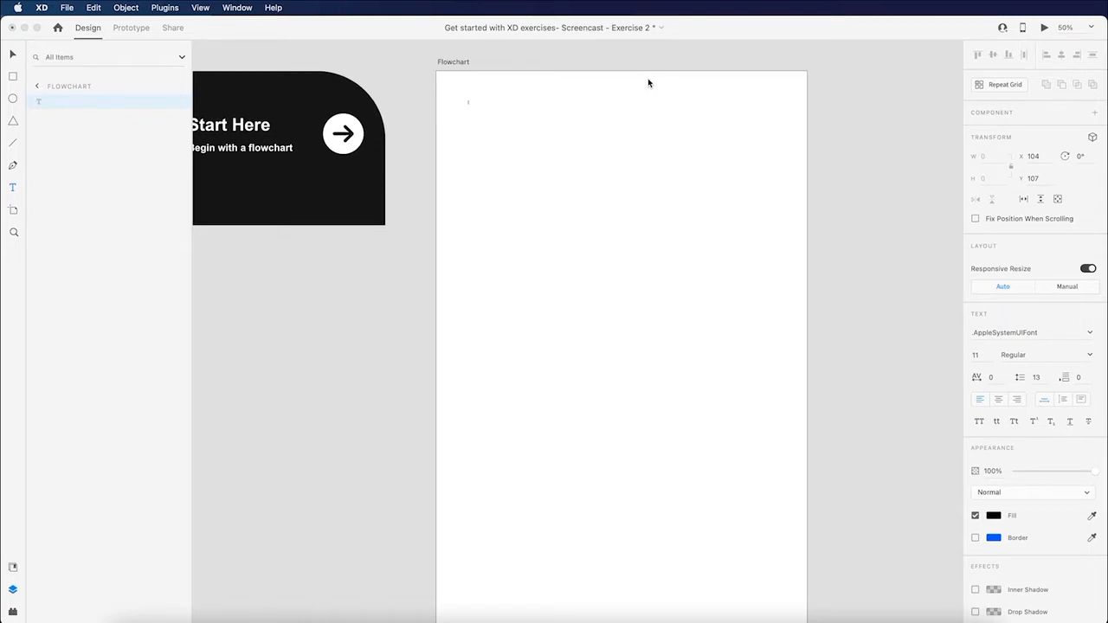
{"action": "type", "text": "Voiceuator app user flow"}
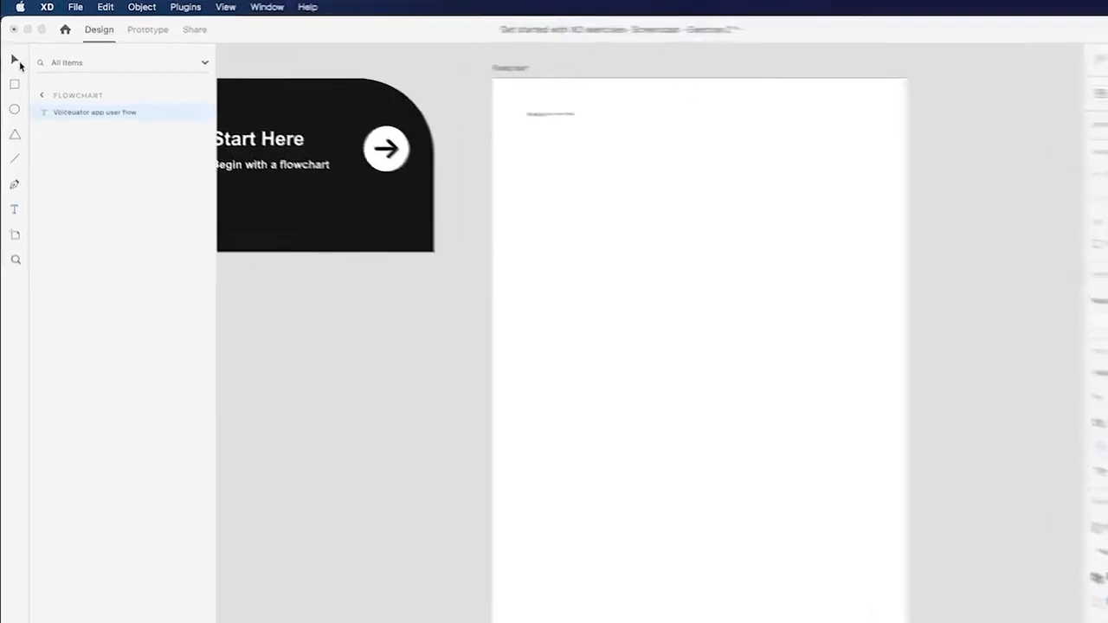
{"action": "left_click", "coordinate": [15, 61]}
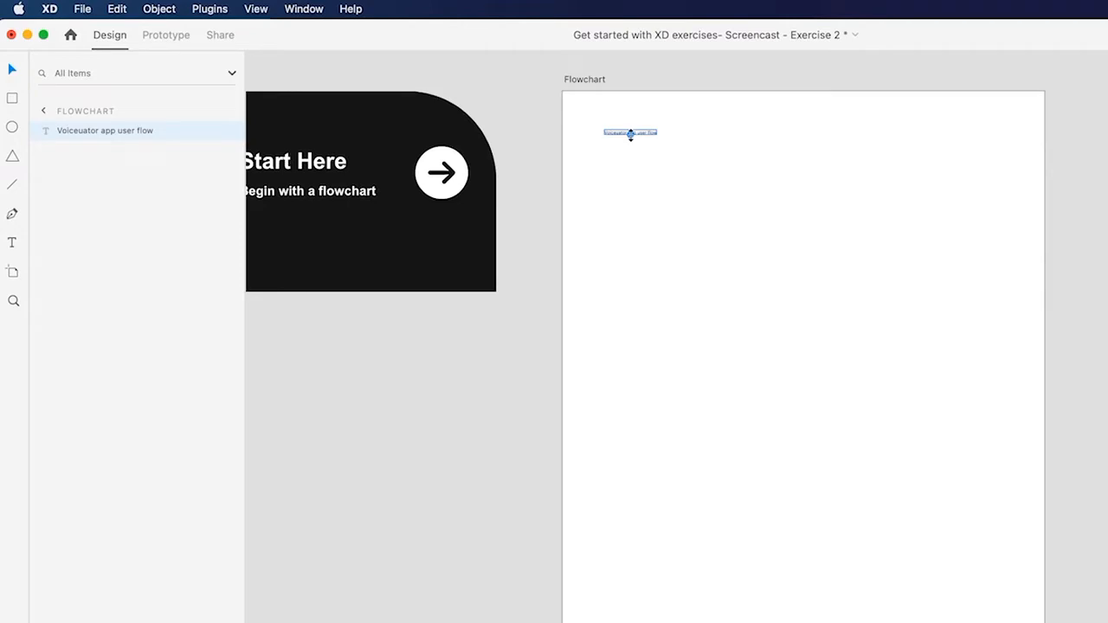
{"action": "left_click_drag", "start_coordinate": [630, 135], "coordinate": [688, 138]}
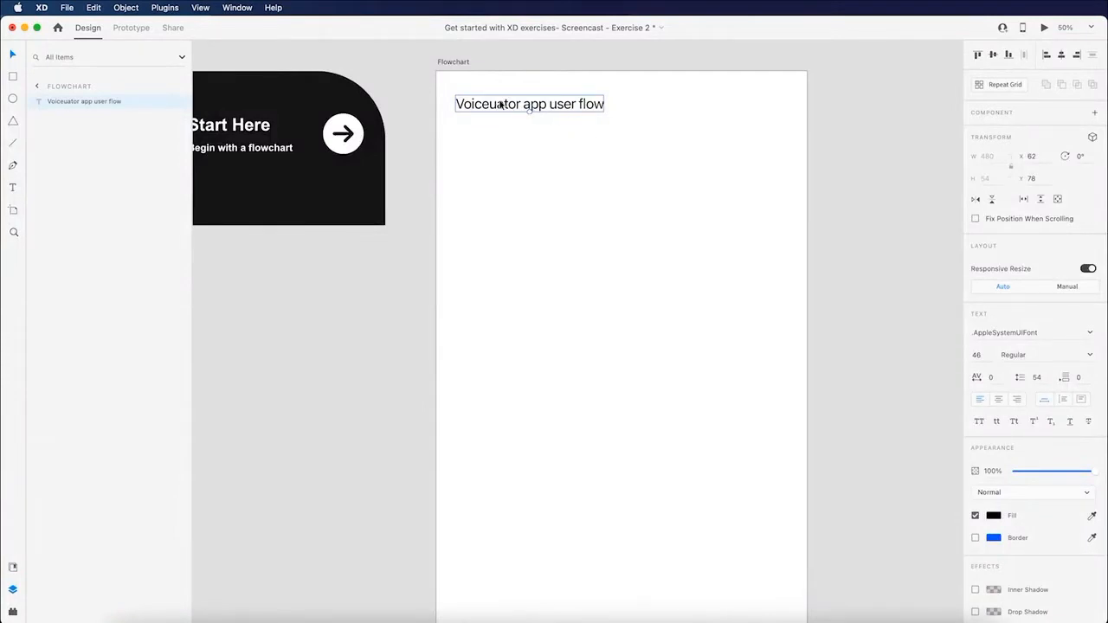
Correct the title's wording to "Voiceulator app user flow" and nudge it to about X 63, Y 81 on the artboard.
{"action": "double_click", "coordinate": [496, 104]}
{"action": "left_click", "coordinate": [495, 103]}
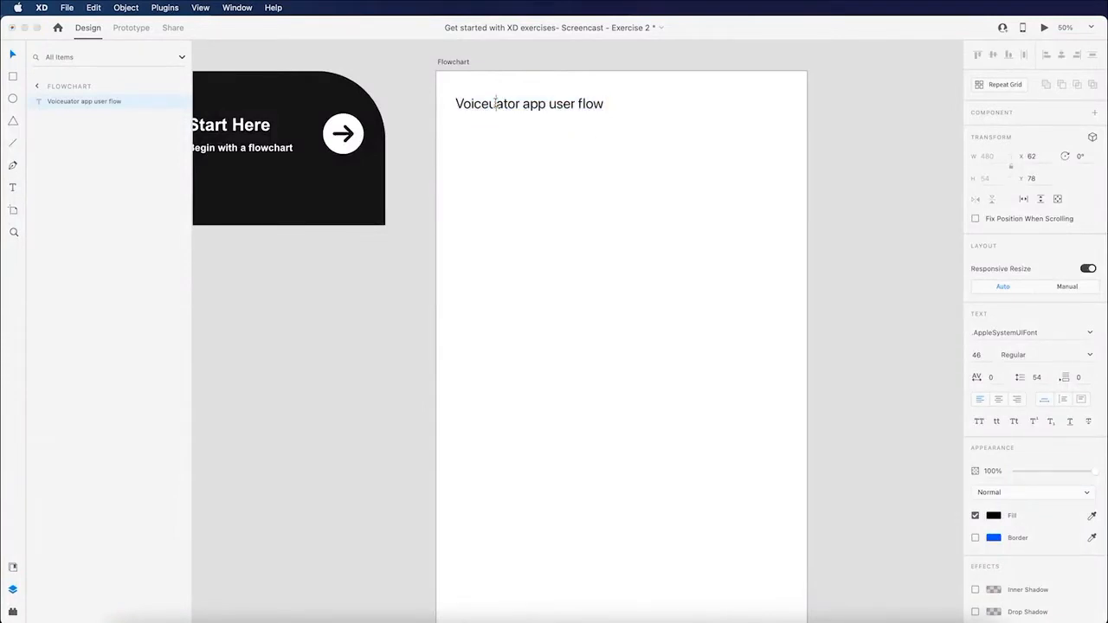
{"action": "type", "text": "l"}
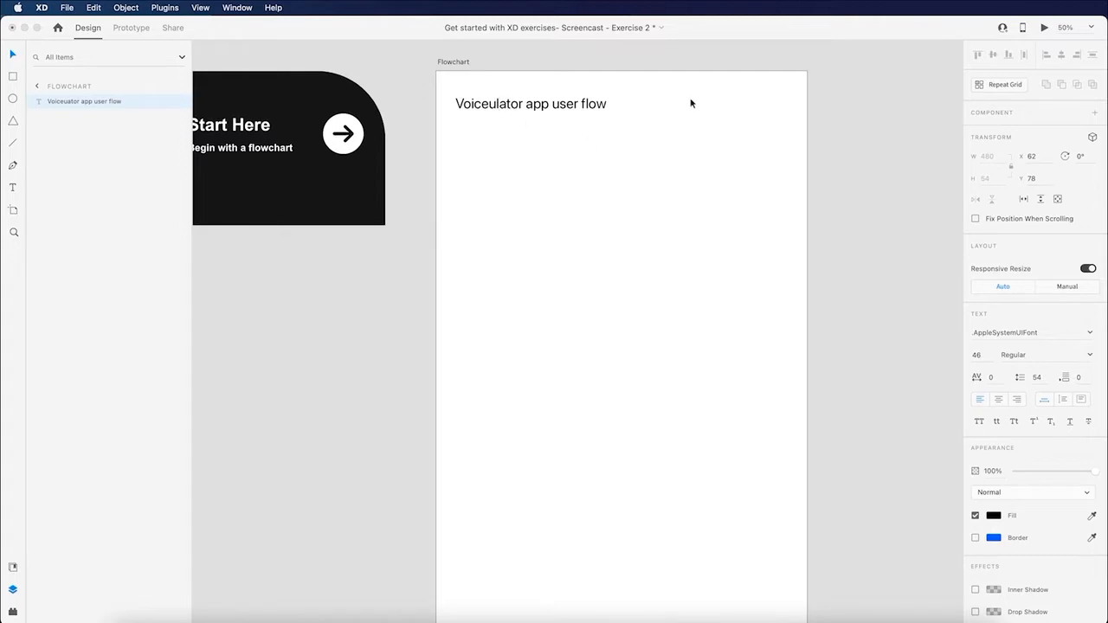
{"action": "key", "text": "Escape"}
{"action": "left_click_drag", "start_coordinate": [574, 105], "coordinate": [576, 107]}
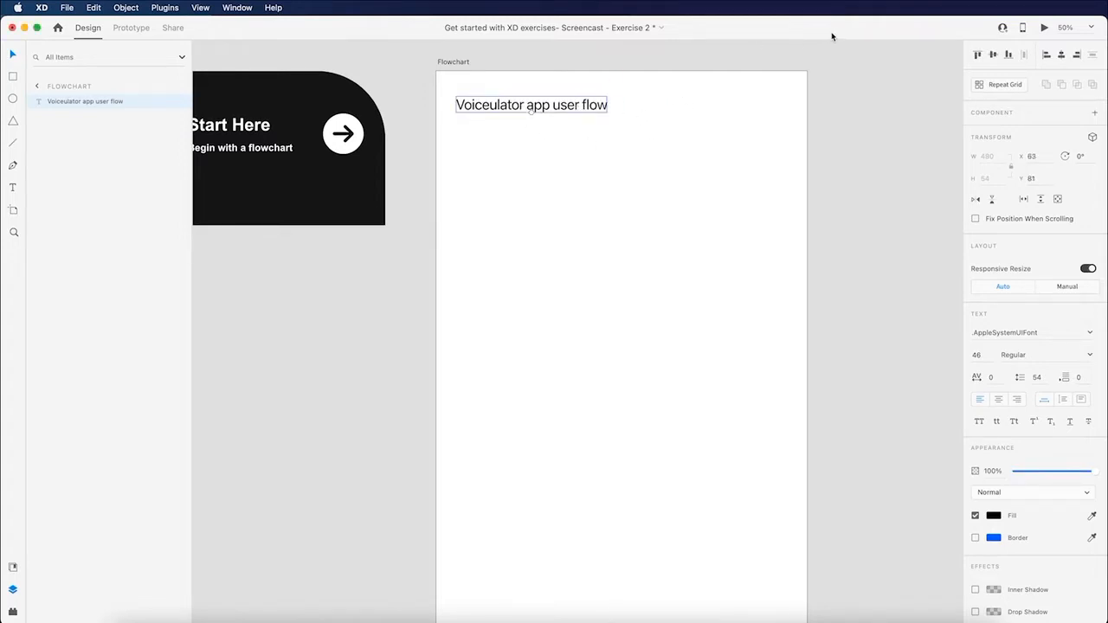
{"action": "left_click", "coordinate": [817, 112]}
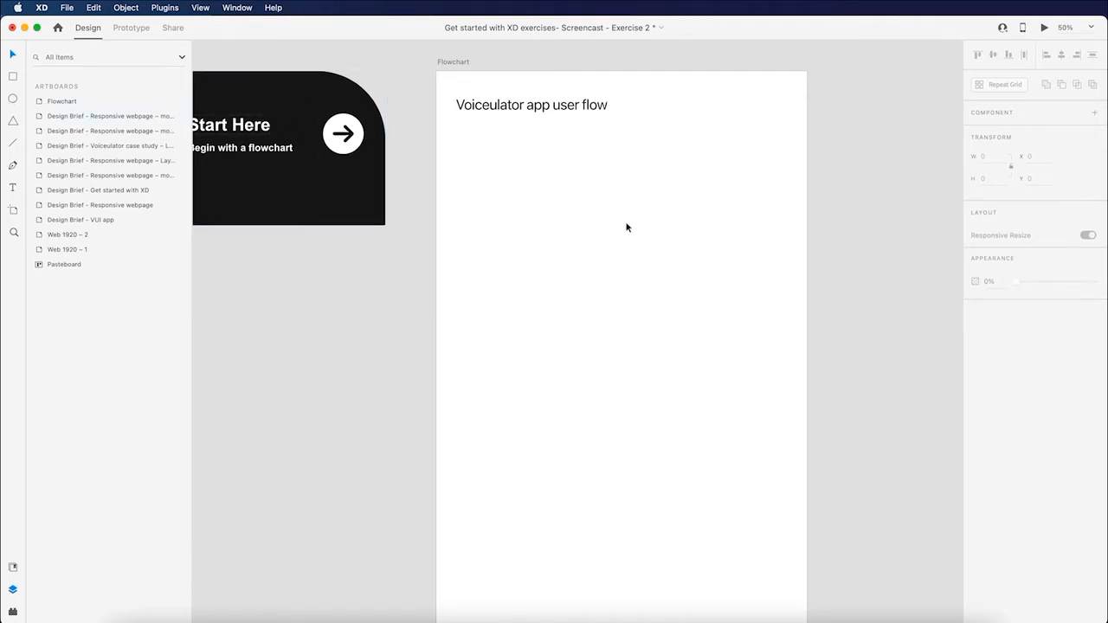
Draw a rectangle about 477 × 109 below the title and add the text "Onboarding screen" inside it, enlarged to about size 32.
{"action": "left_click", "coordinate": [10, 78]}
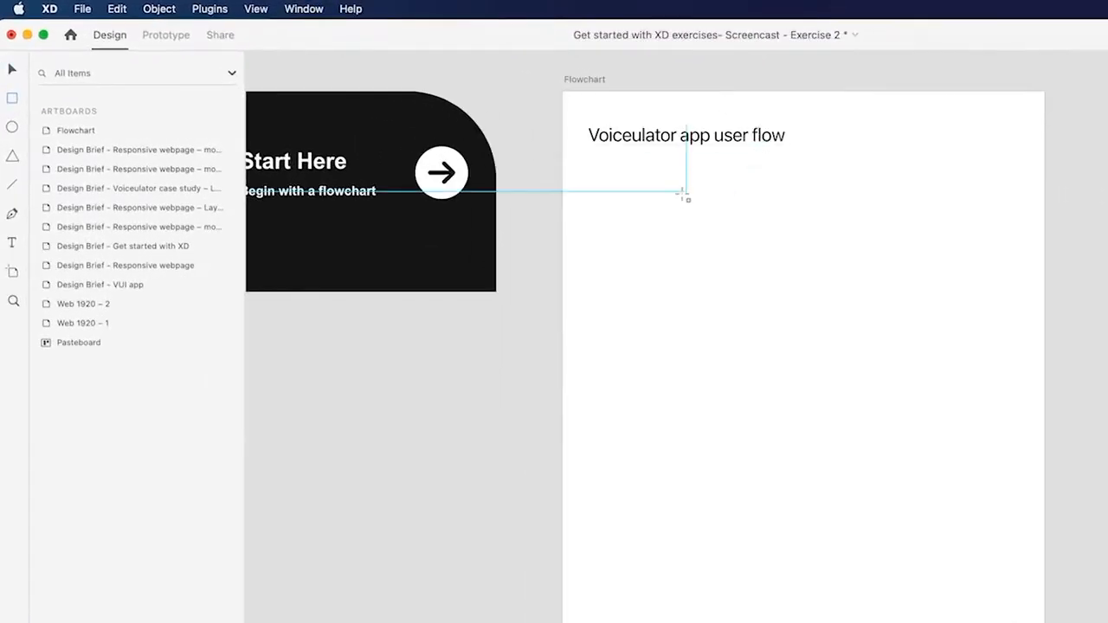
{"action": "mouse_move", "coordinate": [678, 197]}
{"action": "left_mouse_down"}
{"action": "mouse_move", "coordinate": [792, 213]}
{"action": "mouse_move", "coordinate": [867, 246]}
{"action": "mouse_move", "coordinate": [675, 185]}
{"action": "left_mouse_up"}
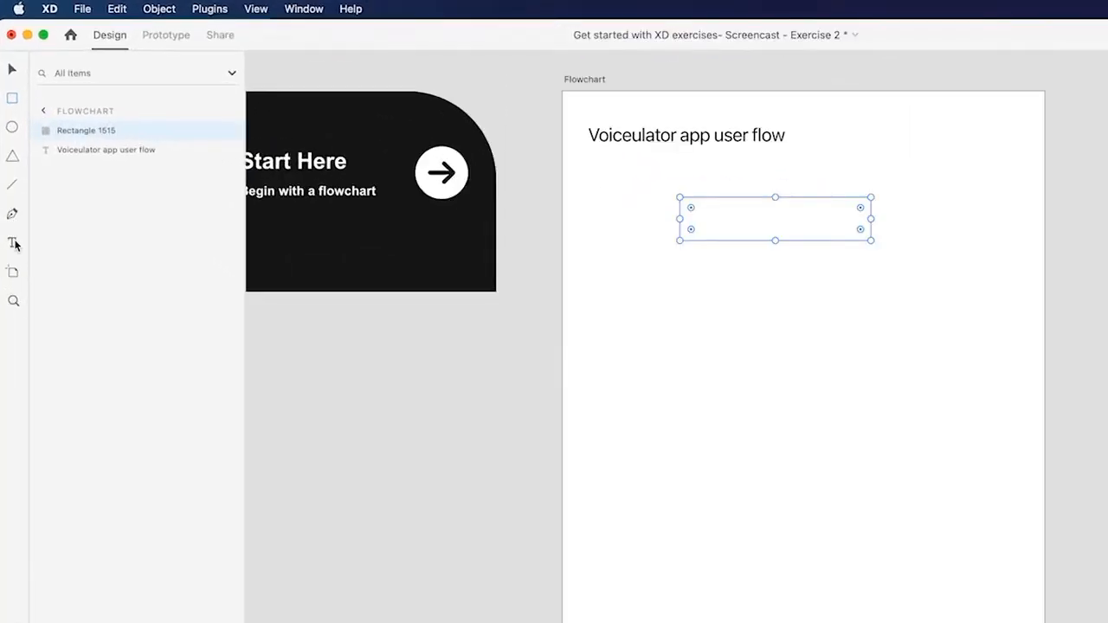
{"action": "key", "text": "t"}
{"action": "left_click", "coordinate": [729, 217]}
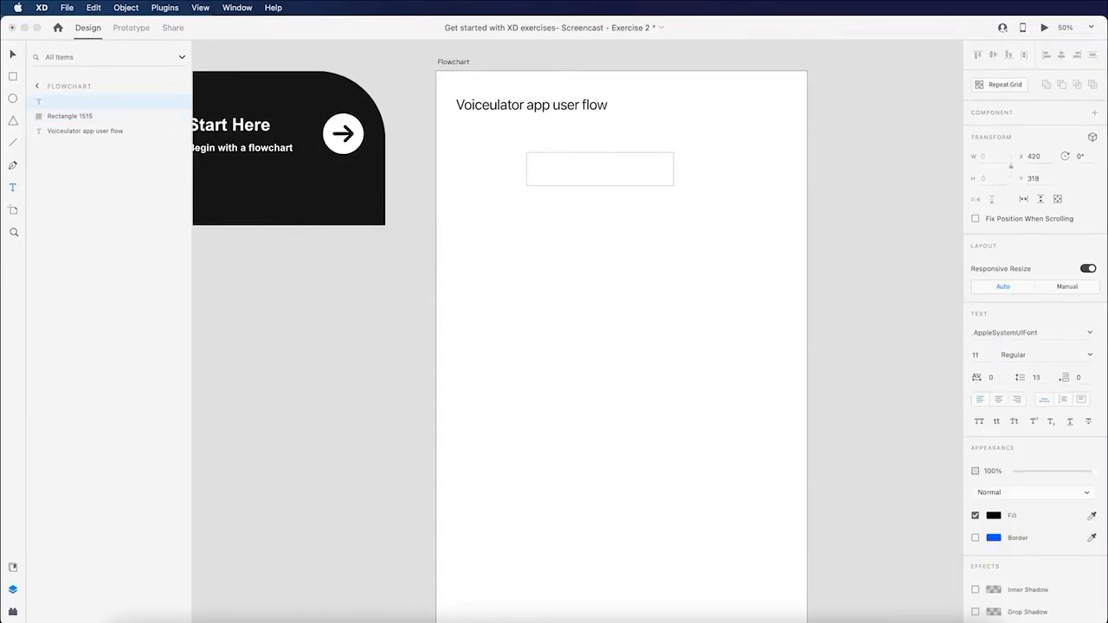
{"action": "type", "text": "Onboarding screen"}
{"action": "key", "text": "Escape"}
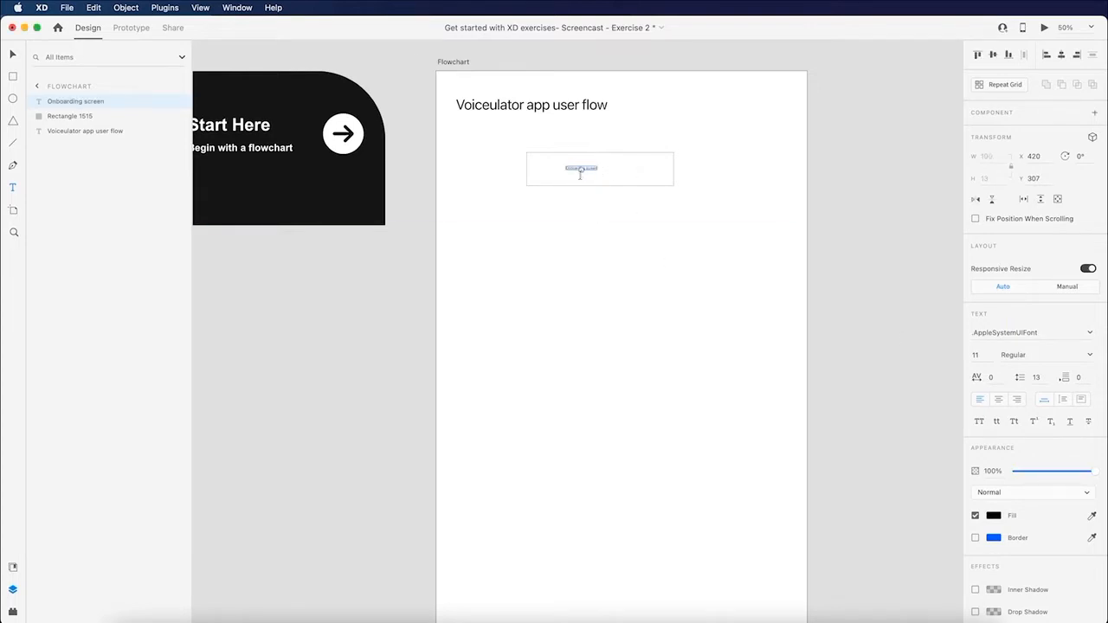
{"action": "left_click_drag", "start_coordinate": [580, 170], "coordinate": [582, 178]}
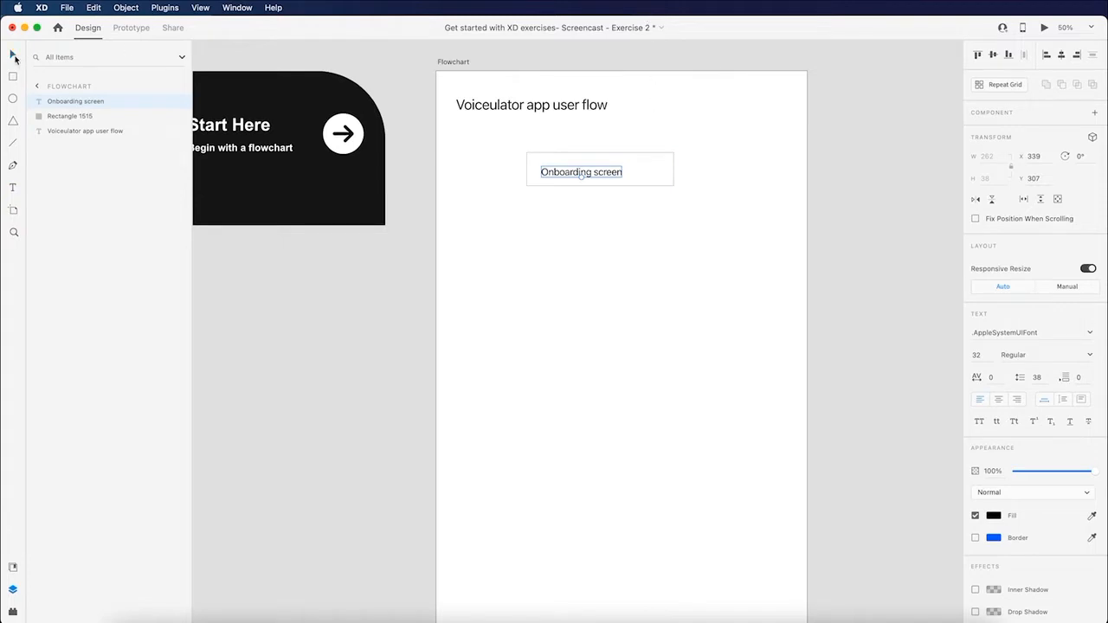
Center the "Onboarding screen" label inside the rectangle and fully round the rectangle's corners into a pill shape.
{"action": "left_click", "coordinate": [666, 173]}
{"action": "left_click", "coordinate": [579, 172]}
{"action": "left_click", "coordinate": [676, 206]}
{"action": "left_click_drag", "start_coordinate": [601, 170], "coordinate": [625, 169]}
{"action": "left_click", "coordinate": [674, 182]}
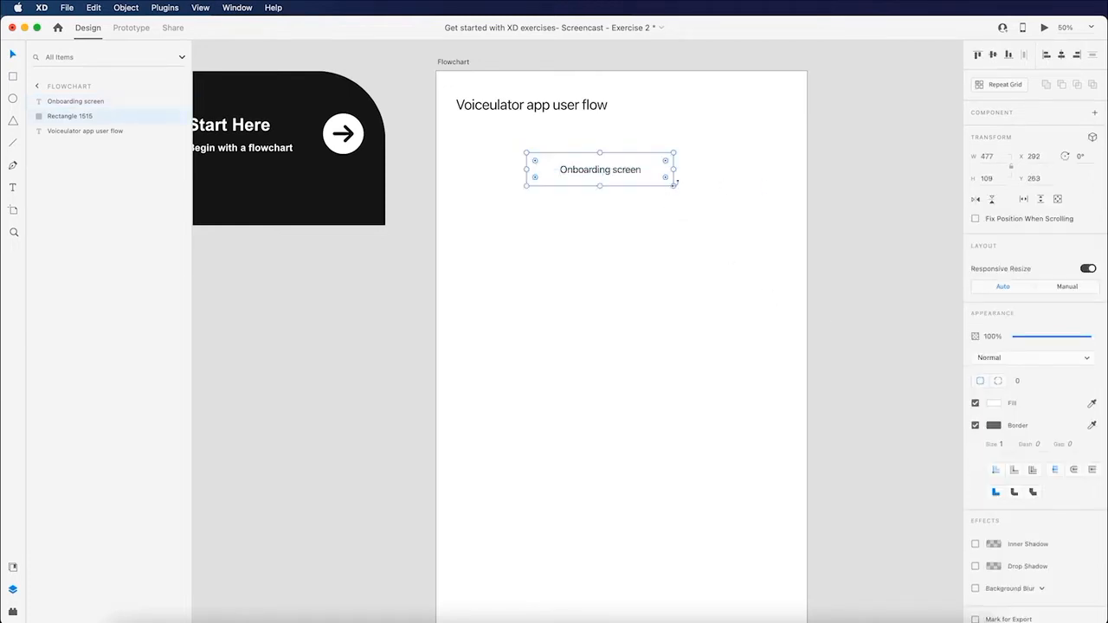
{"action": "left_click_drag", "start_coordinate": [665, 179], "coordinate": [654, 177]}
{"action": "left_click", "coordinate": [535, 210]}
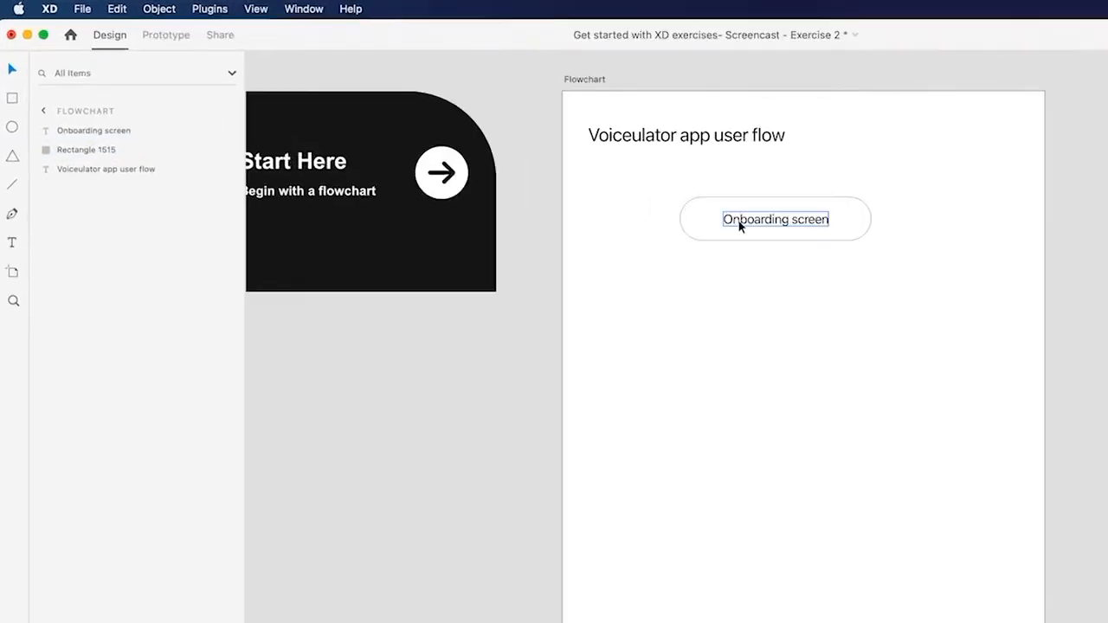
Draw a vertical connector line about 109 long below the pill and center a downward-pointing triangle about 38 × 33 at its end.
{"action": "left_click", "coordinate": [740, 223]}
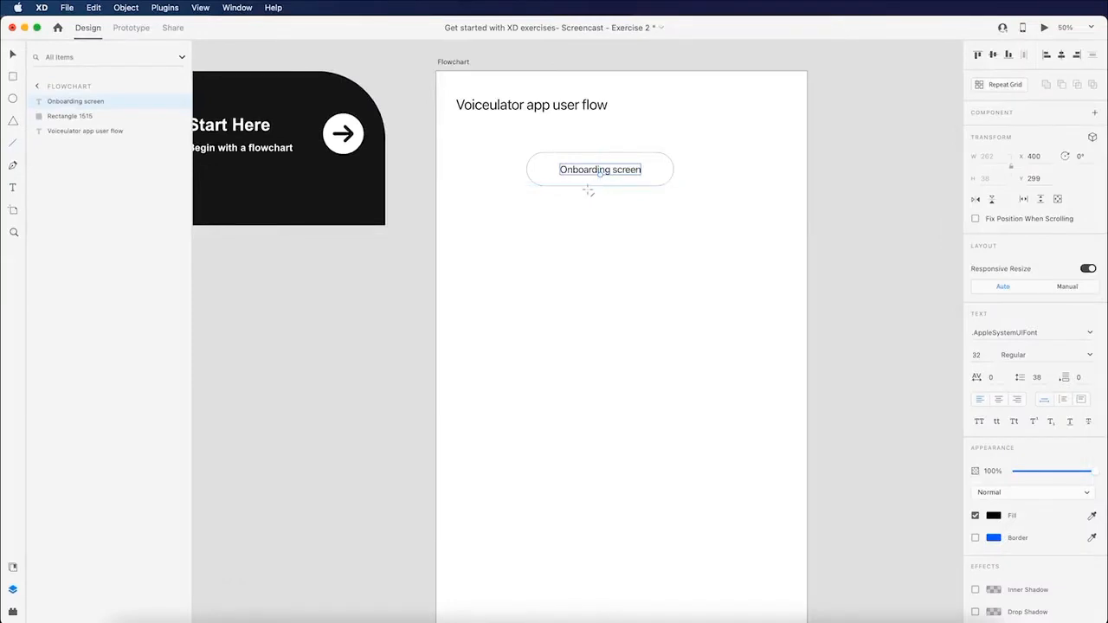
{"action": "mouse_move", "coordinate": [589, 190]}
{"action": "left_mouse_down"}
{"action": "mouse_move", "coordinate": [600, 189]}
{"action": "mouse_move", "coordinate": [600, 220]}
{"action": "left_mouse_up"}
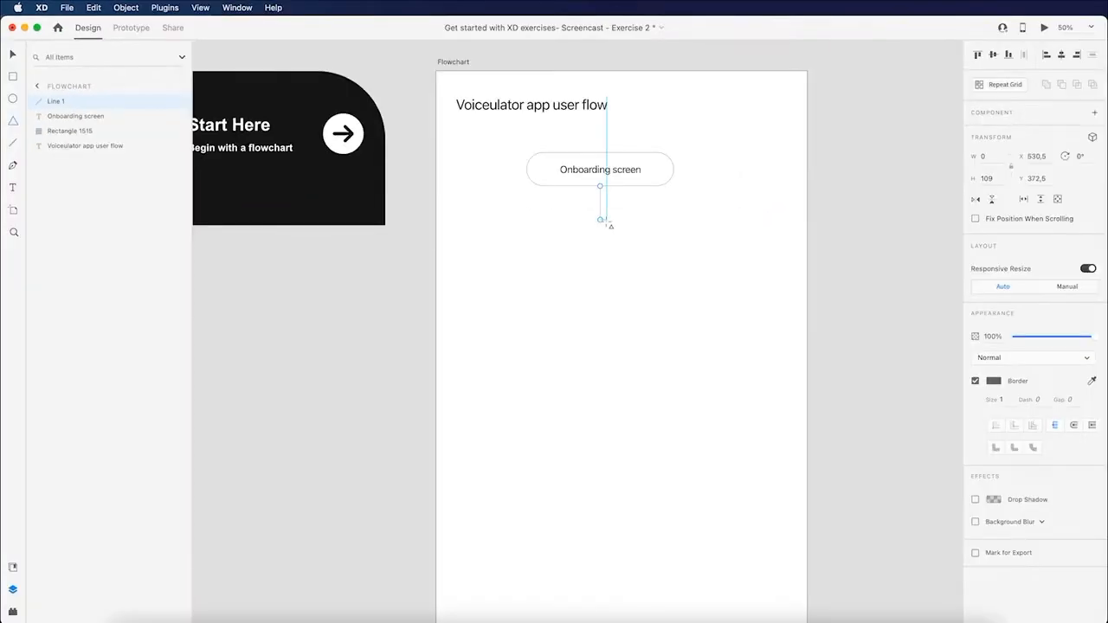
{"action": "mouse_move", "coordinate": [605, 221]}
{"action": "left_mouse_down"}
{"action": "mouse_move", "coordinate": [586, 231]}
{"action": "mouse_move", "coordinate": [613, 252]}
{"action": "mouse_move", "coordinate": [580, 239]}
{"action": "left_mouse_up"}
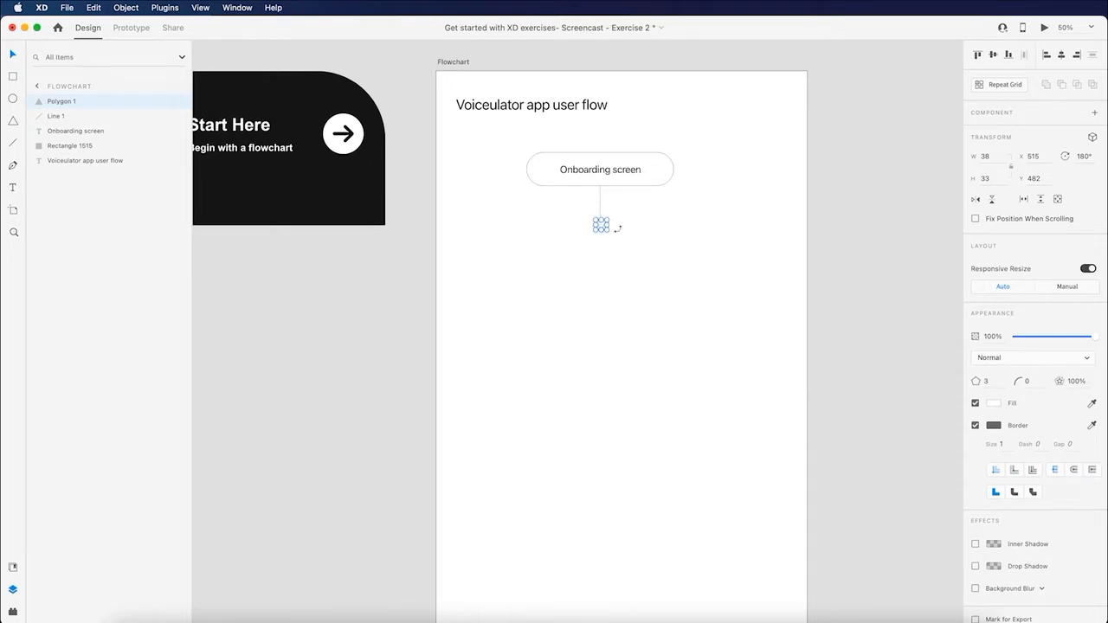
{"action": "key", "text": "super+1"}
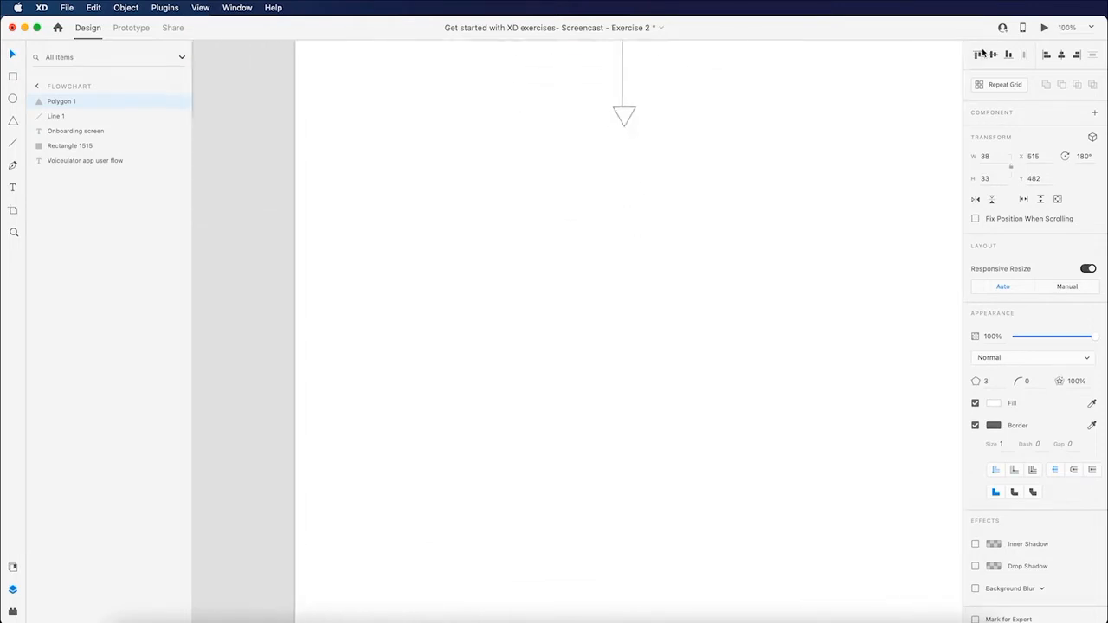
{"action": "scroll", "coordinate": [642, 119], "scroll_direction": "up", "scroll_amount": 2}
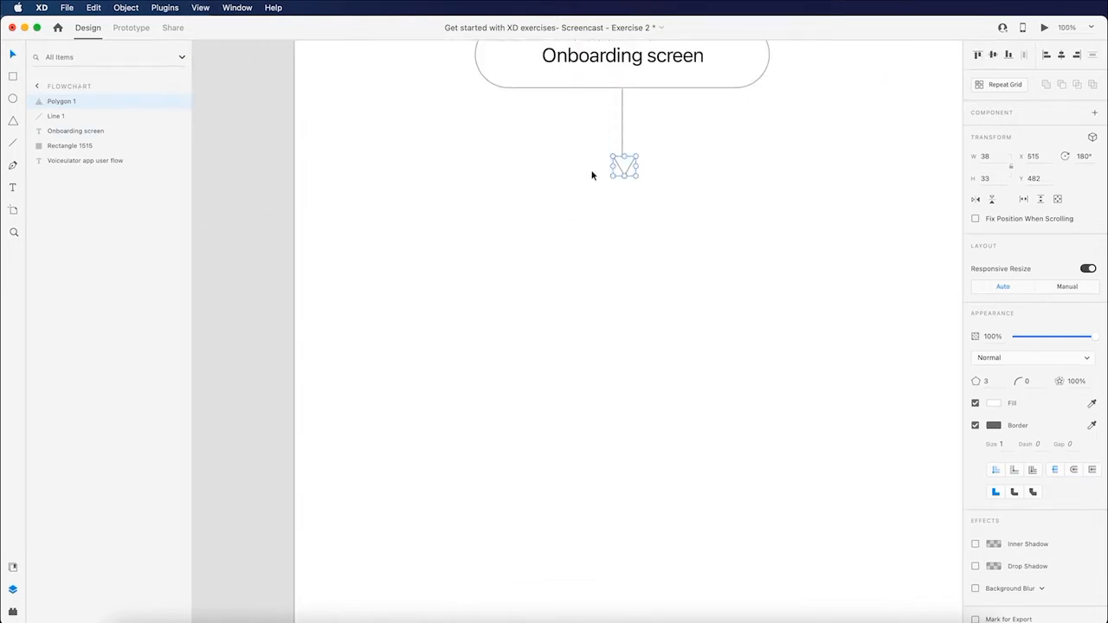
{"action": "left_click_drag", "start_coordinate": [622, 166], "coordinate": [620, 164]}
{"action": "left_click", "coordinate": [756, 230]}
{"action": "scroll", "coordinate": [757, 231], "scroll_direction": "up", "scroll_amount": 3}
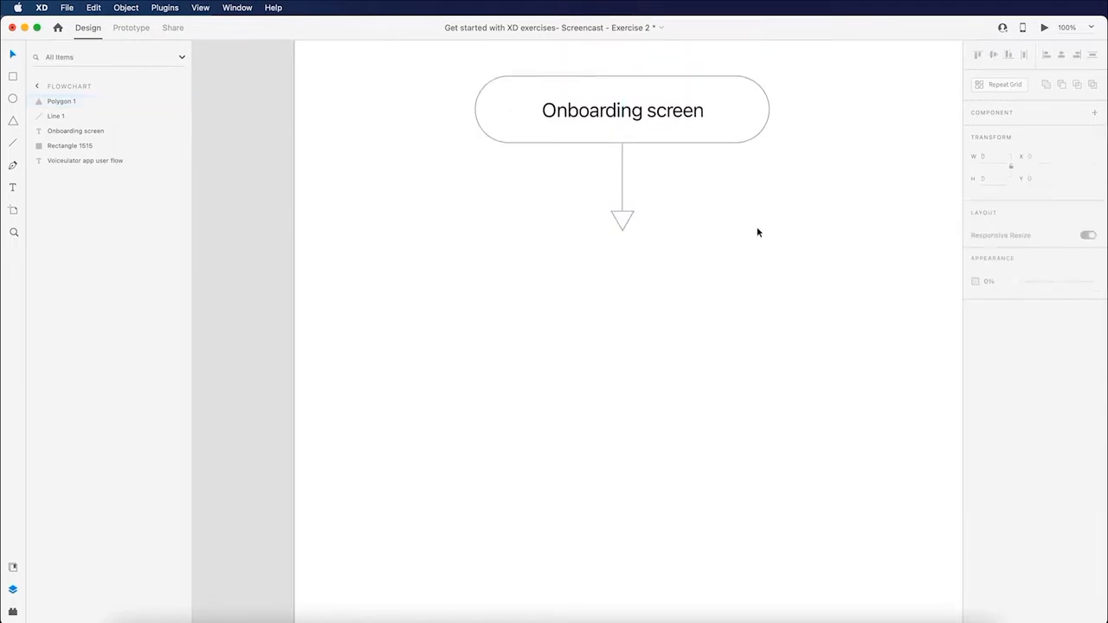
Delete the hand-drawn onboarding block with its label, connector line and triangle, keeping the artboard title.
{"action": "key", "text": "super+minus"}
{"action": "key", "text": "super+minus"}
{"action": "key", "text": "super+minus"}
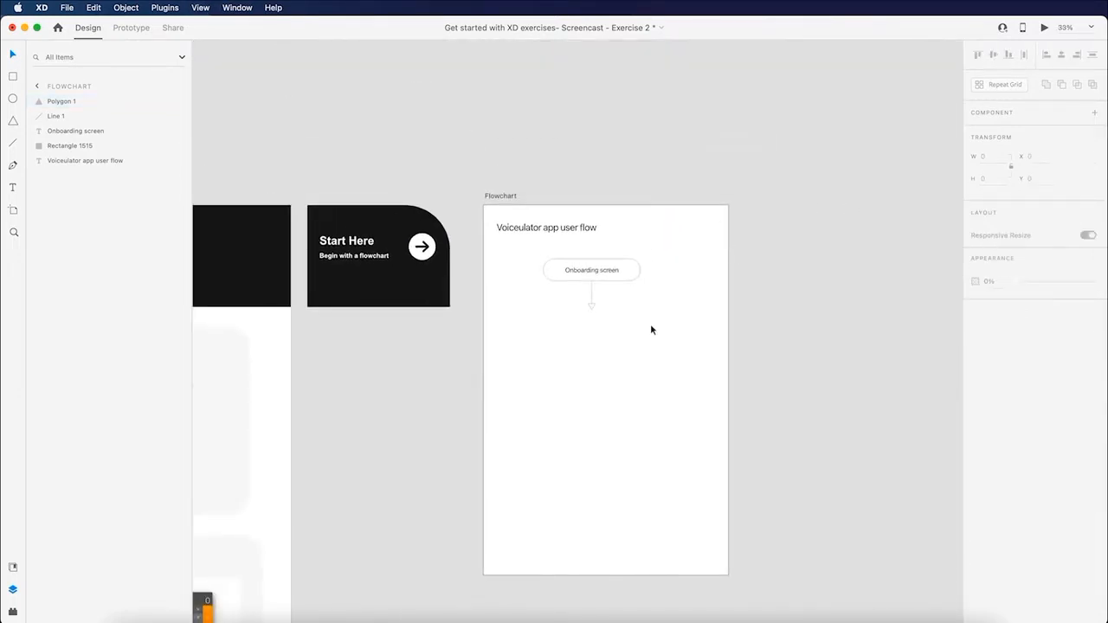
{"action": "scroll", "coordinate": [654, 322], "scroll_direction": "left", "scroll_amount": 2}
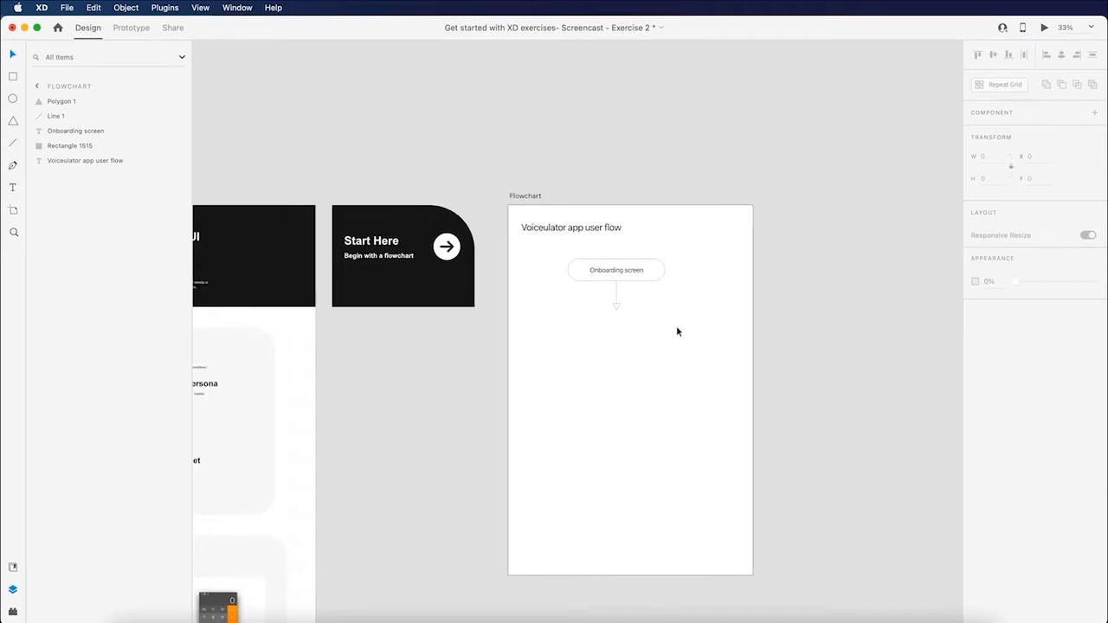
{"action": "left_click_drag", "start_coordinate": [702, 340], "coordinate": [542, 257]}
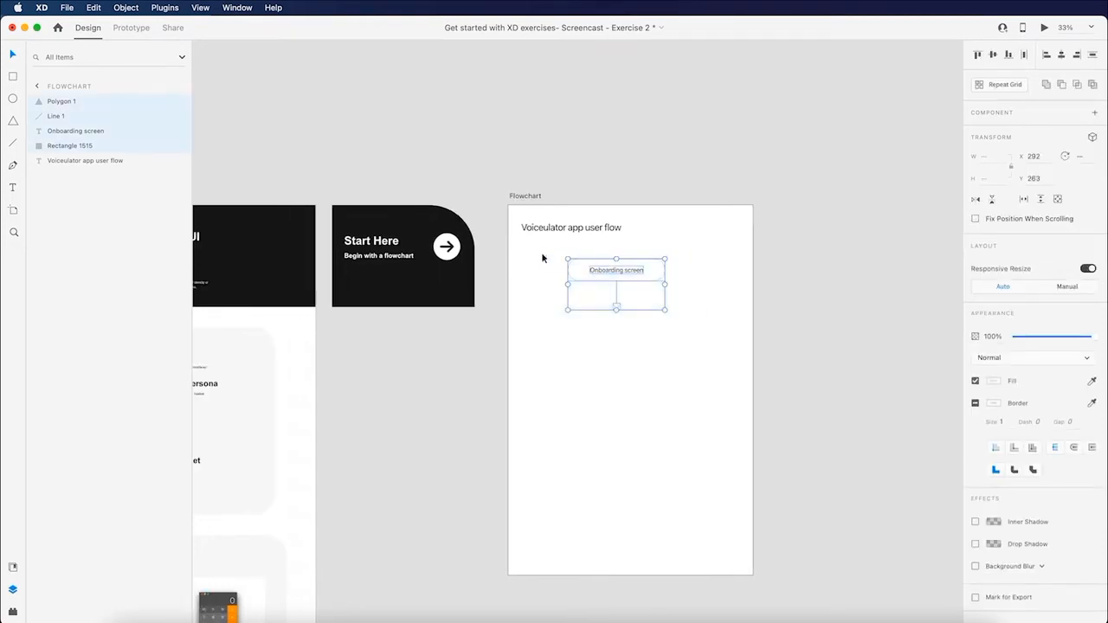
{"action": "key", "text": "Delete"}
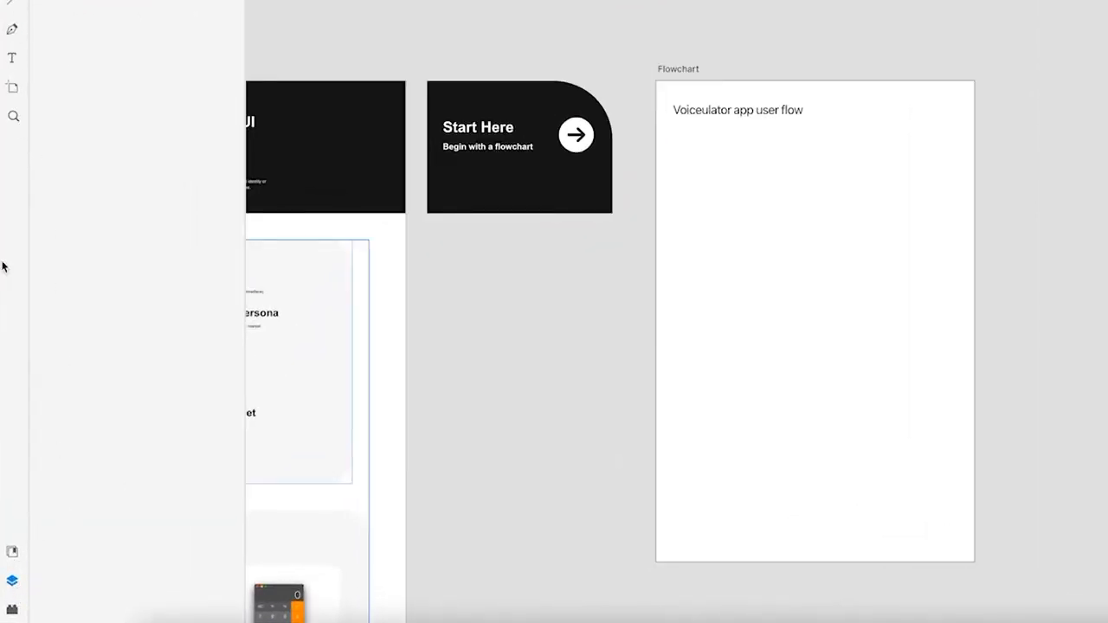
Search the XD plugin marketplace for "whiteboard", view the Whiteboard plugin's details, and return to the design document.
{"action": "left_click", "coordinate": [12, 608]}
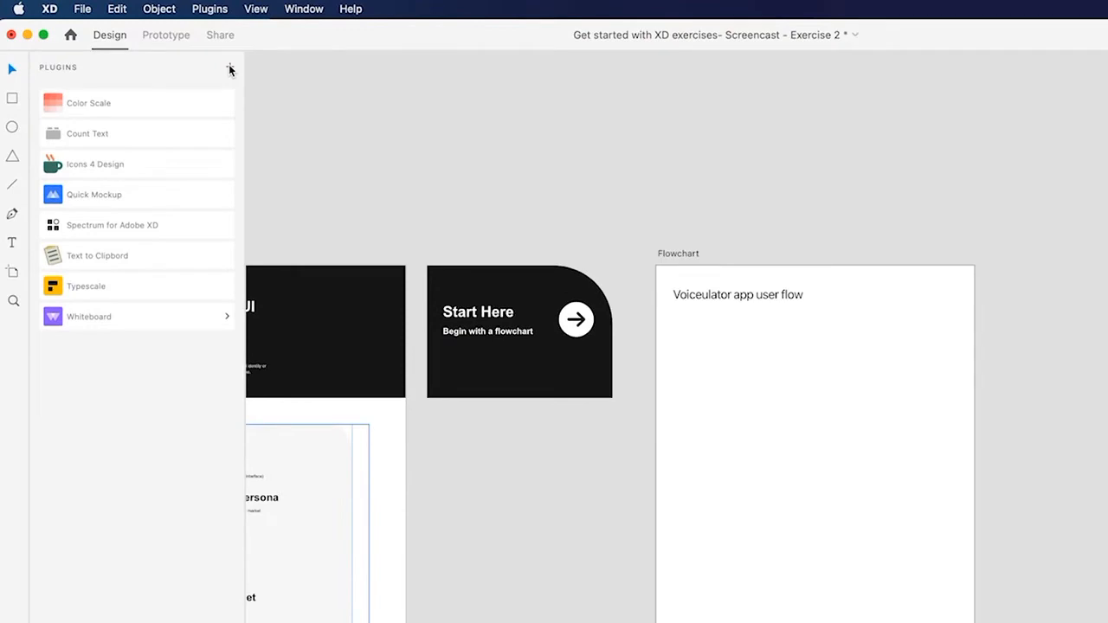
{"action": "left_click", "coordinate": [229, 68]}
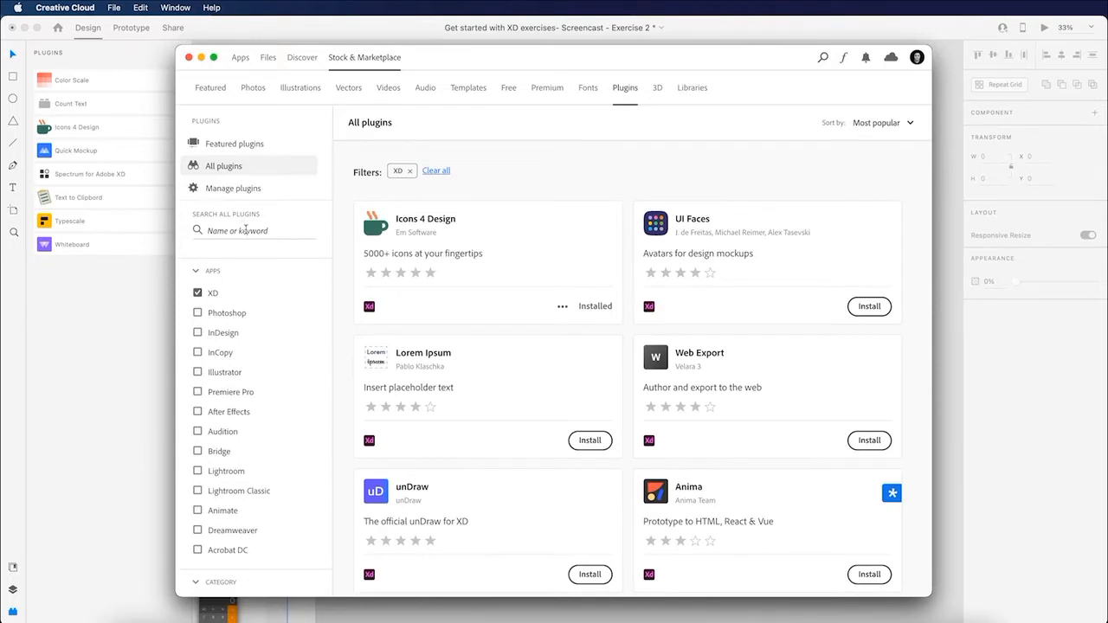
{"action": "left_click", "coordinate": [245, 229]}
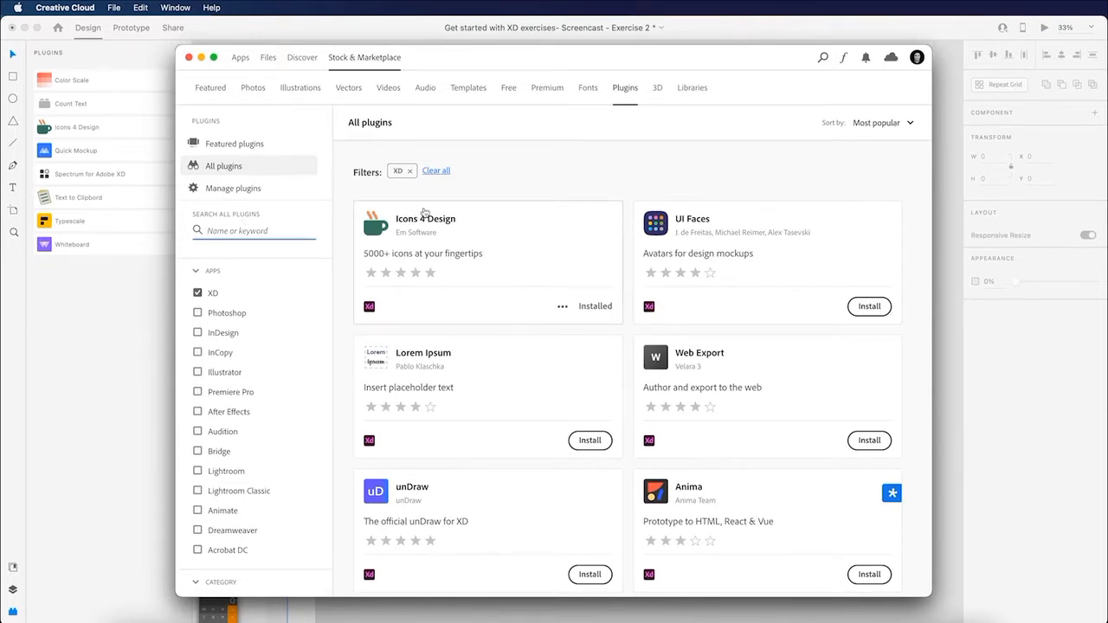
{"action": "type", "text": "whiteboard"}
{"action": "key", "text": "Return"}
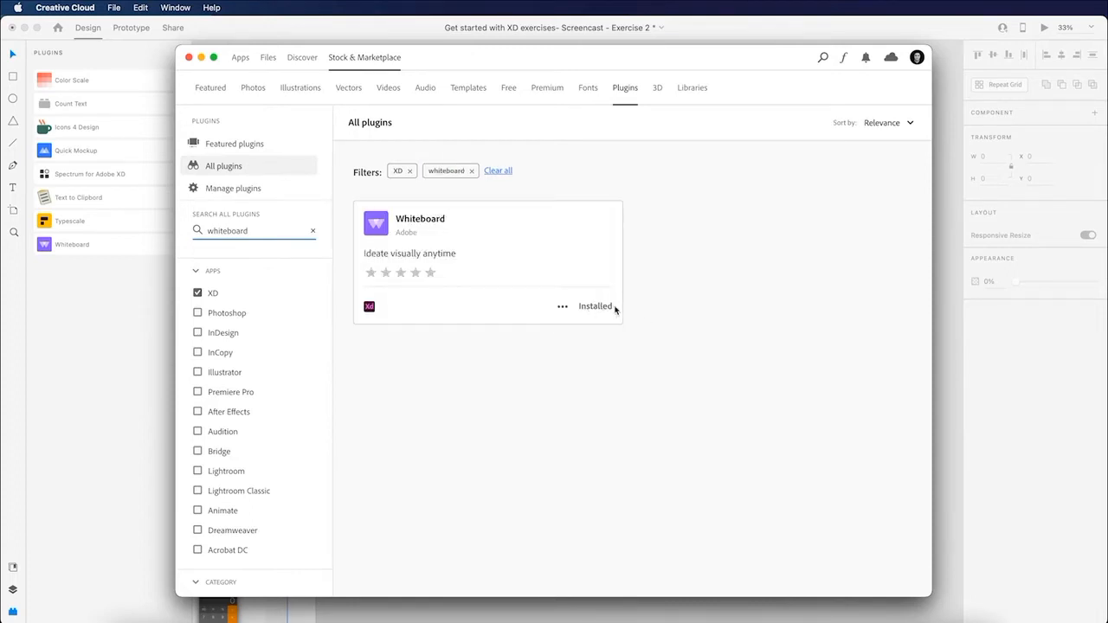
{"action": "left_click", "coordinate": [502, 236]}
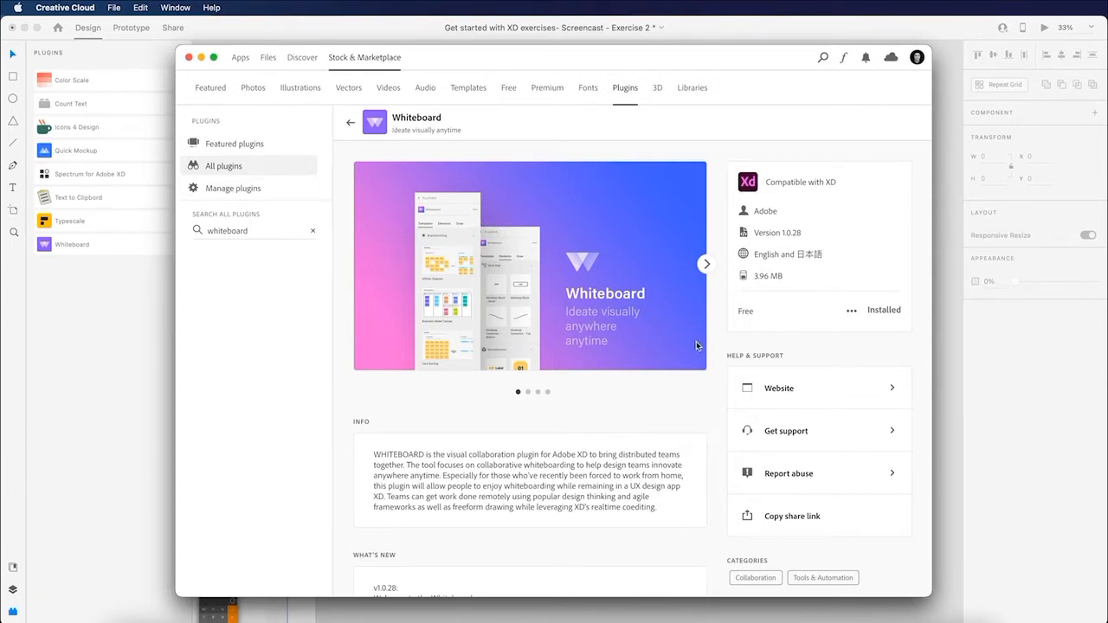
{"action": "left_click", "coordinate": [188, 58]}
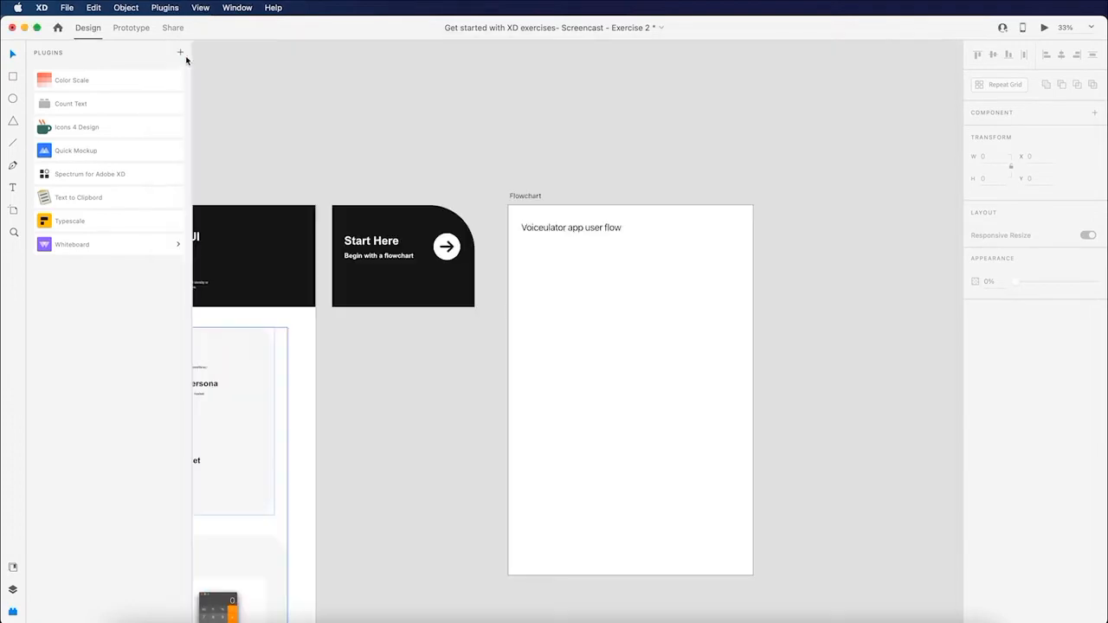
Open the Whiteboard plugin and browse its templates down to the Flowcharts category.
{"action": "left_click", "coordinate": [91, 244]}
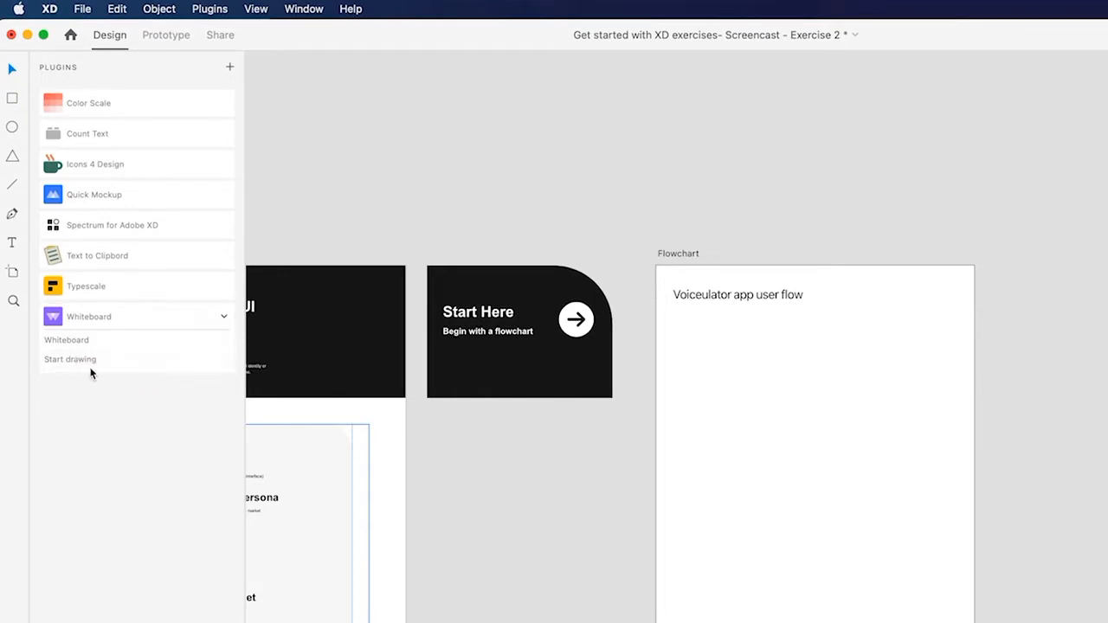
{"action": "left_click", "coordinate": [77, 340]}
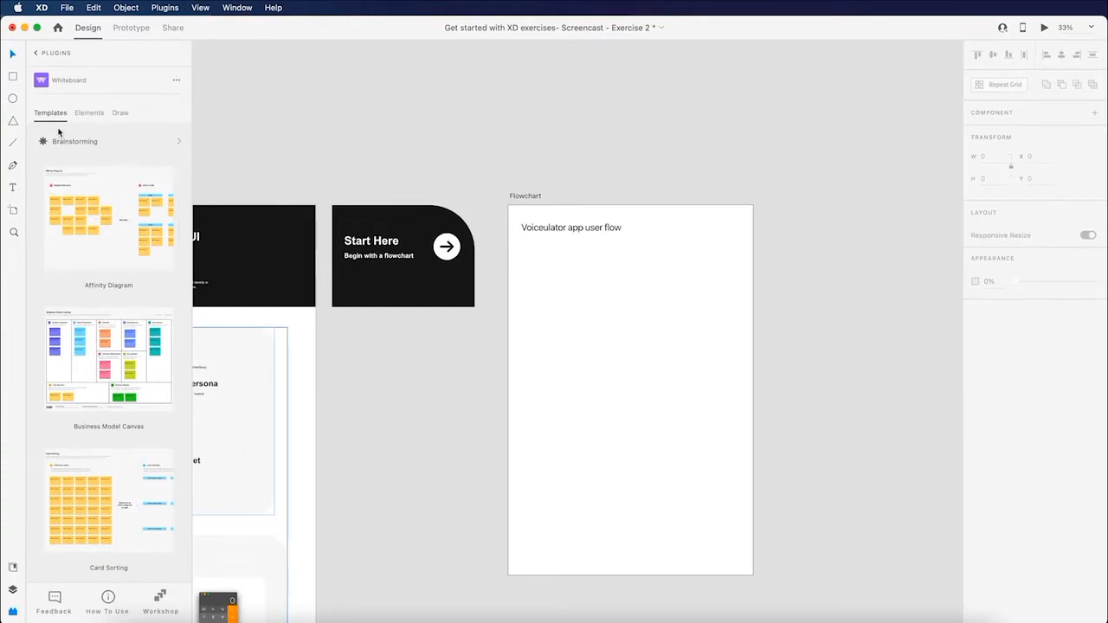
{"action": "scroll", "coordinate": [143, 208], "scroll_direction": "down", "scroll_amount": 5}
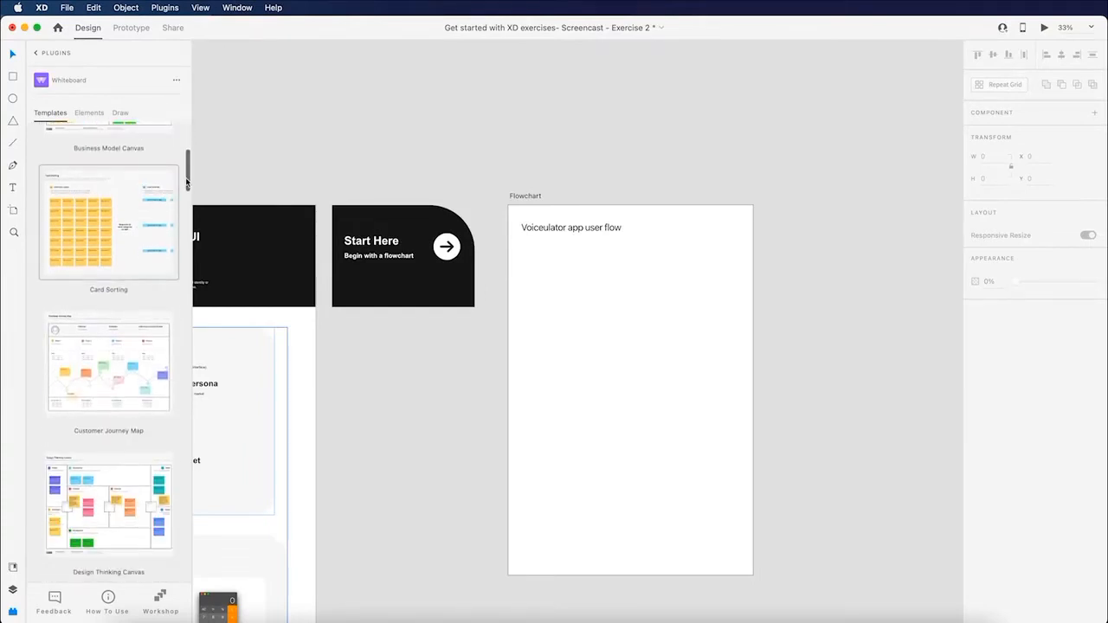
{"action": "mouse_move", "coordinate": [186, 182]}
{"action": "left_mouse_down"}
{"action": "mouse_move", "coordinate": [194, 314]}
{"action": "mouse_move", "coordinate": [179, 541]}
{"action": "mouse_move", "coordinate": [173, 446]}
{"action": "left_mouse_up"}
{"action": "scroll", "coordinate": [174, 446], "scroll_direction": "up", "scroll_amount": 1}
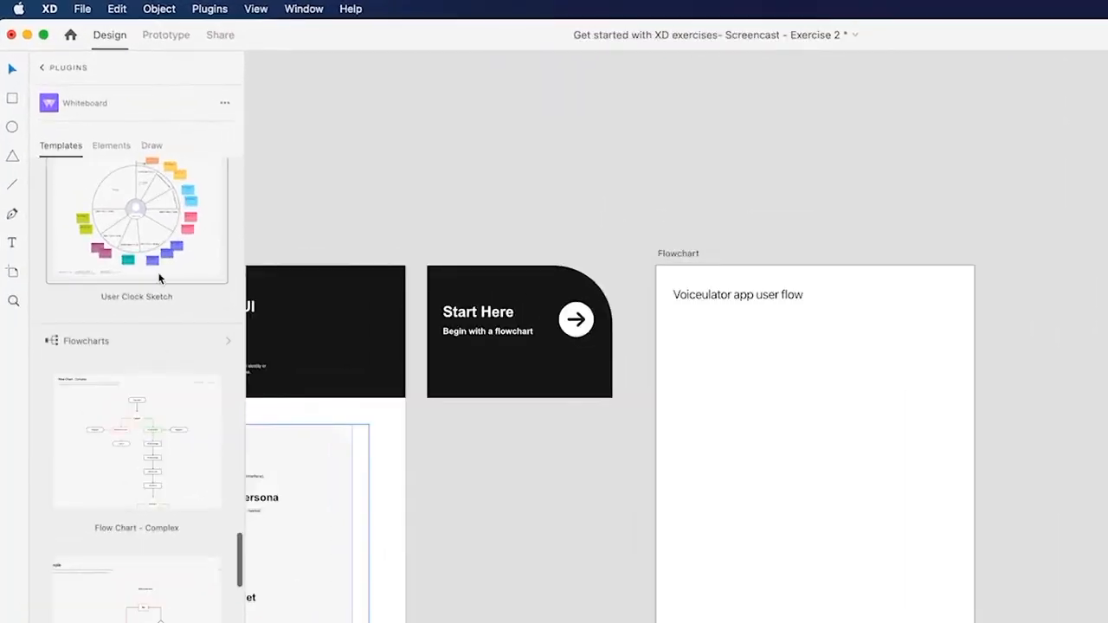
Insert a Flowchart Block - Status element from the Whiteboard plugin's Flowchart elements onto the Flowchart artboard.
{"action": "left_click", "coordinate": [99, 143]}
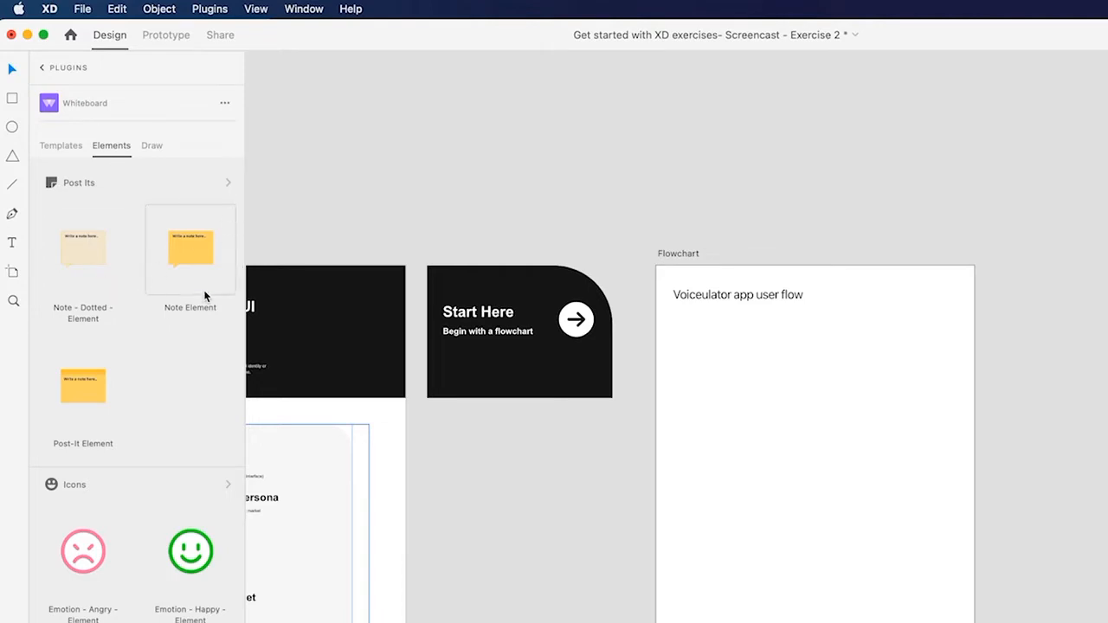
{"action": "scroll", "coordinate": [185, 357], "scroll_direction": "down", "scroll_amount": 15}
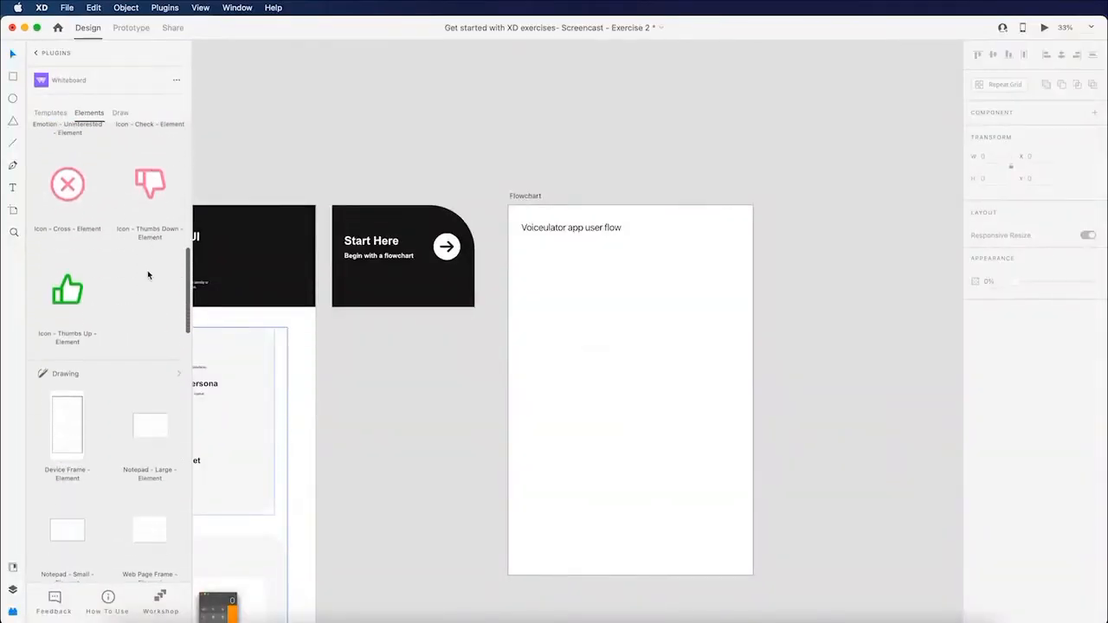
{"action": "scroll", "coordinate": [148, 275], "scroll_direction": "down", "scroll_amount": 5}
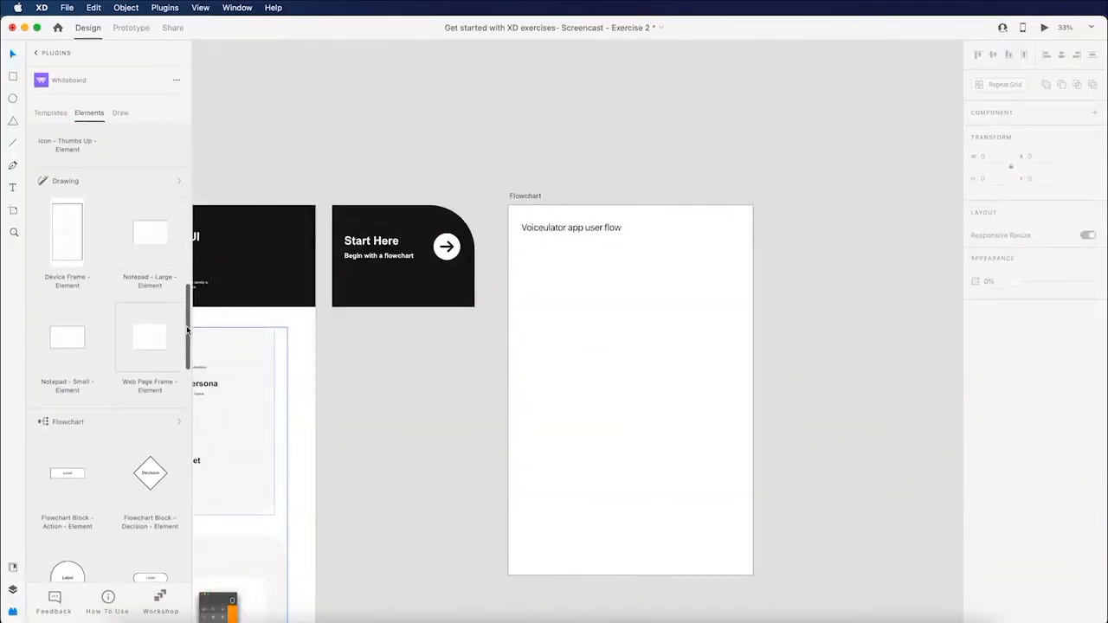
{"action": "scroll", "coordinate": [183, 334], "scroll_direction": "down", "scroll_amount": 5}
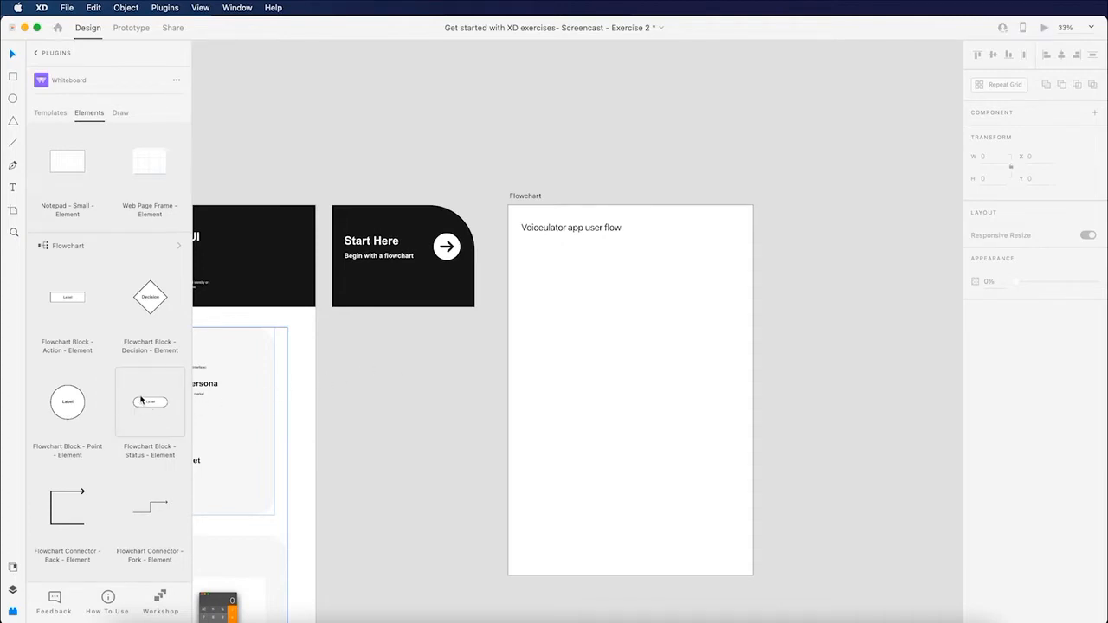
{"action": "left_click", "coordinate": [131, 414]}
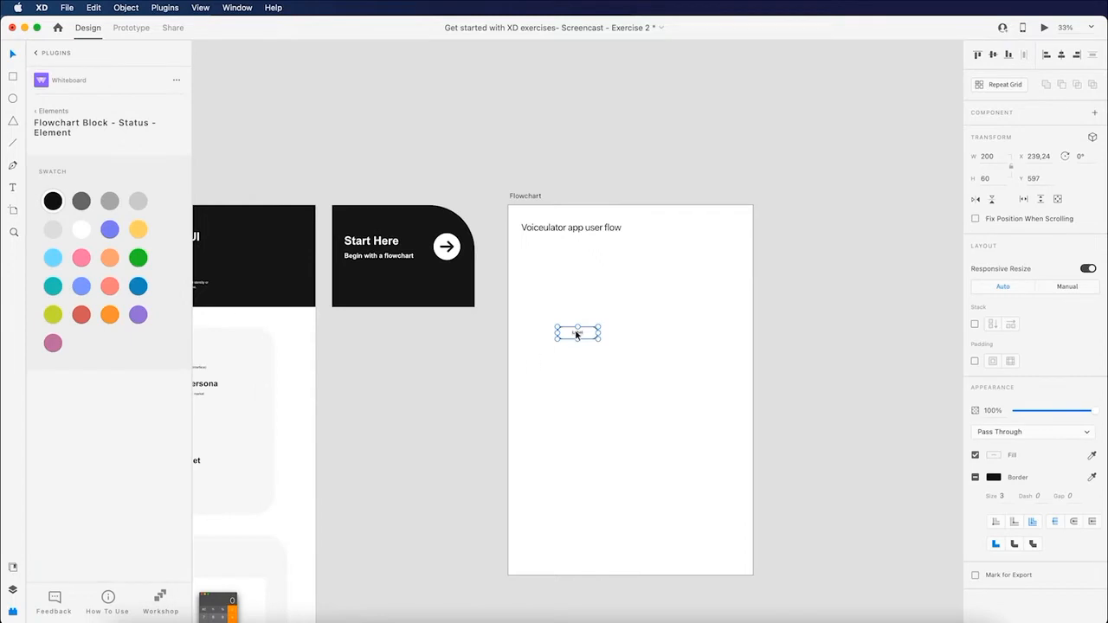
{"action": "key", "text": "super+equal"}
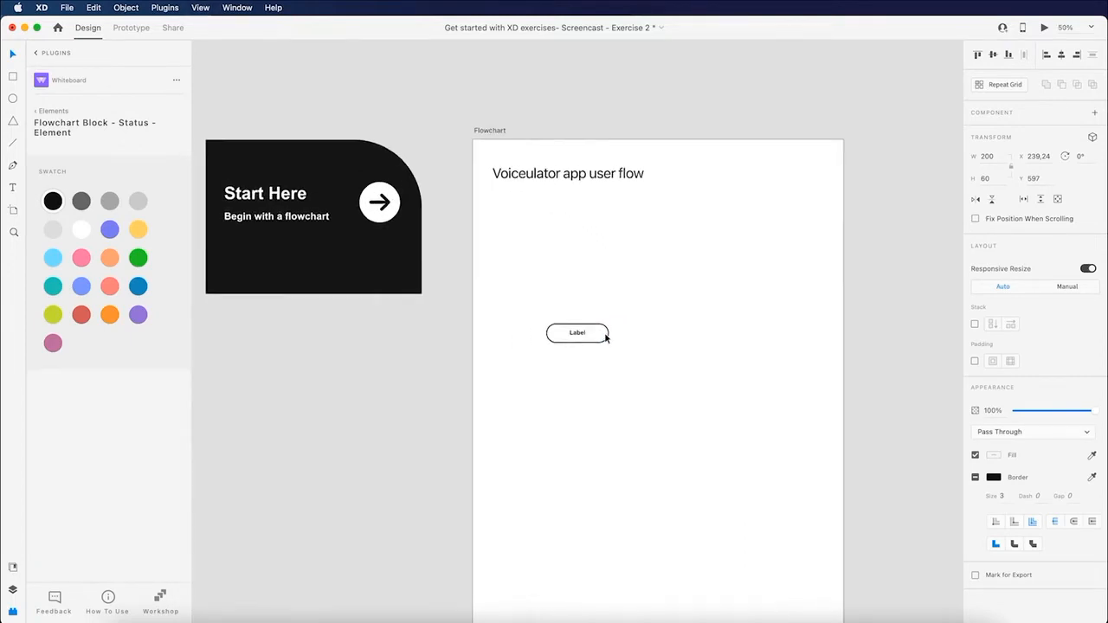
{"action": "scroll", "coordinate": [577, 345], "scroll_direction": "down", "scroll_amount": 2}
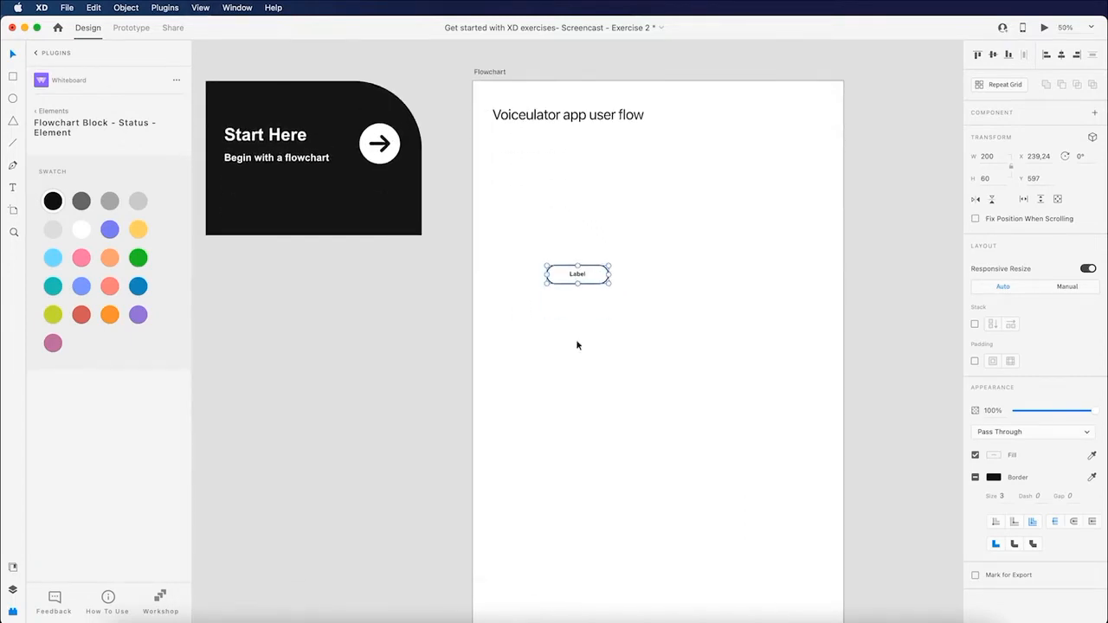
{"action": "key", "text": "super+equal"}
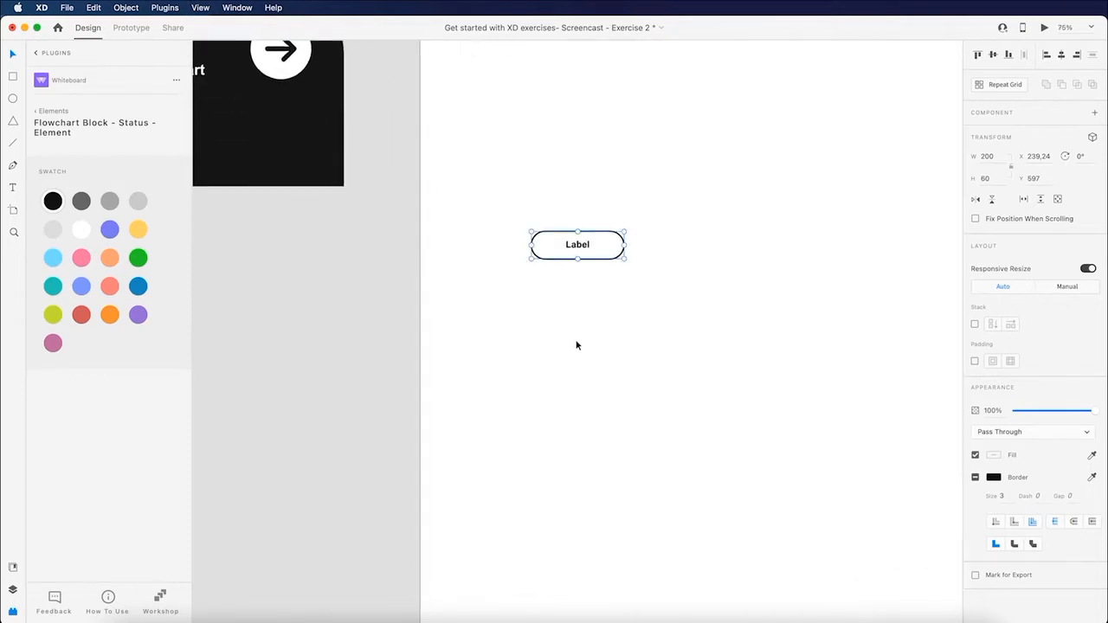
Move the status block up beneath the artboard title, to about X 468, Y 298.
{"action": "scroll", "coordinate": [573, 355], "scroll_direction": "right", "scroll_amount": 4}
{"action": "scroll", "coordinate": [575, 360], "scroll_direction": "up", "scroll_amount": 2}
{"action": "scroll", "coordinate": [575, 364], "scroll_direction": "up", "scroll_amount": 2}
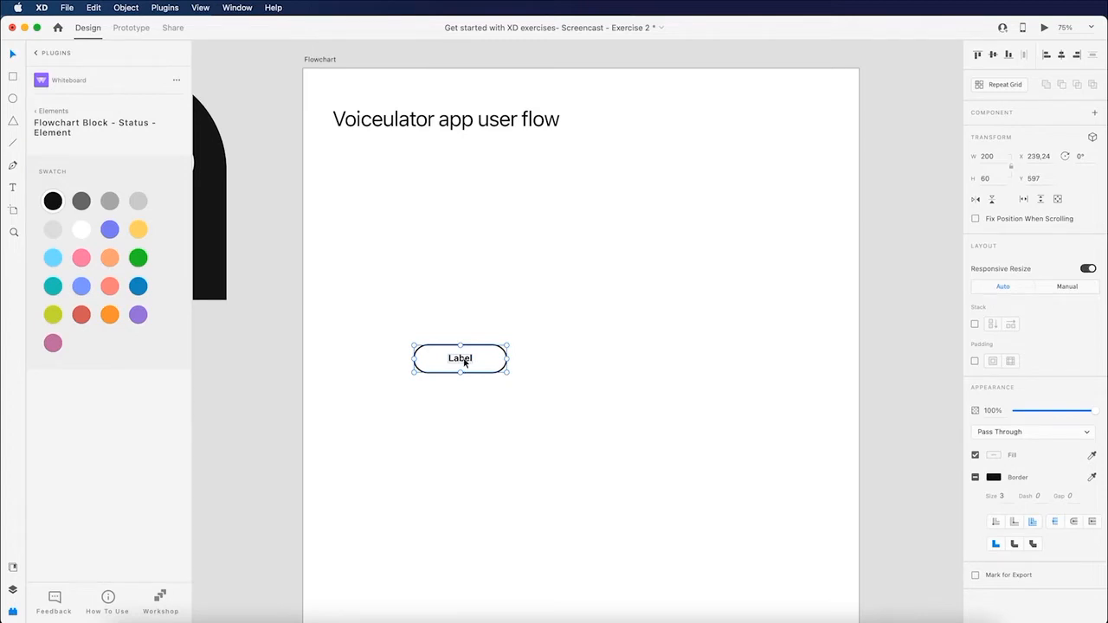
{"action": "left_click_drag", "start_coordinate": [465, 362], "coordinate": [571, 223]}
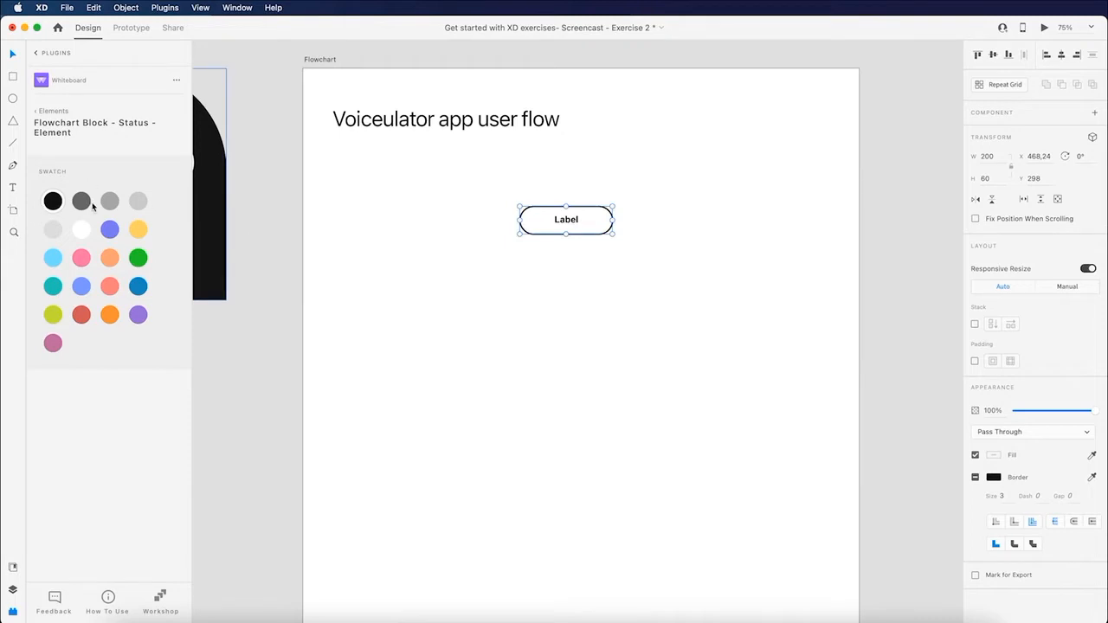
Relabel the status block as "Onboarding screen".
{"action": "left_click", "coordinate": [42, 111]}
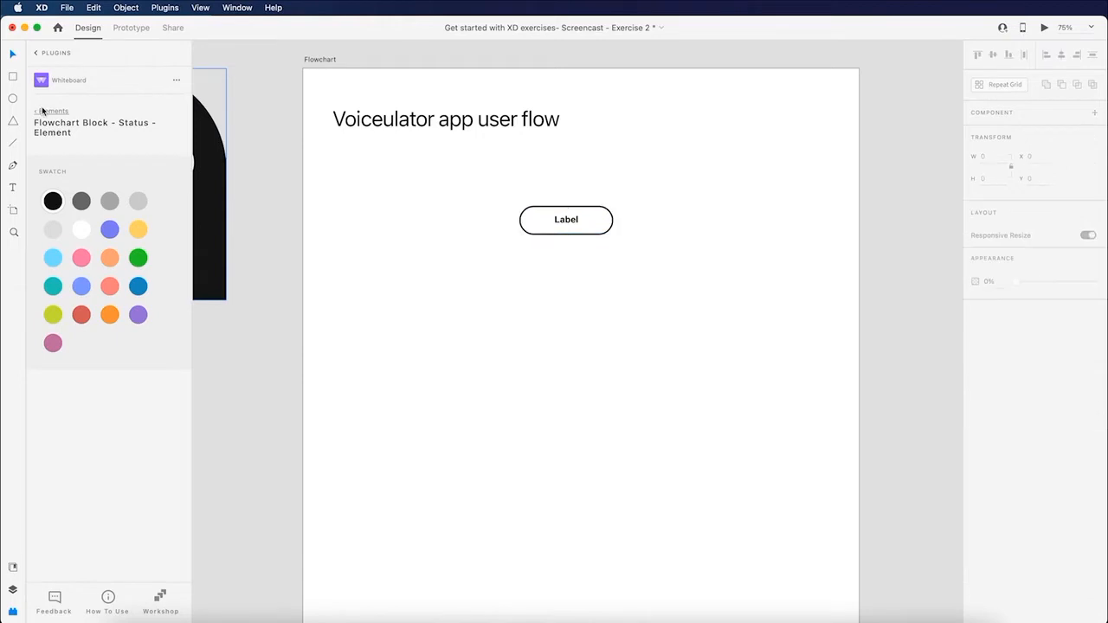
{"action": "left_click", "coordinate": [568, 221]}
{"action": "double_click", "coordinate": [568, 221]}
{"action": "double_click", "coordinate": [568, 220]}
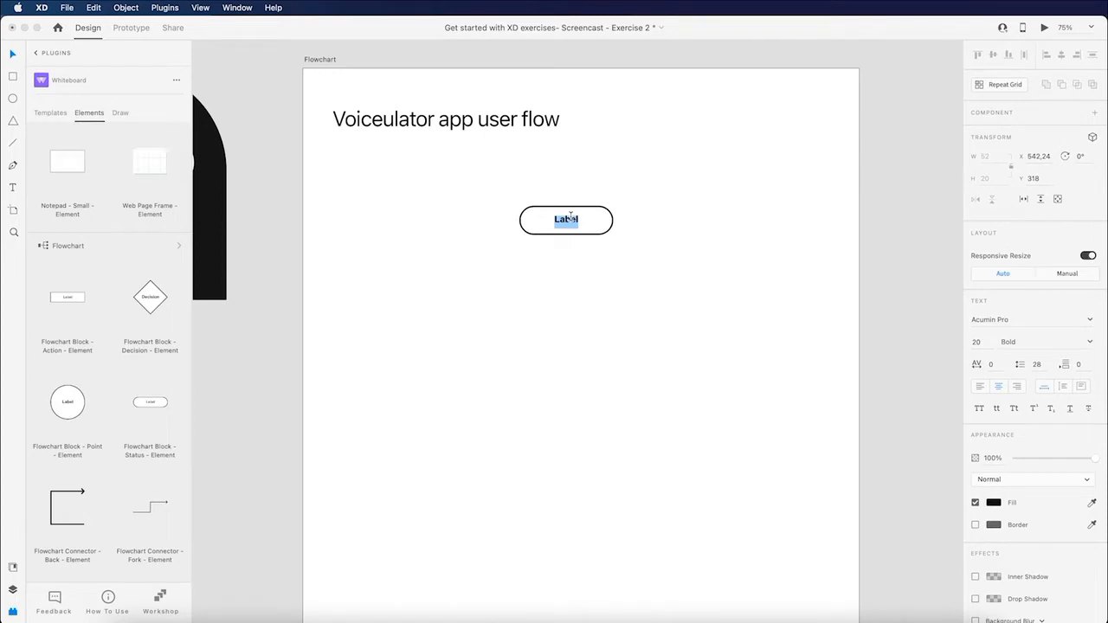
{"action": "type", "text": "Onboarding screen"}
{"action": "key", "text": "Escape"}
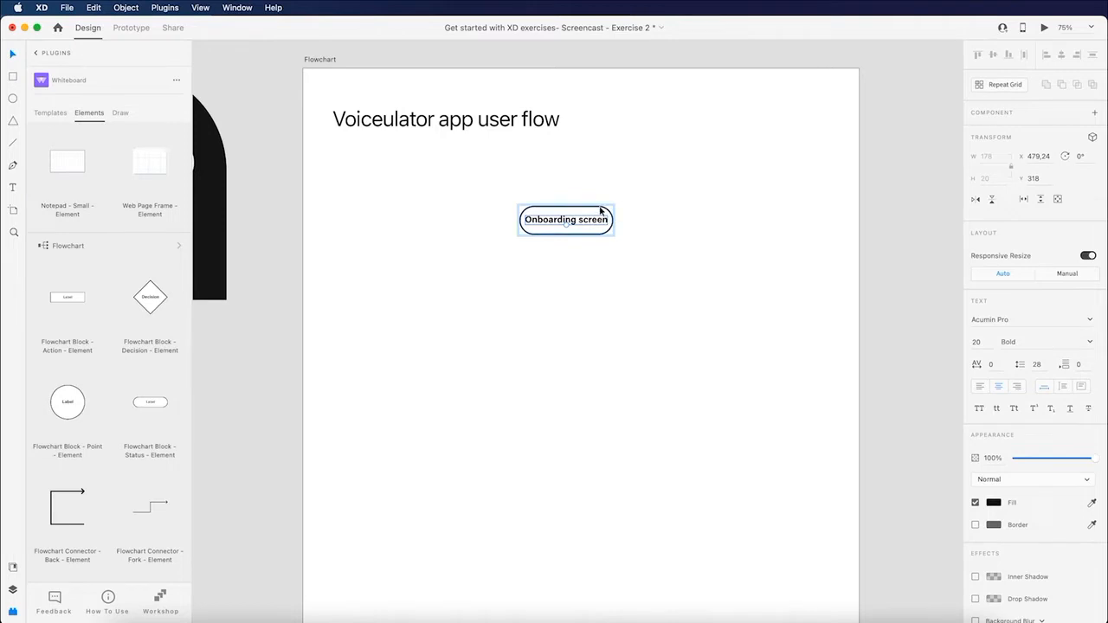
{"action": "left_click", "coordinate": [622, 209]}
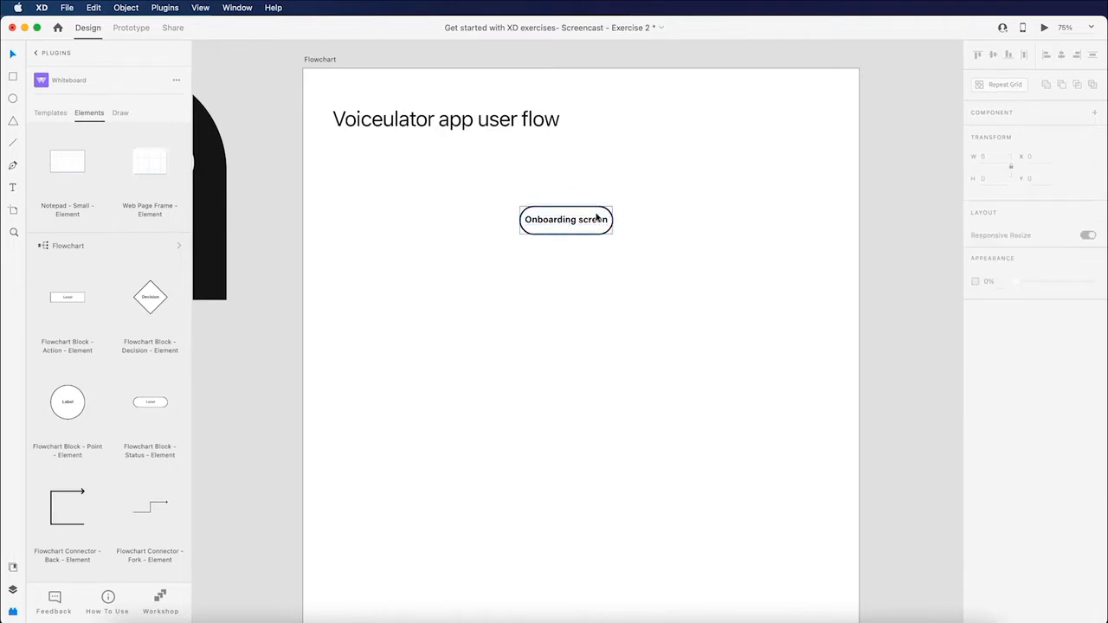
Widen the Onboarding screen block to about 262 and centre its label inside the outline.
{"action": "left_click", "coordinate": [596, 216]}
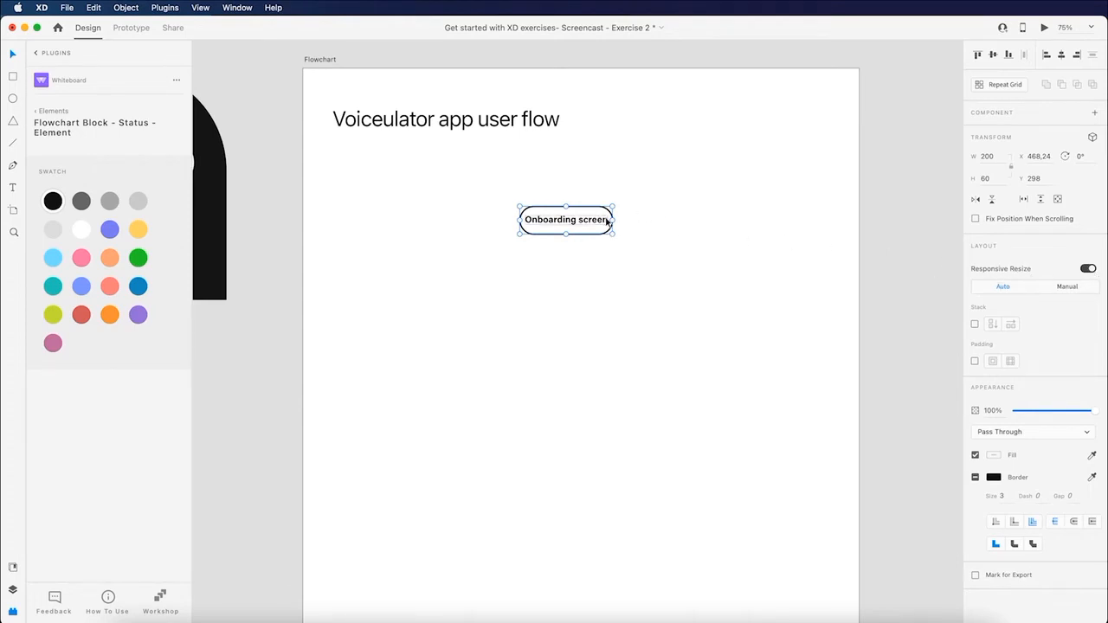
{"action": "left_click_drag", "start_coordinate": [614, 220], "coordinate": [640, 218]}
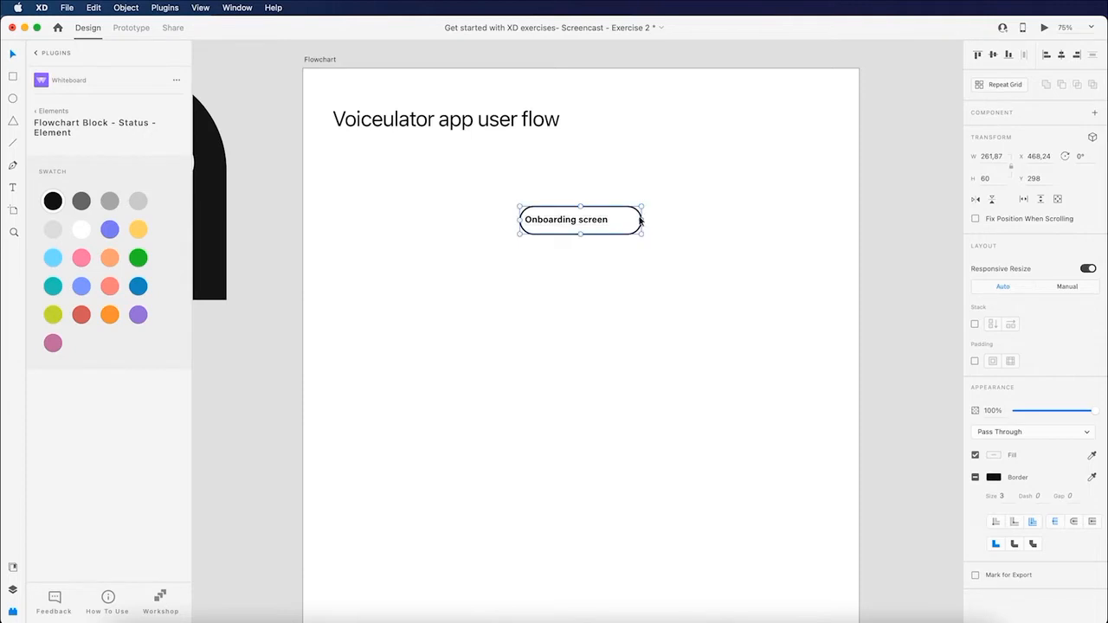
{"action": "double_click", "coordinate": [581, 223]}
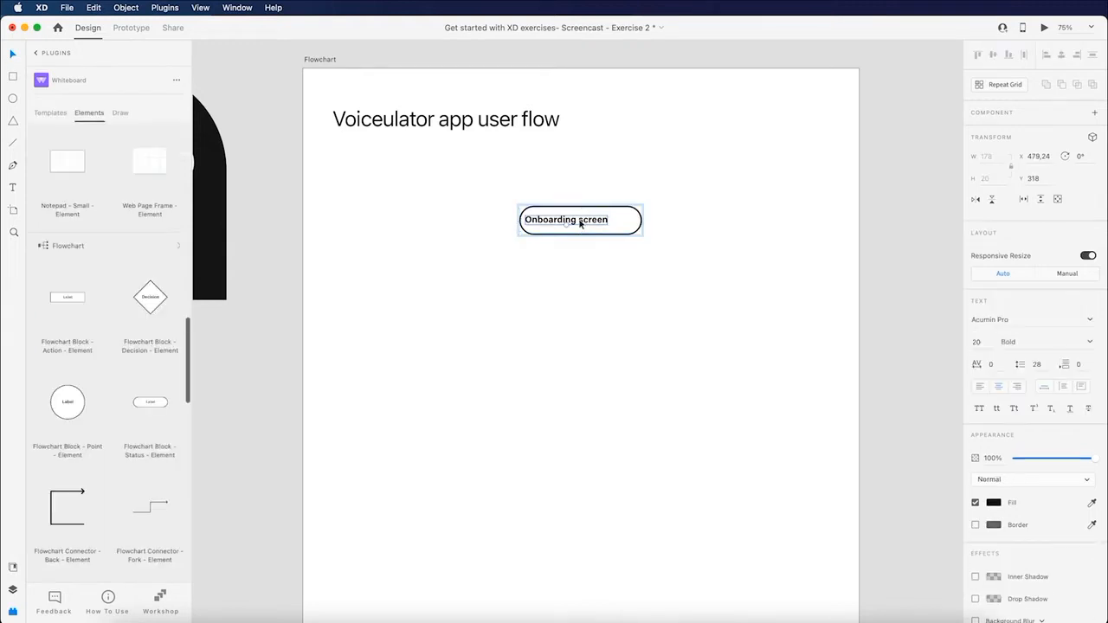
{"action": "left_click_drag", "start_coordinate": [571, 223], "coordinate": [585, 220]}
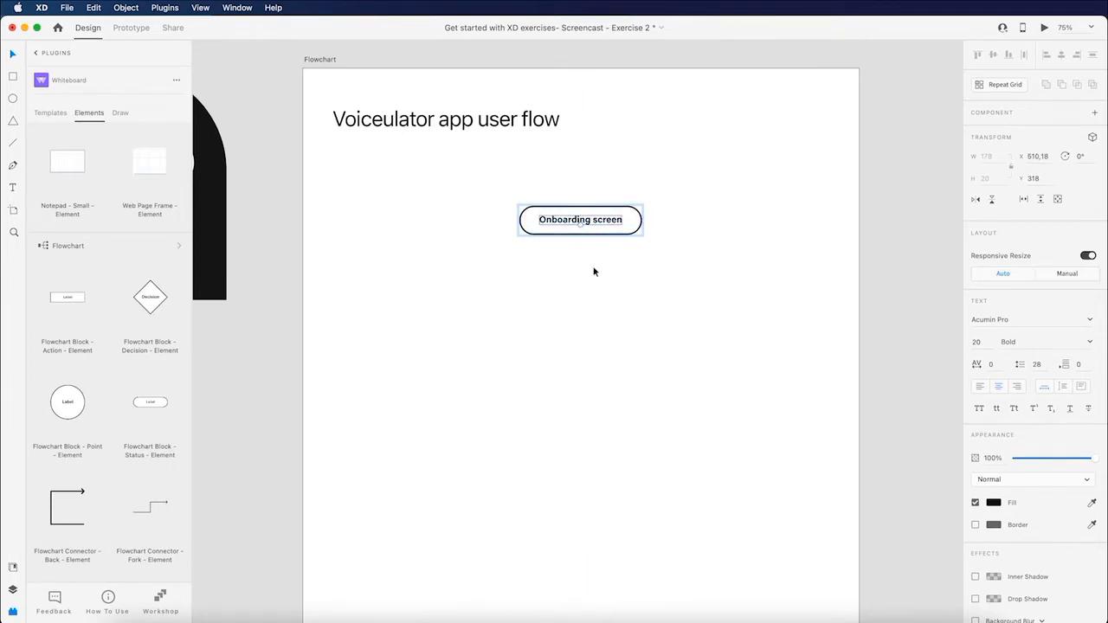
Set the Onboarding screen outline's width to 260 and re-centre its label within it.
{"action": "left_click", "coordinate": [617, 231]}
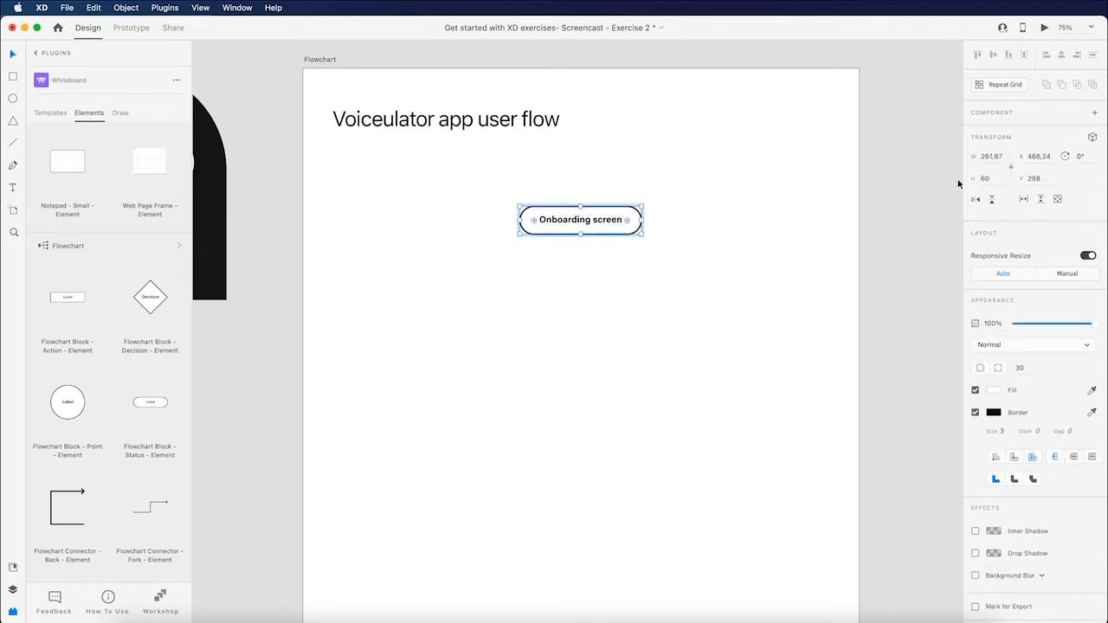
{"action": "left_click_drag", "start_coordinate": [992, 157], "coordinate": [1013, 158]}
{"action": "key", "text": "BackSpace"}
{"action": "key", "text": "Return"}
{"action": "double_click", "coordinate": [587, 223]}
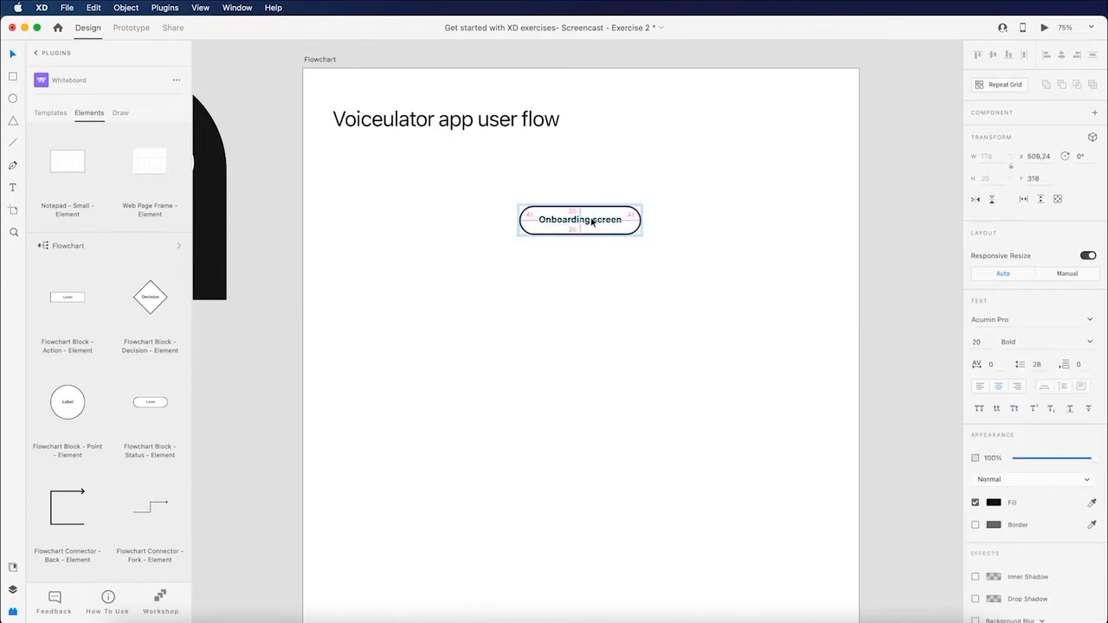
{"action": "left_click", "coordinate": [575, 317]}
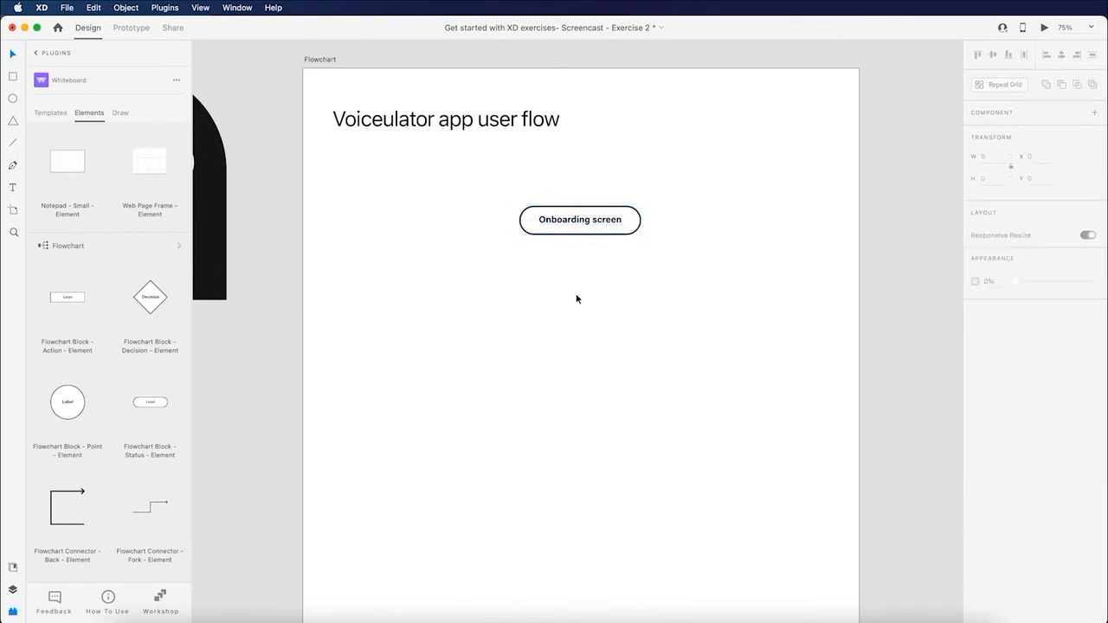
Insert a Flowchart Connector - Straight element, rotate it 90° to point downward, and attach it beneath the Onboarding screen block.
{"action": "left_click", "coordinate": [594, 223]}
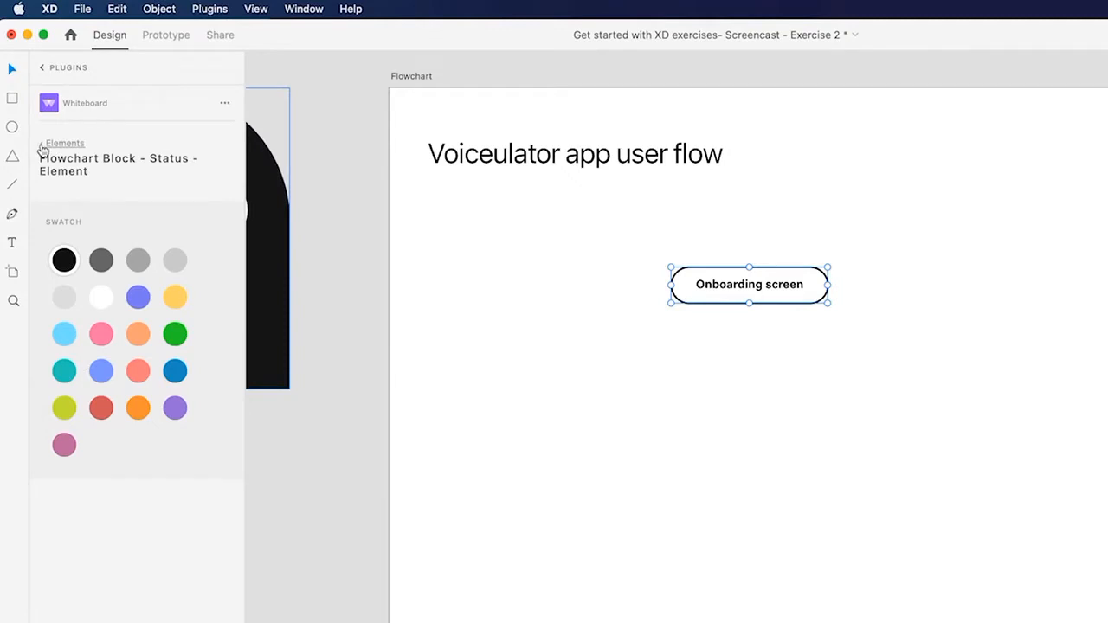
{"action": "left_click", "coordinate": [52, 148]}
{"action": "scroll", "coordinate": [141, 491], "scroll_direction": "down", "scroll_amount": 3}
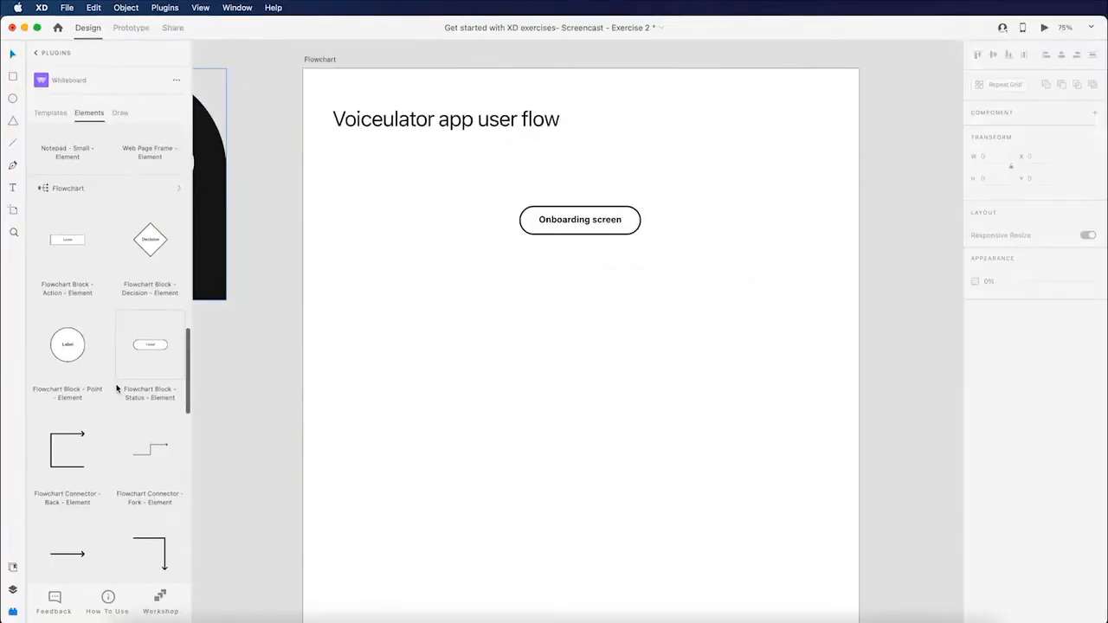
{"action": "scroll", "coordinate": [135, 452], "scroll_direction": "down", "scroll_amount": 1}
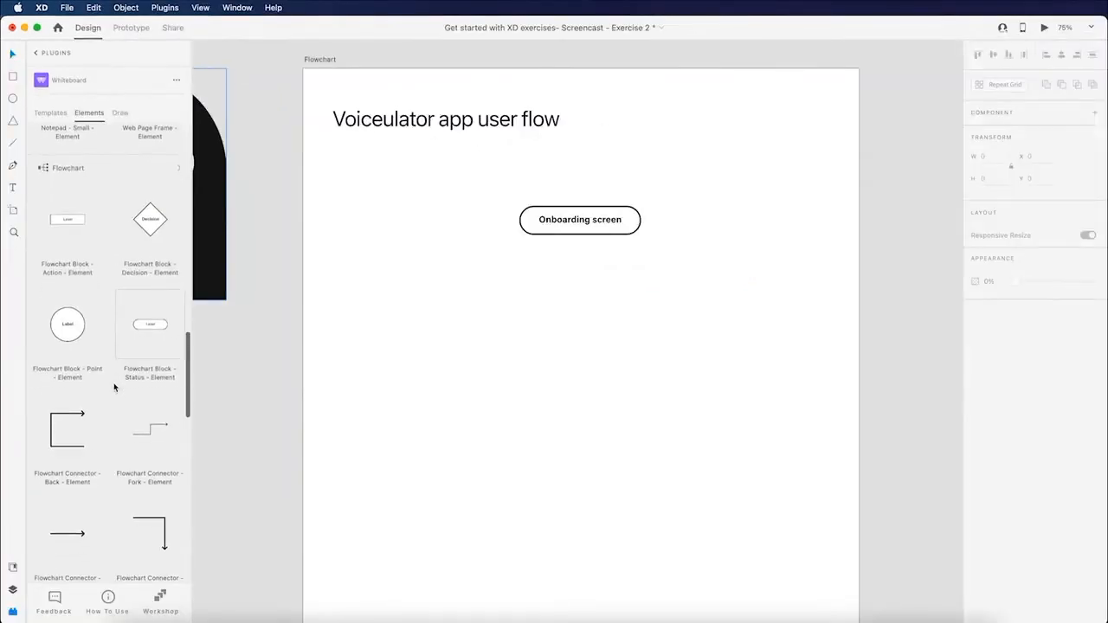
{"action": "scroll", "coordinate": [137, 453], "scroll_direction": "down", "scroll_amount": 3}
{"action": "scroll", "coordinate": [119, 390], "scroll_direction": "down", "scroll_amount": 1}
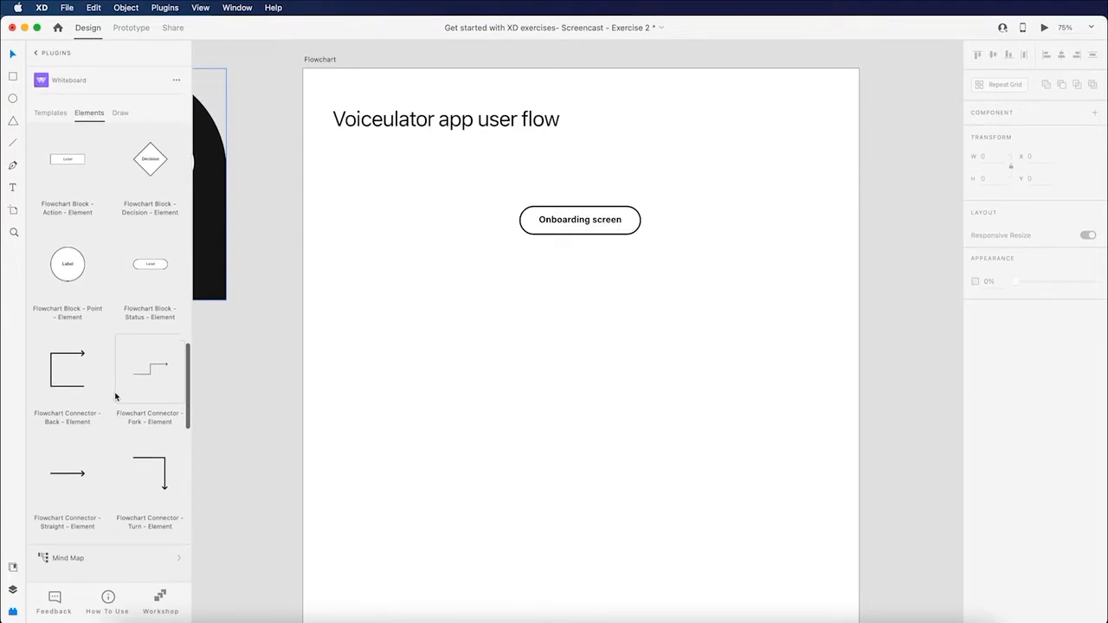
{"action": "left_click", "coordinate": [81, 476]}
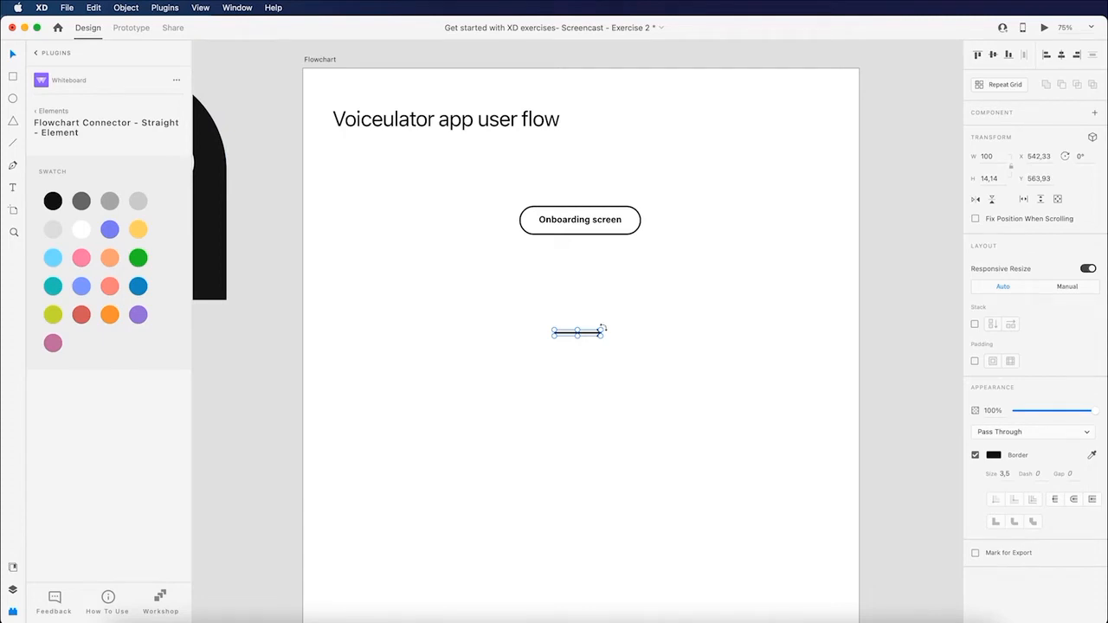
{"action": "left_click_drag", "start_coordinate": [603, 329], "coordinate": [581, 276]}
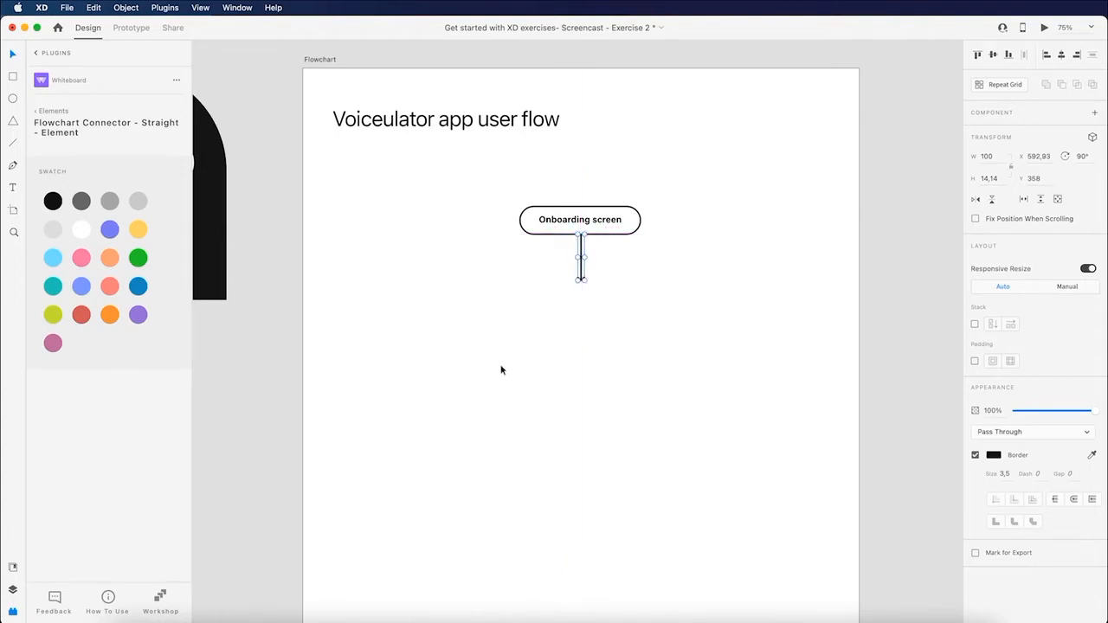
Insert a Flowchart Block - Action element and place it at the arrow's tip, at X 500, Y 458.
{"action": "left_click", "coordinate": [37, 113]}
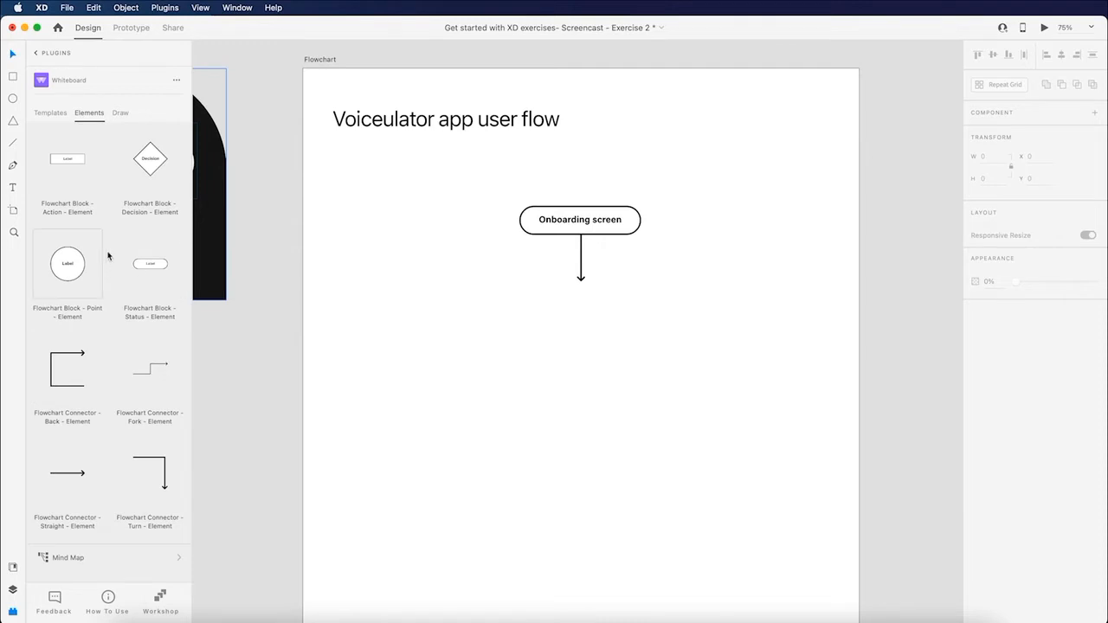
{"action": "left_click", "coordinate": [580, 277]}
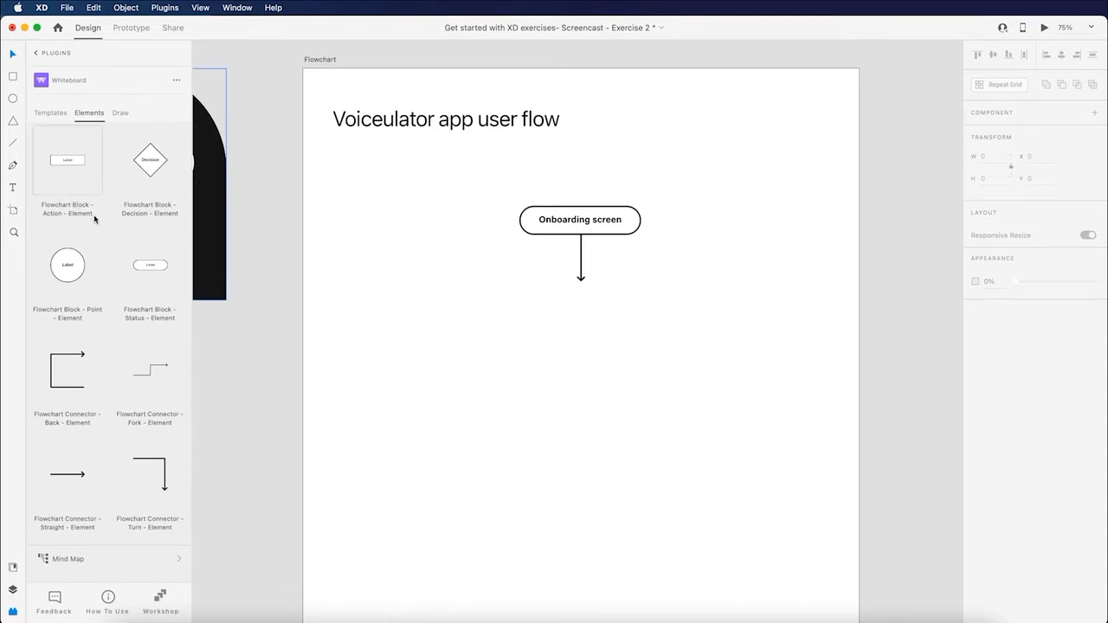
{"action": "left_click", "coordinate": [70, 166]}
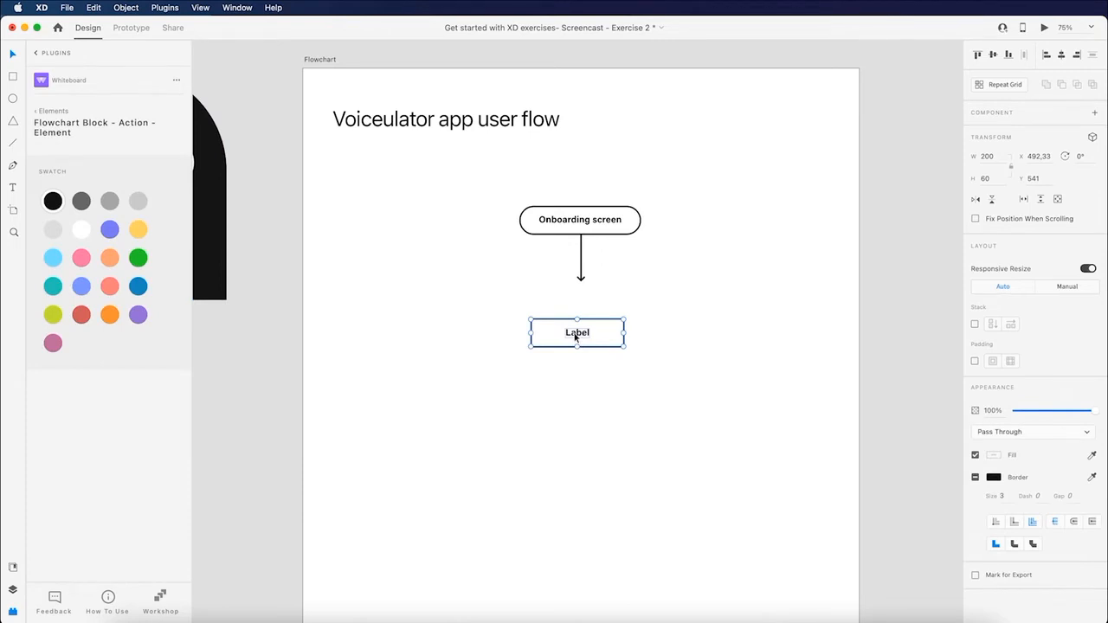
{"action": "left_click_drag", "start_coordinate": [579, 335], "coordinate": [580, 297]}
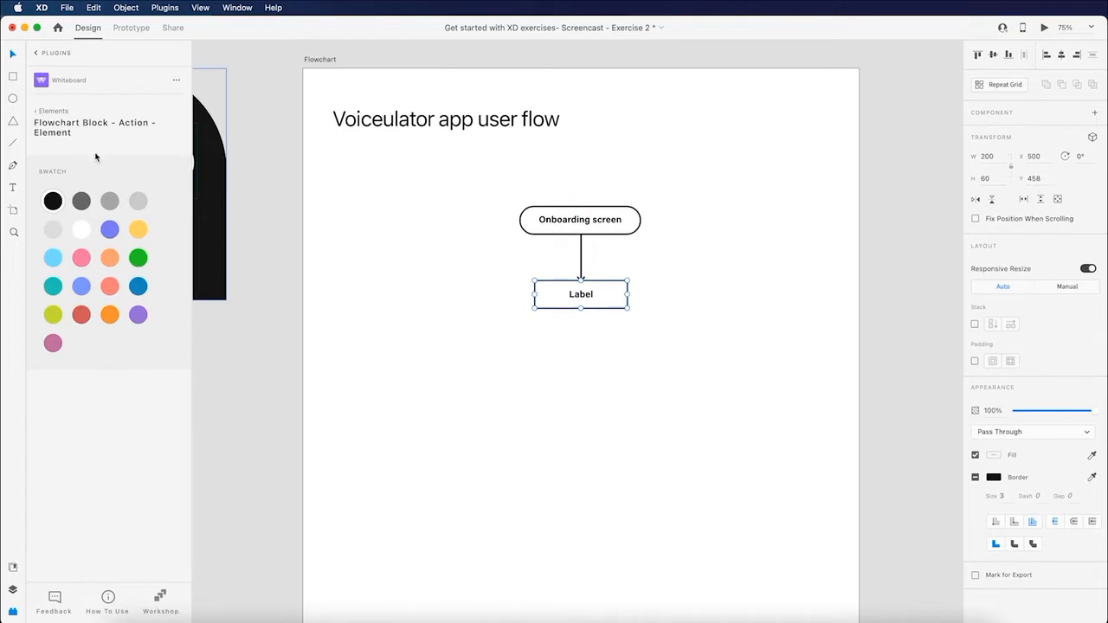
Relabel the action block as "Calculator UI screen".
{"action": "double_click", "coordinate": [581, 295]}
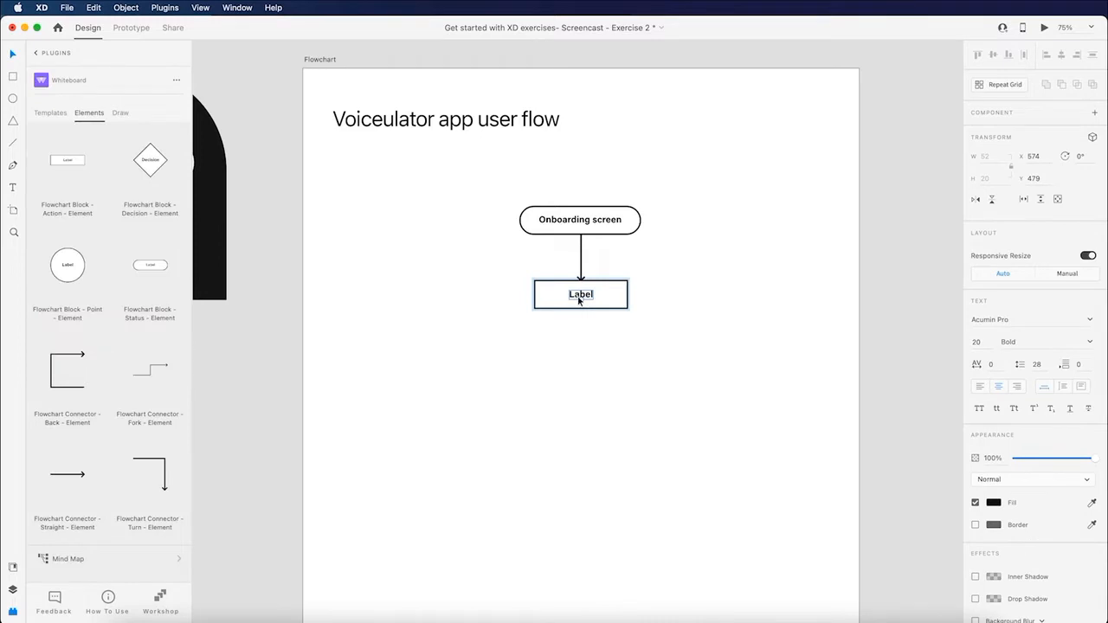
{"action": "double_click", "coordinate": [580, 295]}
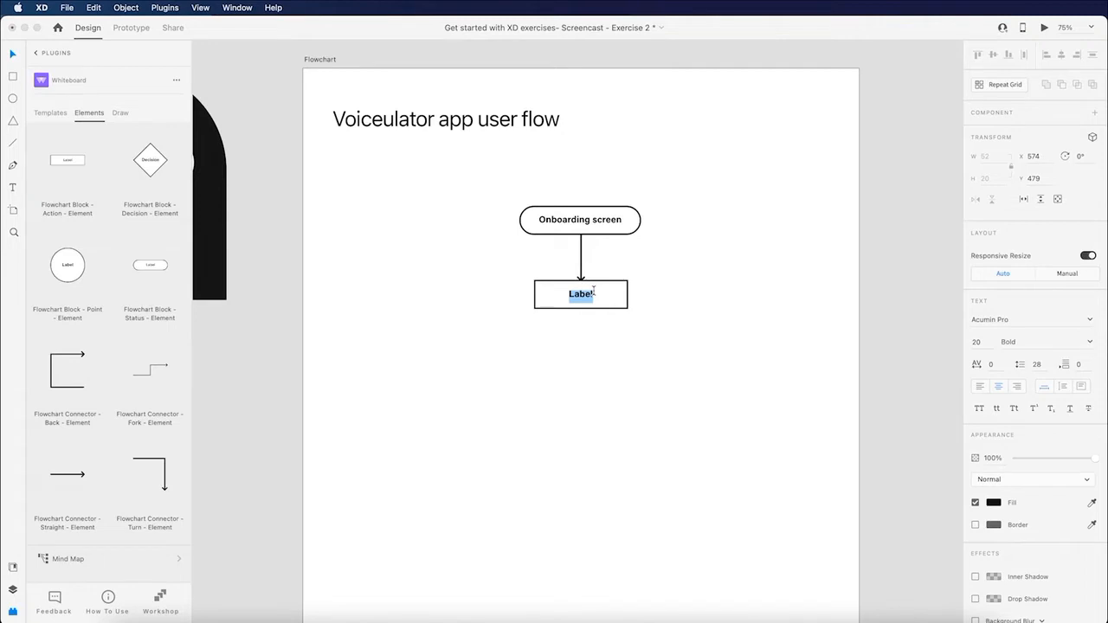
{"action": "type", "text": "Calculator UI screen"}
{"action": "key", "text": "Escape"}
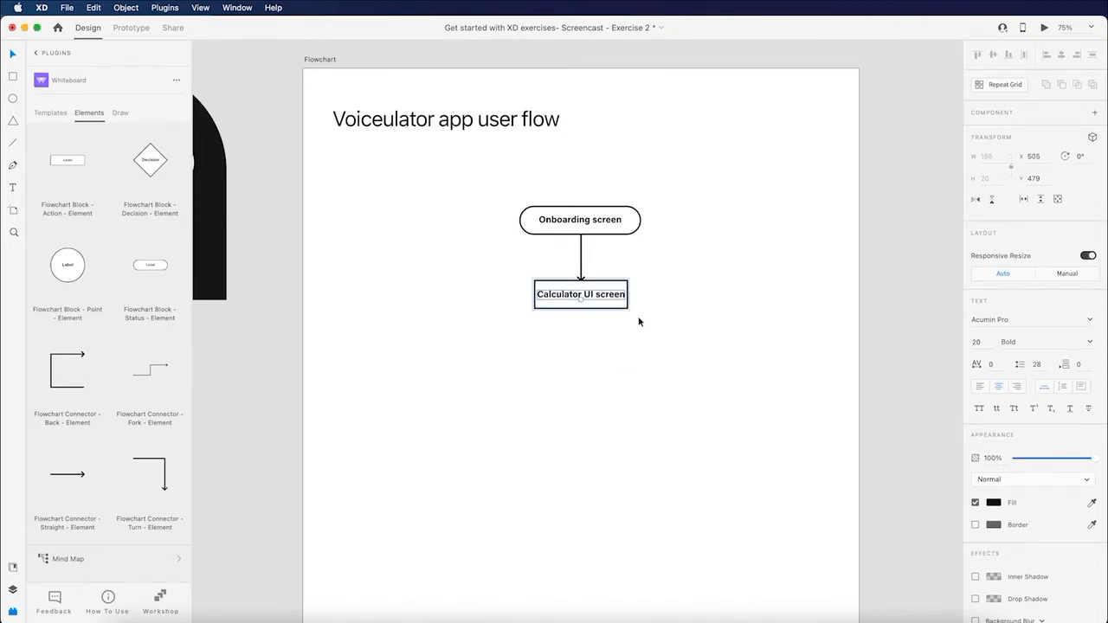
{"action": "left_click", "coordinate": [656, 280]}
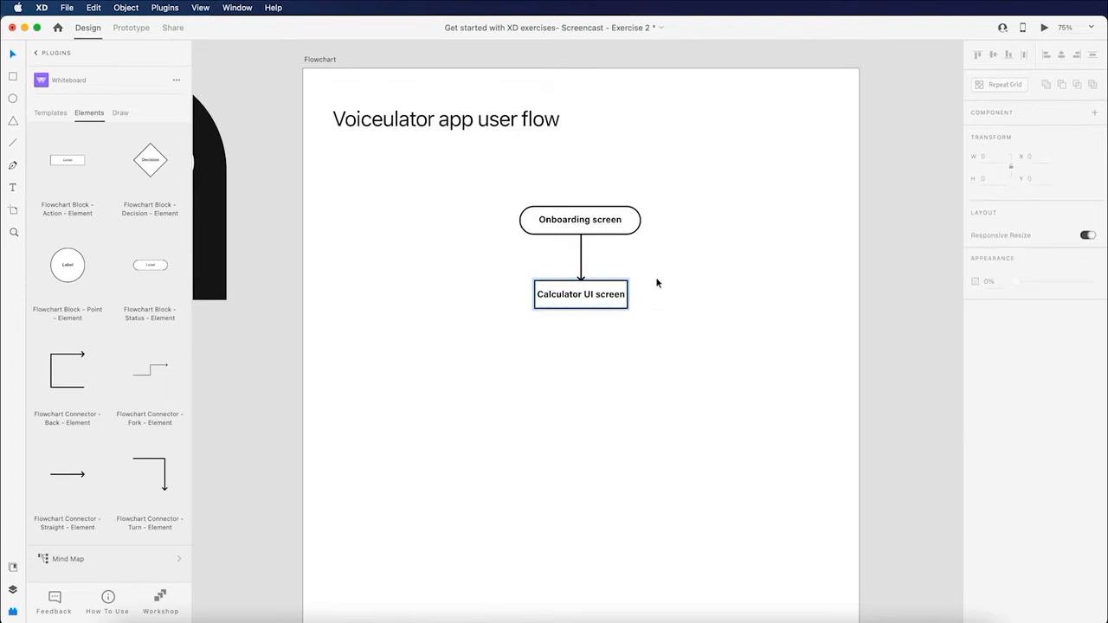
Widen the Calculator UI screen block to 260 and centre its label inside the rectangle.
{"action": "left_click", "coordinate": [597, 293]}
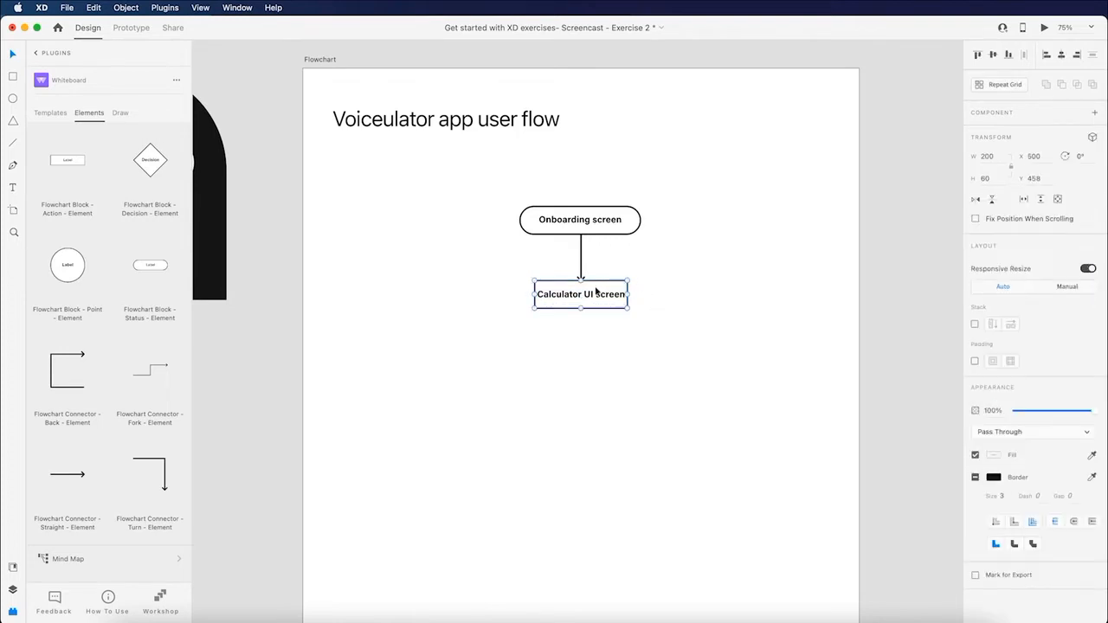
{"action": "left_click_drag", "start_coordinate": [627, 294], "coordinate": [655, 294]}
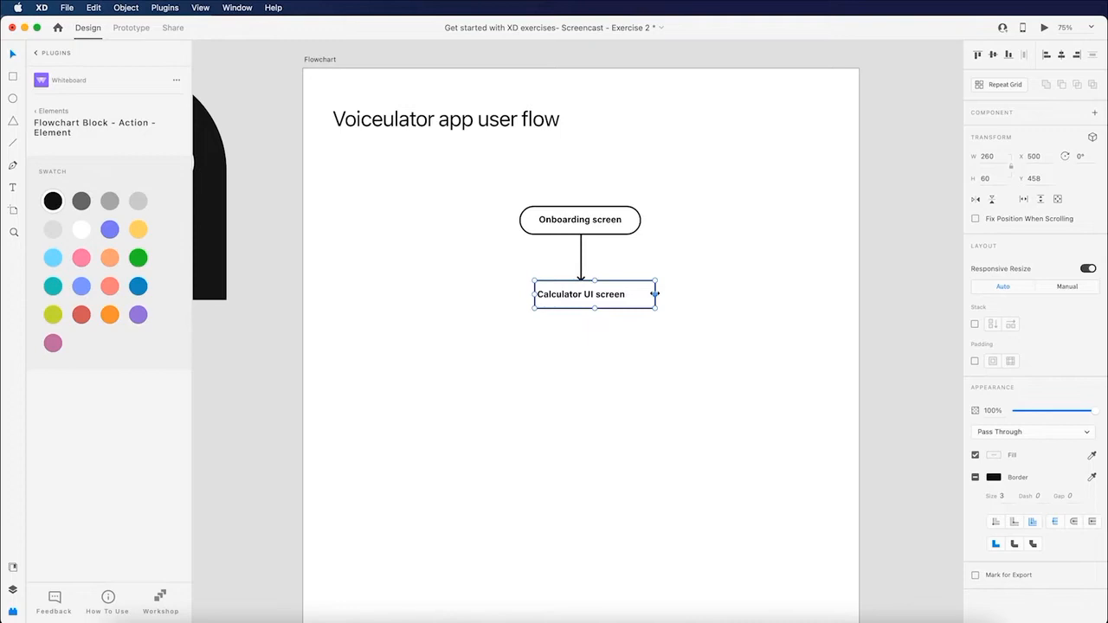
{"action": "double_click", "coordinate": [589, 298]}
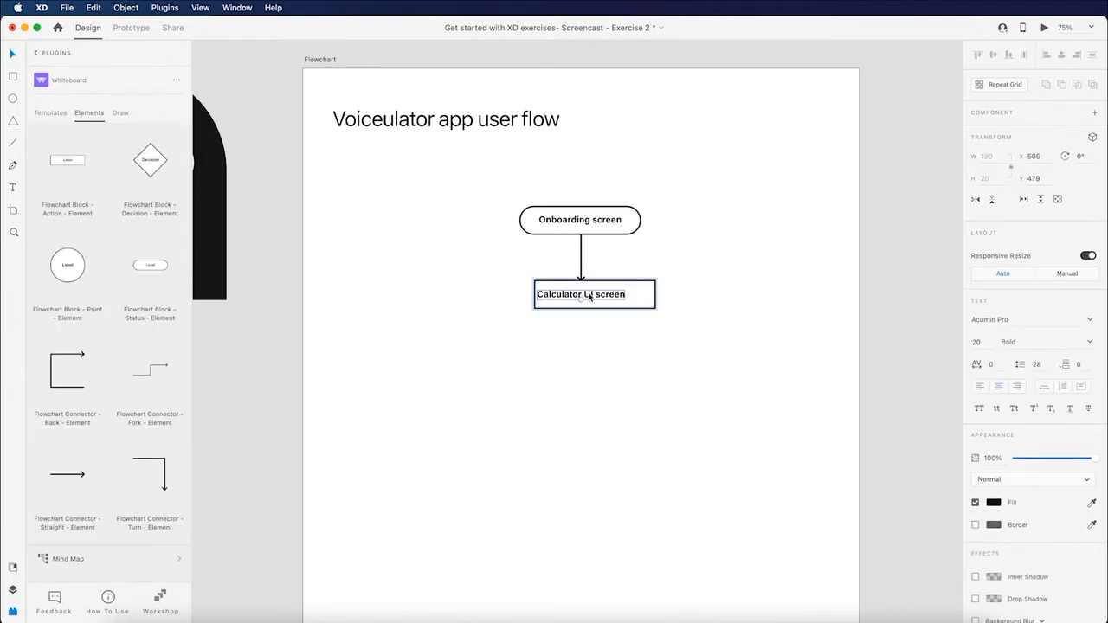
{"action": "left_click_drag", "start_coordinate": [587, 295], "coordinate": [601, 298]}
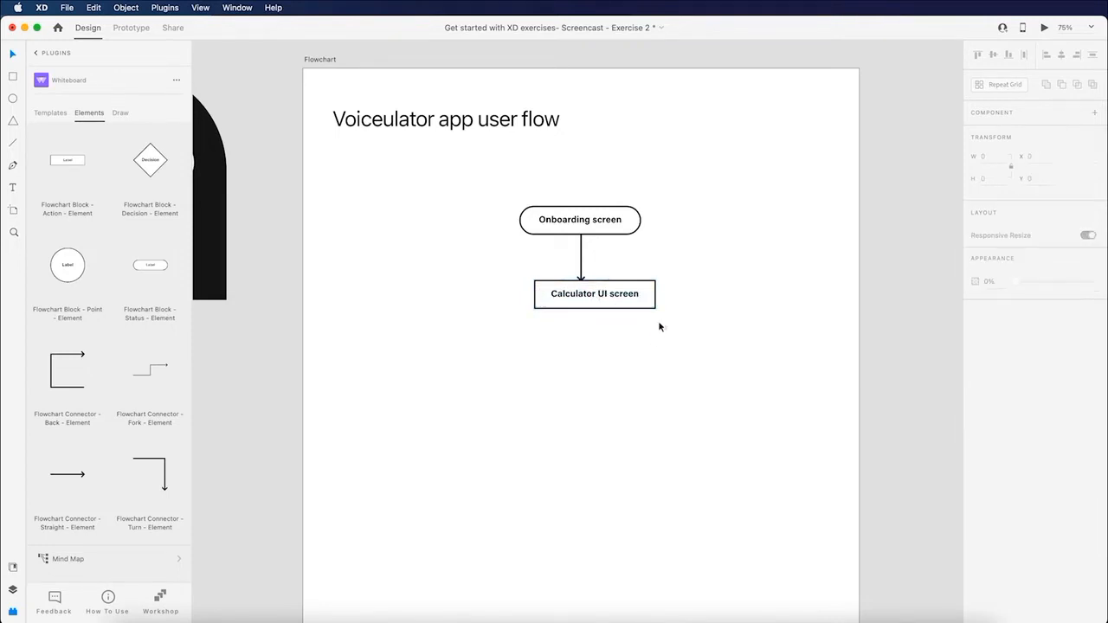
Move the Calculator UI screen block sideways so it is centred under the connector arrow and the Onboarding screen block.
{"action": "left_click_drag", "start_coordinate": [658, 320], "coordinate": [628, 315]}
{"action": "left_click", "coordinate": [630, 312]}
{"action": "left_click", "coordinate": [614, 294]}
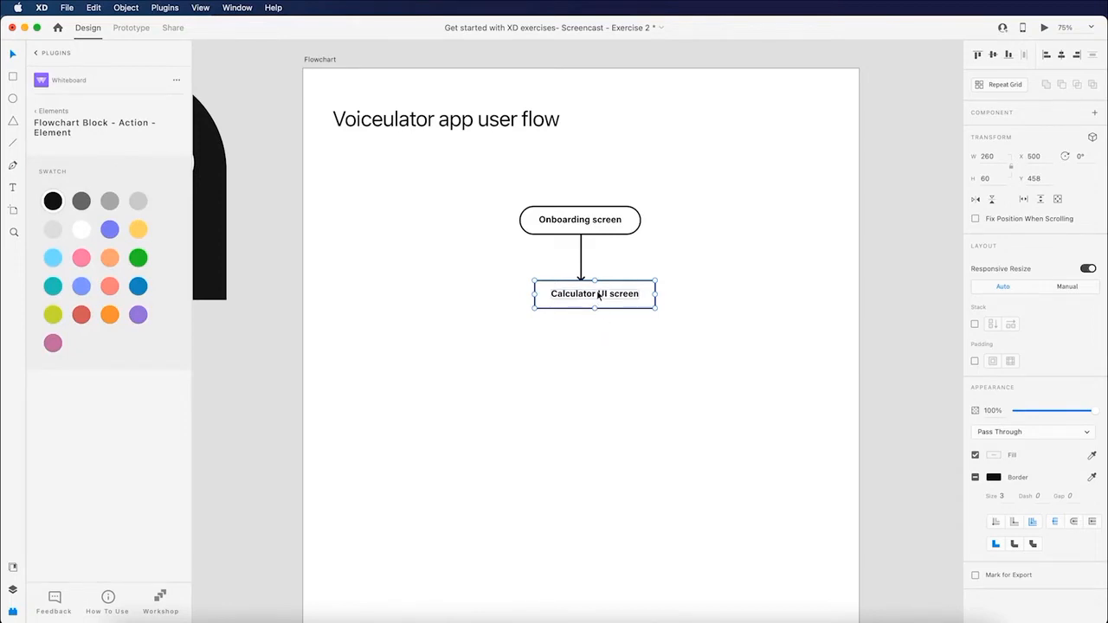
{"action": "left_click_drag", "start_coordinate": [600, 294], "coordinate": [585, 300]}
{"action": "left_click", "coordinate": [607, 329]}
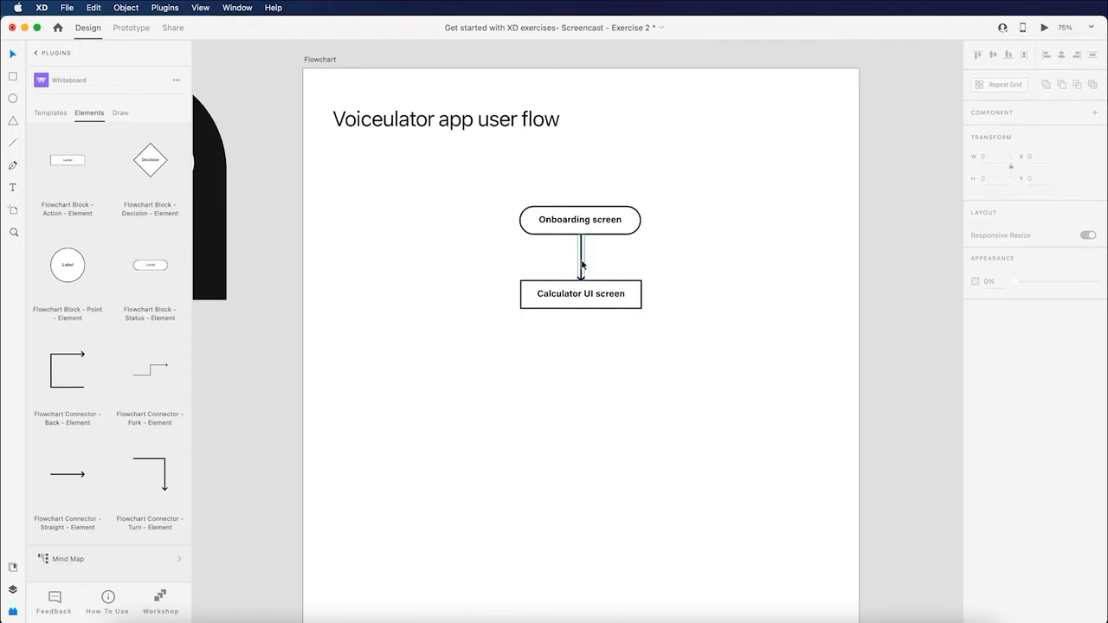
Duplicate the straight connector between the two screen blocks and place the copy directly below the Calculator UI screen block.
{"action": "left_click", "coordinate": [582, 264]}
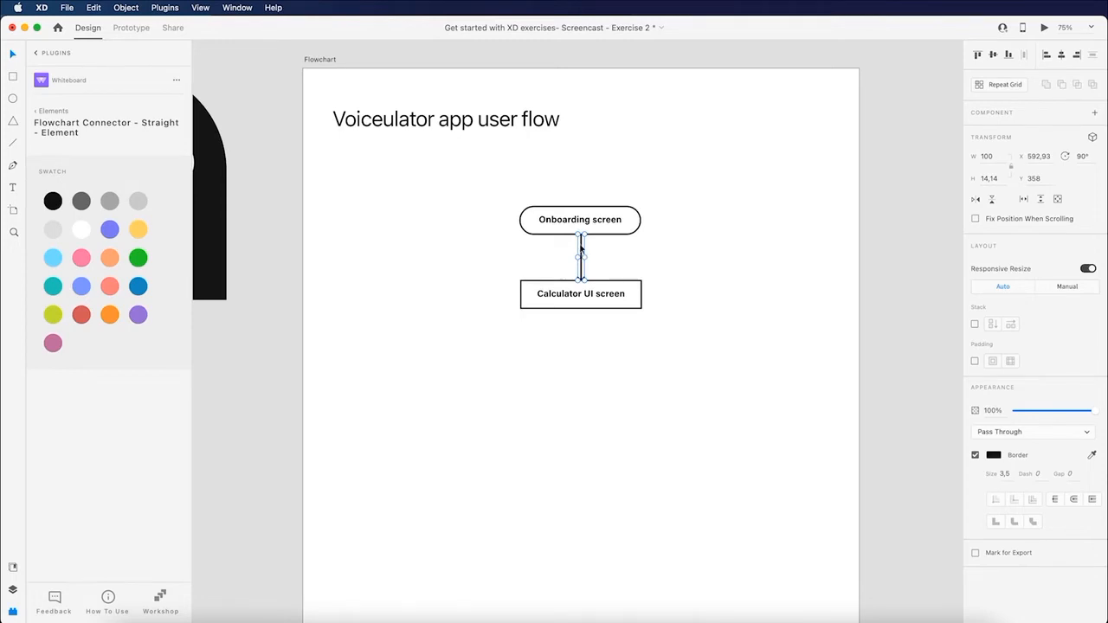
{"action": "key", "text": "alt"}
{"action": "key", "text": "alt"}
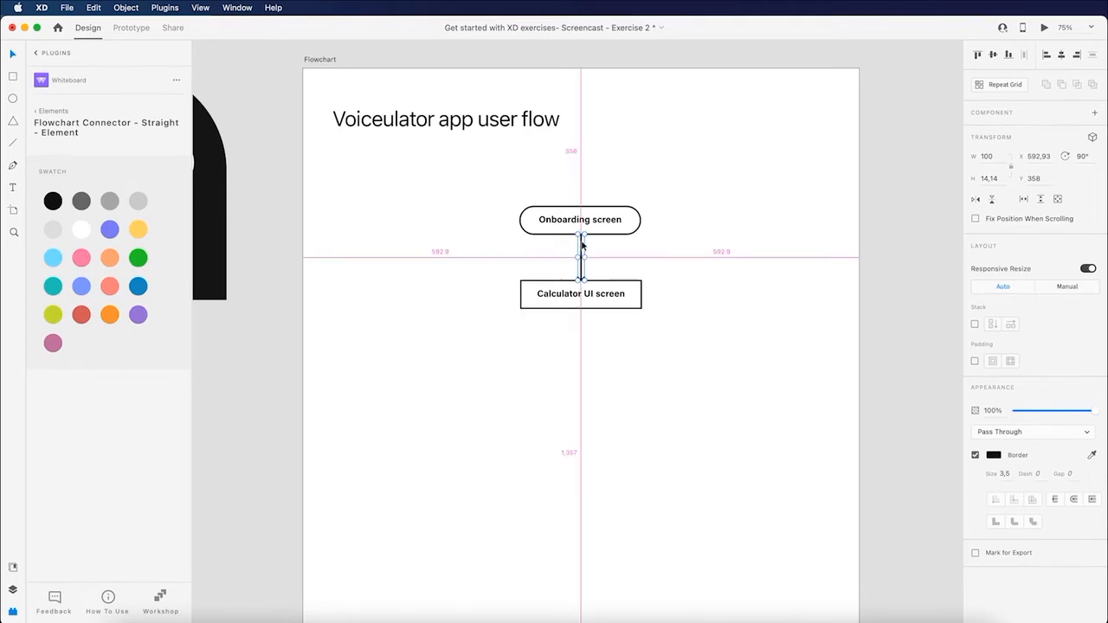
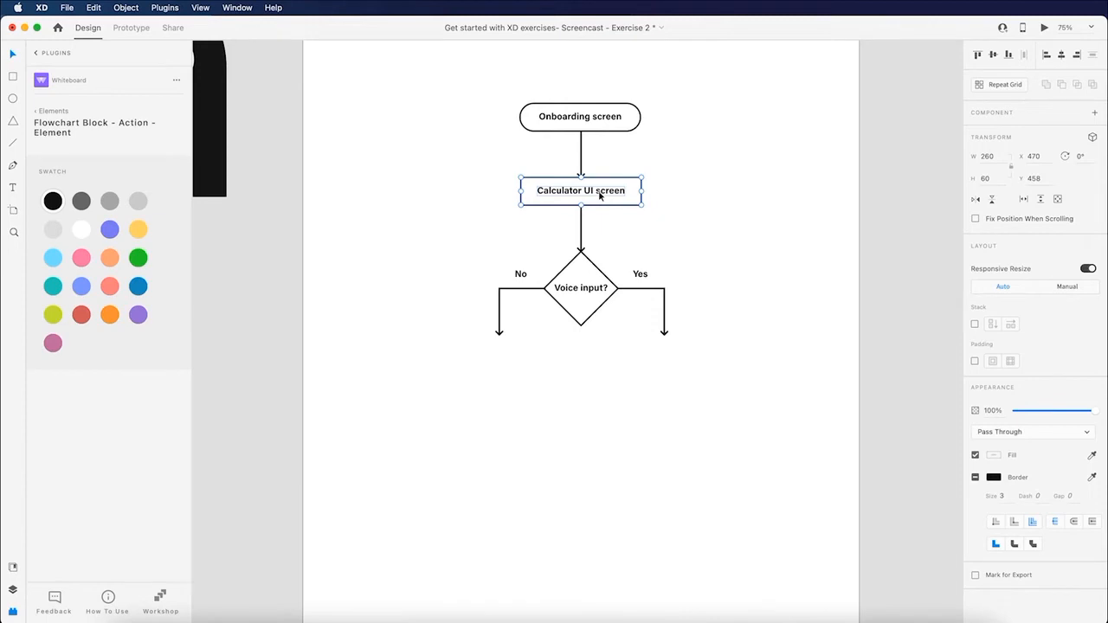
Duplicate the Calculator UI screen block to the tip of the No arrow at X 287, Y 798, and relabel it "Button input".
{"action": "left_click_drag", "start_coordinate": [598, 195], "coordinate": [507, 353]}
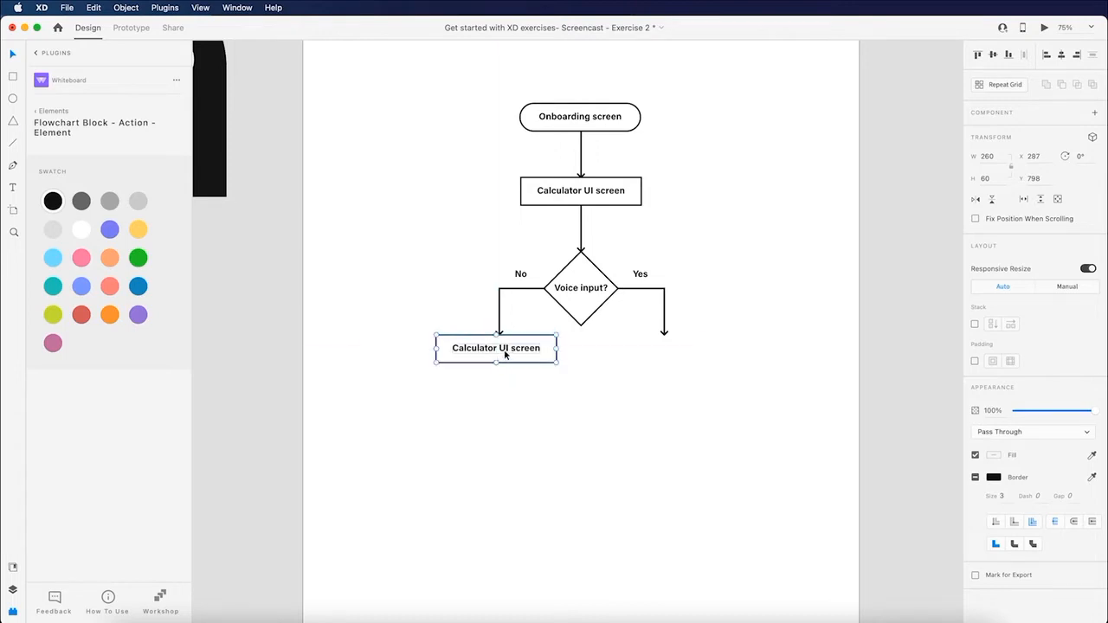
{"action": "double_click", "coordinate": [508, 351]}
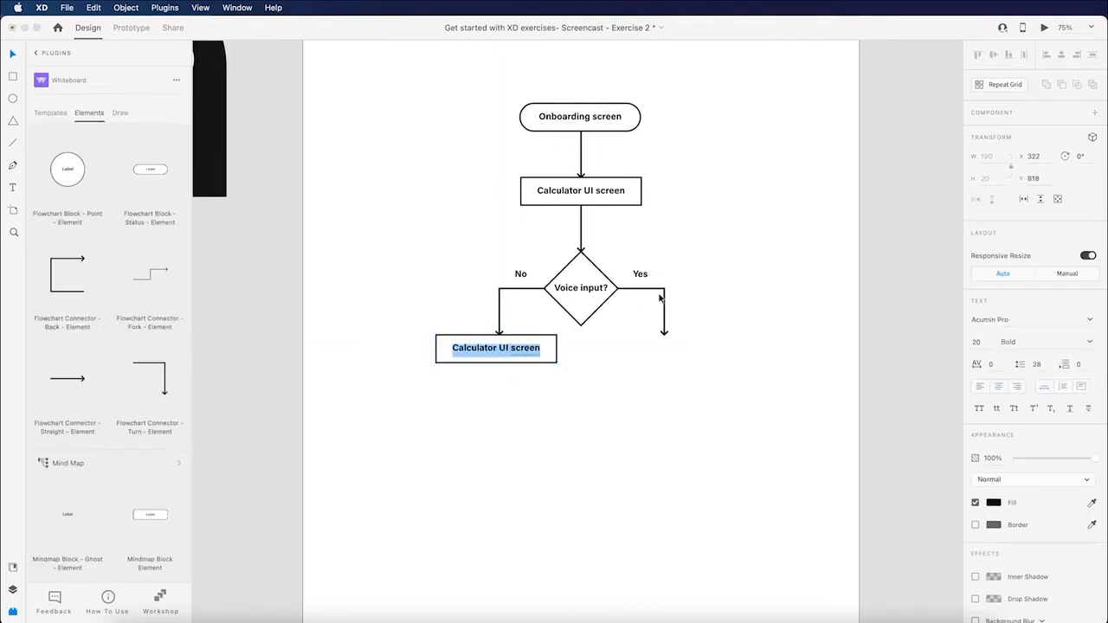
{"action": "type", "text": "Button input"}
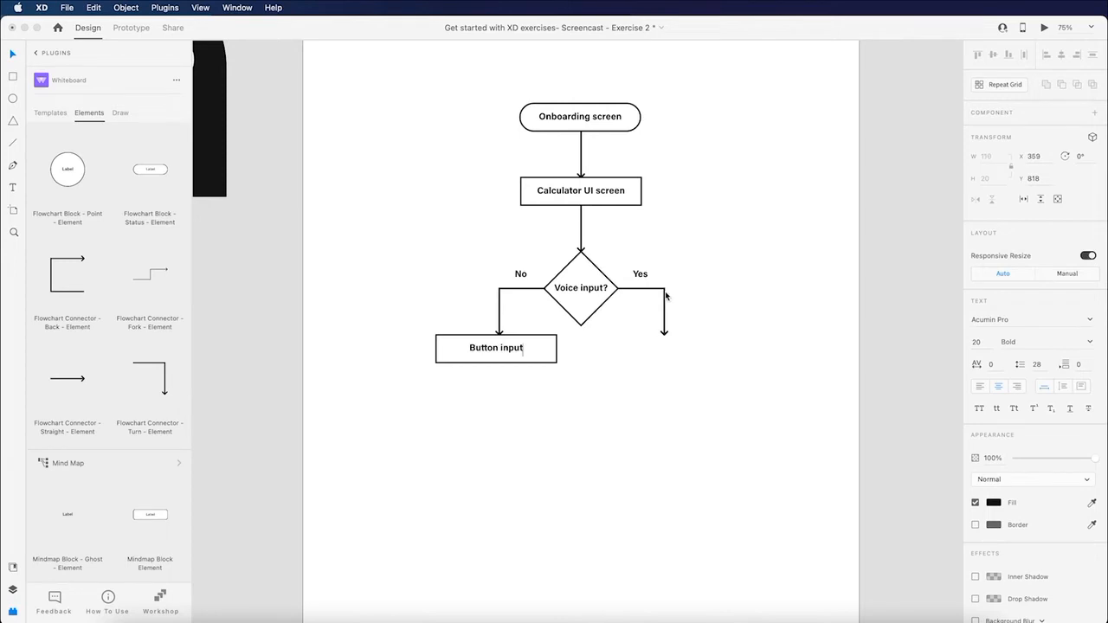
{"action": "key", "text": "Escape"}
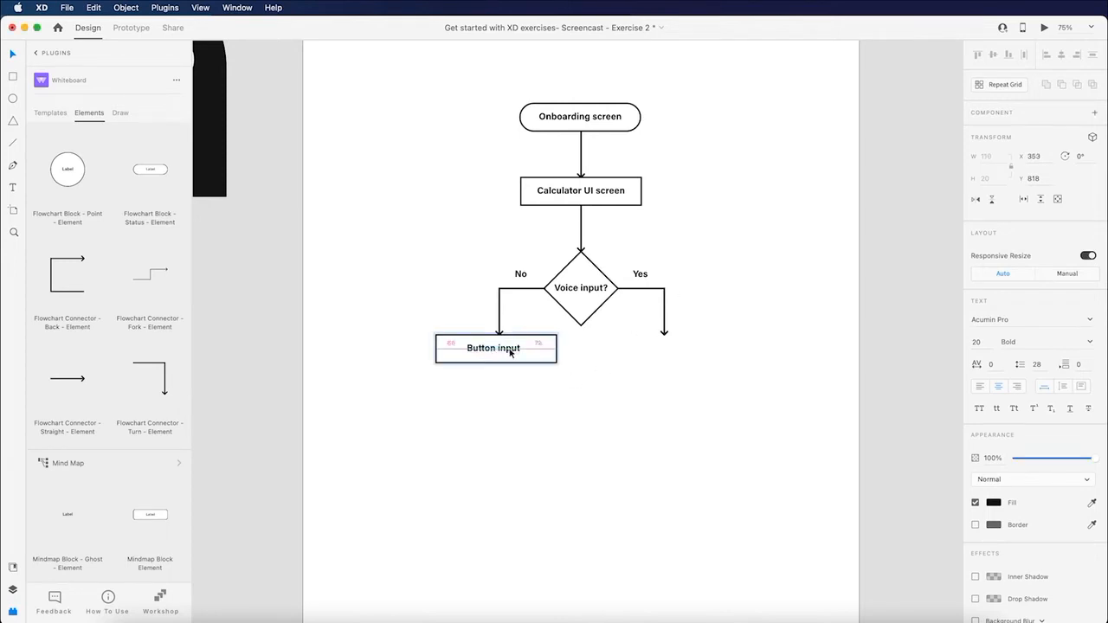
{"action": "left_click", "coordinate": [541, 396]}
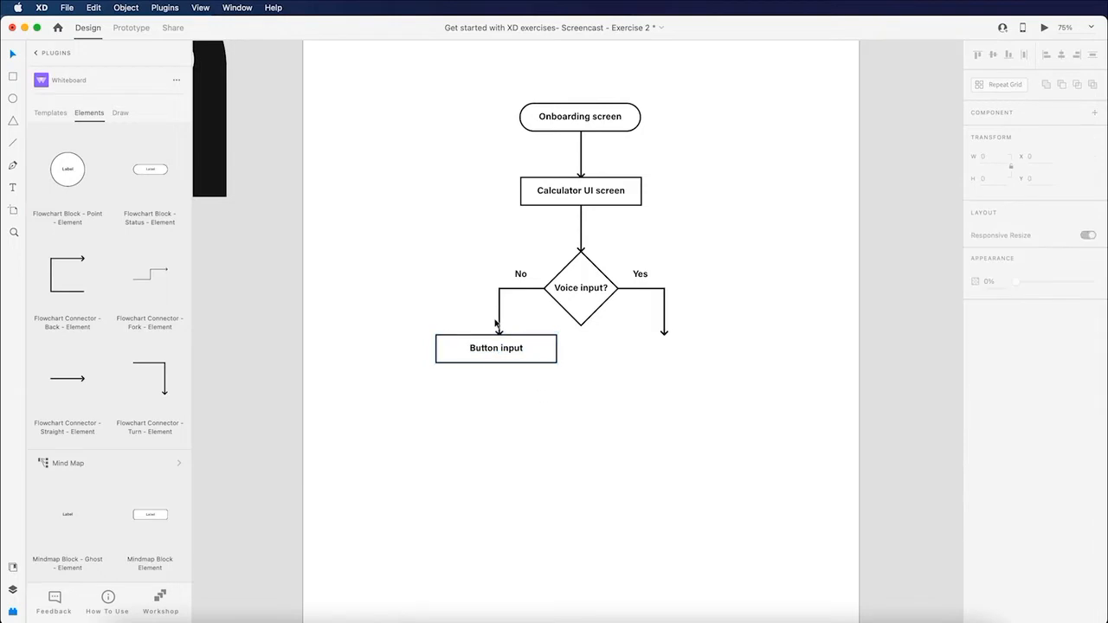
Duplicate the connector above the Voice input? decision and align the copy below the Button input block at X 416.5, Y 857.5.
{"action": "left_click", "coordinate": [581, 230]}
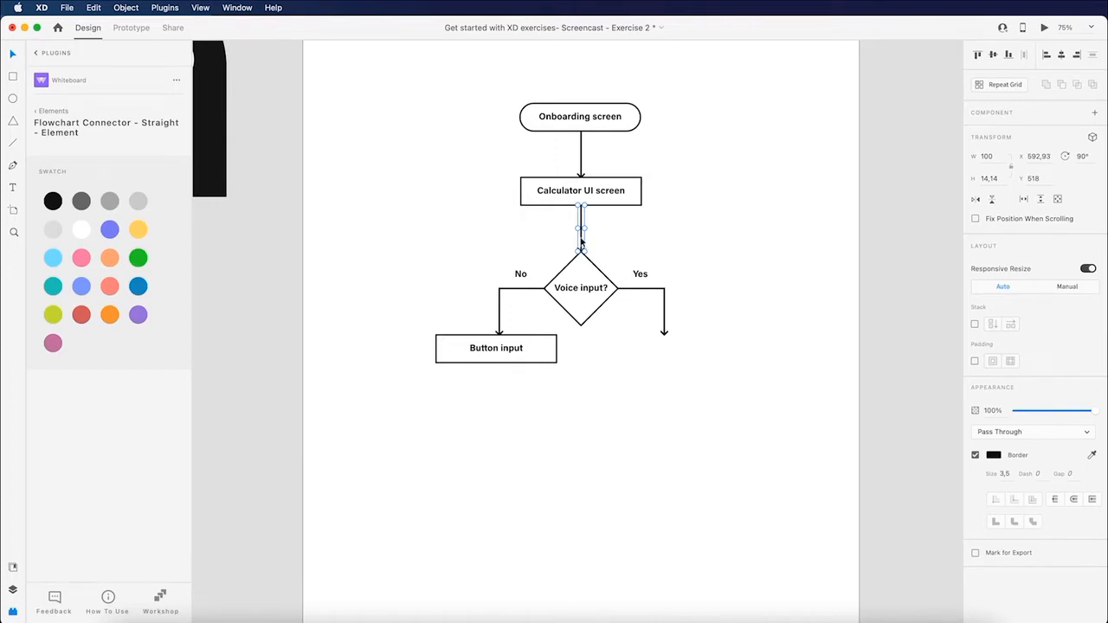
{"action": "key", "text": "alt"}
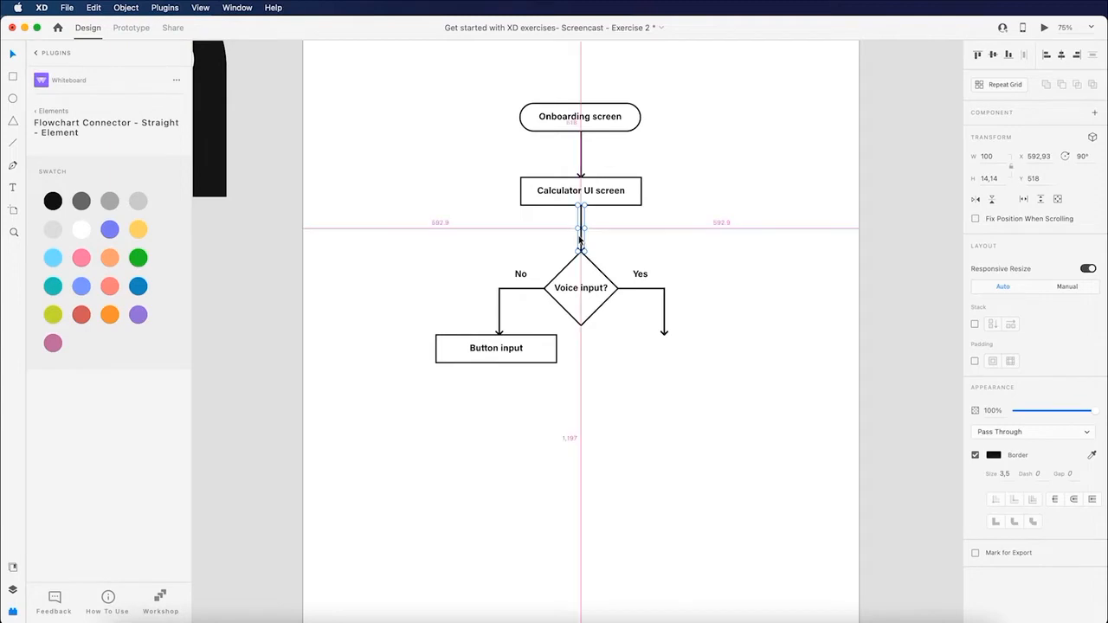
{"action": "left_click_drag", "start_coordinate": [581, 240], "coordinate": [500, 398]}
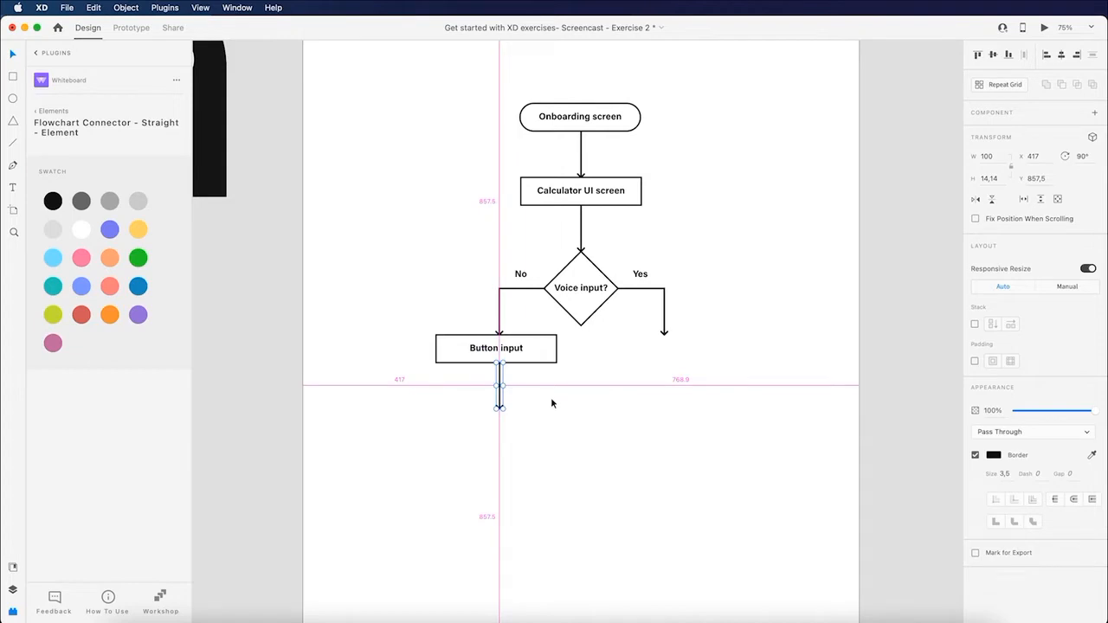
{"action": "left_click_drag", "start_coordinate": [502, 401], "coordinate": [499, 403]}
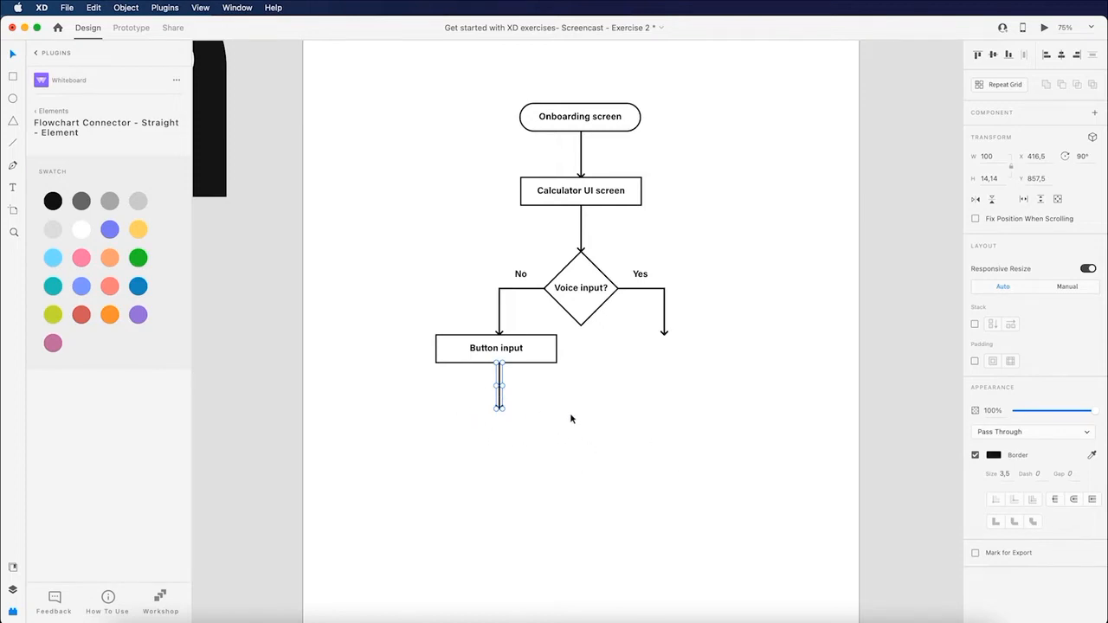
Duplicate the rounded Onboarding screen block to the tip of the arrow below Button input and relabel it "Display result".
{"action": "left_click", "coordinate": [598, 119]}
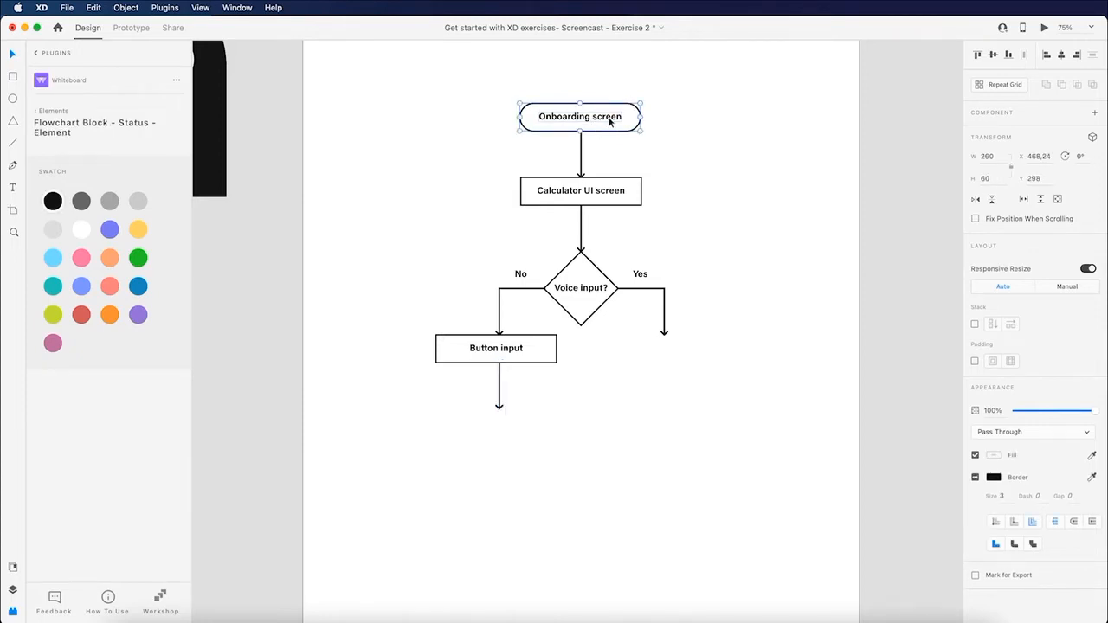
{"action": "key", "text": "alt"}
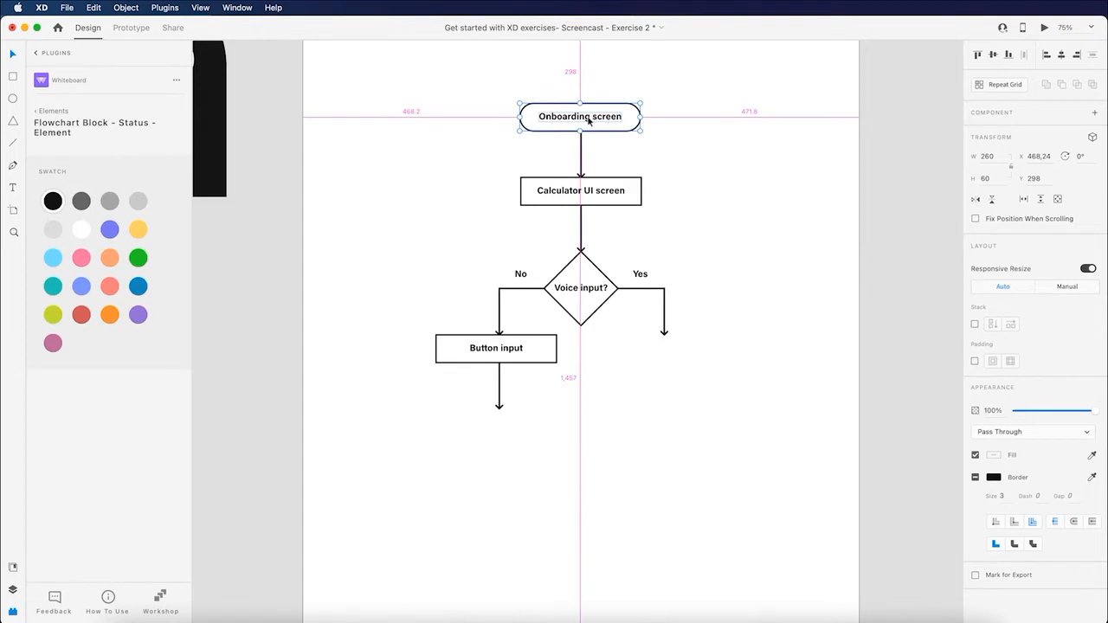
{"action": "left_click_drag", "start_coordinate": [588, 121], "coordinate": [502, 427]}
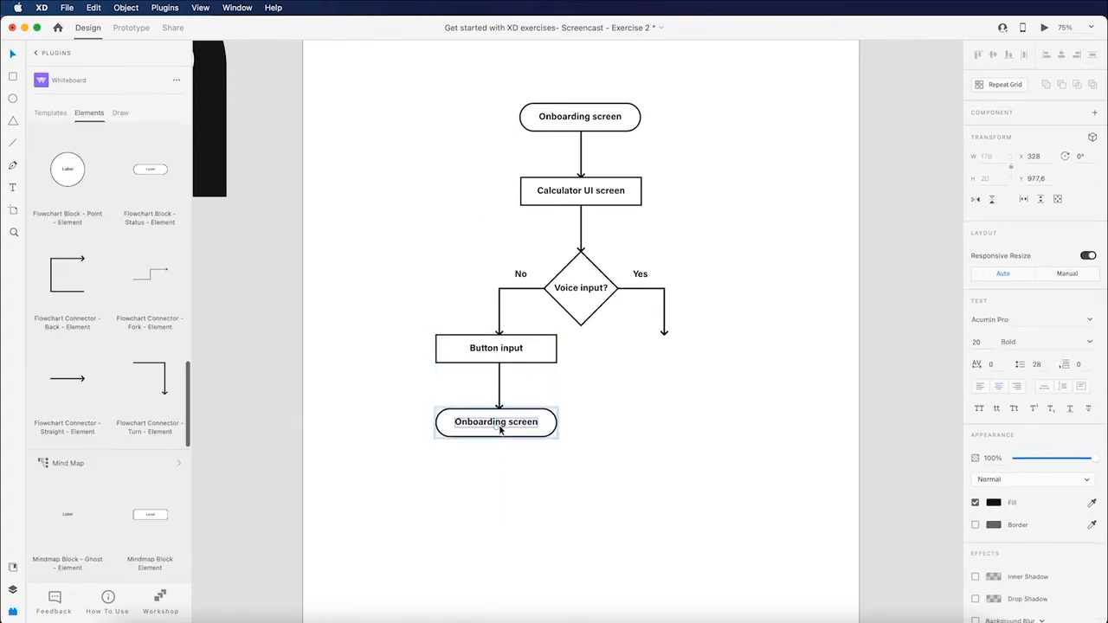
{"action": "double_click", "coordinate": [503, 424]}
{"action": "type", "text": "Display result"}
{"action": "key", "text": "Escape"}
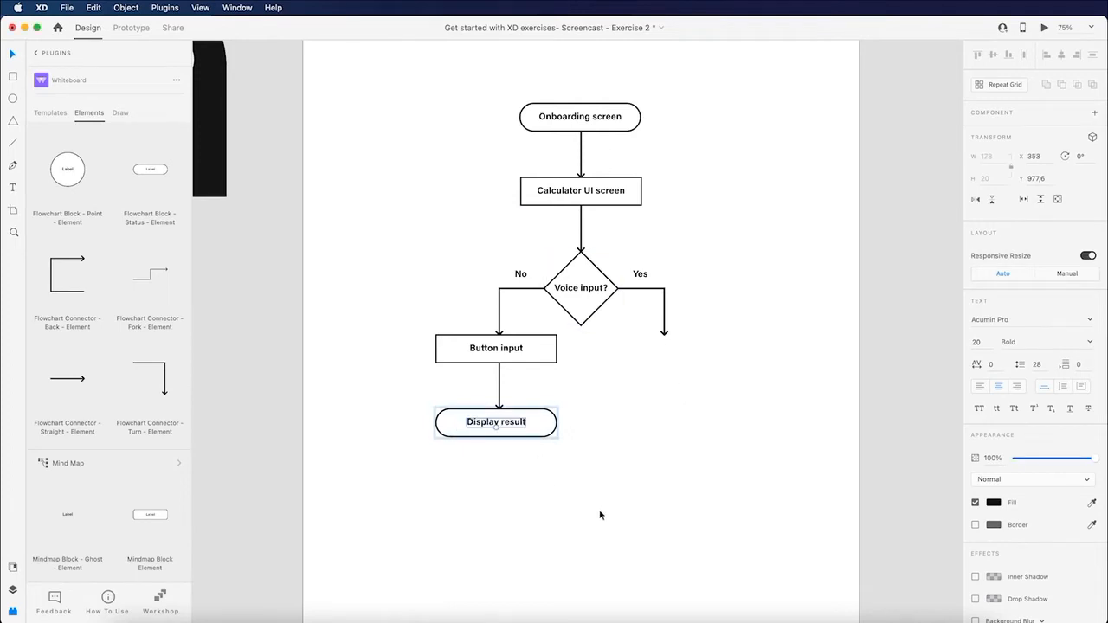
{"action": "left_click", "coordinate": [723, 465]}
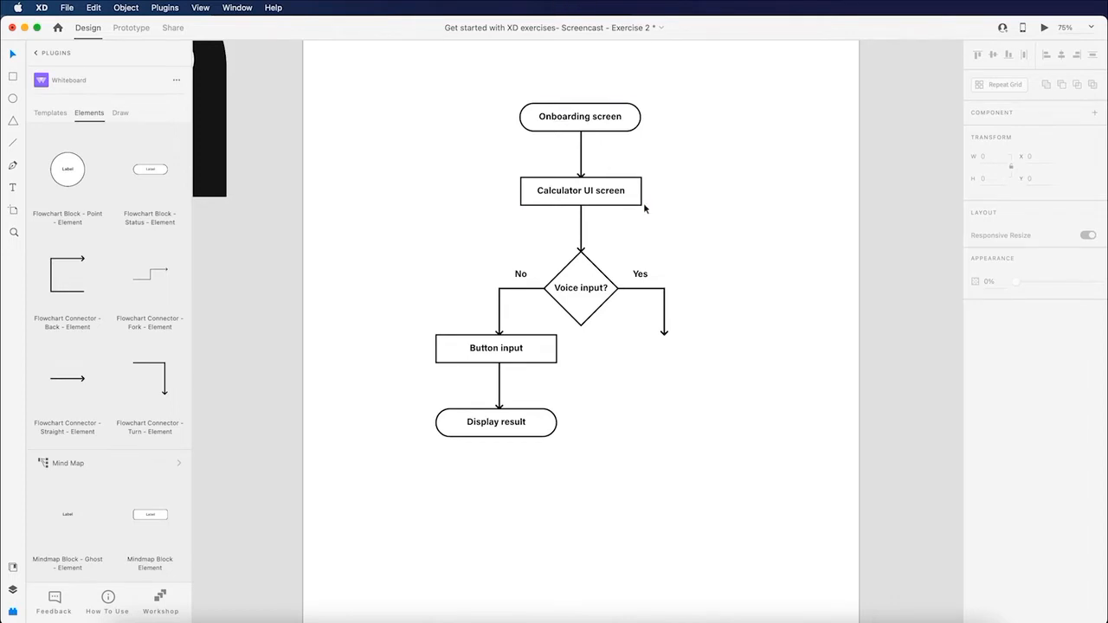
Duplicate the Button input block to the tip of the Yes arrow at X 657, Y 798, and relabel it "Show VUI screen".
{"action": "left_click", "coordinate": [506, 350]}
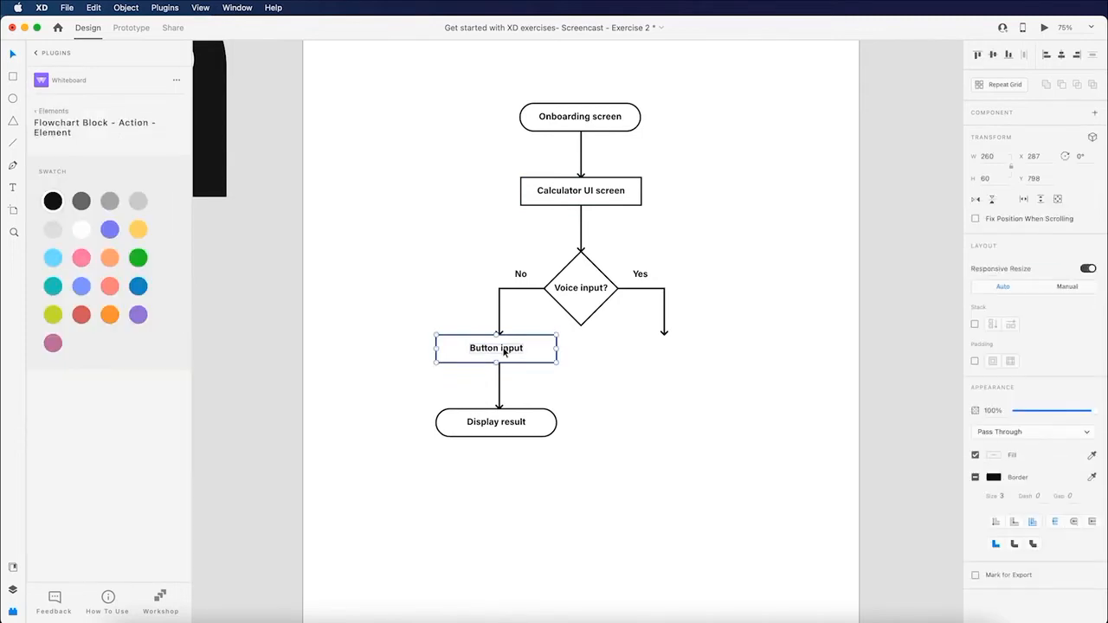
{"action": "key", "text": "alt"}
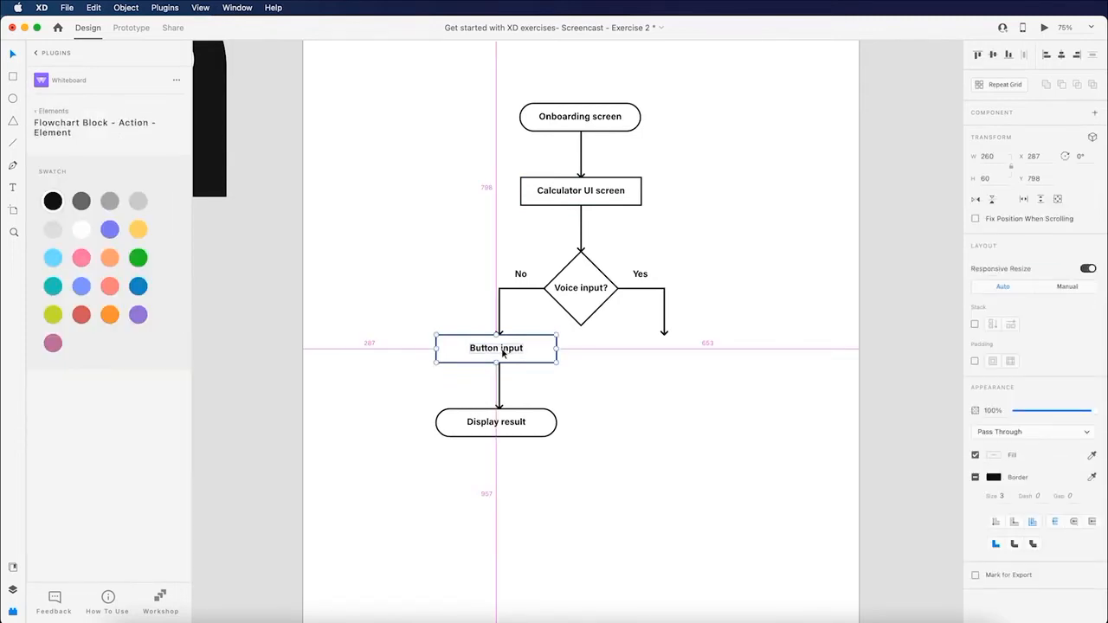
{"action": "left_click_drag", "start_coordinate": [495, 353], "coordinate": [665, 353]}
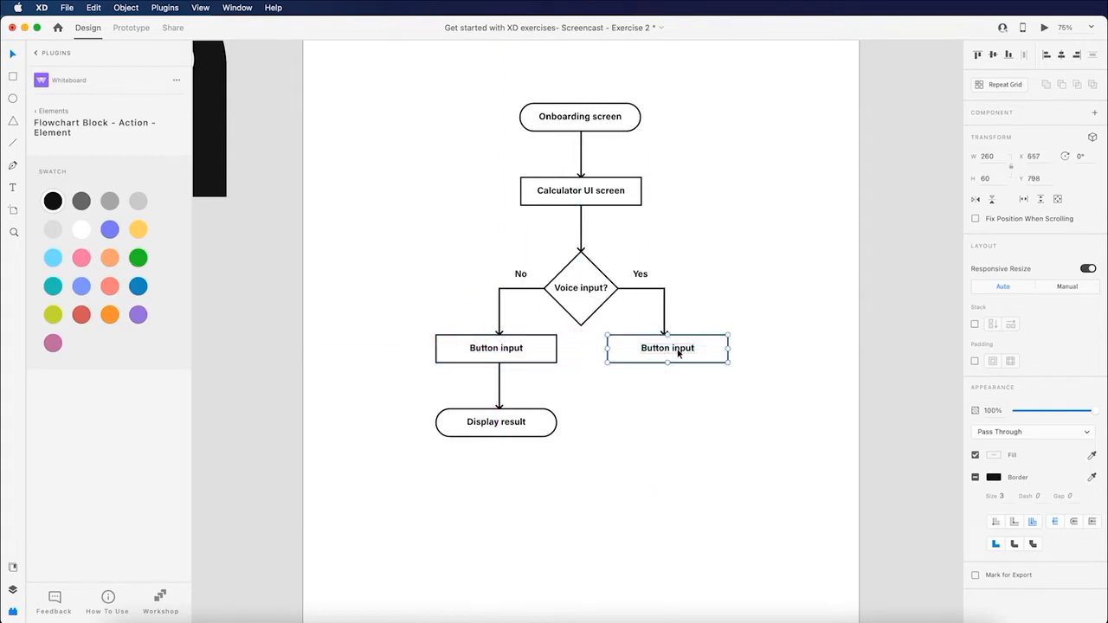
{"action": "double_click", "coordinate": [678, 353]}
{"action": "double_click", "coordinate": [679, 353]}
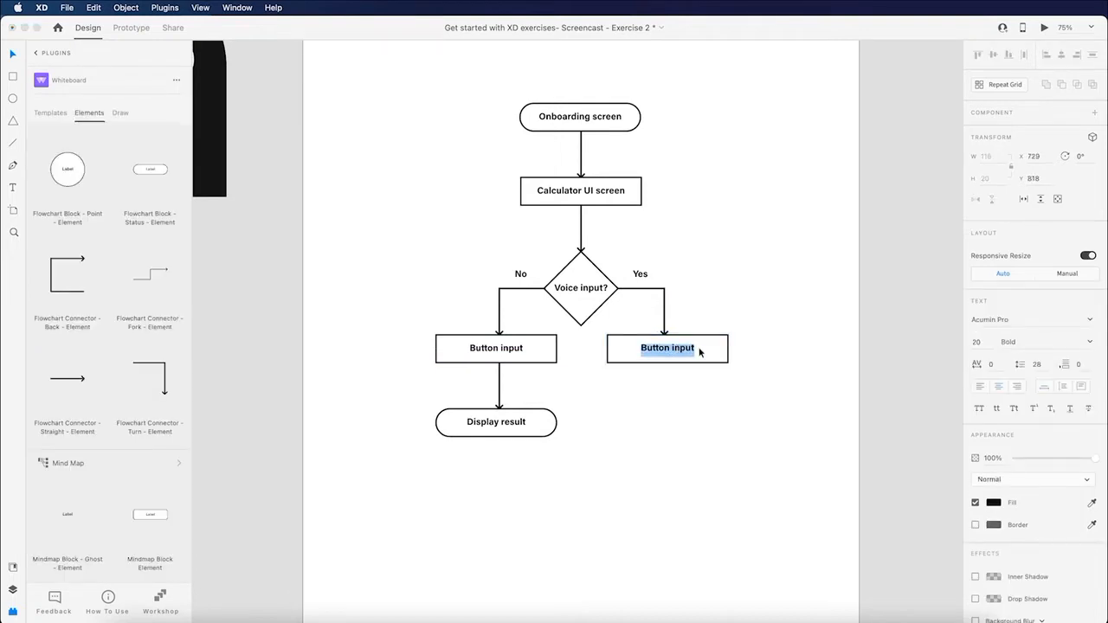
{"action": "type", "text": "Show VUI screen"}
{"action": "key", "text": "Escape"}
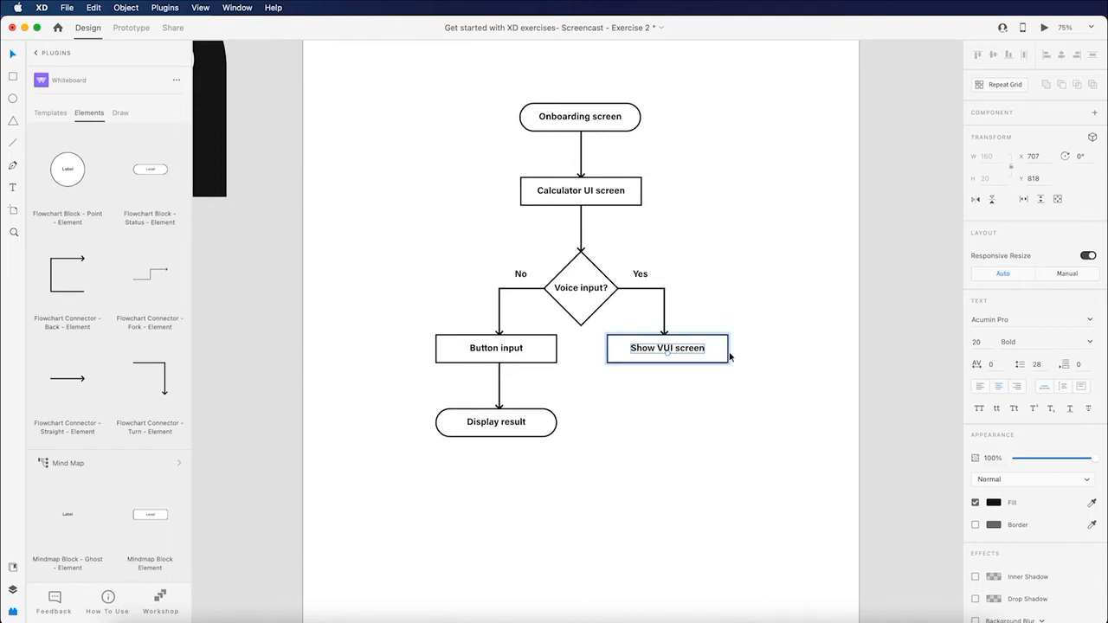
{"action": "left_click", "coordinate": [757, 349]}
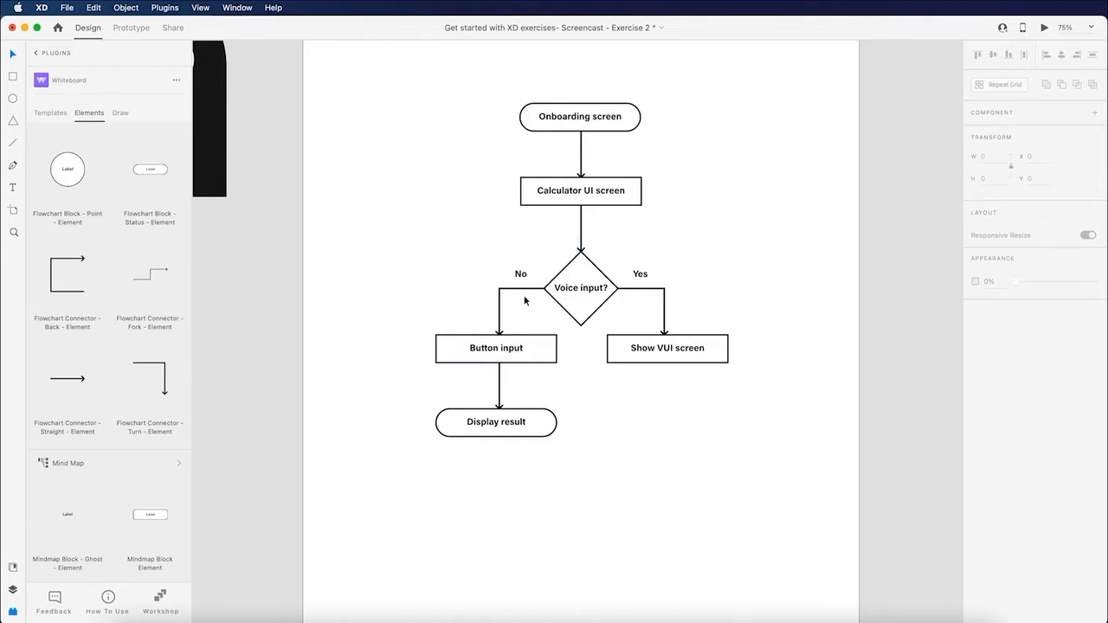
Duplicate the connector under Button input and place the copy below the Show VUI screen block, in line with the Yes arrow.
{"action": "left_click", "coordinate": [500, 389]}
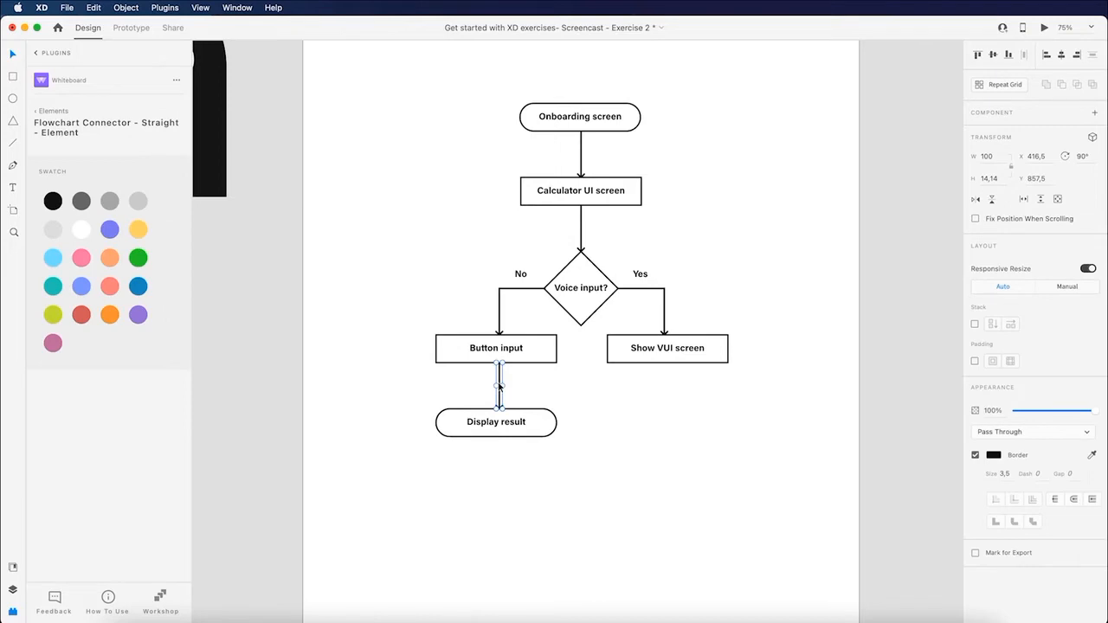
{"action": "left_click_drag", "start_coordinate": [499, 387], "coordinate": [665, 381]}
{"action": "left_click", "coordinate": [716, 413]}
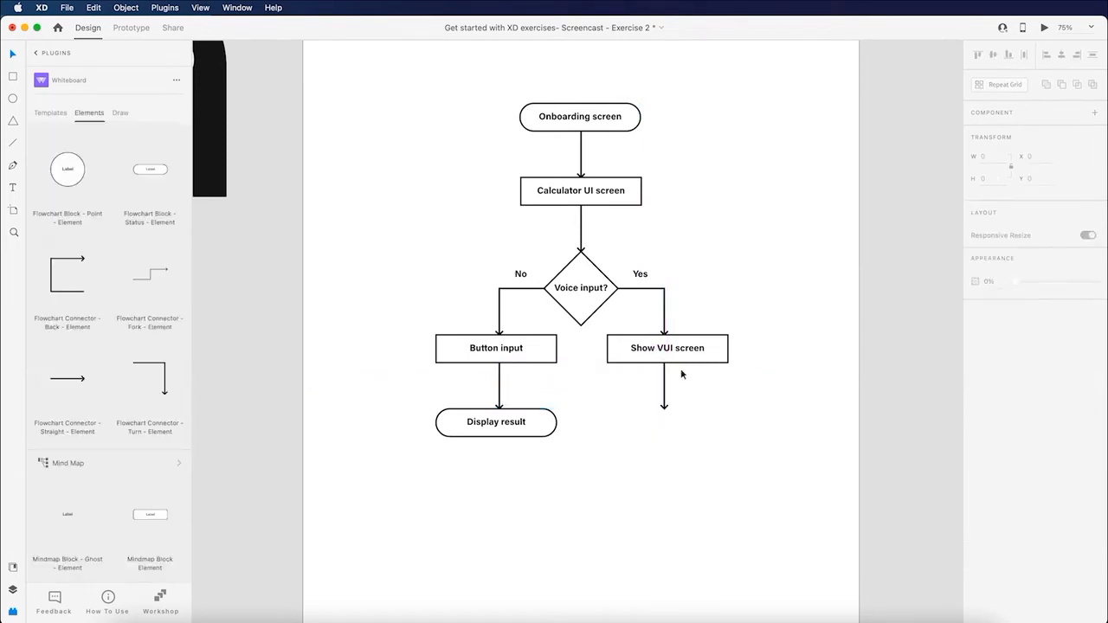
Duplicate the Show VUI screen block to the arrow's tip below it at X 657, Y 958, and relabel it "Speech input".
{"action": "left_click", "coordinate": [661, 352]}
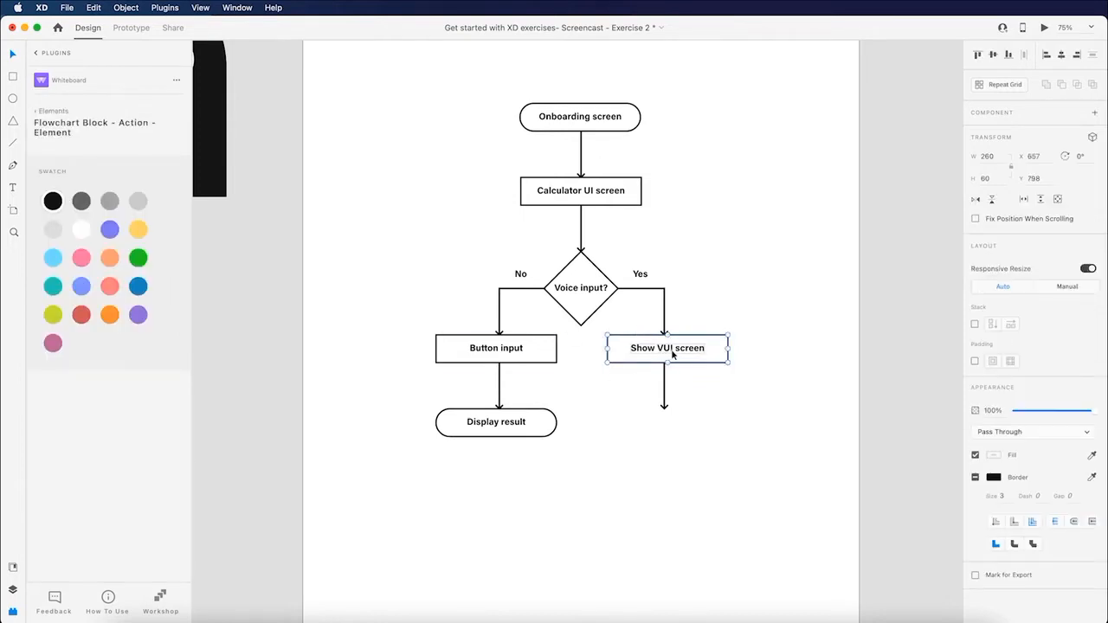
{"action": "left_click_drag", "start_coordinate": [673, 354], "coordinate": [674, 425]}
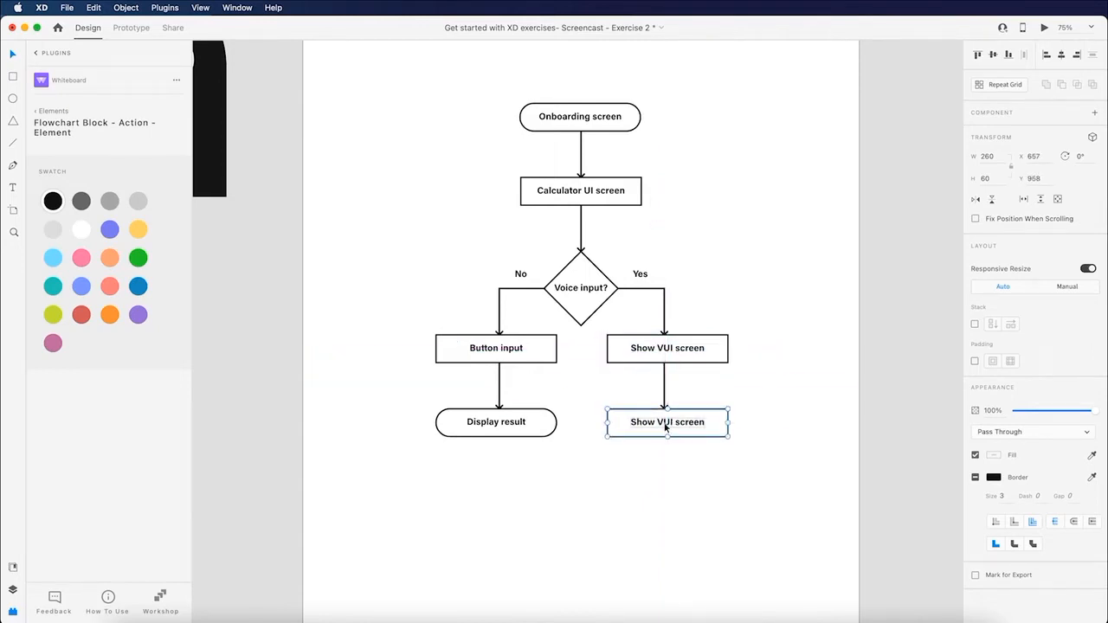
{"action": "double_click", "coordinate": [666, 424]}
{"action": "key", "text": "super+a"}
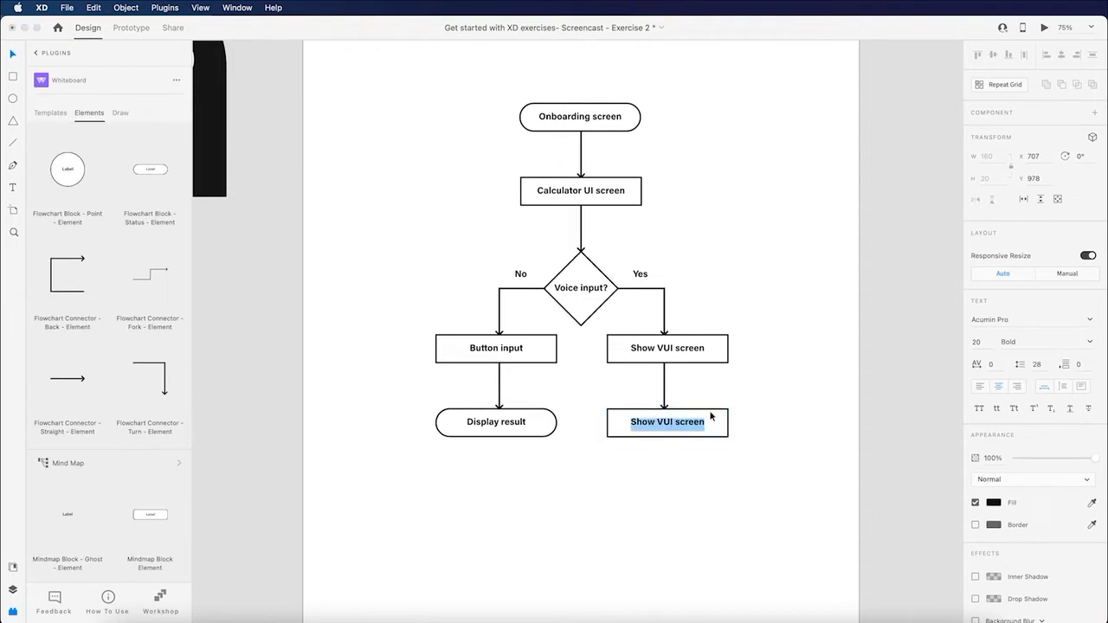
{"action": "type", "text": "Speech input"}
{"action": "key", "text": "Escape"}
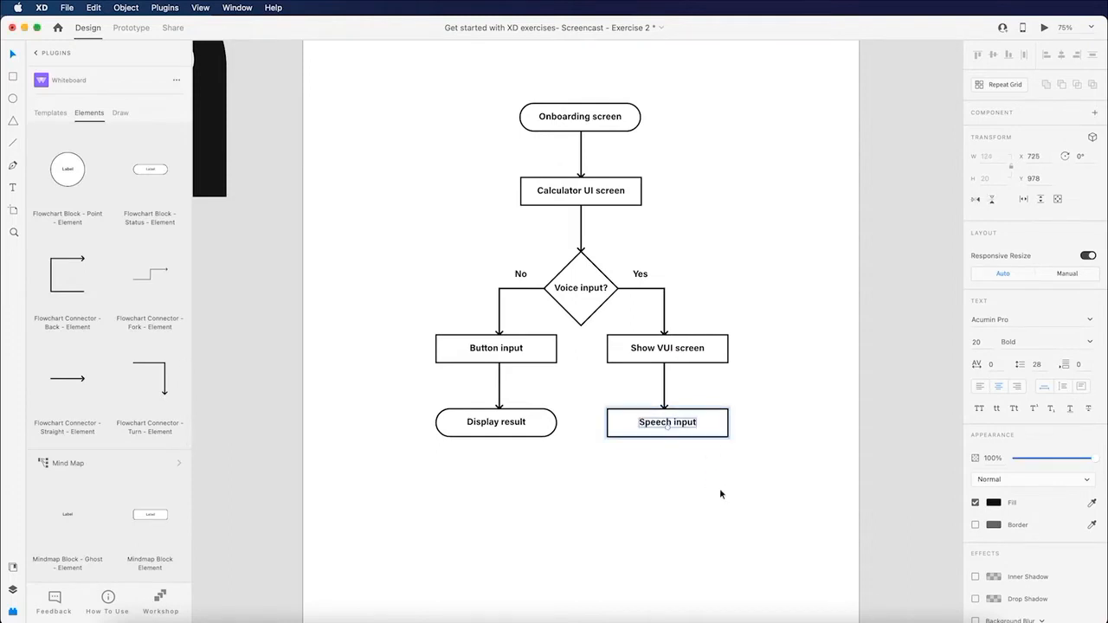
Duplicate the connector under Show VUI screen and place the copy directly below the Speech input block.
{"action": "left_click", "coordinate": [680, 388]}
{"action": "left_click", "coordinate": [665, 389]}
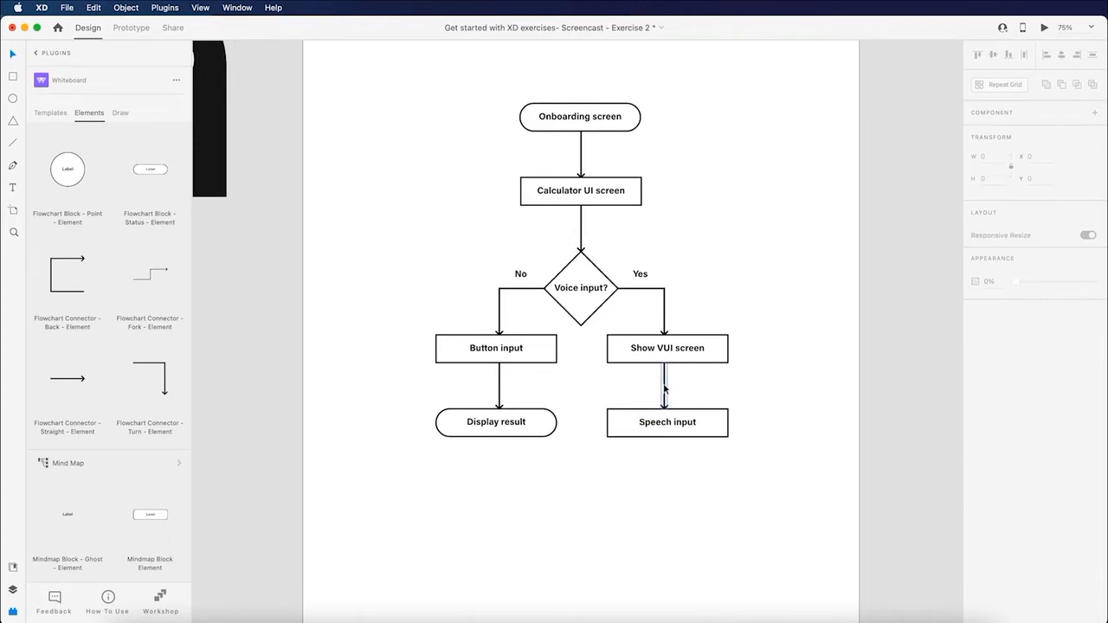
{"action": "left_click_drag", "start_coordinate": [665, 389], "coordinate": [664, 465]}
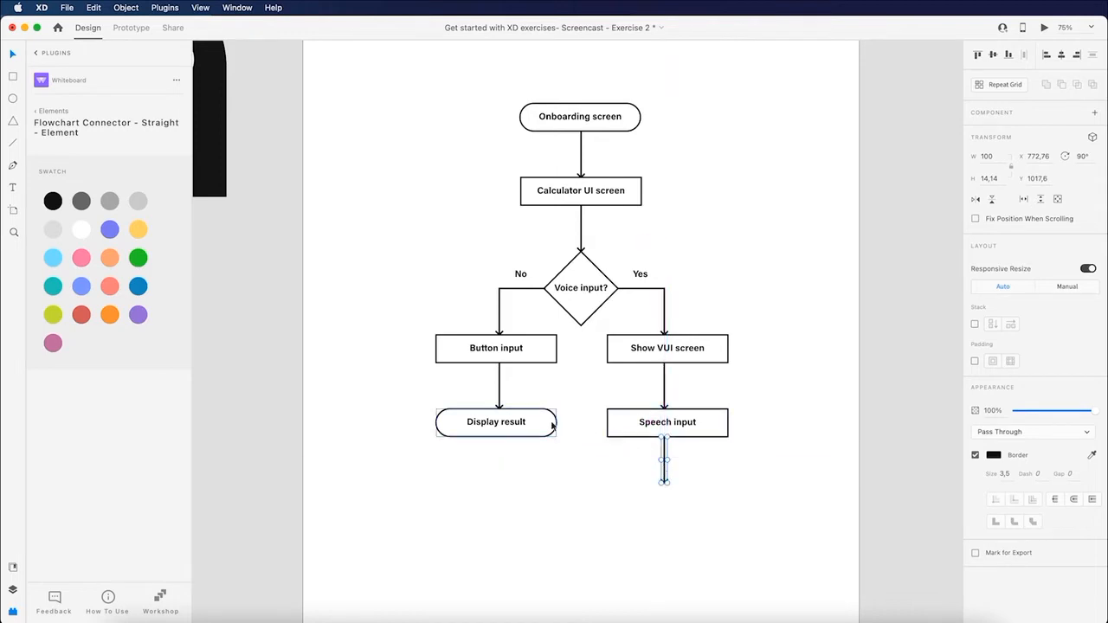
Duplicate the Display result block to the arrow's tip below Speech input and add "with voice feedback" as a second label line.
{"action": "scroll", "coordinate": [591, 469], "scroll_direction": "down", "scroll_amount": 1}
{"action": "left_click", "coordinate": [537, 415]}
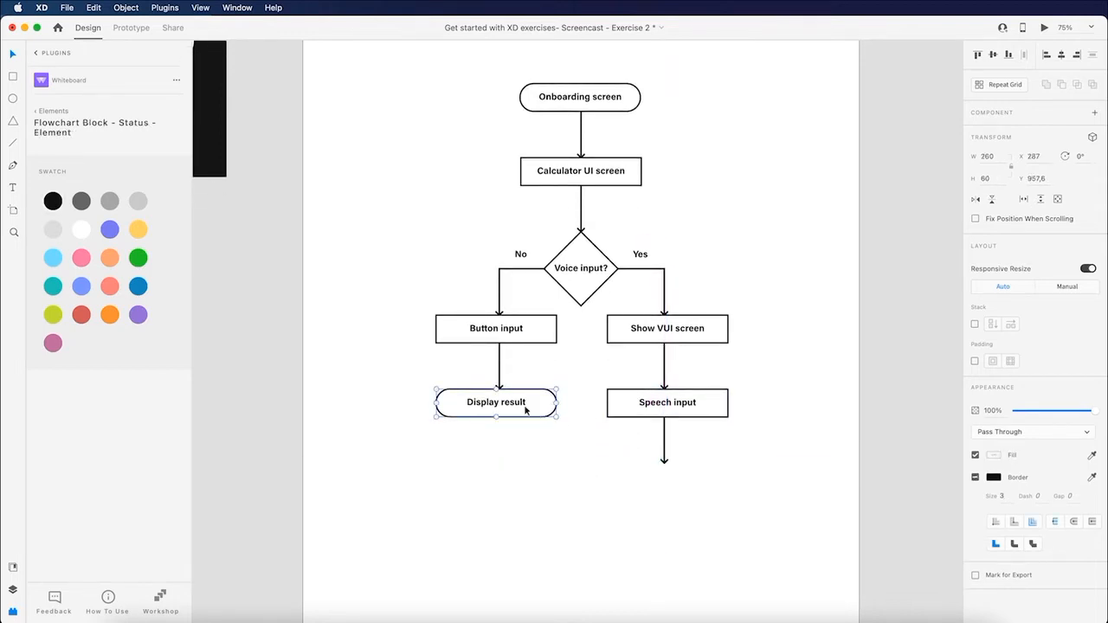
{"action": "scroll", "coordinate": [656, 483], "scroll_direction": "down", "scroll_amount": 1}
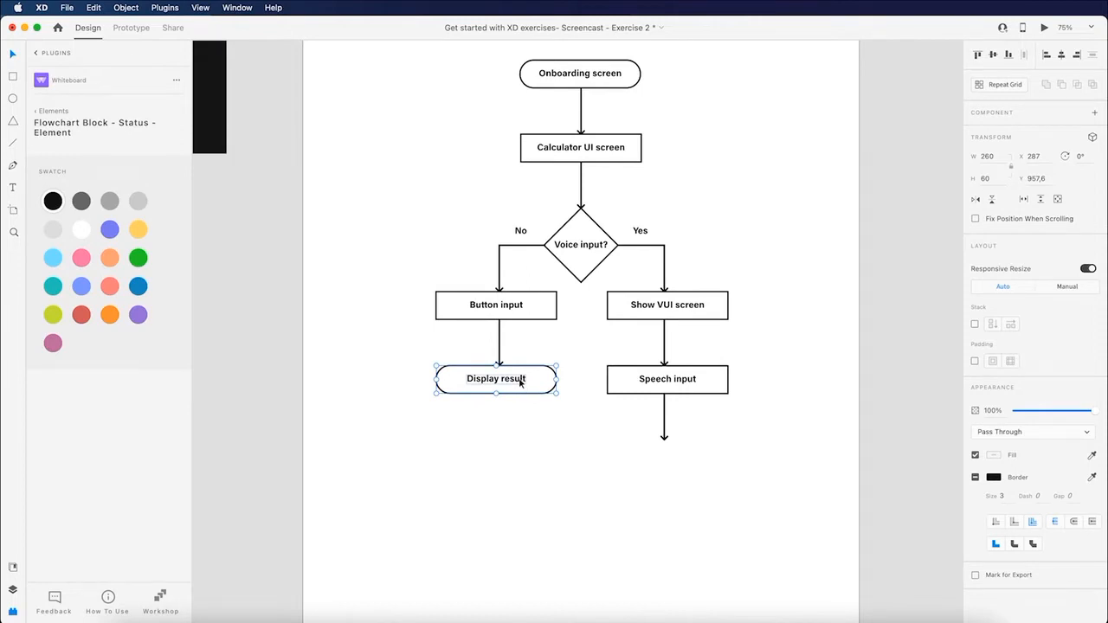
{"action": "left_click_drag", "start_coordinate": [521, 381], "coordinate": [672, 458]}
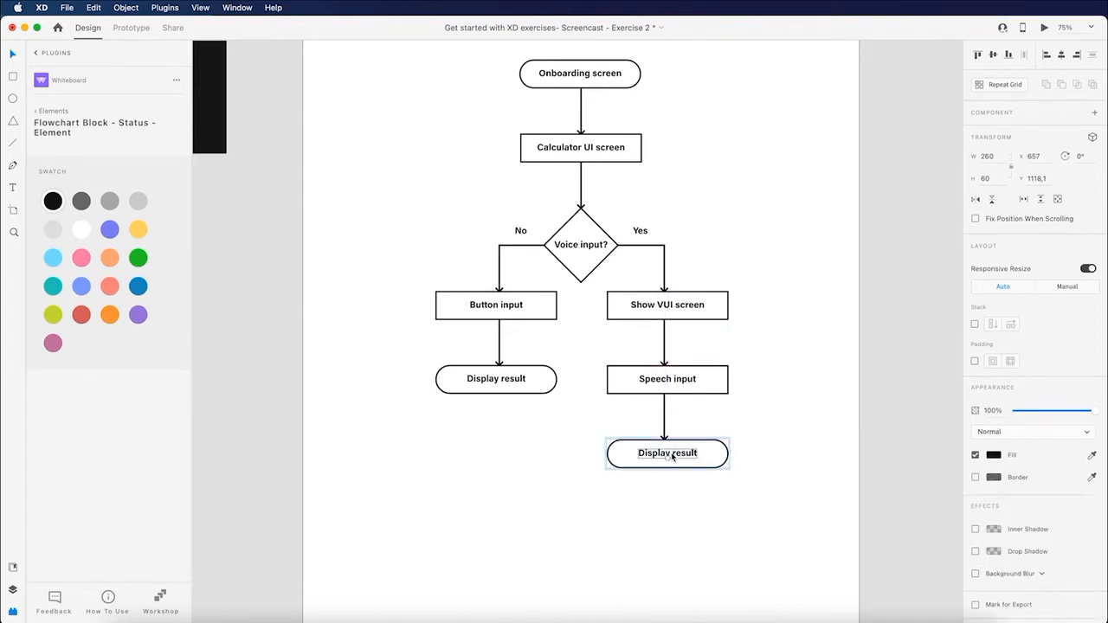
{"action": "double_click", "coordinate": [673, 457]}
{"action": "double_click", "coordinate": [691, 455]}
{"action": "left_click", "coordinate": [702, 454]}
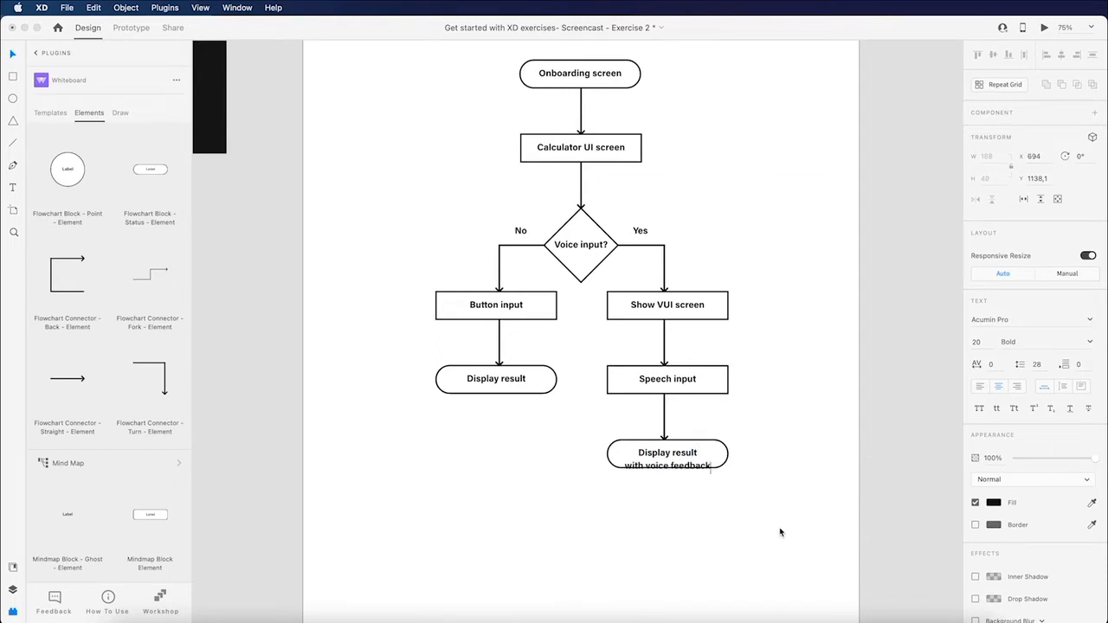
Make the bottom Display result block taller so both label lines fit, and centre the label inside it.
{"action": "key", "text": "Escape"}
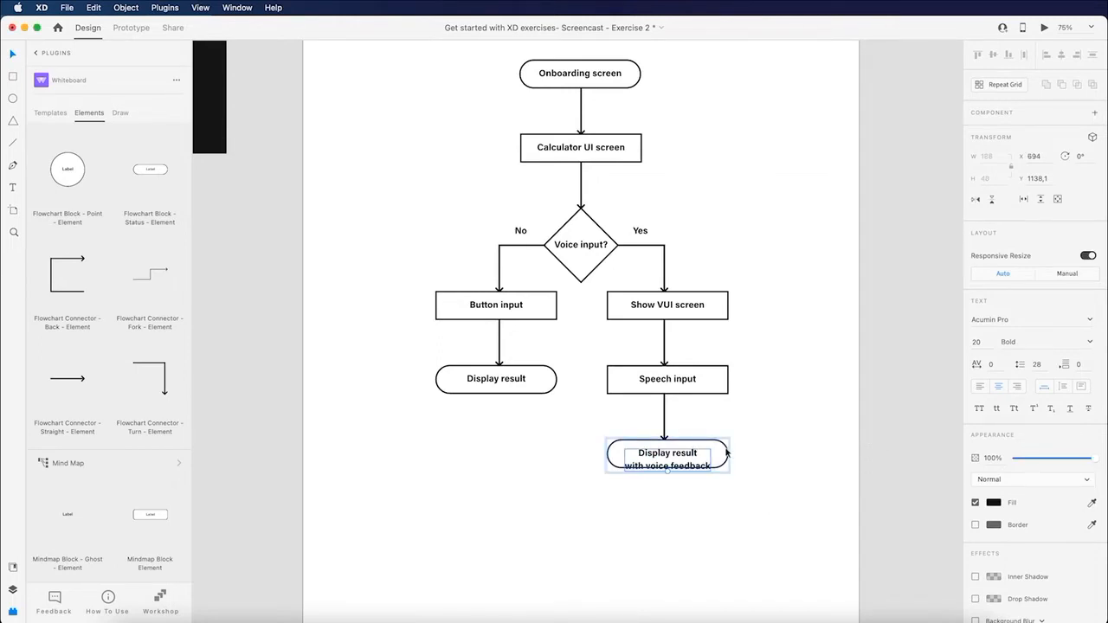
{"action": "left_click", "coordinate": [726, 453]}
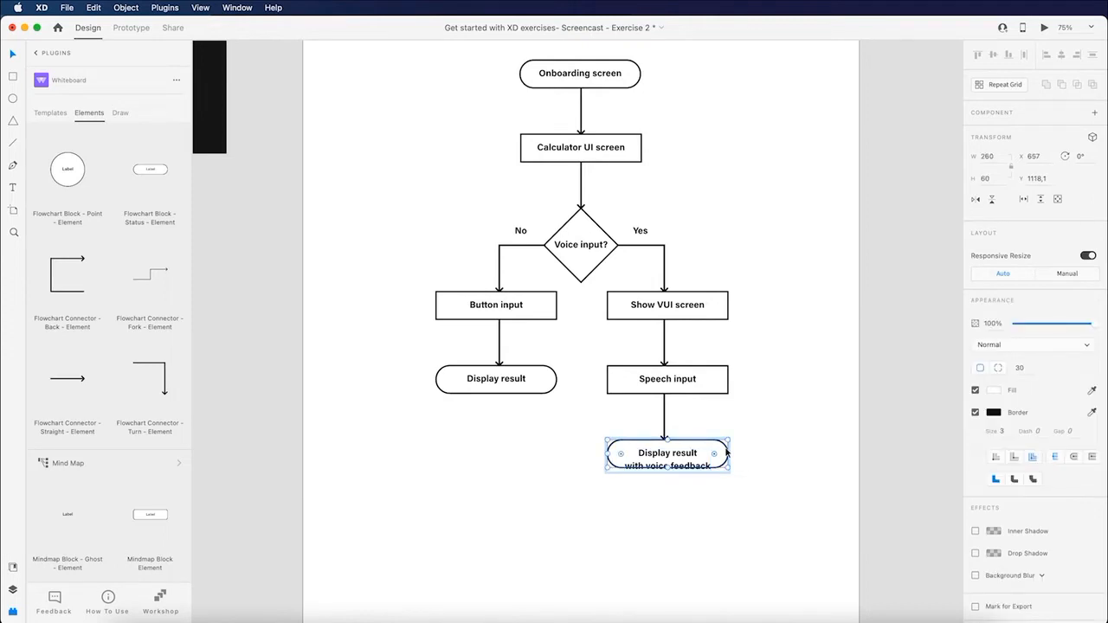
{"action": "left_click", "coordinate": [730, 451]}
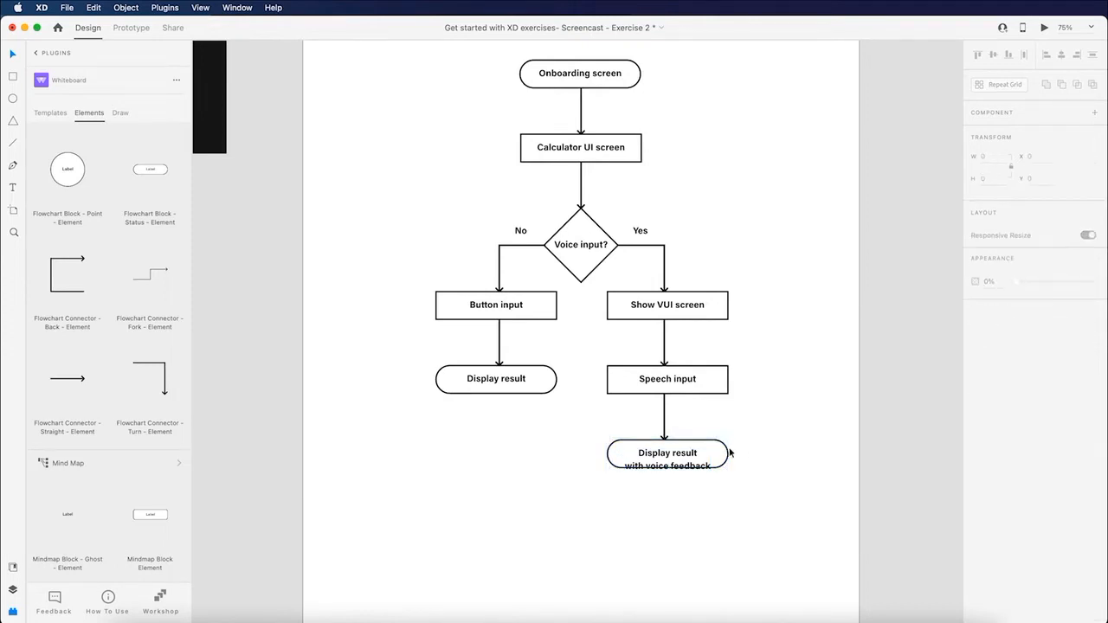
{"action": "left_click", "coordinate": [723, 445]}
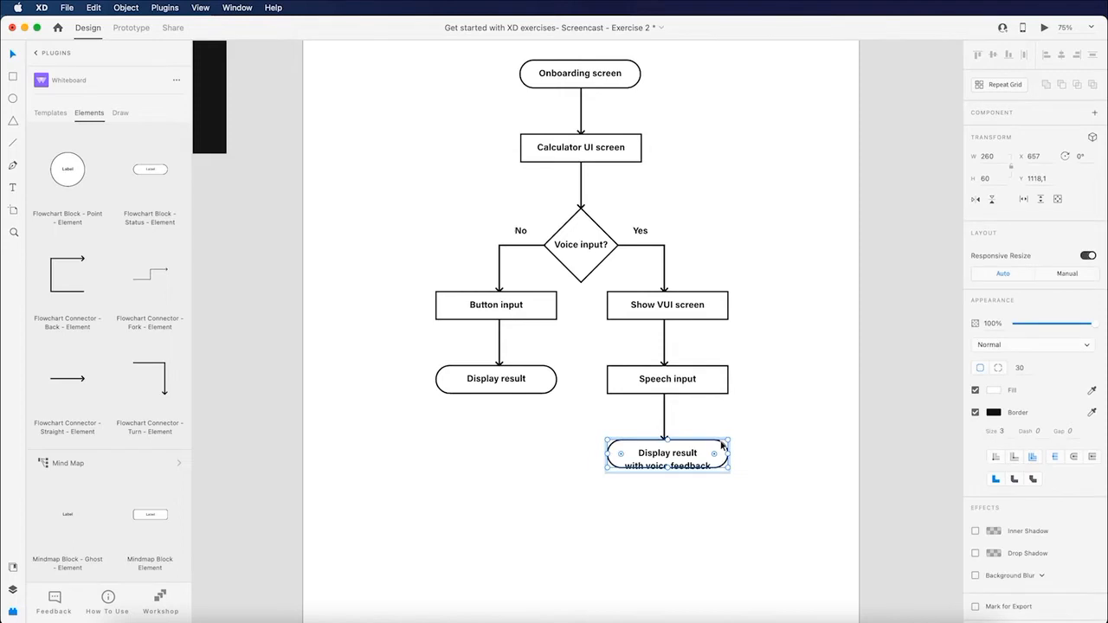
{"action": "left_click_drag", "start_coordinate": [667, 465], "coordinate": [673, 475]}
{"action": "left_click_drag", "start_coordinate": [673, 478], "coordinate": [673, 483]}
{"action": "double_click", "coordinate": [675, 482]}
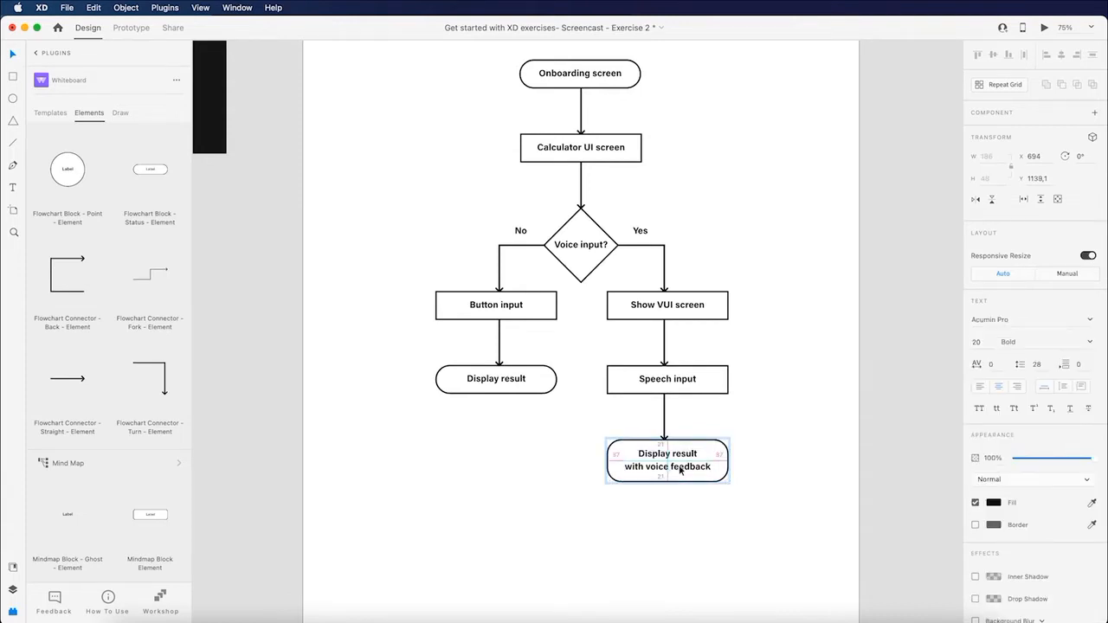
{"action": "left_click", "coordinate": [681, 504]}
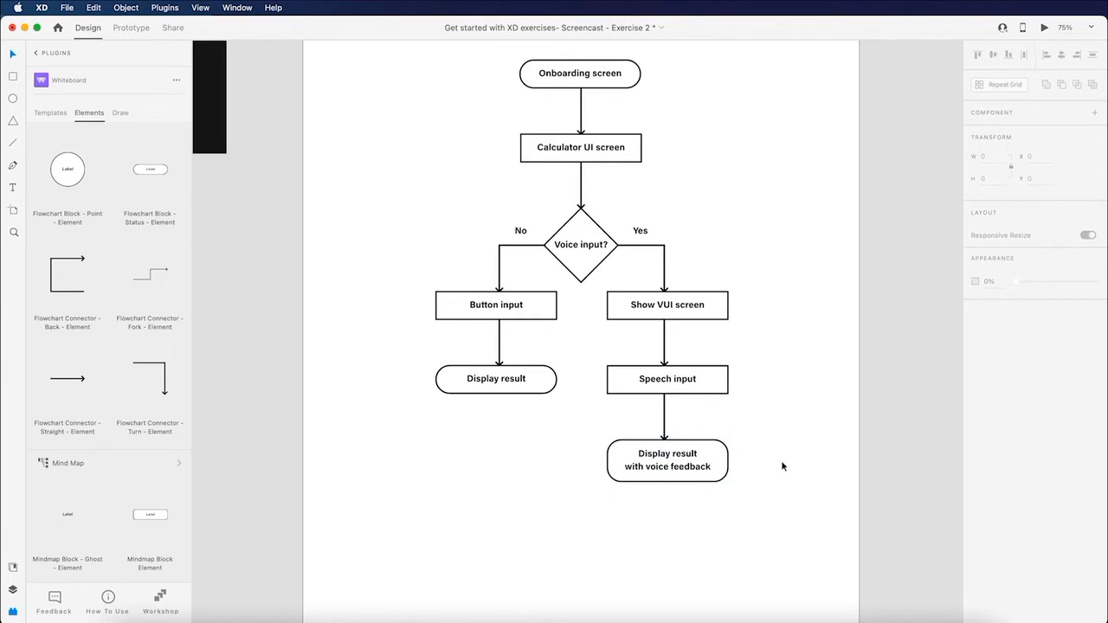
{"action": "scroll", "coordinate": [777, 442], "scroll_direction": "up", "scroll_amount": 2}
{"action": "scroll", "coordinate": [778, 443], "scroll_direction": "up", "scroll_amount": 1}
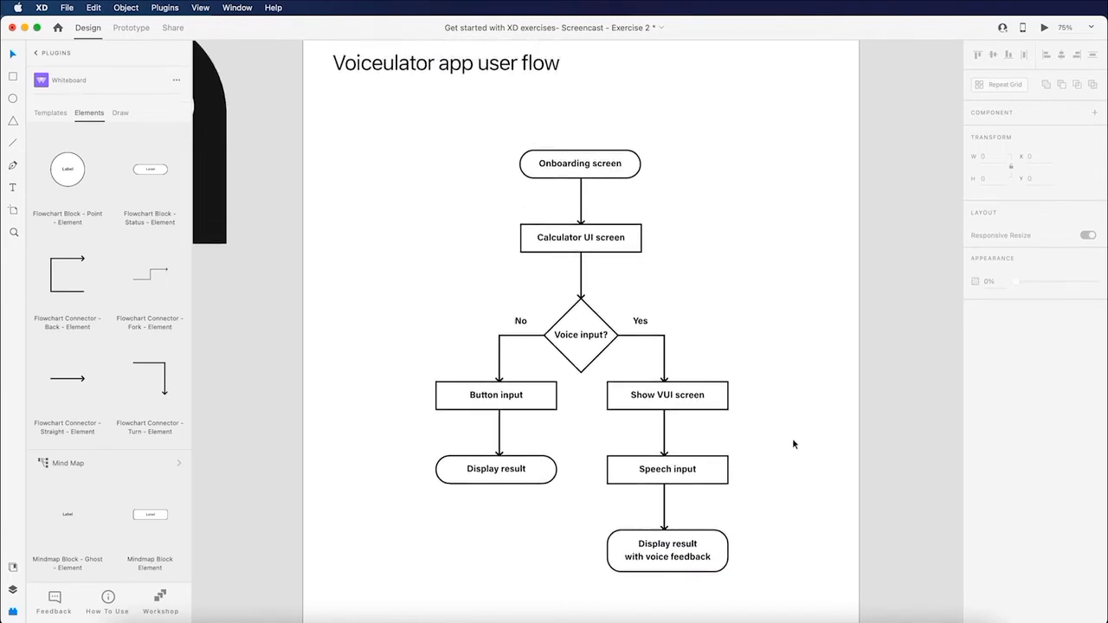
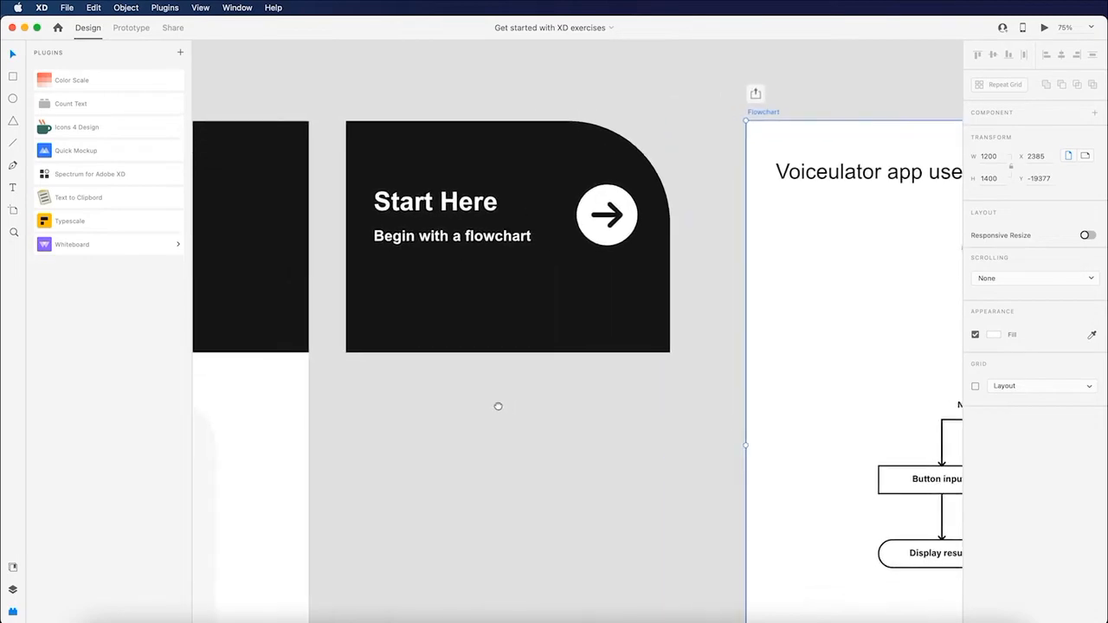
Examine the design brief's goals, target market and key deliverables, and review the user flow on the Flowchart artboard.
{"action": "left_click_drag", "start_coordinate": [250, 525], "coordinate": [587, 386]}
{"action": "left_click_drag", "start_coordinate": [294, 458], "coordinate": [513, 350]}
{"action": "scroll", "coordinate": [802, 353], "scroll_direction": "down", "scroll_amount": 1}
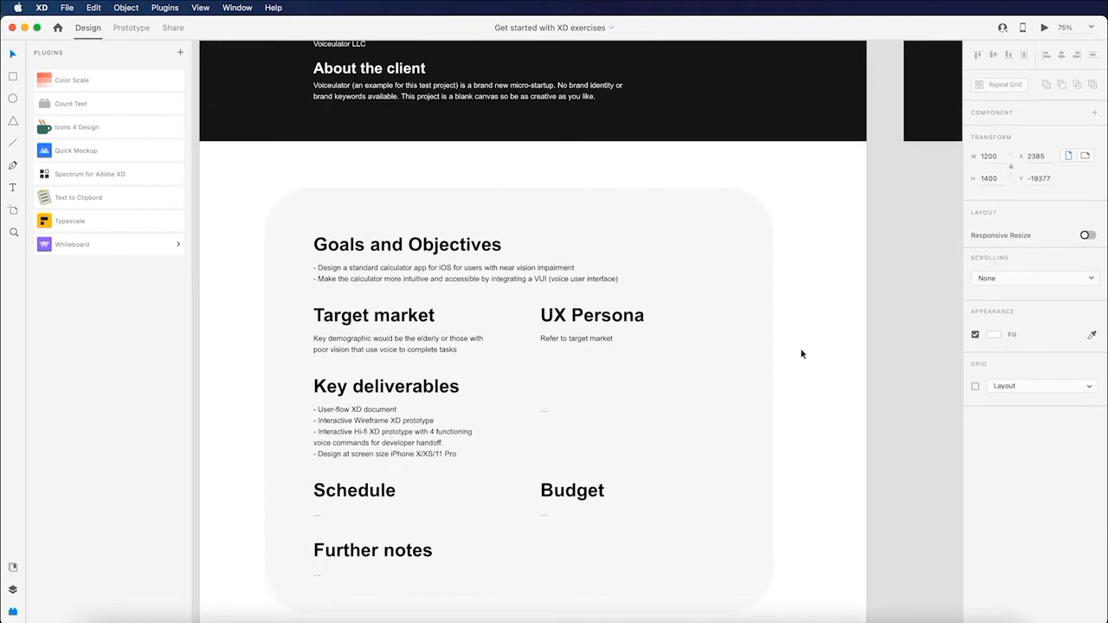
{"action": "scroll", "coordinate": [802, 353], "scroll_direction": "down", "scroll_amount": 1}
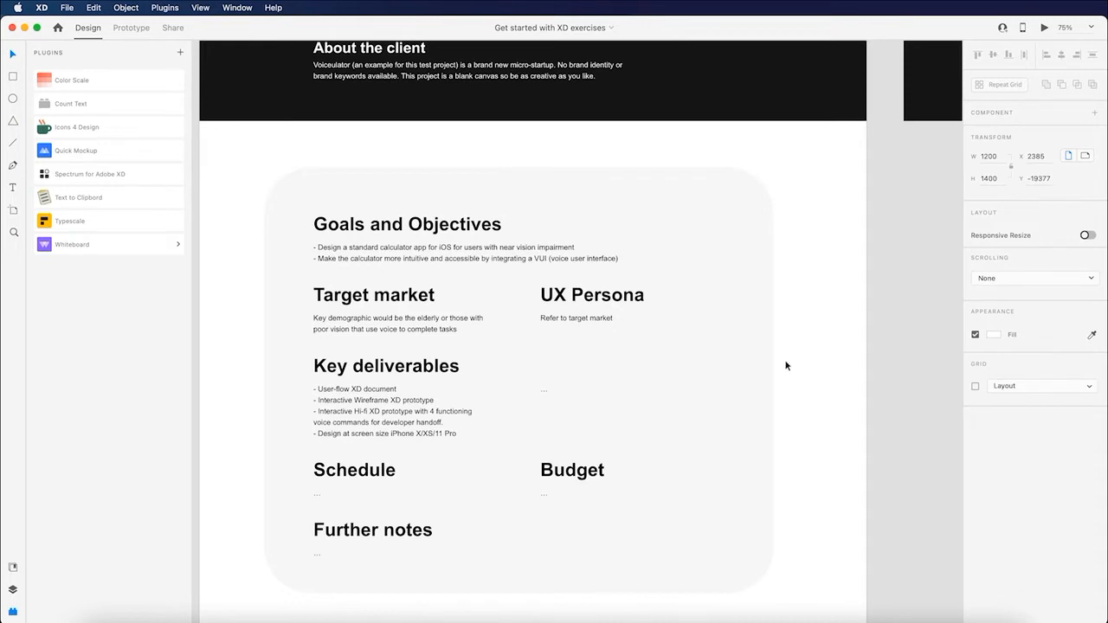
{"action": "scroll", "coordinate": [786, 365], "scroll_direction": "right", "scroll_amount": 10}
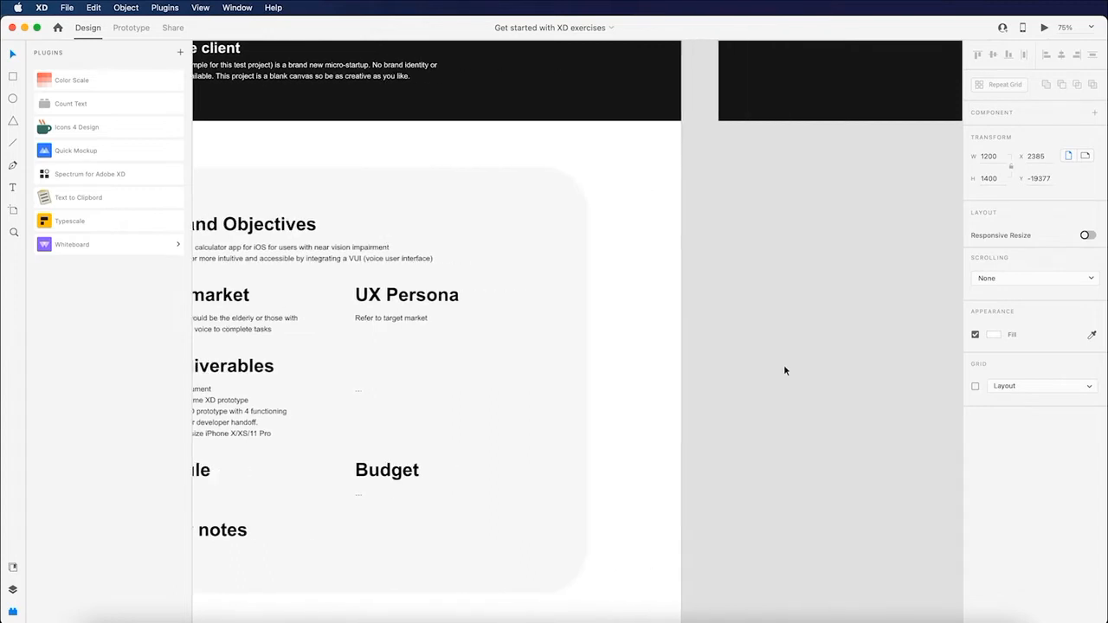
{"action": "scroll", "coordinate": [778, 384], "scroll_direction": "right", "scroll_amount": 10}
{"action": "scroll", "coordinate": [778, 384], "scroll_direction": "up", "scroll_amount": 4}
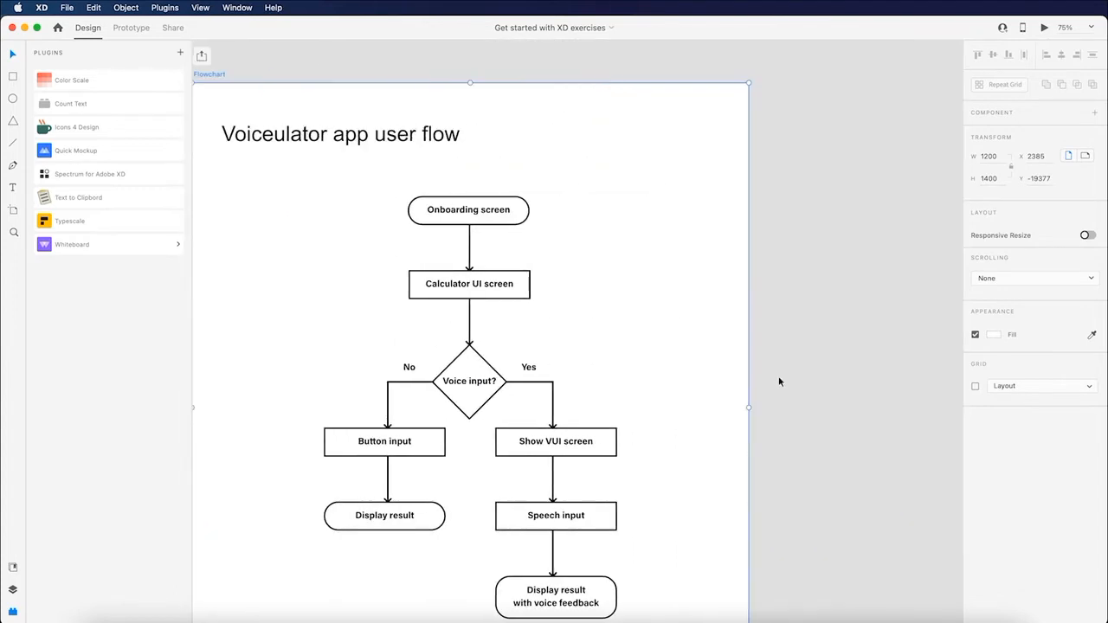
{"action": "scroll", "coordinate": [775, 378], "scroll_direction": "right", "scroll_amount": 5}
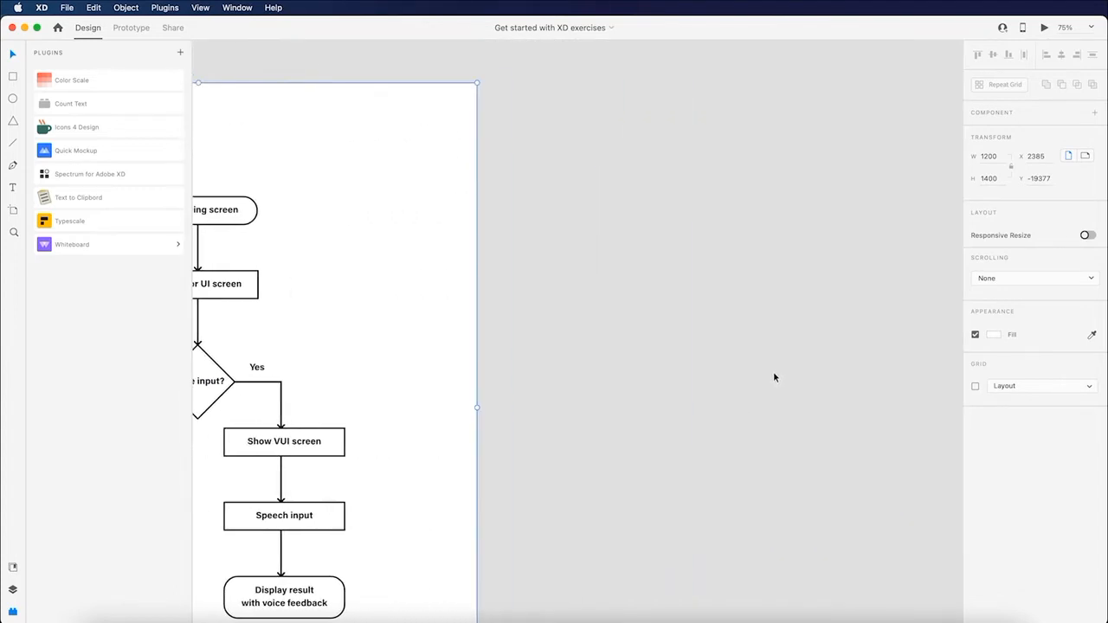
{"action": "scroll", "coordinate": [773, 372], "scroll_direction": "up", "scroll_amount": 3}
{"action": "scroll", "coordinate": [774, 376], "scroll_direction": "left", "scroll_amount": 5}
{"action": "scroll", "coordinate": [777, 385], "scroll_direction": "left", "scroll_amount": 3}
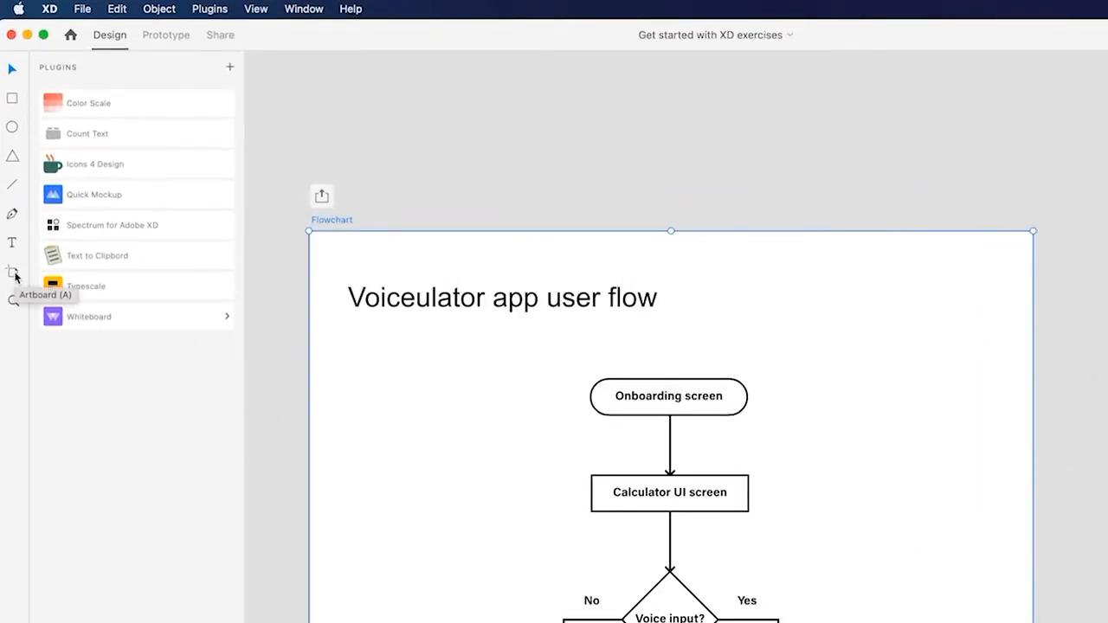
Add an iPhone X, XS, 11 Pro artboard beside the Flowchart artboard.
{"action": "left_click", "coordinate": [13, 273]}
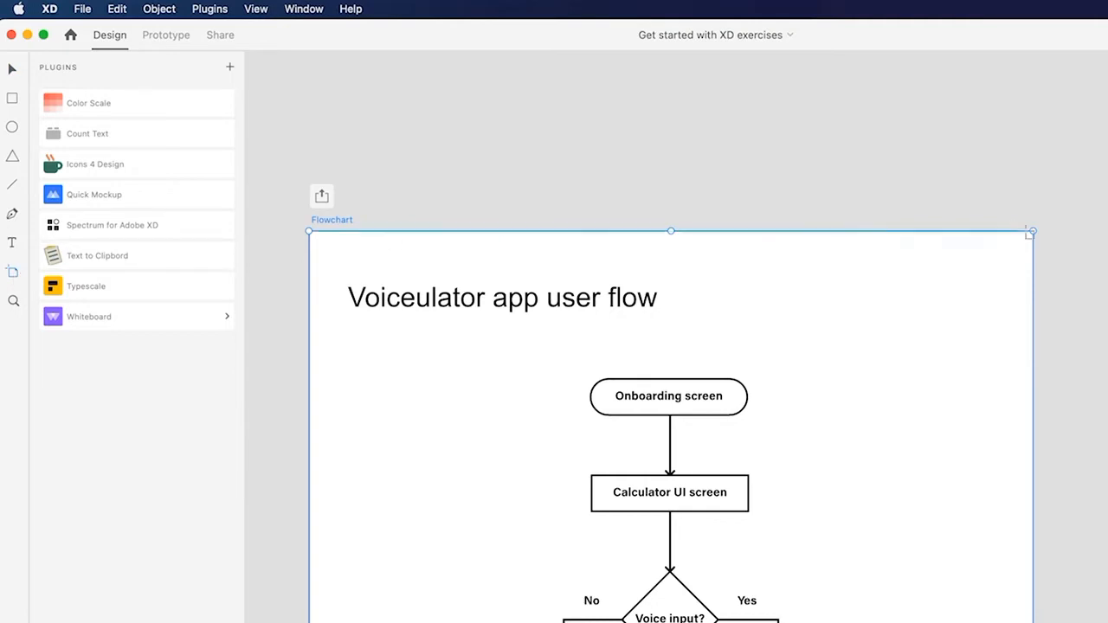
{"action": "scroll", "coordinate": [1100, 260], "scroll_direction": "right", "scroll_amount": 5}
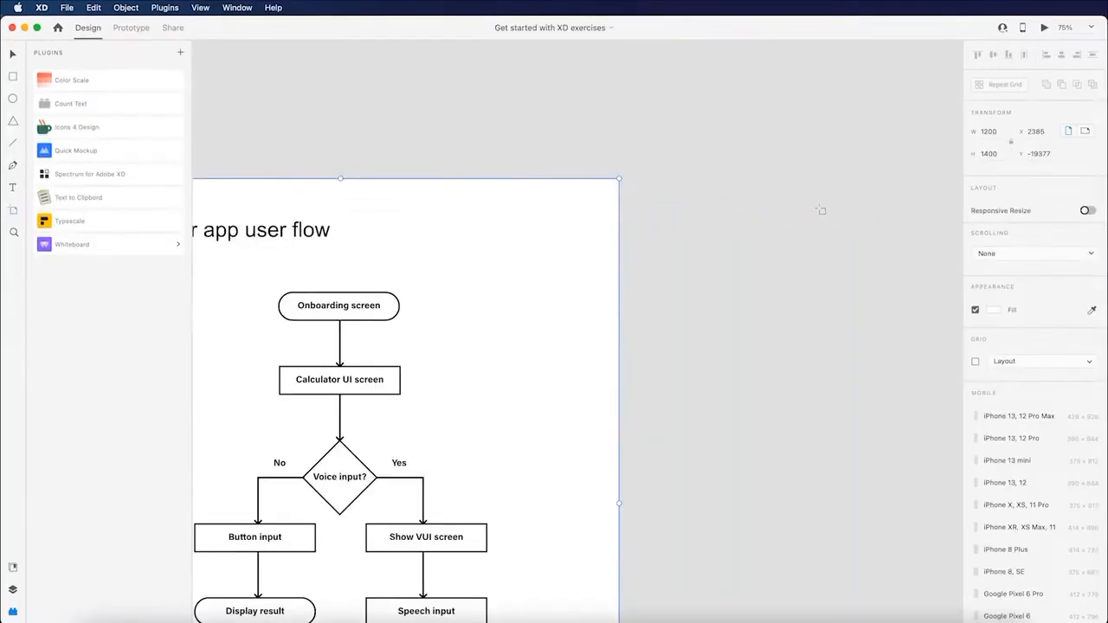
{"action": "scroll", "coordinate": [1054, 273], "scroll_direction": "right", "scroll_amount": 1}
{"action": "scroll", "coordinate": [1027, 436], "scroll_direction": "down", "scroll_amount": 1}
{"action": "scroll", "coordinate": [1028, 435], "scroll_direction": "down", "scroll_amount": 3}
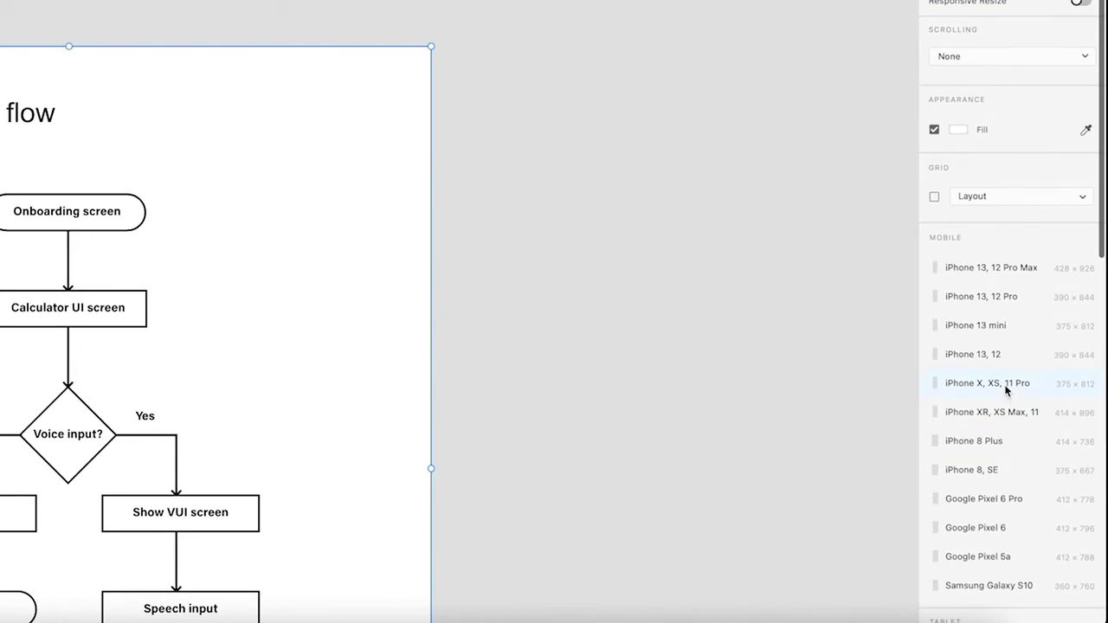
{"action": "left_click", "coordinate": [1009, 388]}
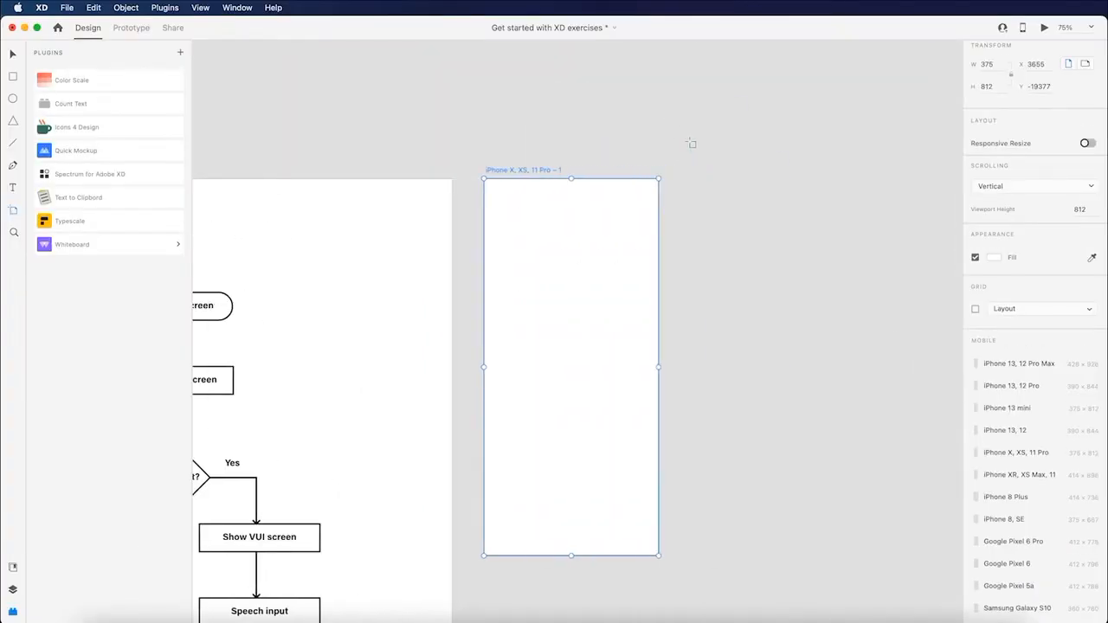
{"action": "scroll", "coordinate": [632, 156], "scroll_direction": "right", "scroll_amount": 2}
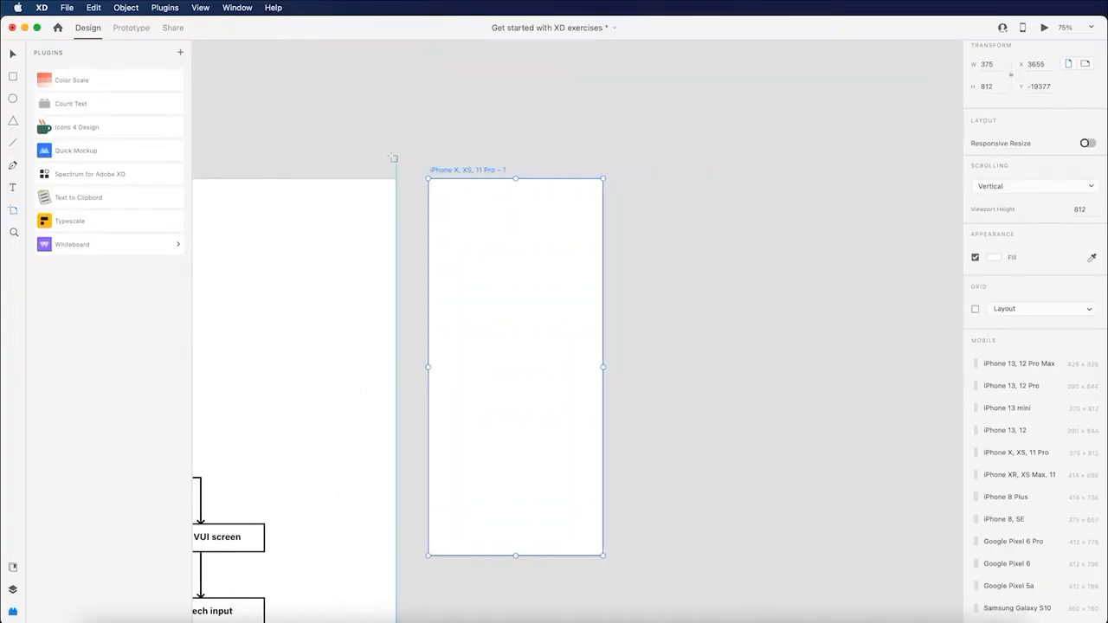
{"action": "scroll", "coordinate": [381, 147], "scroll_direction": "left", "scroll_amount": 1}
{"action": "scroll", "coordinate": [391, 141], "scroll_direction": "left", "scroll_amount": 10}
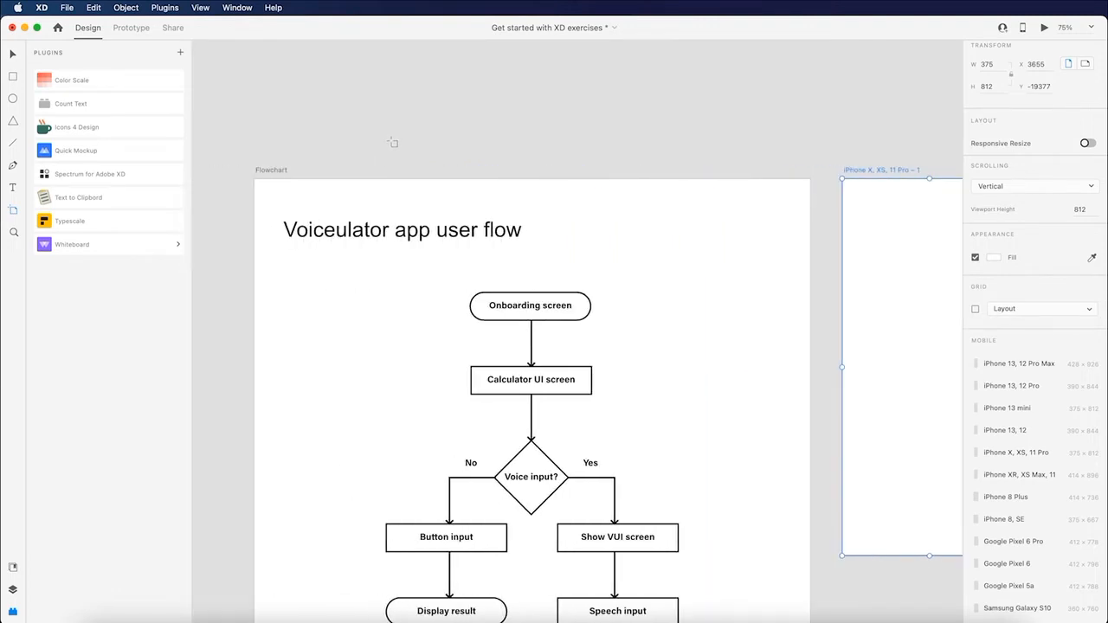
{"action": "scroll", "coordinate": [827, 147], "scroll_direction": "right", "scroll_amount": 9}
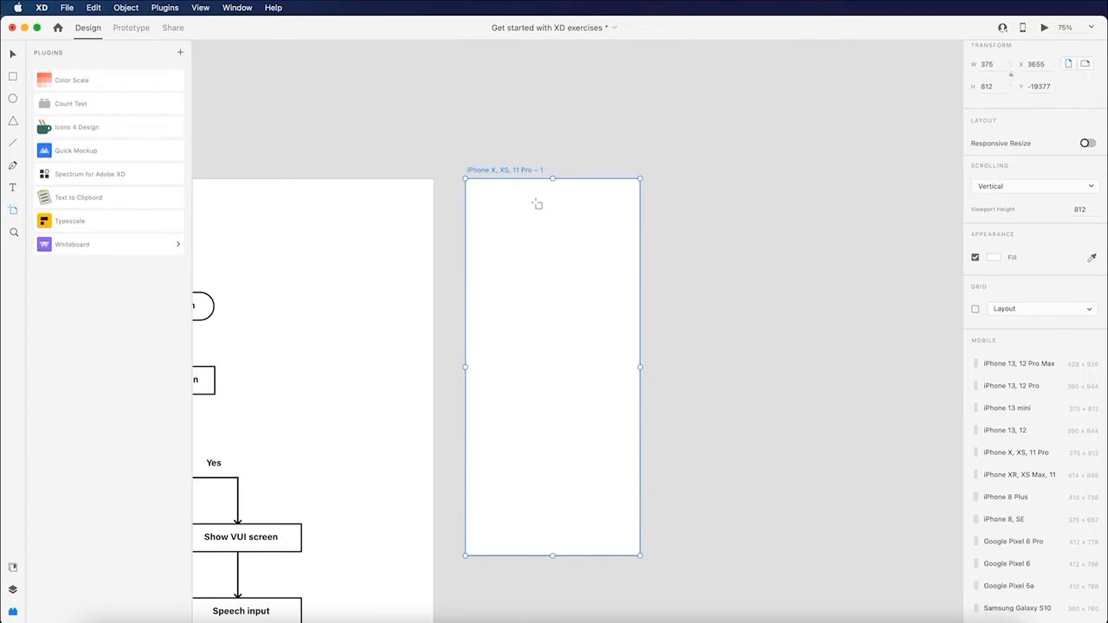
{"action": "scroll", "coordinate": [544, 203], "scroll_direction": "down", "scroll_amount": 1}
{"action": "scroll", "coordinate": [546, 206], "scroll_direction": "left", "scroll_amount": 3}
{"action": "scroll", "coordinate": [542, 206], "scroll_direction": "right", "scroll_amount": 3}
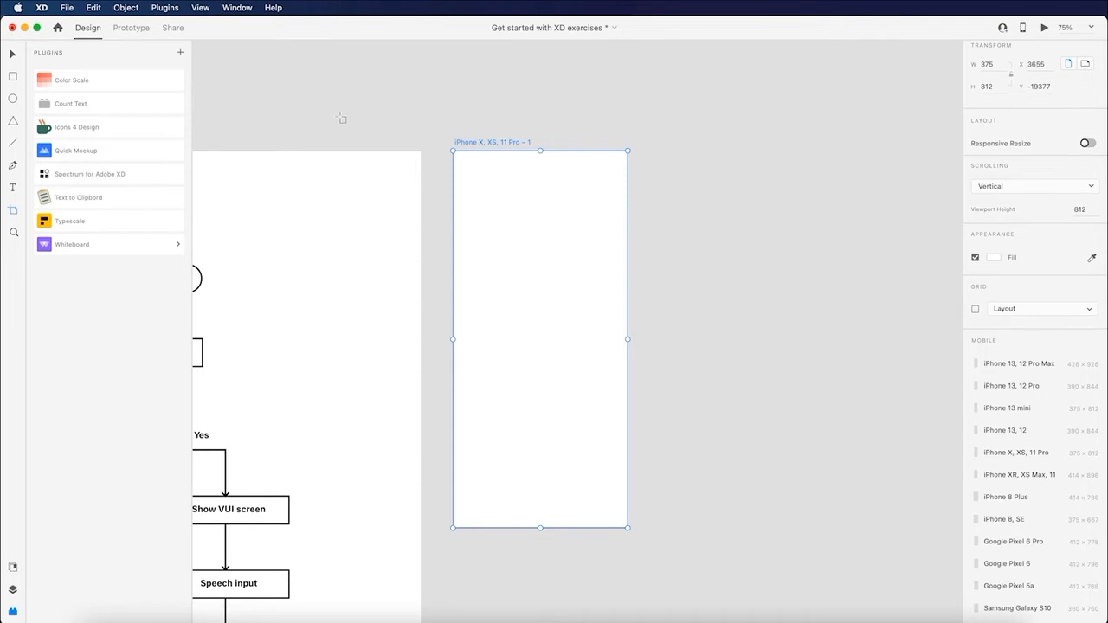
Show the document's layers and draw a circle about 149 px wide near the top of the iPhone artboard, at about X 107, Y 64.
{"action": "left_click", "coordinate": [13, 590]}
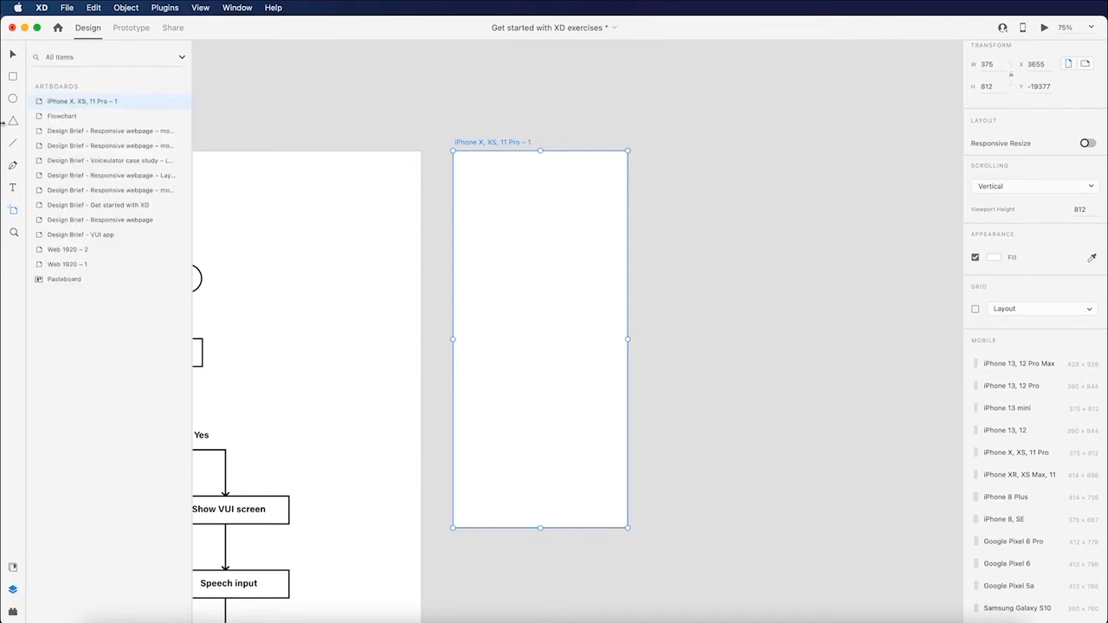
{"action": "left_click", "coordinate": [12, 56]}
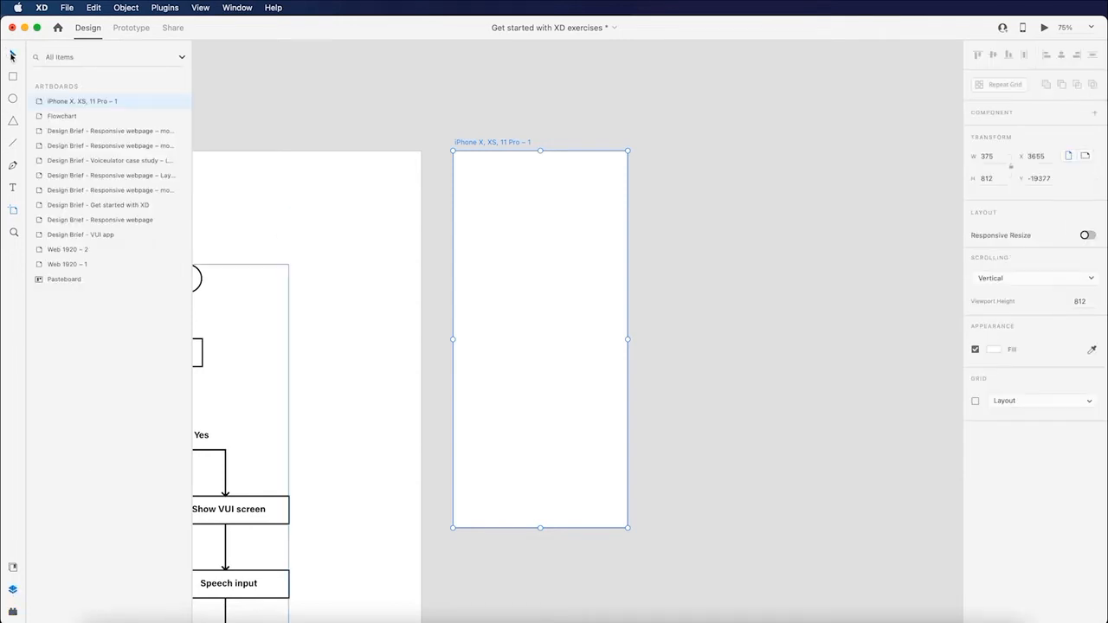
{"action": "scroll", "coordinate": [663, 324], "scroll_direction": "left", "scroll_amount": 2}
{"action": "left_click", "coordinate": [12, 99]}
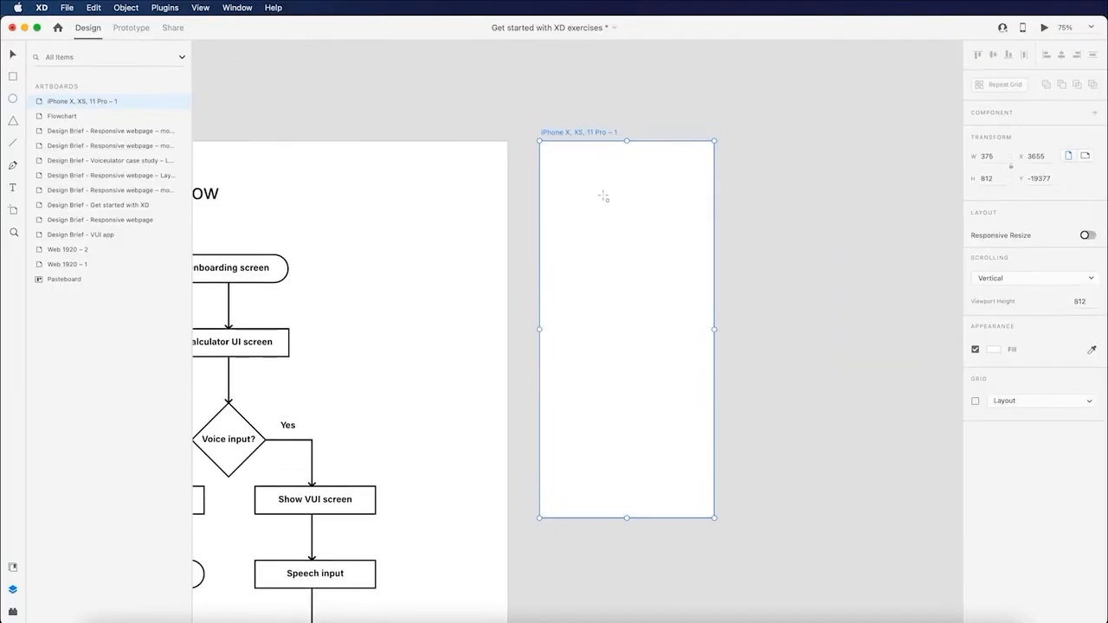
{"action": "scroll", "coordinate": [640, 216], "scroll_direction": "right", "scroll_amount": 2}
{"action": "scroll", "coordinate": [636, 217], "scroll_direction": "up", "scroll_amount": 1}
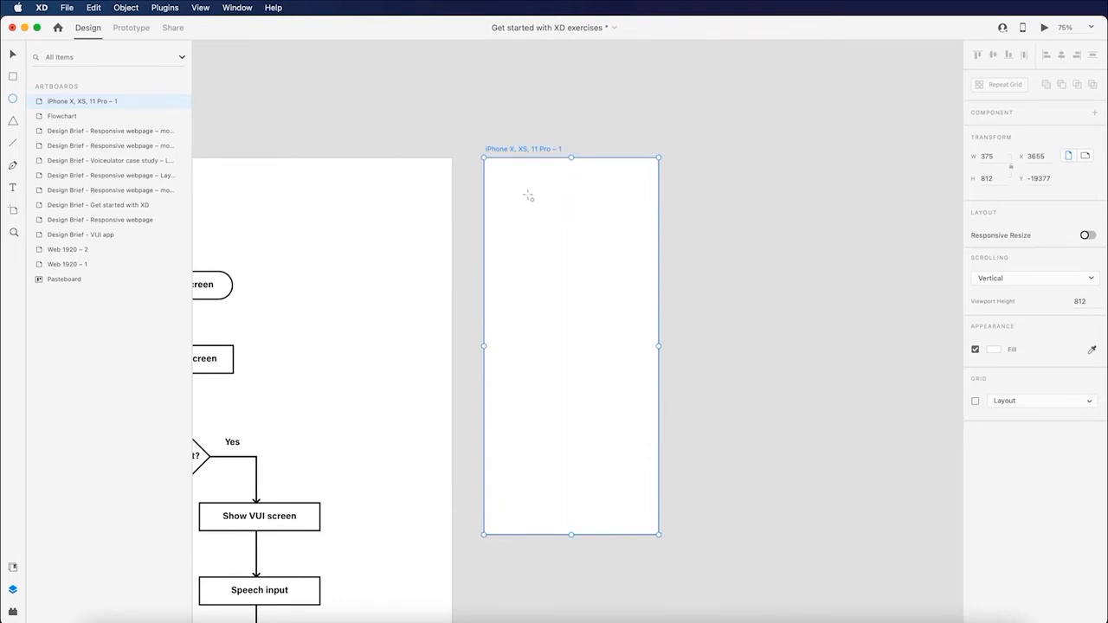
{"action": "left_click_drag", "start_coordinate": [535, 188], "coordinate": [601, 264]}
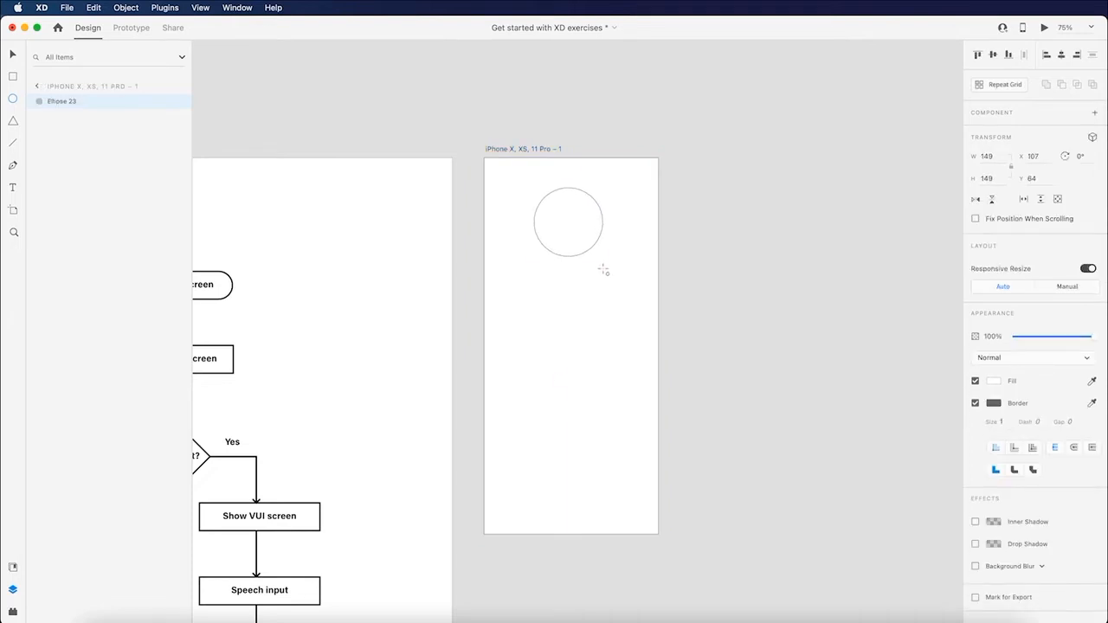
Add the text "LOGO" inside the circle, reduce it to size 28 and centre it at X 141, Y 123.
{"action": "left_click", "coordinate": [13, 188]}
{"action": "left_click", "coordinate": [568, 220]}
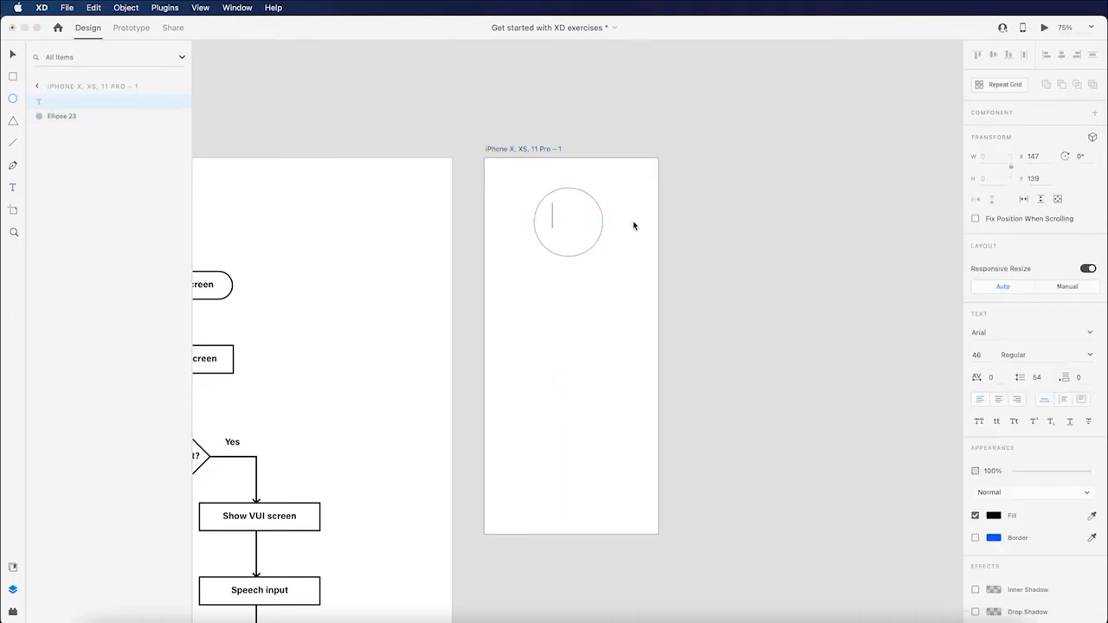
{"action": "type", "text": "LOGO"}
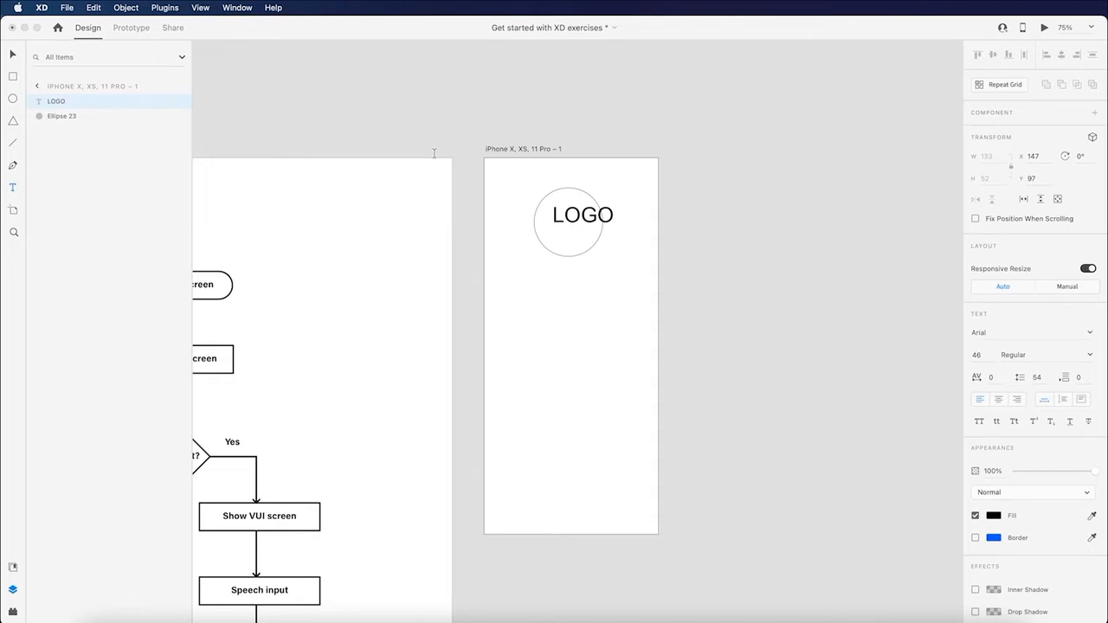
{"action": "key", "text": "Escape"}
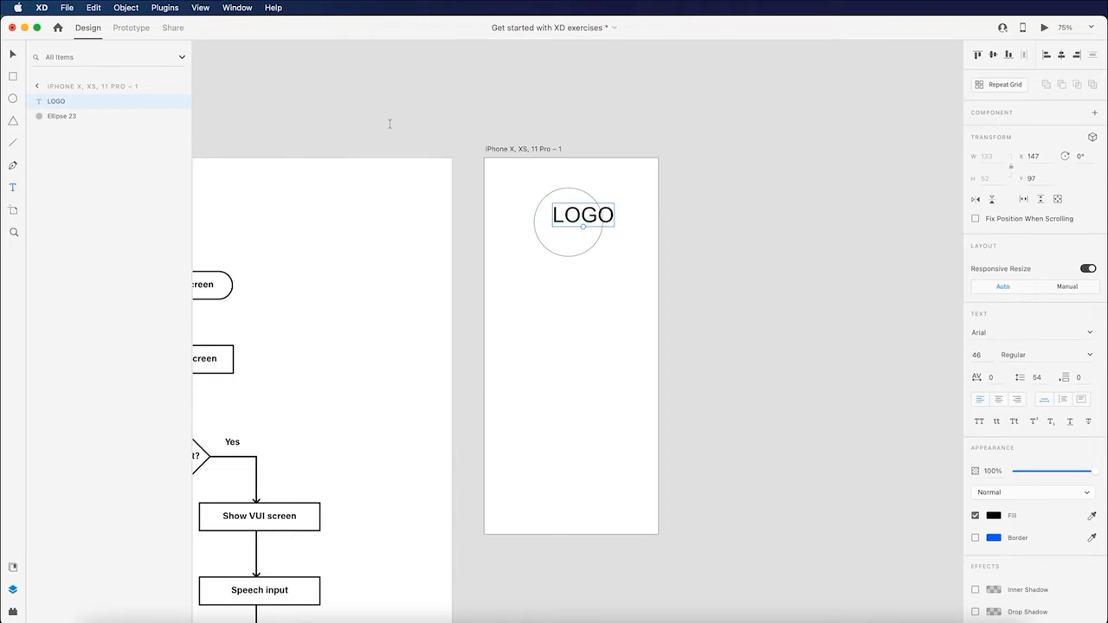
{"action": "left_click_drag", "start_coordinate": [584, 226], "coordinate": [571, 227]}
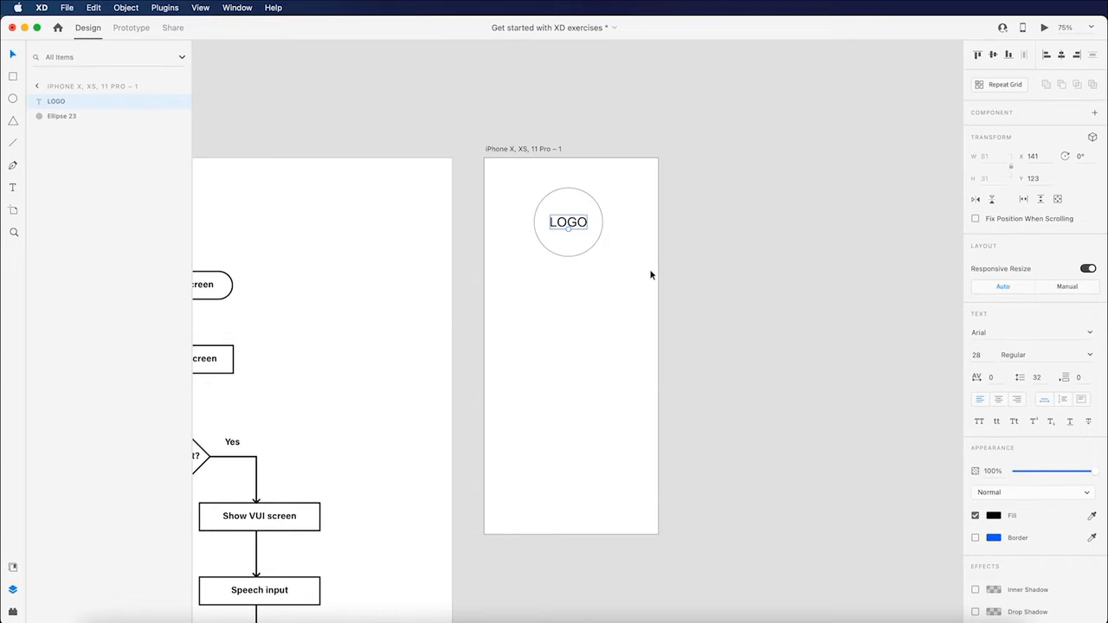
Group the circle with the LOGO text and name the group "Logo".
{"action": "left_click", "coordinate": [582, 255], "text": "shift"}
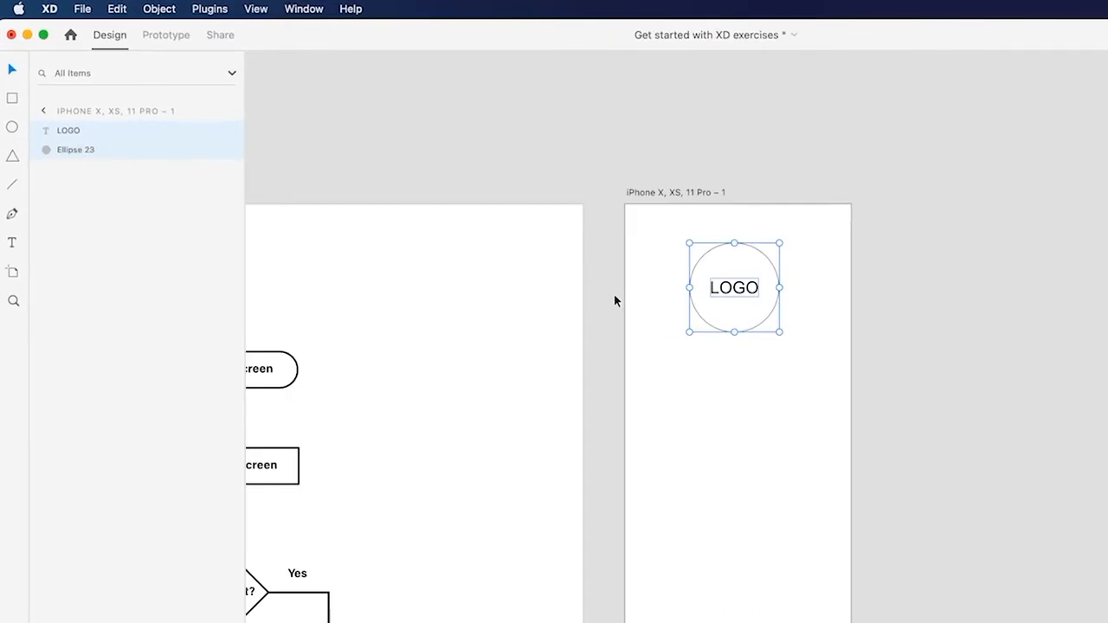
{"action": "key", "text": "super+g"}
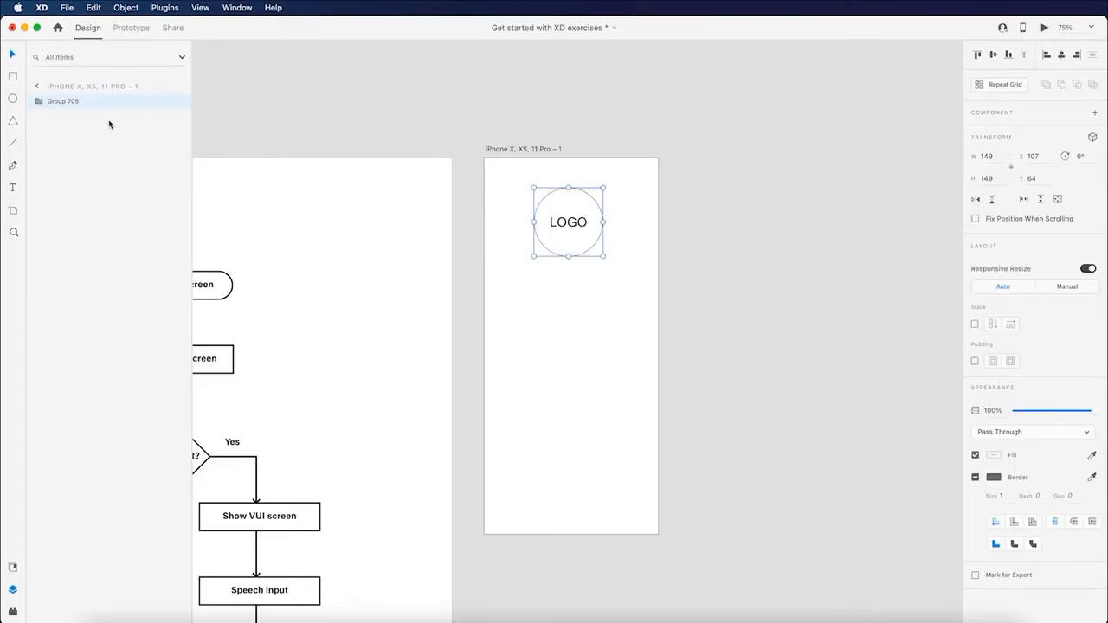
{"action": "double_click", "coordinate": [69, 102]}
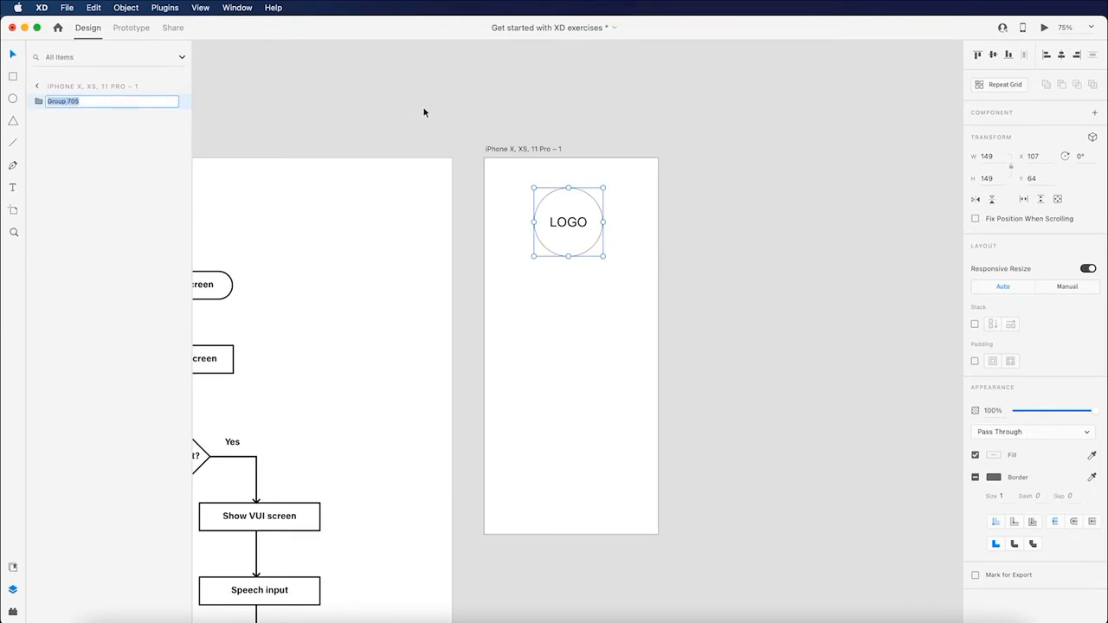
{"action": "type", "text": "Logo"}
{"action": "key", "text": "Return"}
{"action": "left_click", "coordinate": [459, 105]}
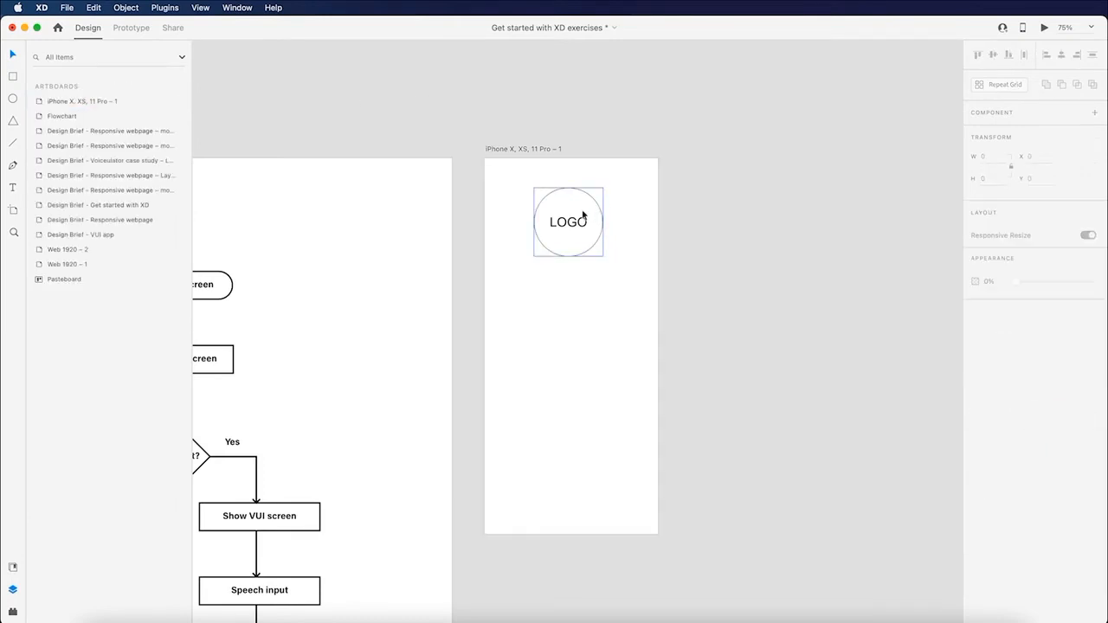
Add the text "Voiceulator" directly below the logo circle on the iPhone artboard.
{"action": "left_click", "coordinate": [583, 215]}
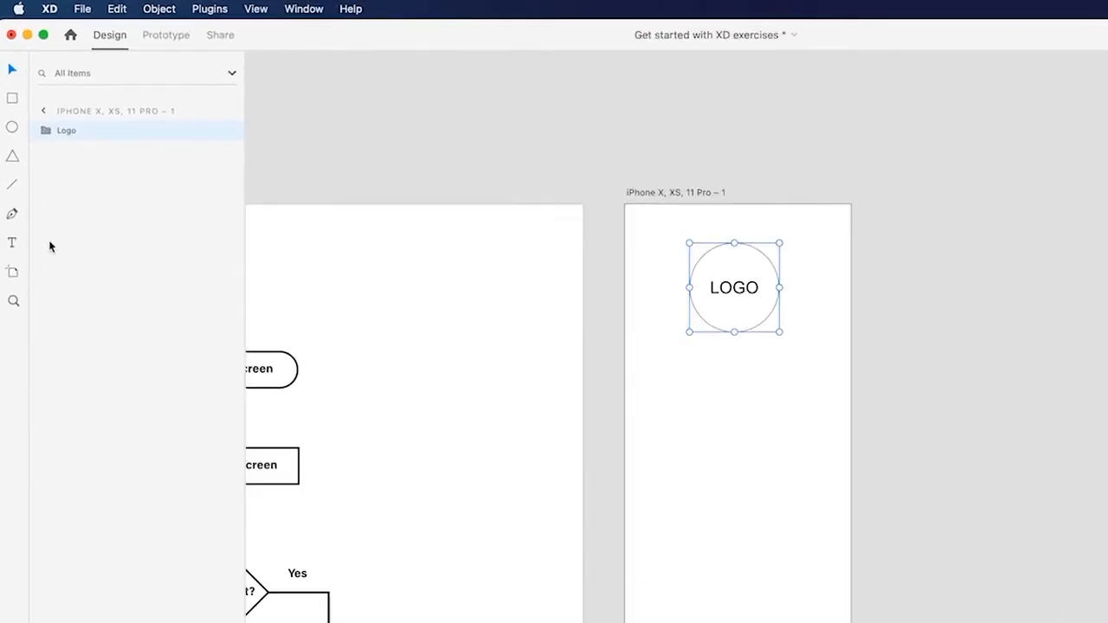
{"action": "left_click", "coordinate": [17, 243]}
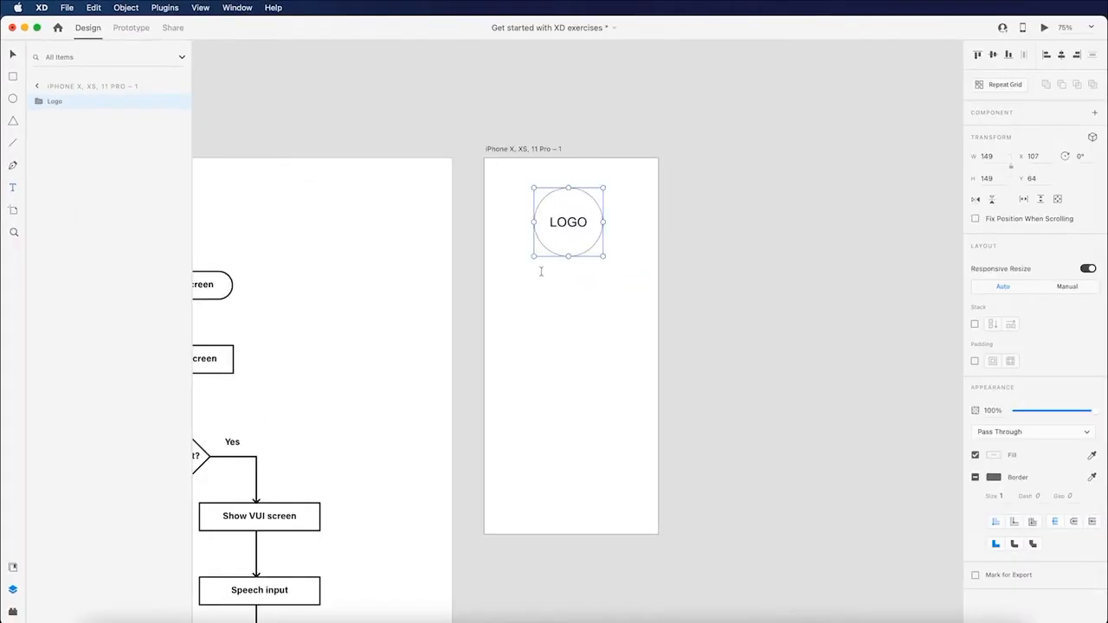
{"action": "left_click", "coordinate": [534, 263]}
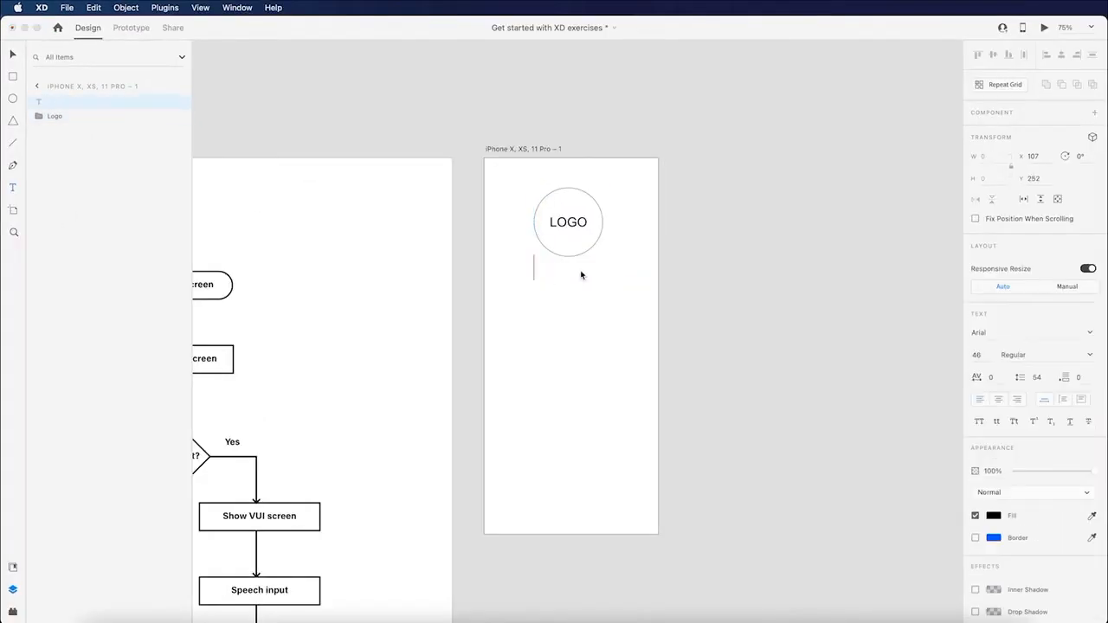
{"action": "type", "text": "Voiceulator"}
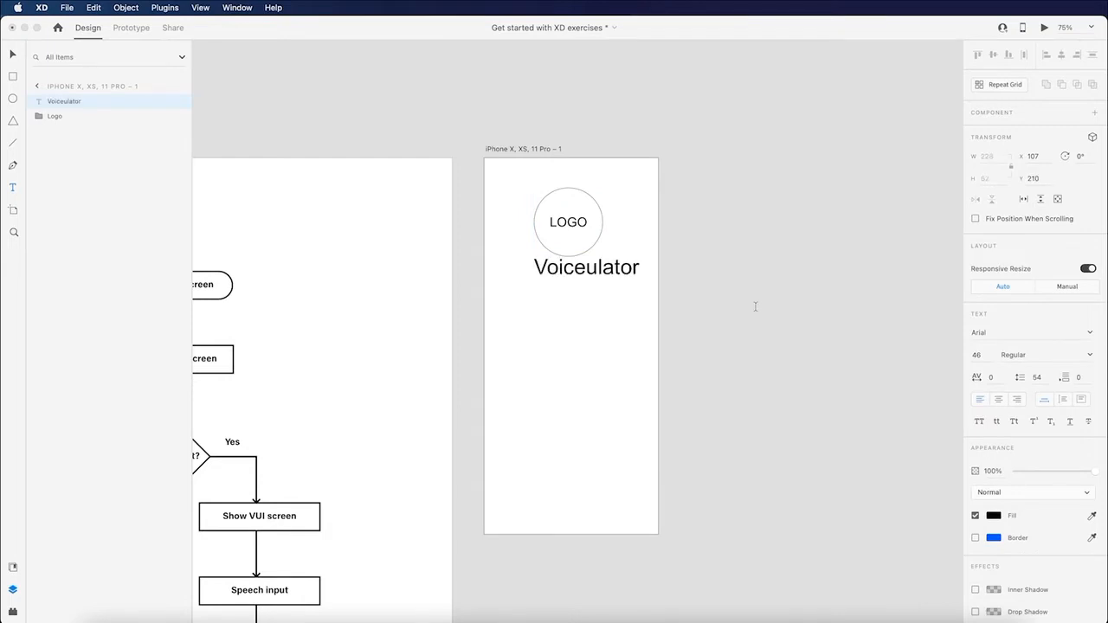
{"action": "key", "text": "Escape"}
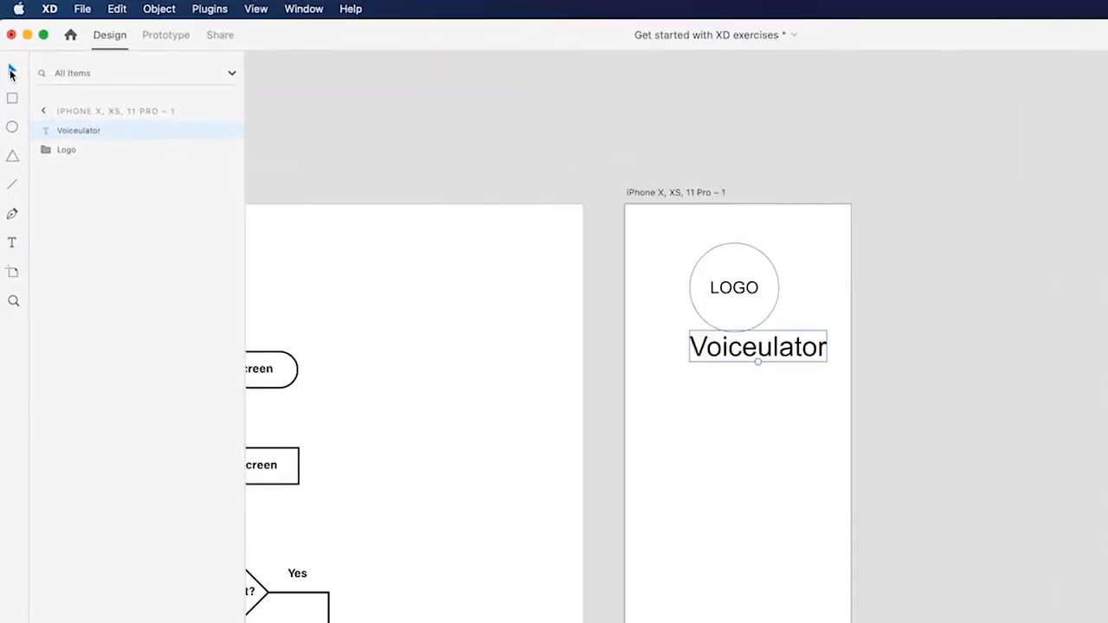
Centre the "Voiceulator" title horizontally on the artboard just below the logo and reduce it to size 34.
{"action": "left_click", "coordinate": [13, 57]}
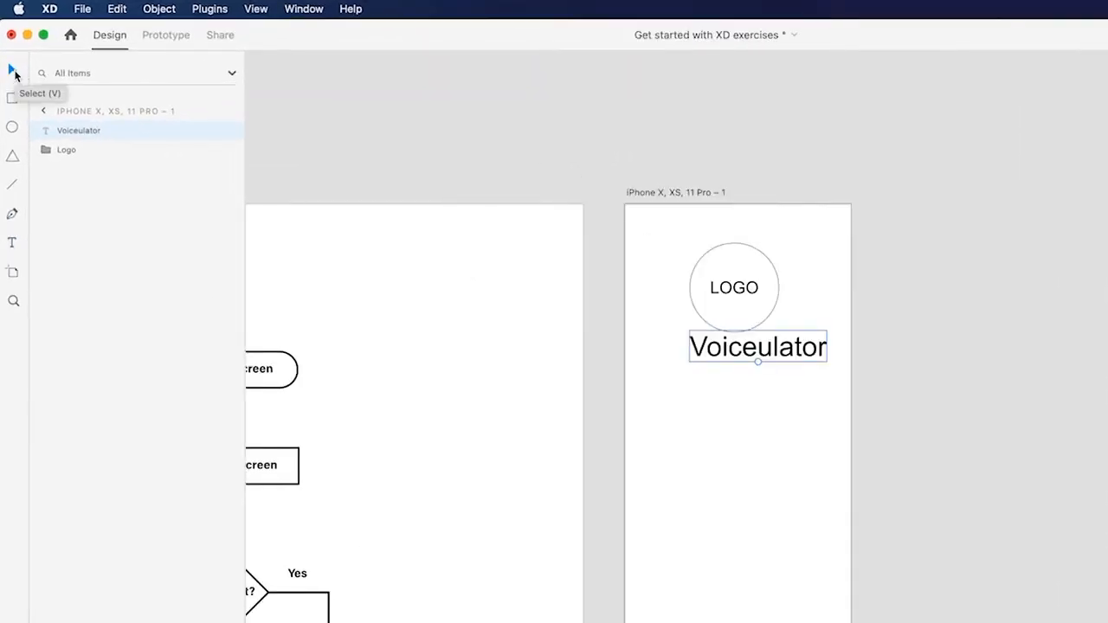
{"action": "left_click_drag", "start_coordinate": [757, 352], "coordinate": [731, 357]}
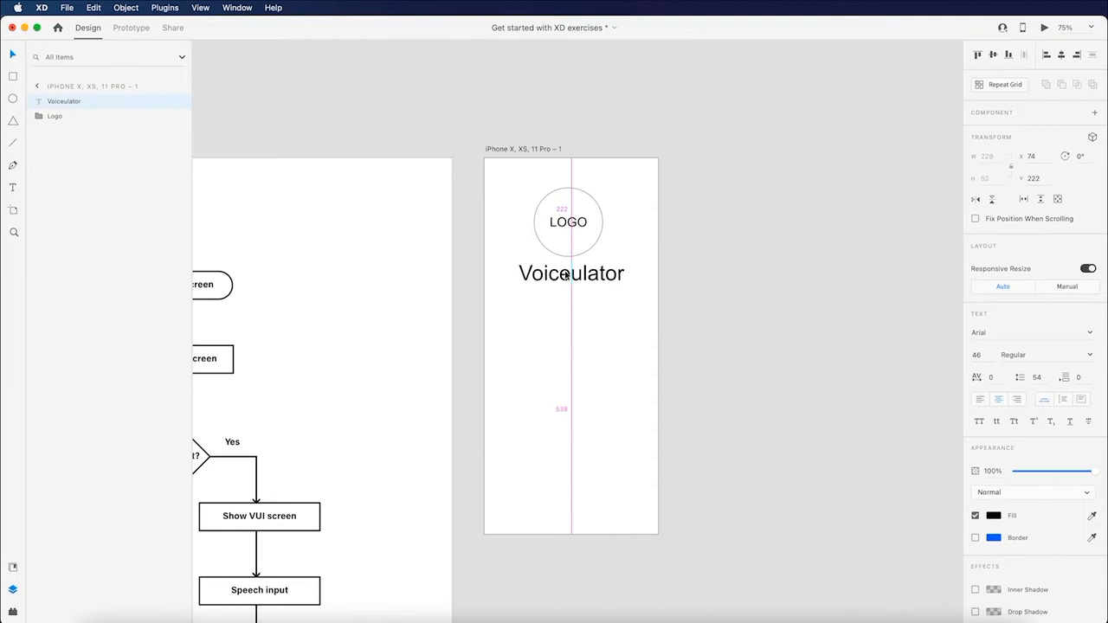
{"action": "left_click_drag", "start_coordinate": [565, 276], "coordinate": [566, 275]}
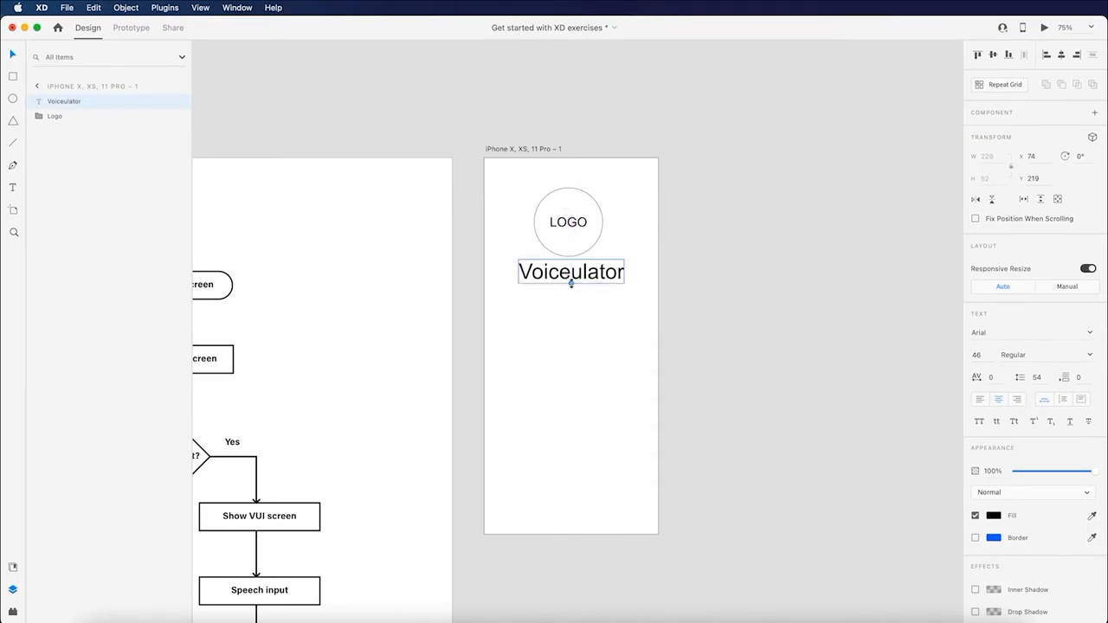
{"action": "mouse_move", "coordinate": [571, 283]}
{"action": "left_mouse_down"}
{"action": "mouse_move", "coordinate": [576, 275]}
{"action": "mouse_move", "coordinate": [570, 282]}
{"action": "left_mouse_up"}
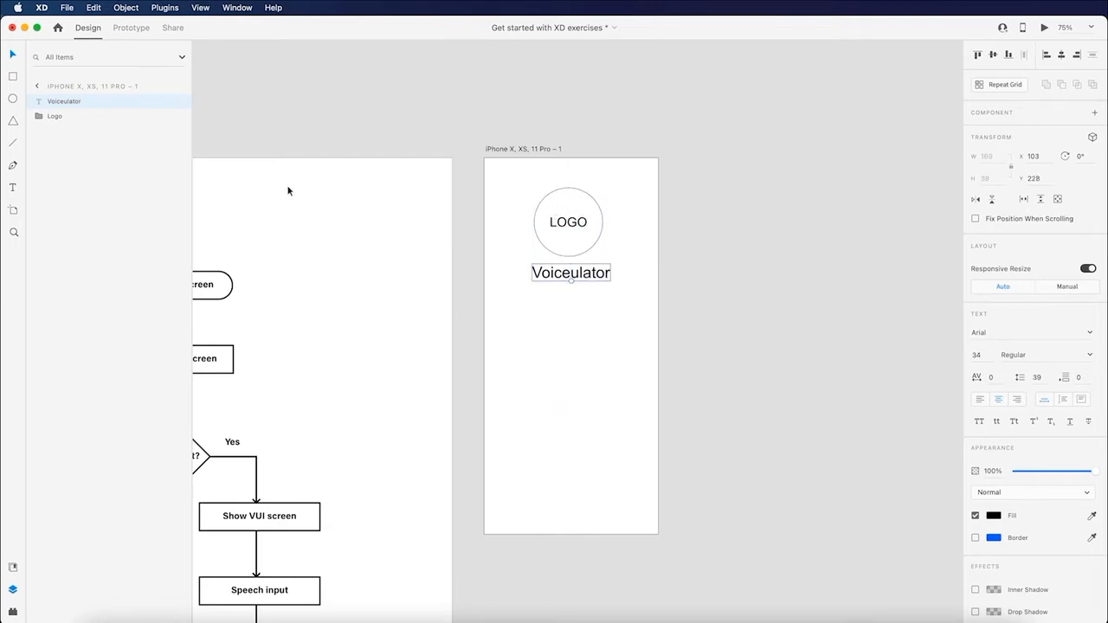
Add the tagline "The simple calculator designed for voice" beneath the "Voiceulator" title.
{"action": "left_click", "coordinate": [12, 191]}
{"action": "left_click", "coordinate": [540, 299]}
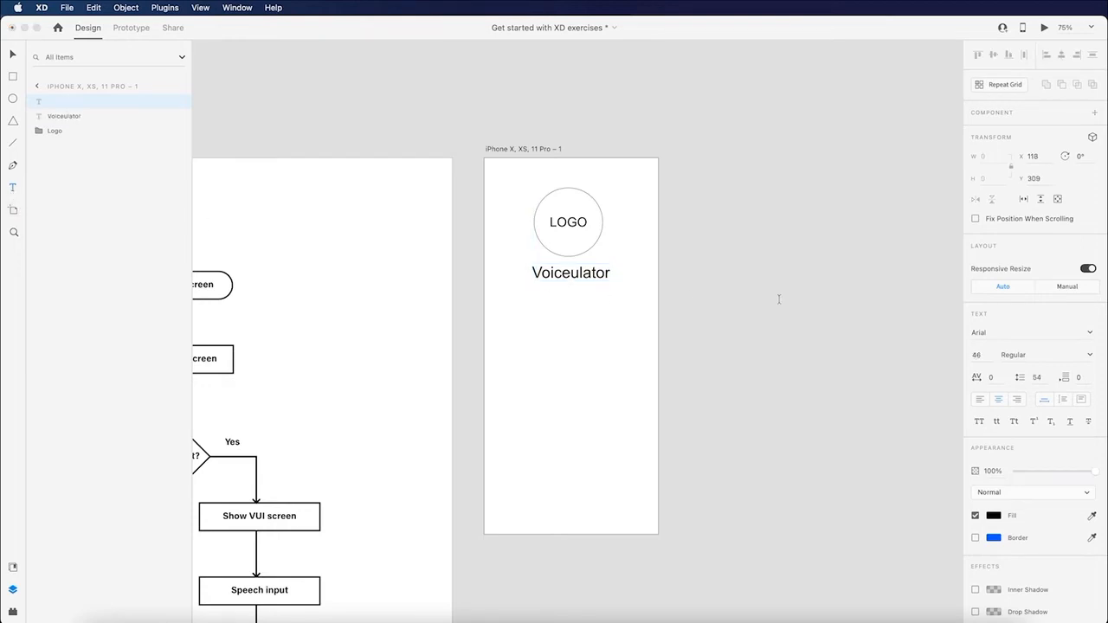
{"action": "type", "text": "The simple calculator designed for voice"}
{"action": "key", "text": "Escape"}
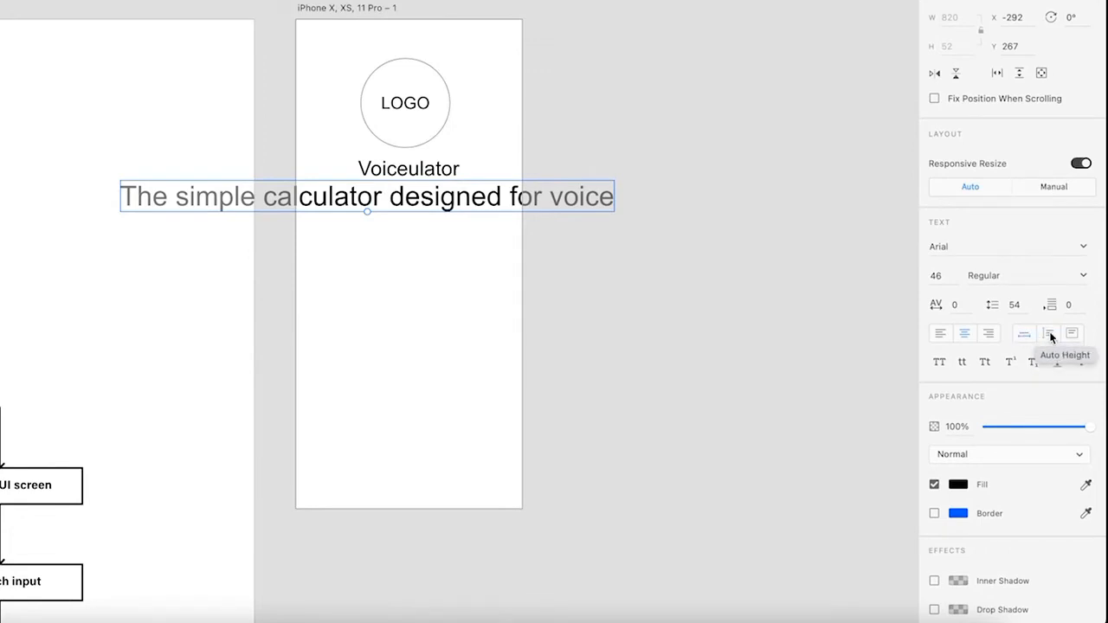
Make the tagline auto height, narrow it to about 438 px so it wraps onto two lines, and centre it below the title at Y 281.
{"action": "left_click", "coordinate": [1050, 335]}
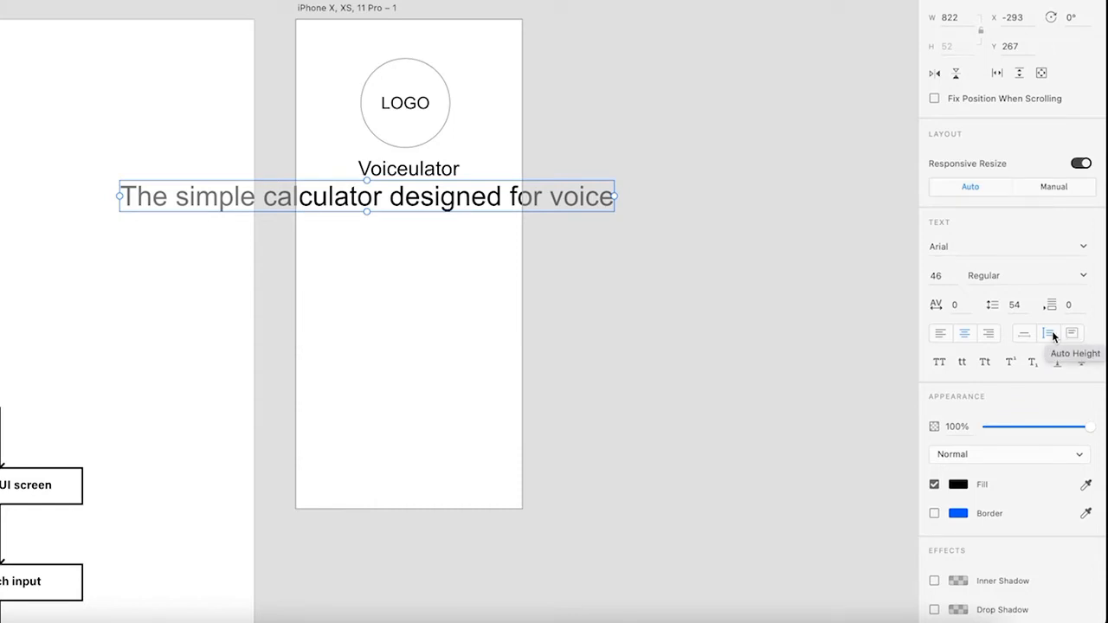
{"action": "left_click_drag", "start_coordinate": [617, 198], "coordinate": [363, 206]}
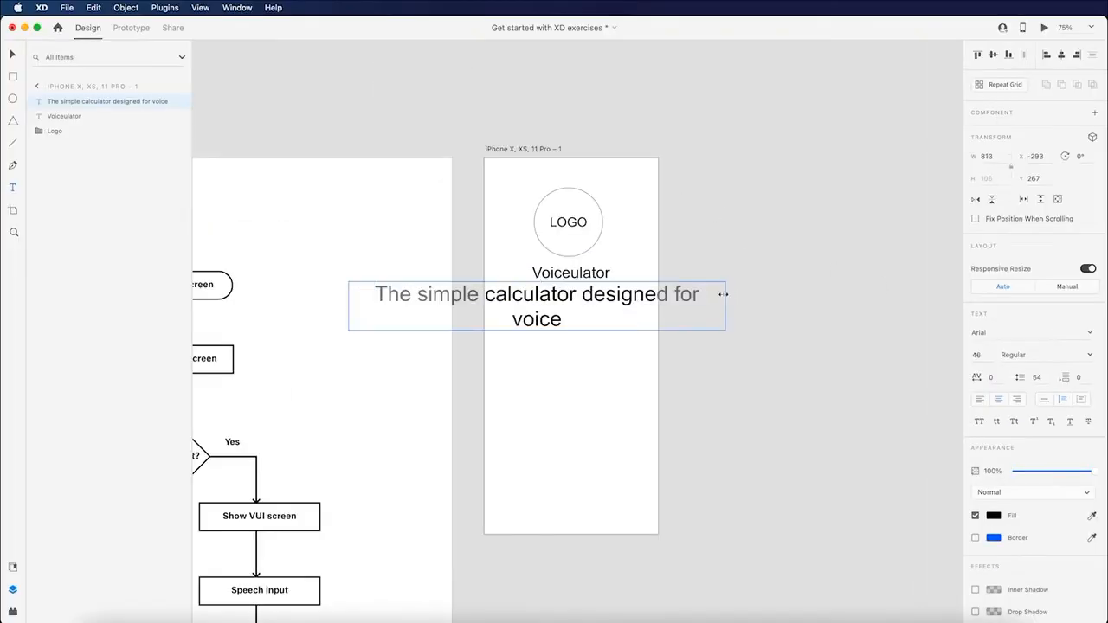
{"action": "left_click_drag", "start_coordinate": [535, 301], "coordinate": [552, 303]}
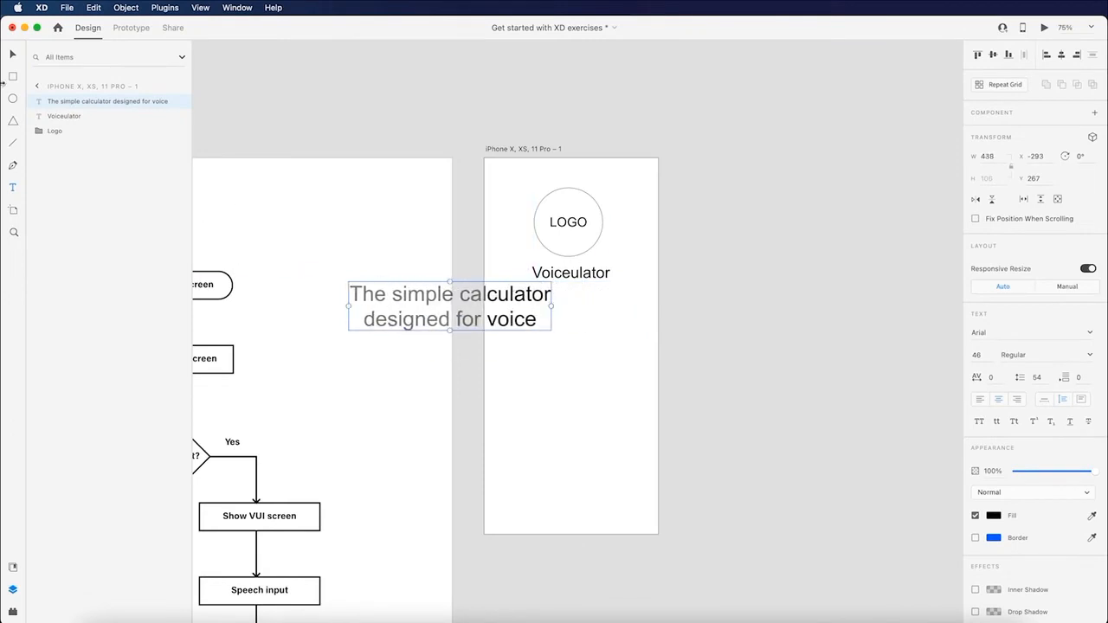
{"action": "left_click", "coordinate": [12, 57]}
{"action": "left_click_drag", "start_coordinate": [490, 295], "coordinate": [614, 305]}
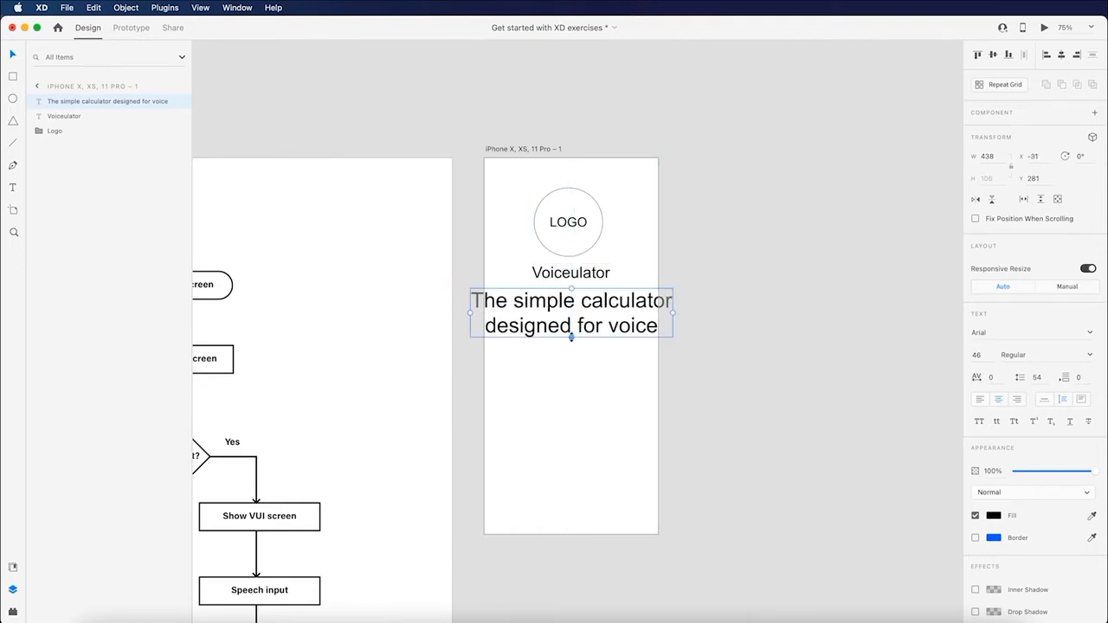
Set the tagline to auto width with a line break after "calculator" and reduce it to size 23.
{"action": "left_click_drag", "start_coordinate": [570, 337], "coordinate": [570, 339]}
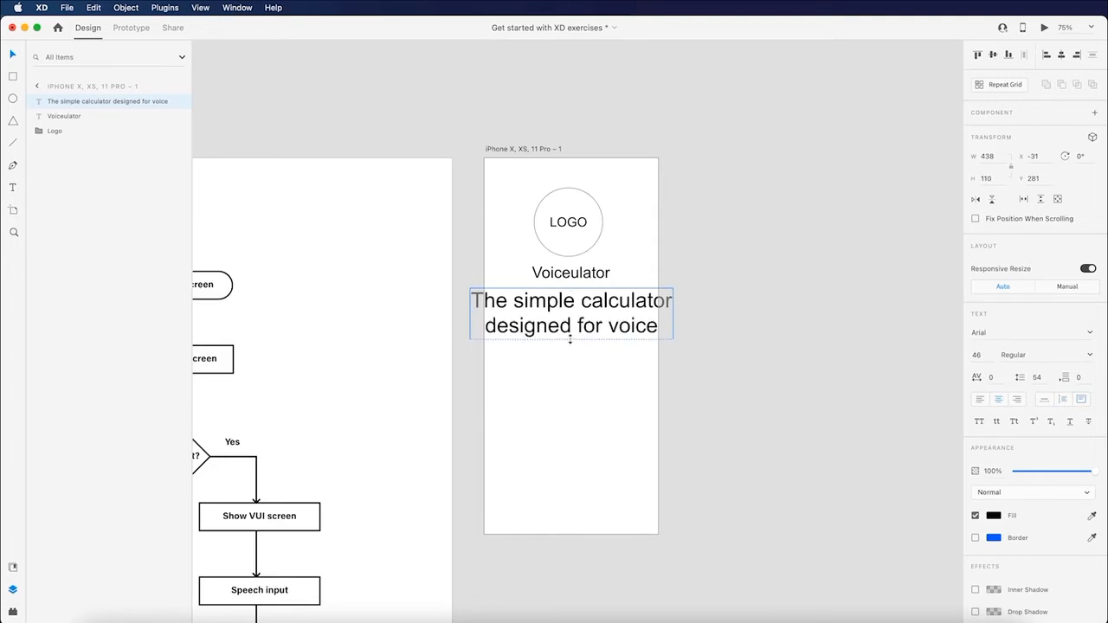
{"action": "left_click", "coordinate": [1044, 400]}
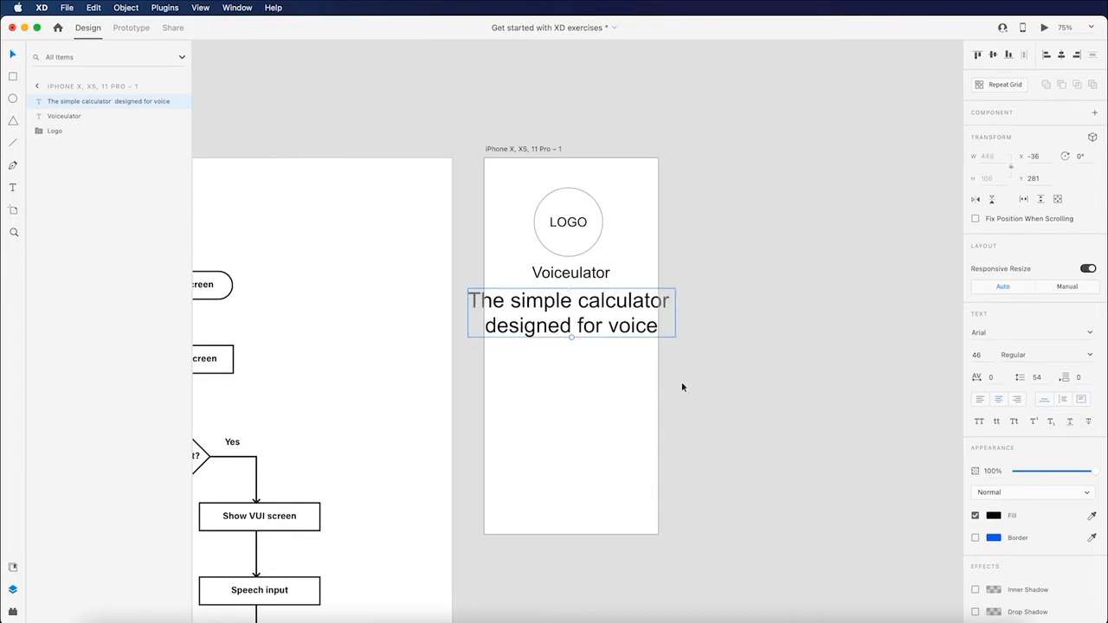
{"action": "left_click_drag", "start_coordinate": [571, 338], "coordinate": [580, 308]}
{"action": "left_click", "coordinate": [796, 337]}
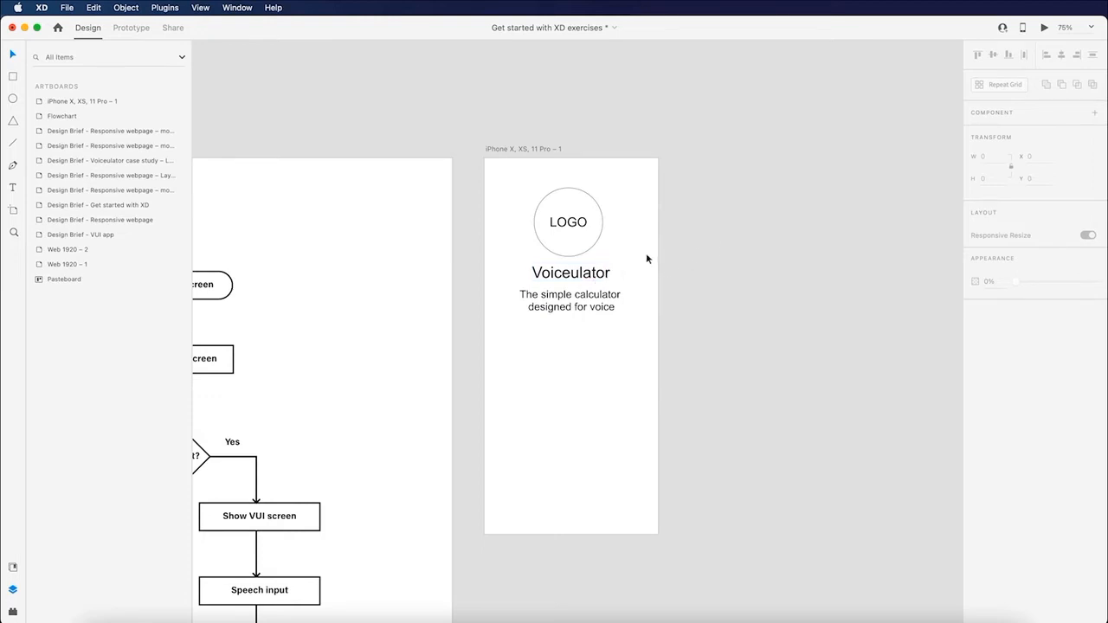
Duplicate the tagline straight down to about Y 416 and reduce the copy to size 20.
{"action": "left_click", "coordinate": [584, 300]}
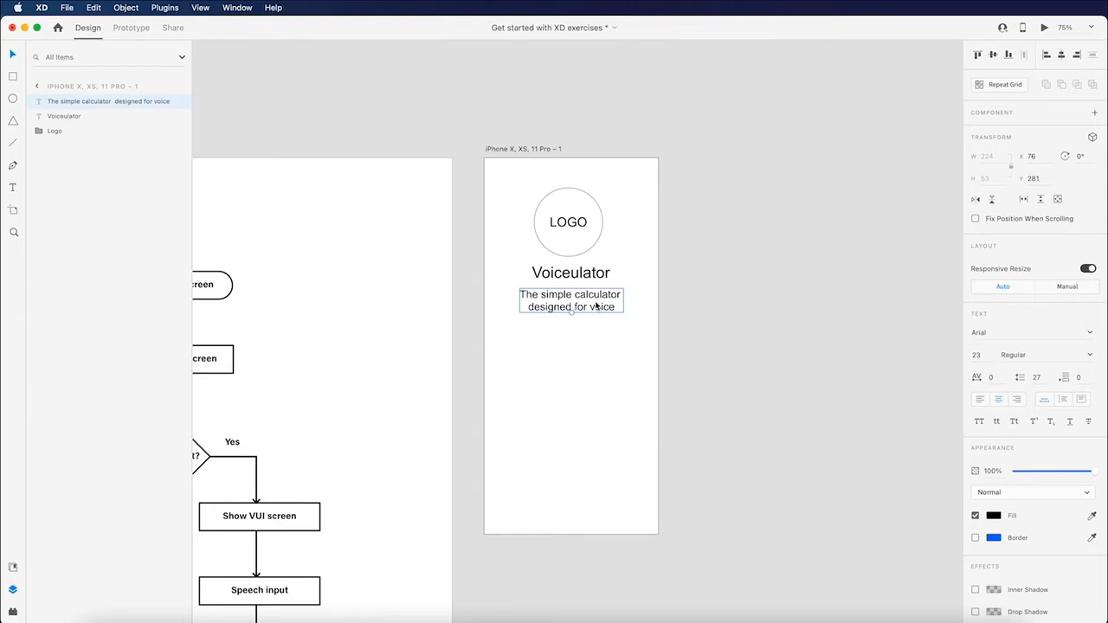
{"action": "left_click_drag", "start_coordinate": [597, 306], "coordinate": [592, 365]}
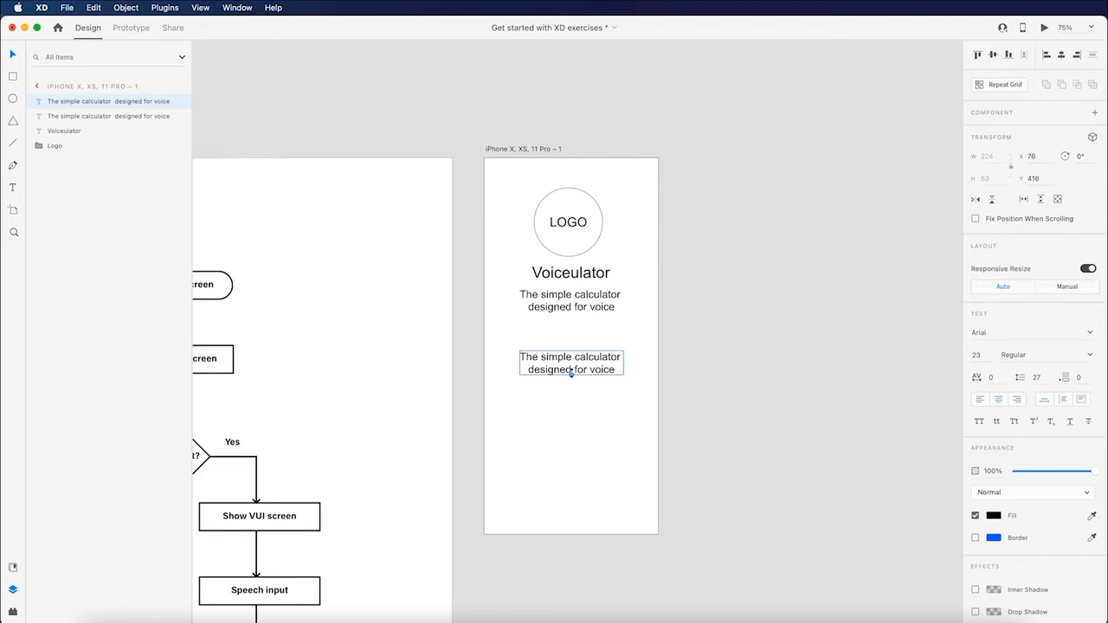
{"action": "left_click_drag", "start_coordinate": [571, 374], "coordinate": [572, 372]}
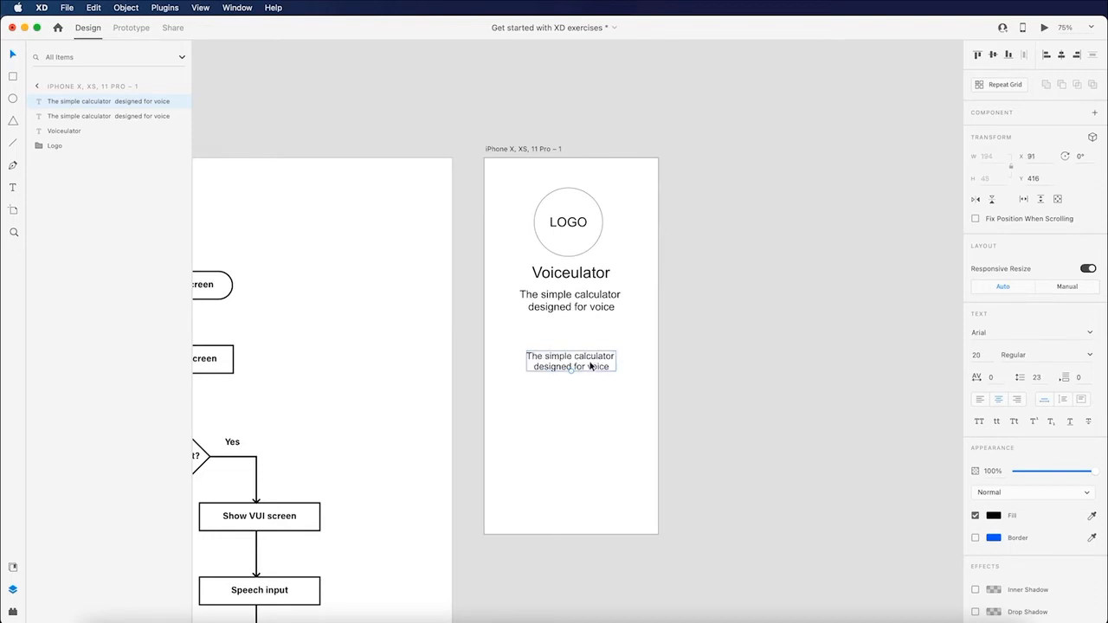
Replace the copy's text with "To start calculating by voice, simply select the microphone symbol.", make it 238 px wide and centre it on the artboard.
{"action": "double_click", "coordinate": [592, 367]}
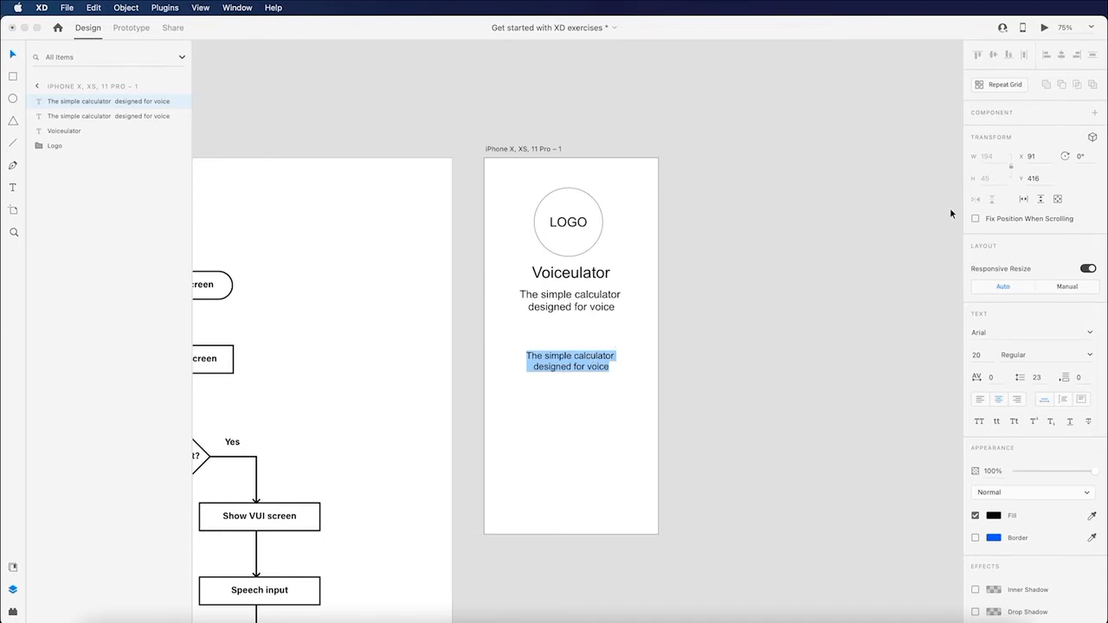
{"action": "key", "text": "BackSpace"}
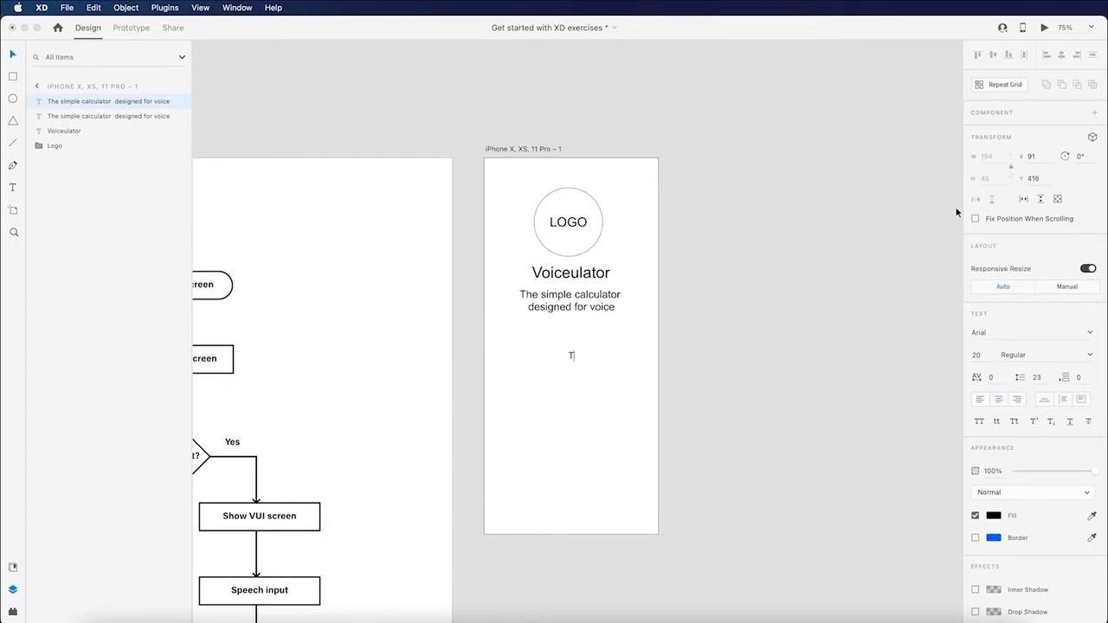
{"action": "type", "text": "To start calculating by voice, simply select the microphone symbol."}
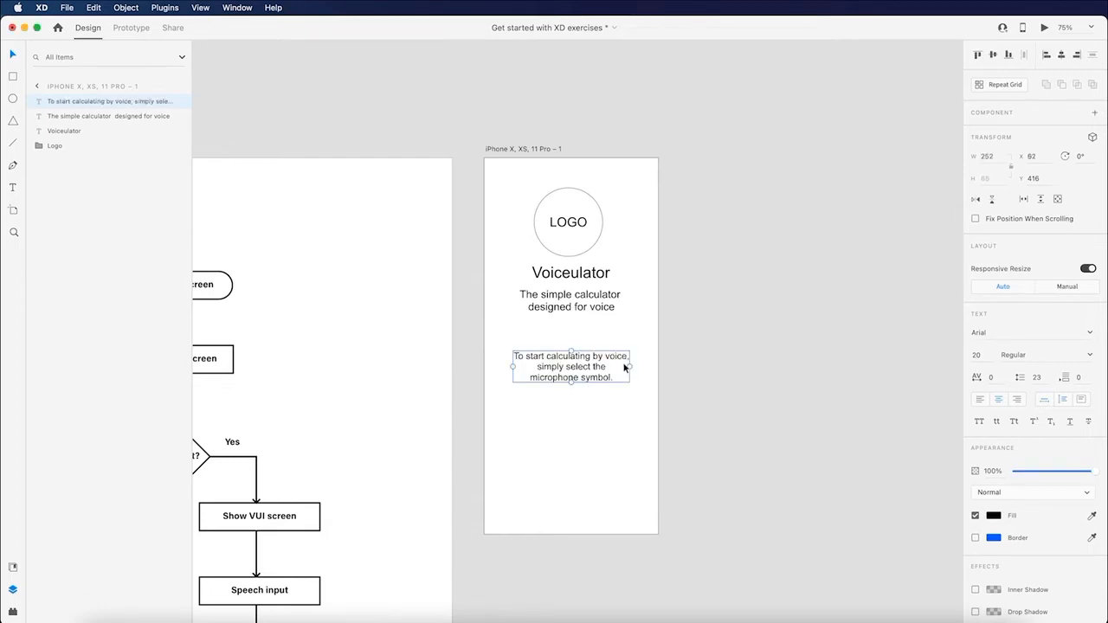
{"action": "left_click_drag", "start_coordinate": [630, 367], "coordinate": [623, 367]}
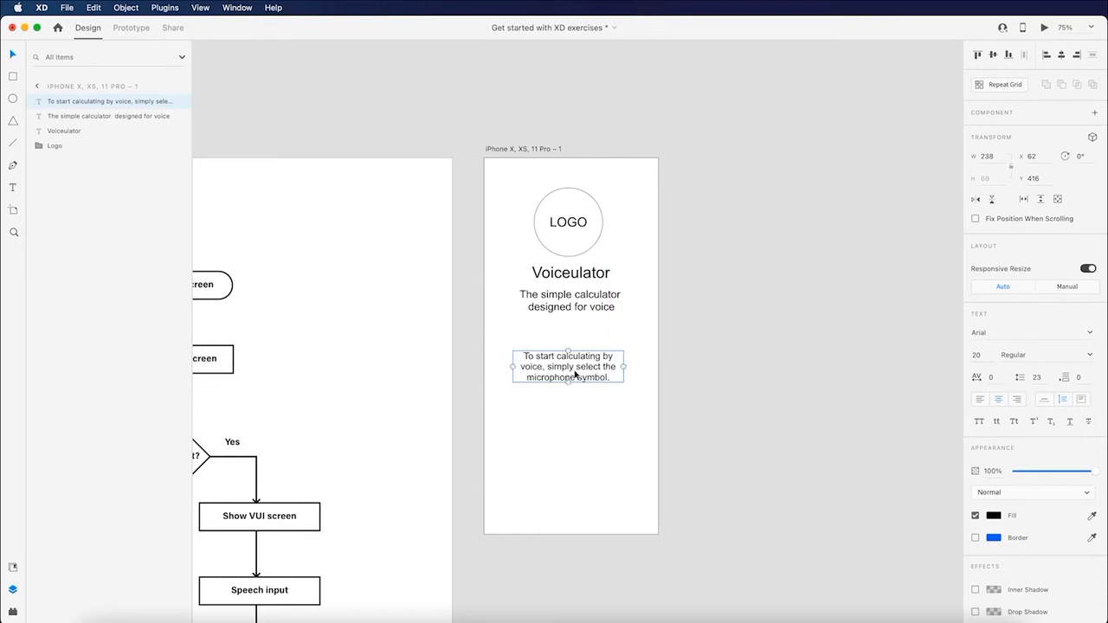
{"action": "left_click_drag", "start_coordinate": [575, 373], "coordinate": [582, 373]}
Add a second paragraph to the instructions after a blank line: "To return to the calculator, simply select the plus/minus symbol.".
{"action": "double_click", "coordinate": [600, 377]}
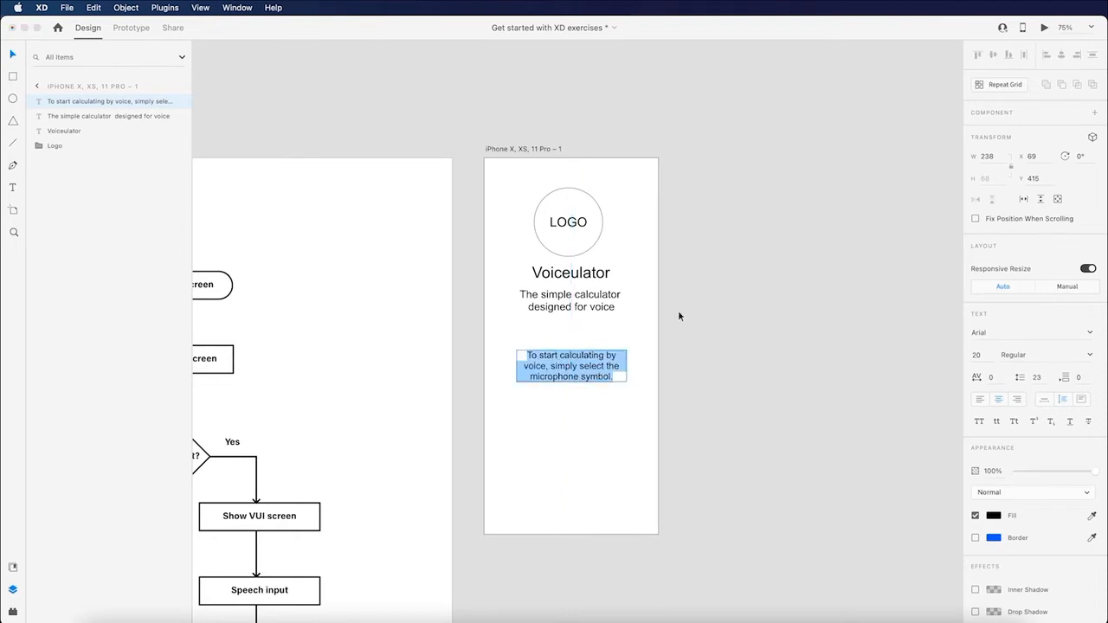
{"action": "key", "text": "Right"}
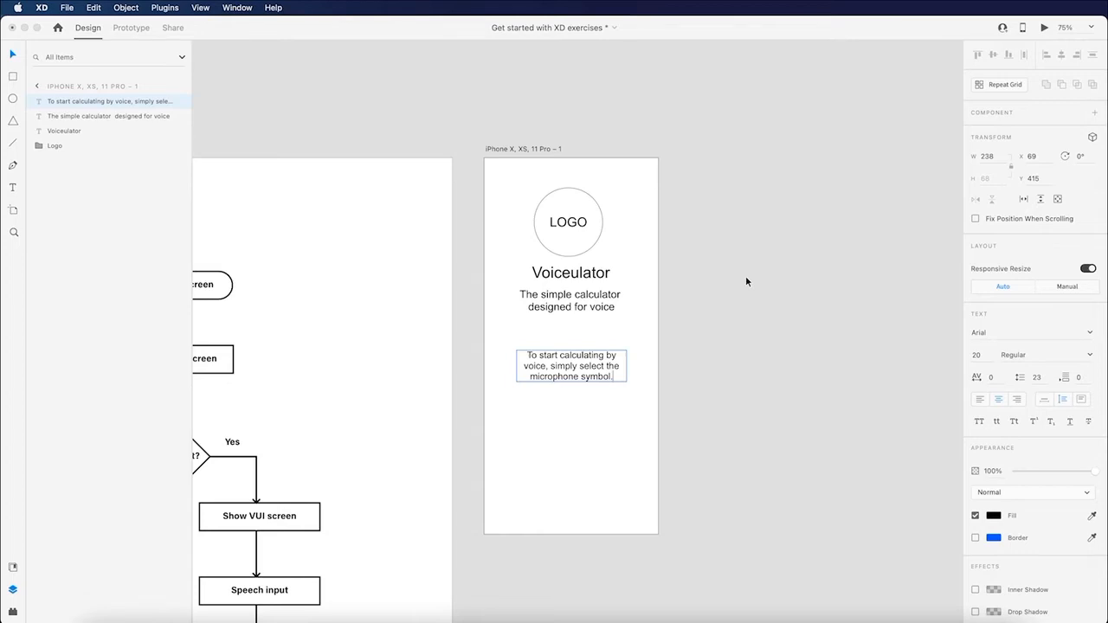
{"action": "key", "text": "Return"}
{"action": "key", "text": "Return"}
{"action": "type", "text": "T"}
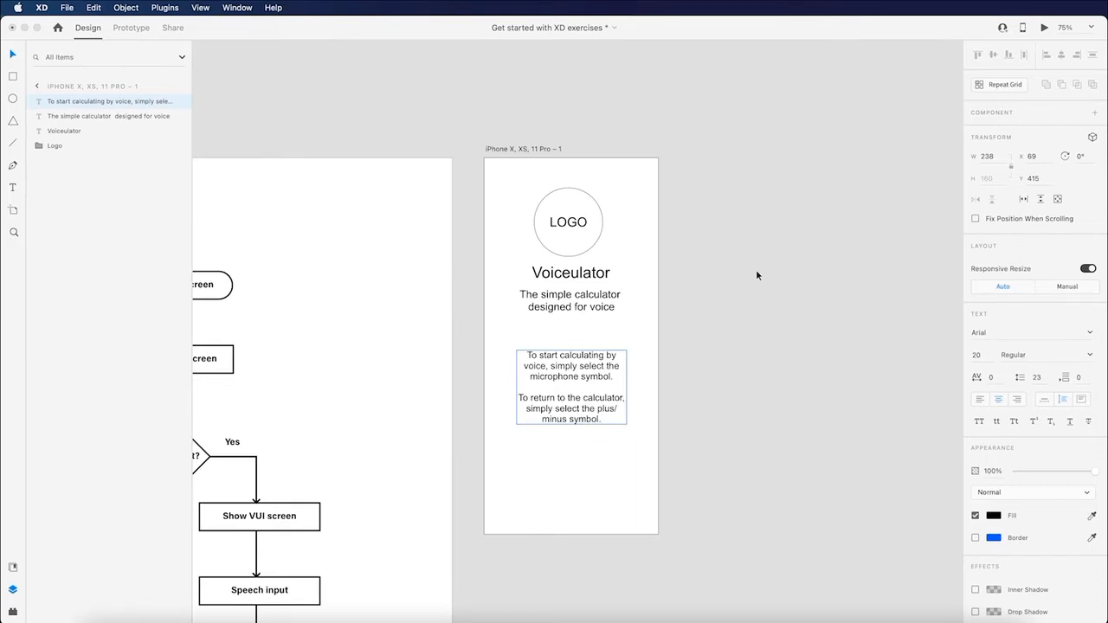
{"action": "left_click", "coordinate": [748, 307]}
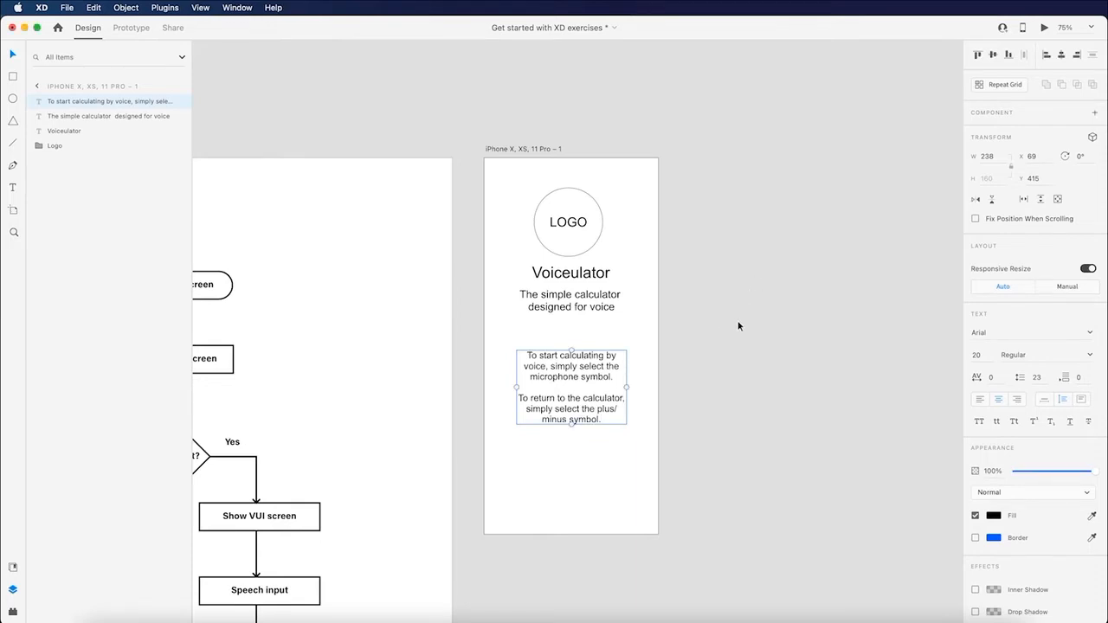
{"action": "left_click", "coordinate": [705, 419]}
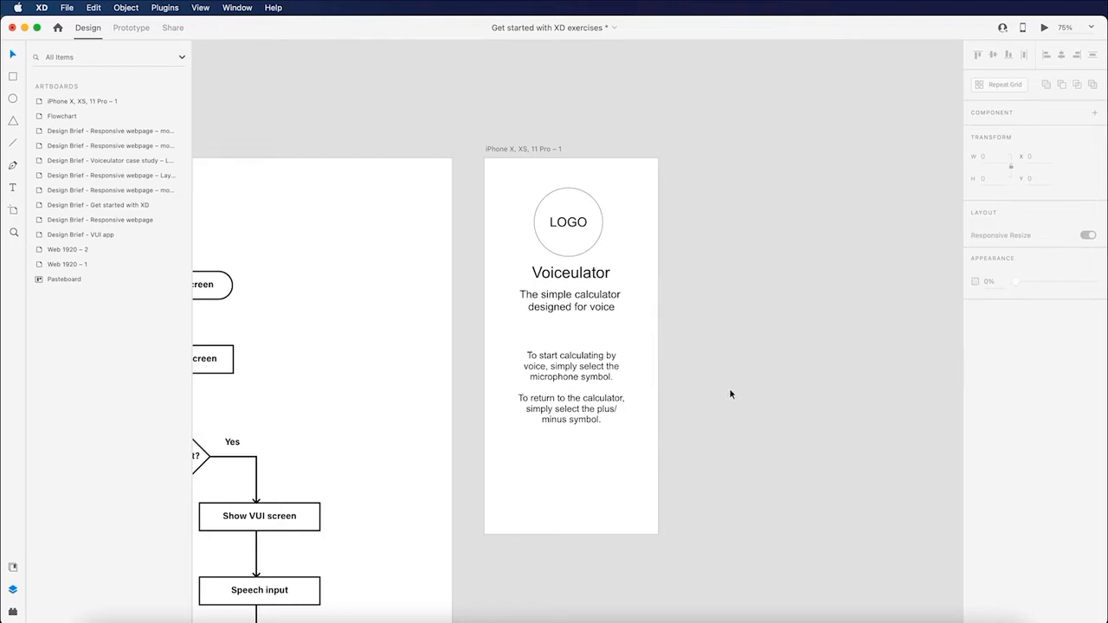
Draw a button rectangle about 262 by 70 px with corner radius 33 below the instructions and centre it at about X 57, Y 668.
{"action": "scroll", "coordinate": [729, 382], "scroll_direction": "down", "scroll_amount": 1}
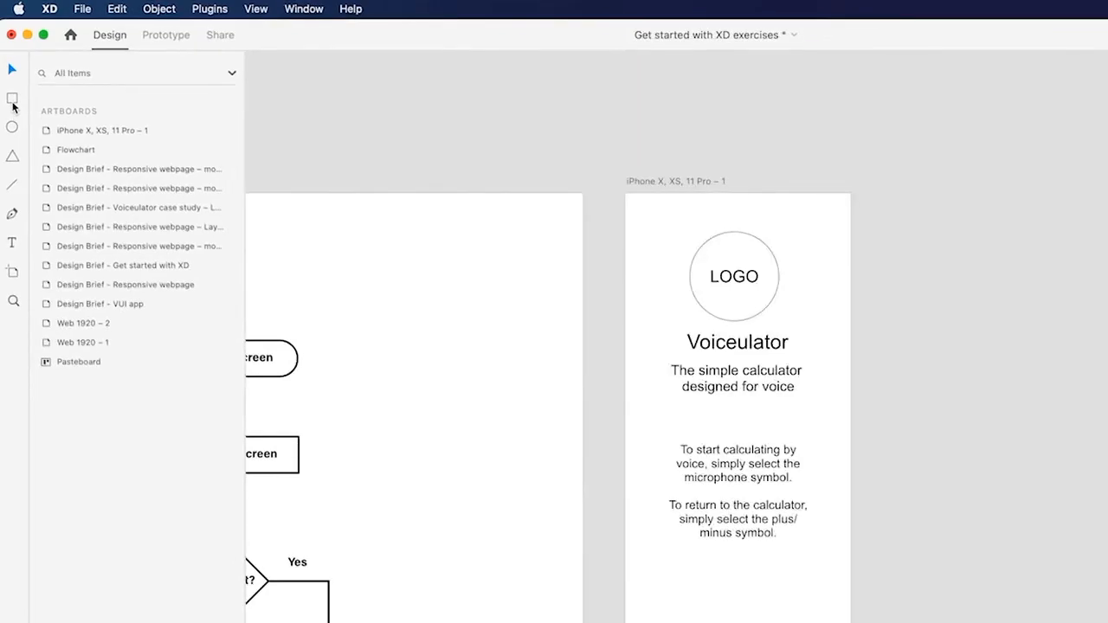
{"action": "left_click", "coordinate": [13, 76]}
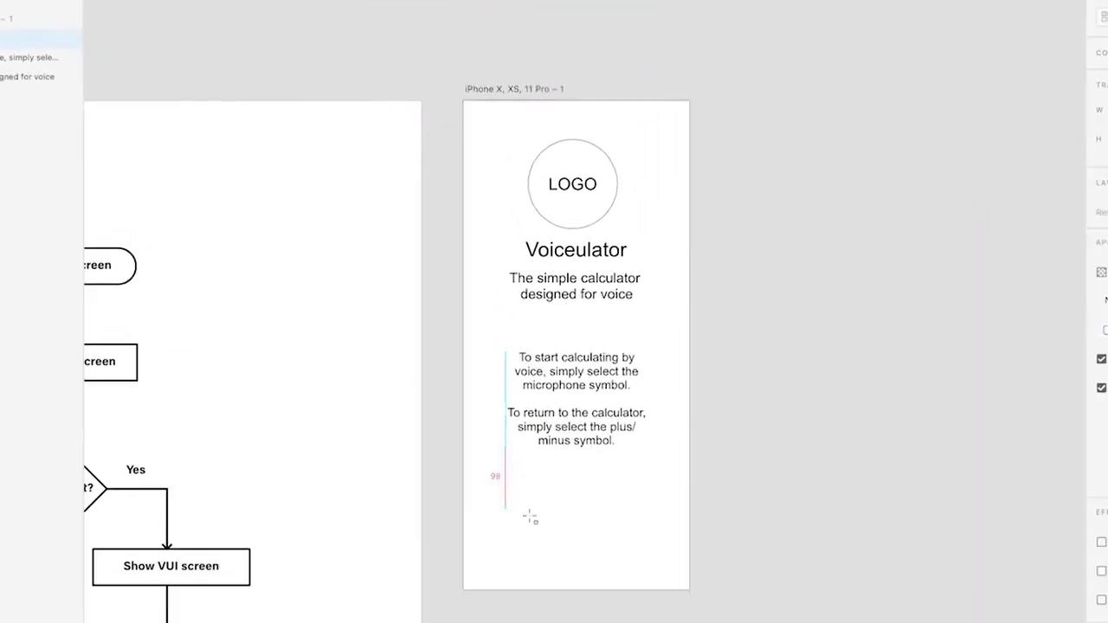
{"action": "left_click_drag", "start_coordinate": [517, 460], "coordinate": [616, 484]}
{"action": "mouse_move", "coordinate": [636, 537]}
{"action": "left_mouse_down"}
{"action": "mouse_move", "coordinate": [665, 549]}
{"action": "mouse_move", "coordinate": [642, 528]}
{"action": "left_mouse_up"}
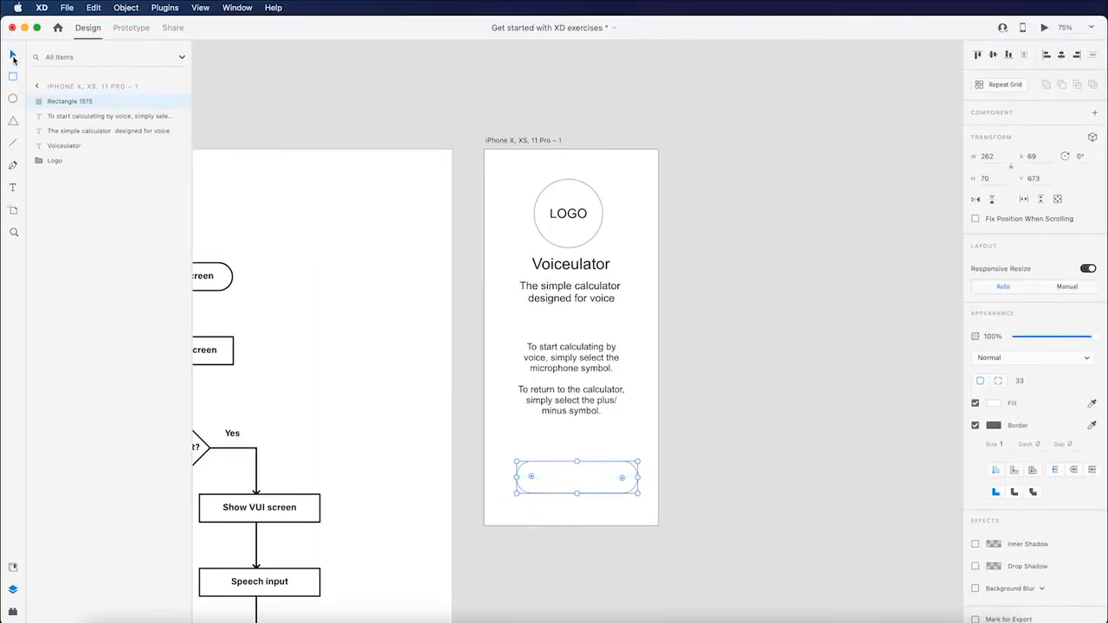
{"action": "left_click", "coordinate": [13, 58]}
{"action": "left_click_drag", "start_coordinate": [596, 478], "coordinate": [584, 479]}
Add the label "Got it" and centre it inside the button rectangle, at about X 133, Y 677.
{"action": "left_click", "coordinate": [14, 188]}
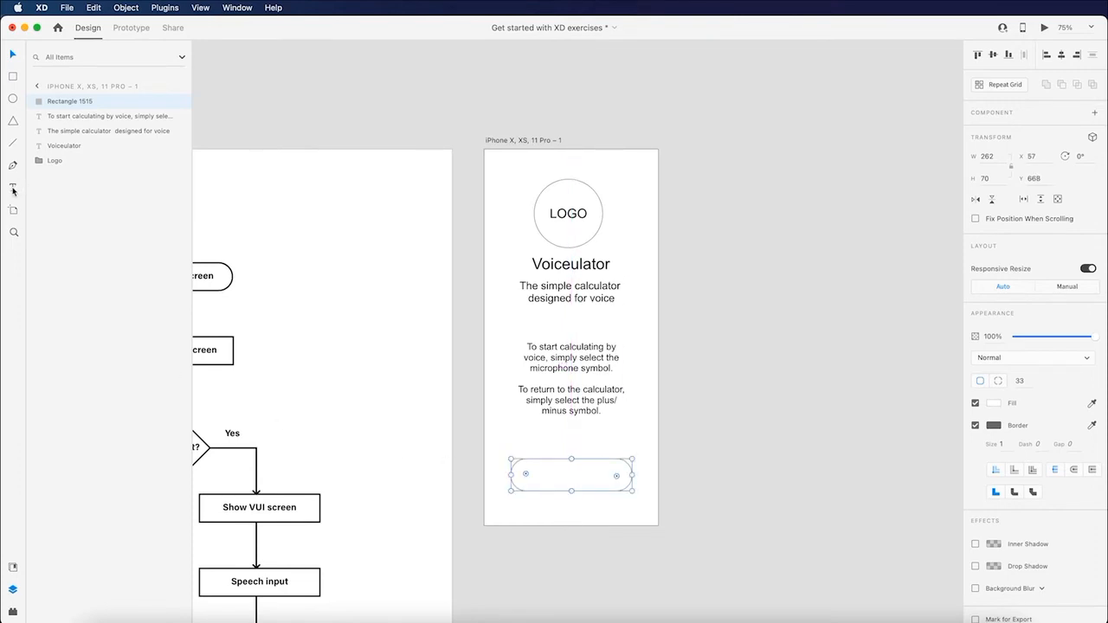
{"action": "left_click", "coordinate": [552, 472]}
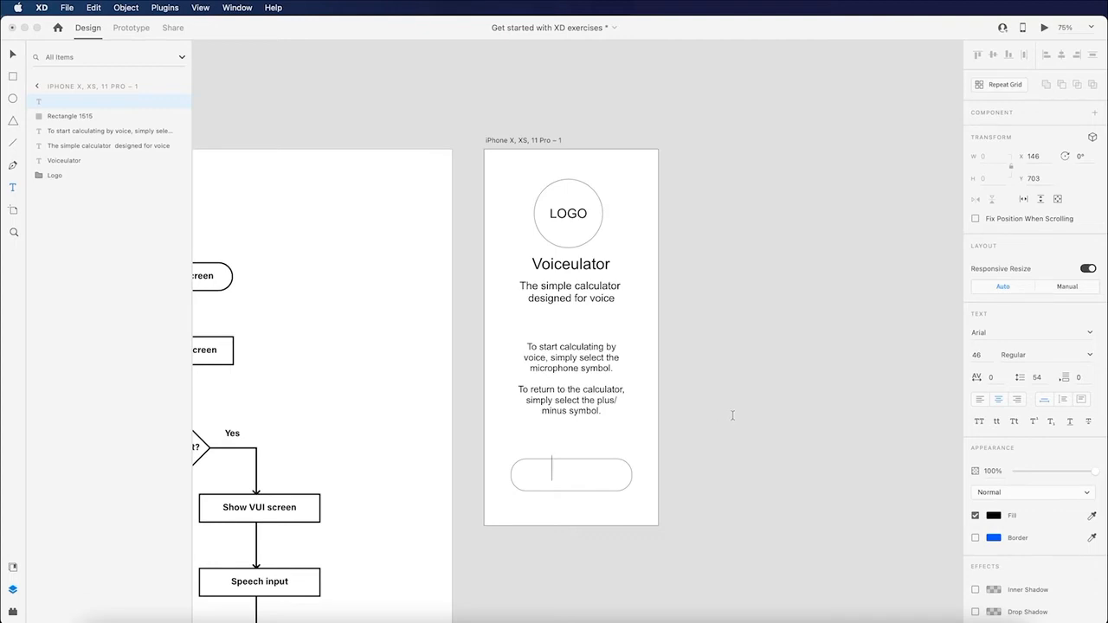
{"action": "type", "text": "Got it"}
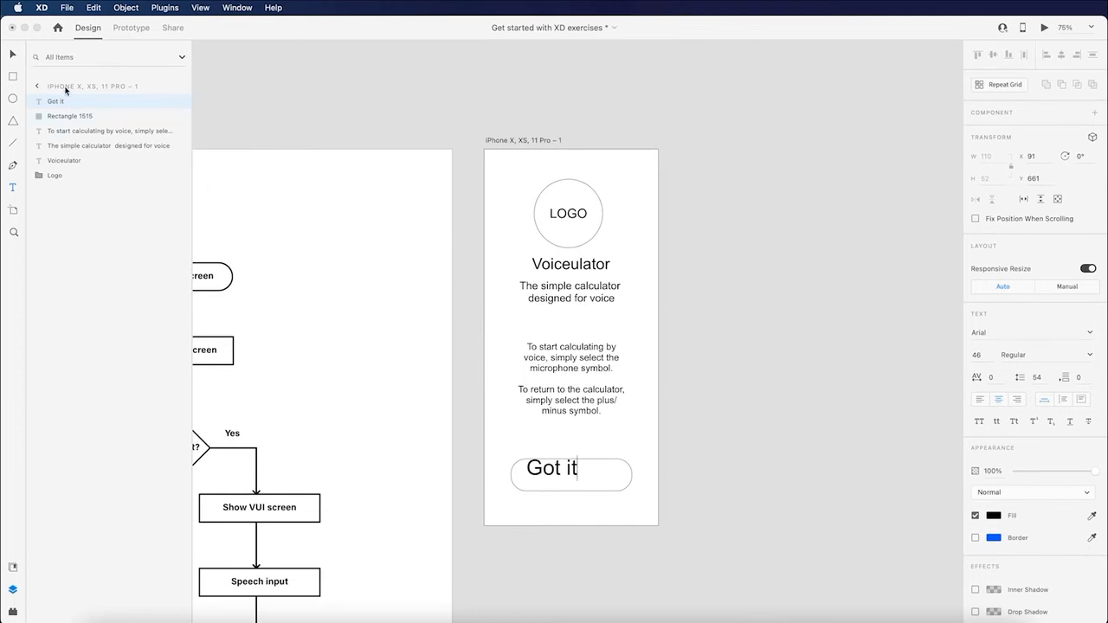
{"action": "left_click", "coordinate": [13, 54]}
{"action": "left_click_drag", "start_coordinate": [558, 471], "coordinate": [574, 479]}
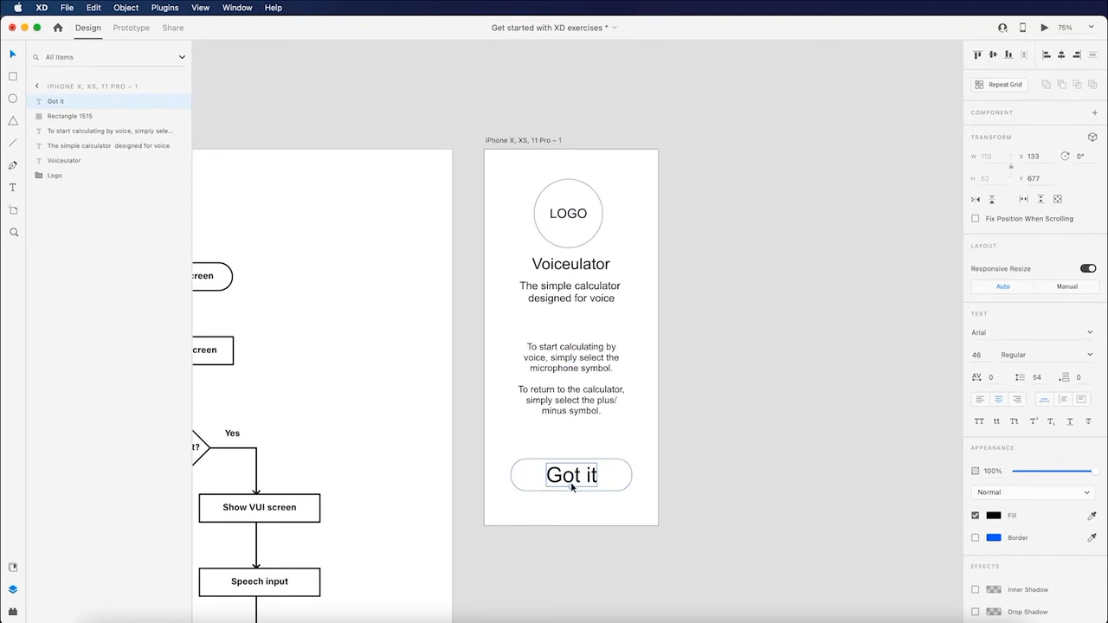
Reduce the "Got it" label to about size 35 and then slightly smaller, keeping it centred in the button.
{"action": "left_click_drag", "start_coordinate": [572, 487], "coordinate": [578, 477]}
{"action": "left_click", "coordinate": [715, 524]}
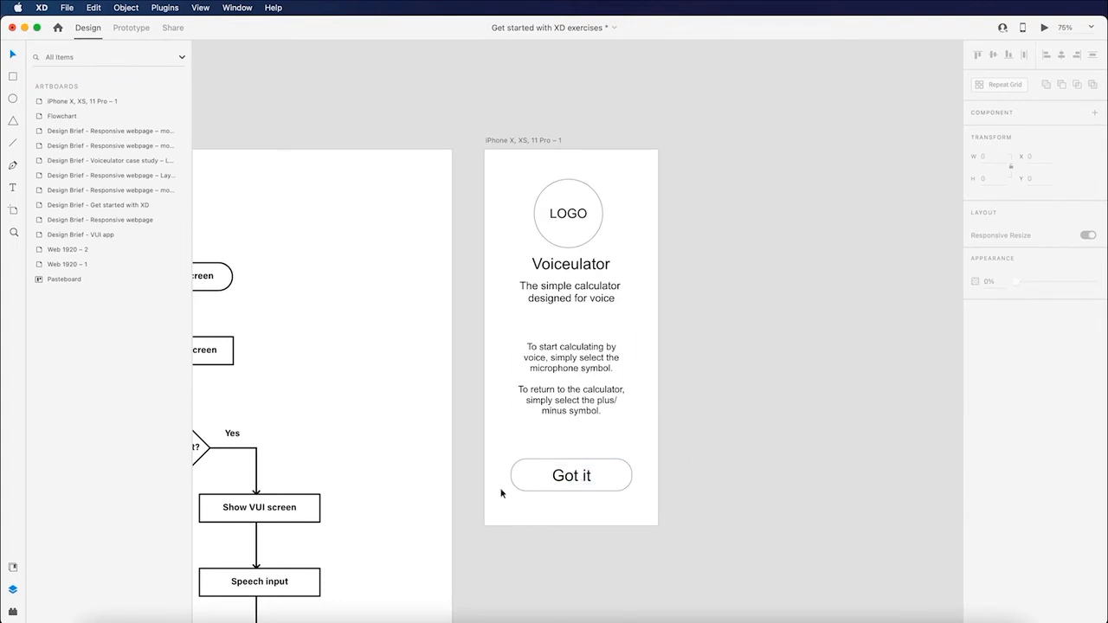
{"action": "left_click", "coordinate": [570, 487]}
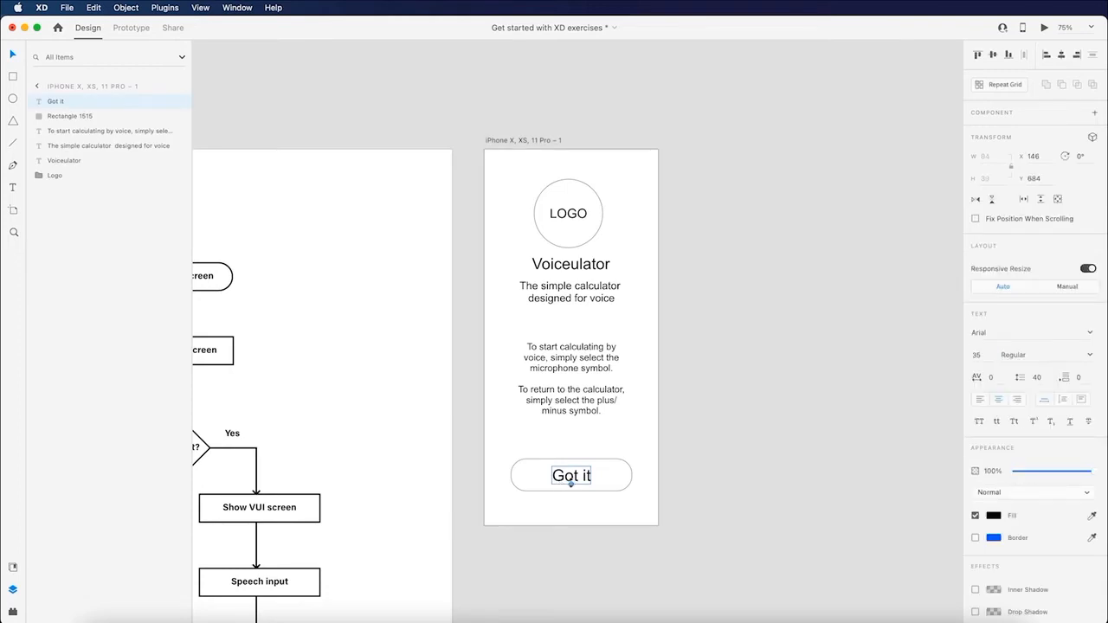
{"action": "left_click_drag", "start_coordinate": [571, 484], "coordinate": [570, 480]}
{"action": "left_click", "coordinate": [772, 487]}
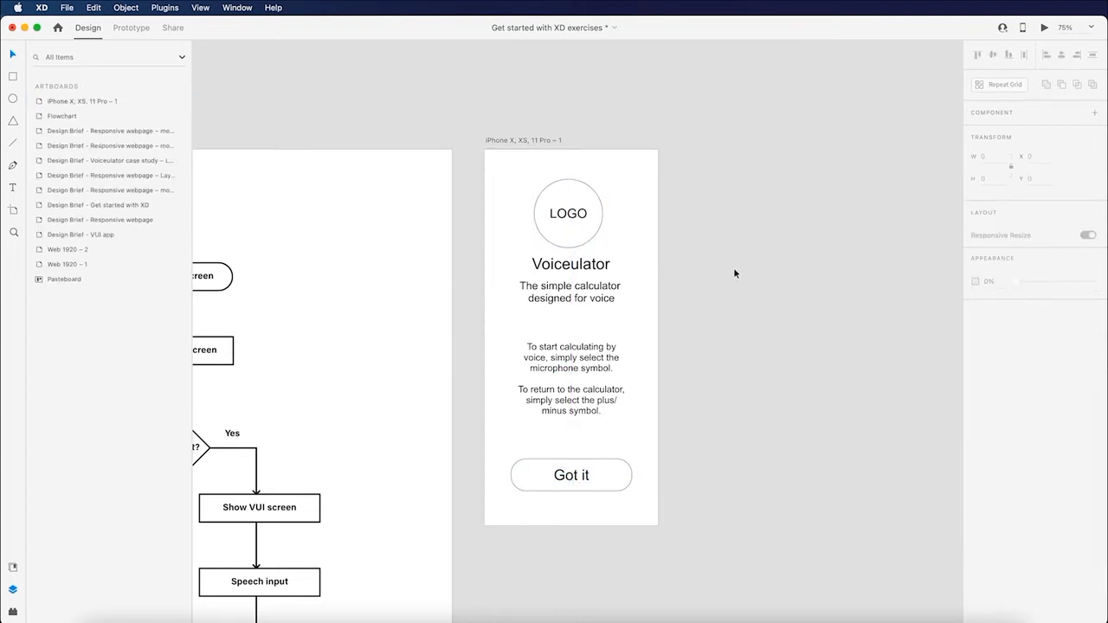
Rename the welcome screen artboard "iPhone X, XS, 11 Pro – wireframe - onboarding".
{"action": "scroll", "coordinate": [732, 268], "scroll_direction": "left", "scroll_amount": 3}
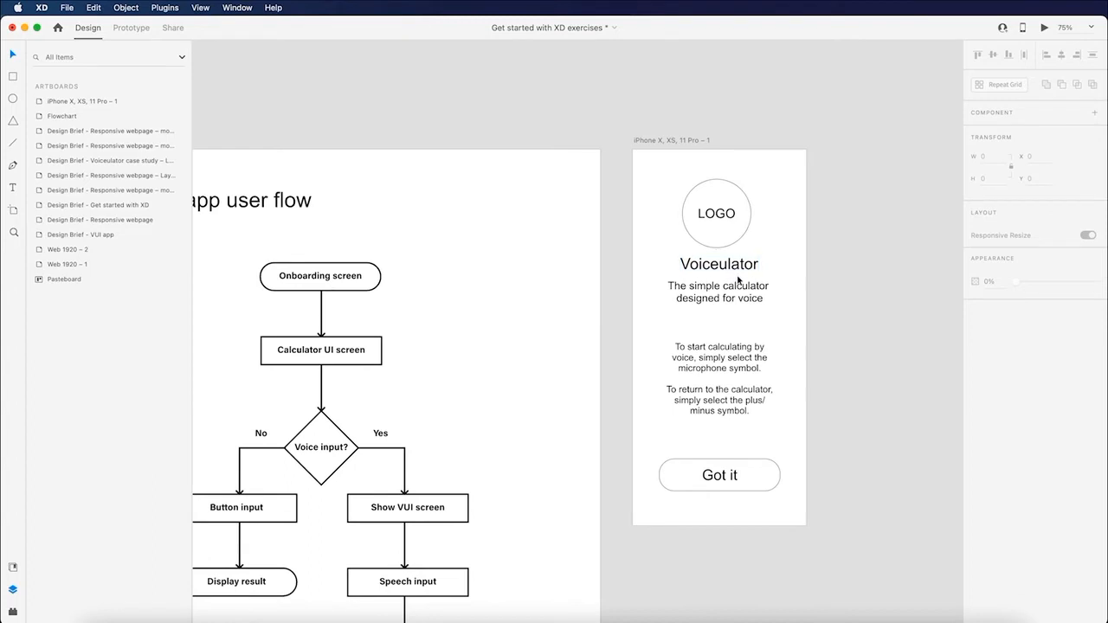
{"action": "scroll", "coordinate": [739, 279], "scroll_direction": "right", "scroll_amount": 5}
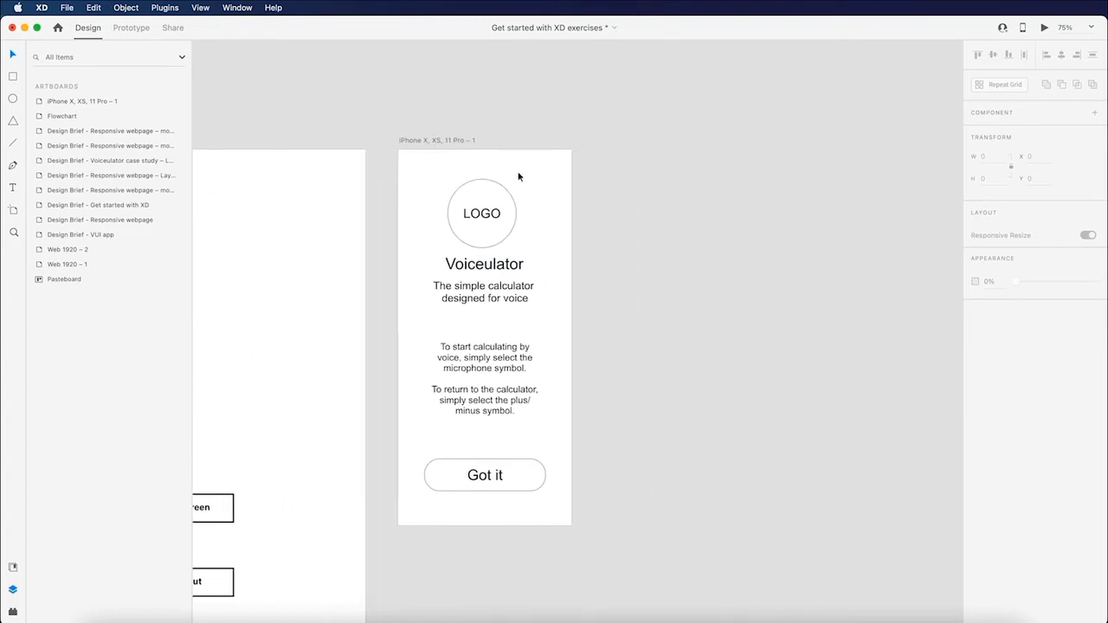
{"action": "left_click", "coordinate": [459, 143]}
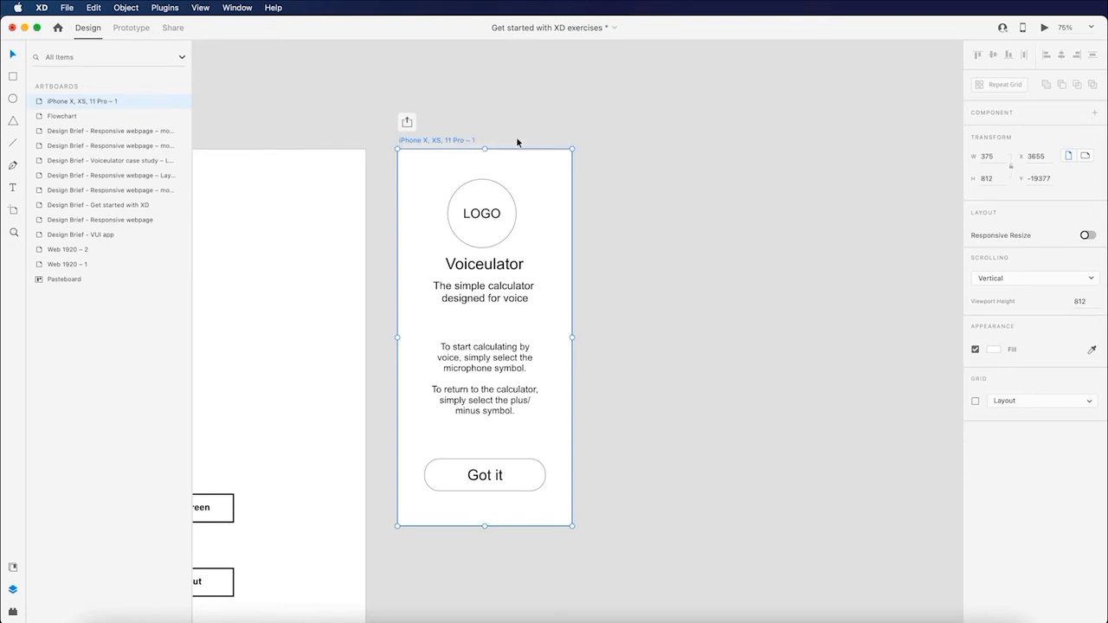
{"action": "double_click", "coordinate": [460, 141]}
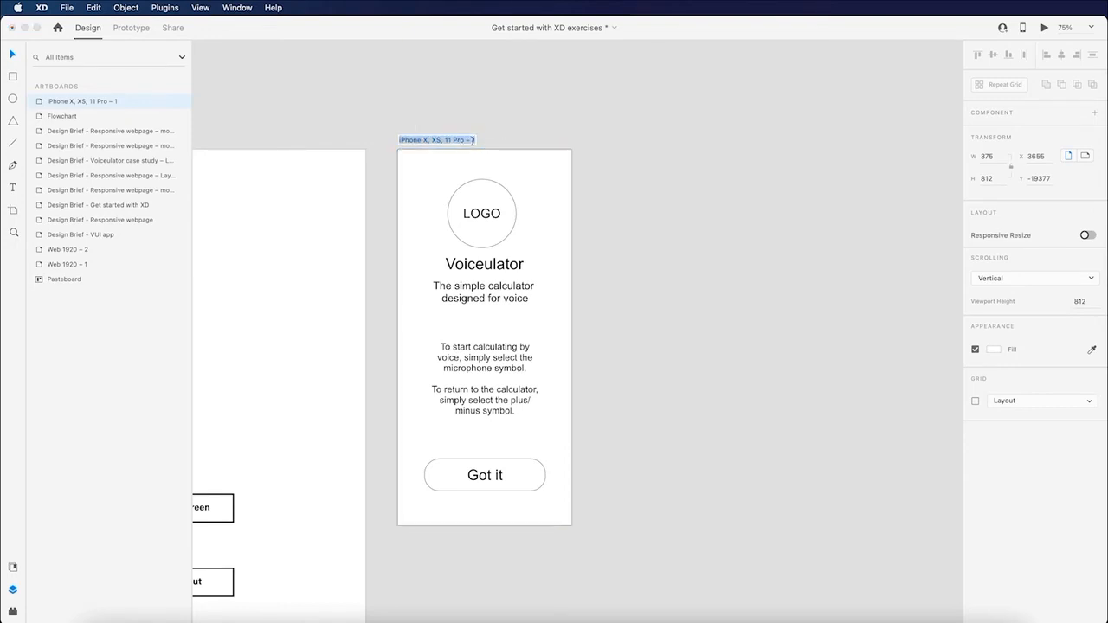
{"action": "left_click", "coordinate": [474, 140]}
{"action": "key", "text": "BackSpace"}
{"action": "type", "text": "wireframe – onboarding"}
{"action": "key", "text": "Return"}
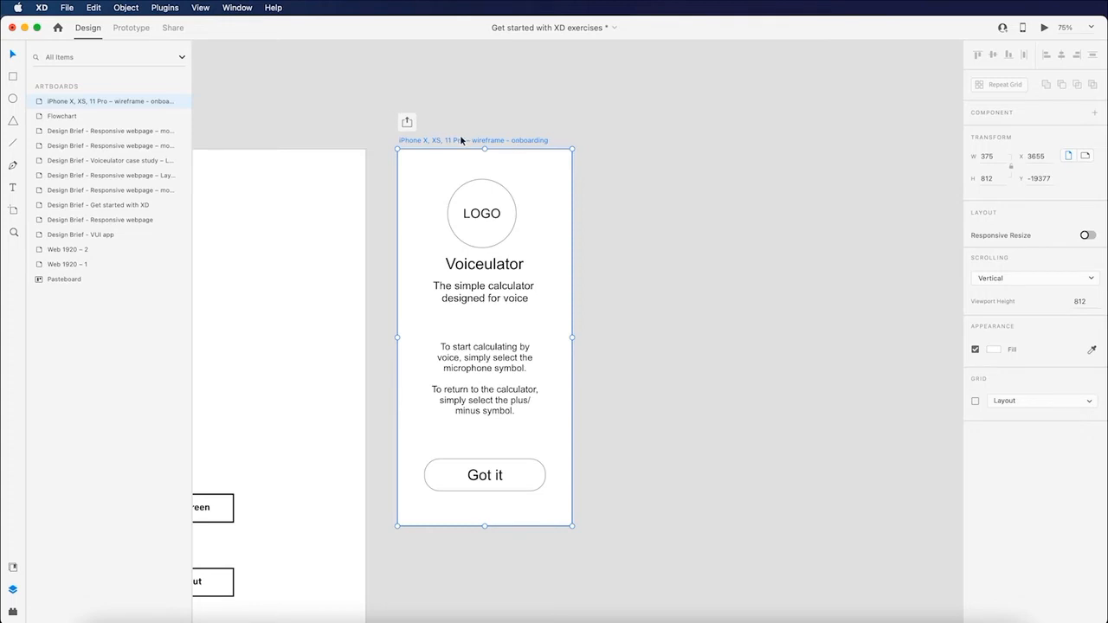
Duplicate the onboarding artboard beside the original at X 4100 and rename the copy "iPhone X, XS, 11 Pro – wireframe - calculator".
{"action": "left_click_drag", "start_coordinate": [461, 141], "coordinate": [669, 156]}
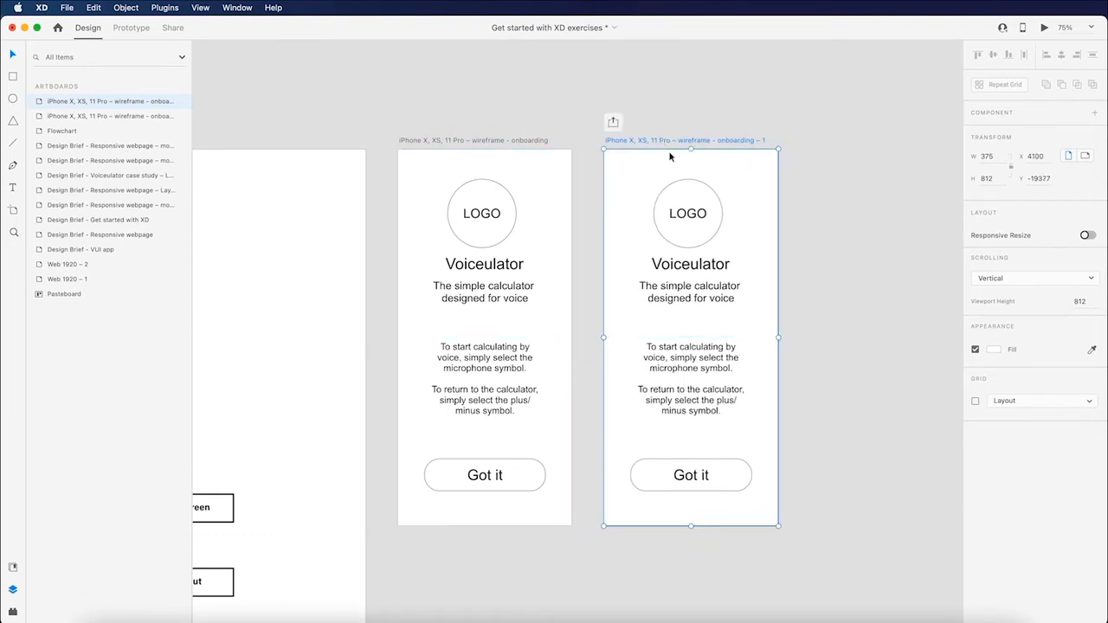
{"action": "double_click", "coordinate": [741, 141]}
{"action": "left_click_drag", "start_coordinate": [715, 141], "coordinate": [767, 141]}
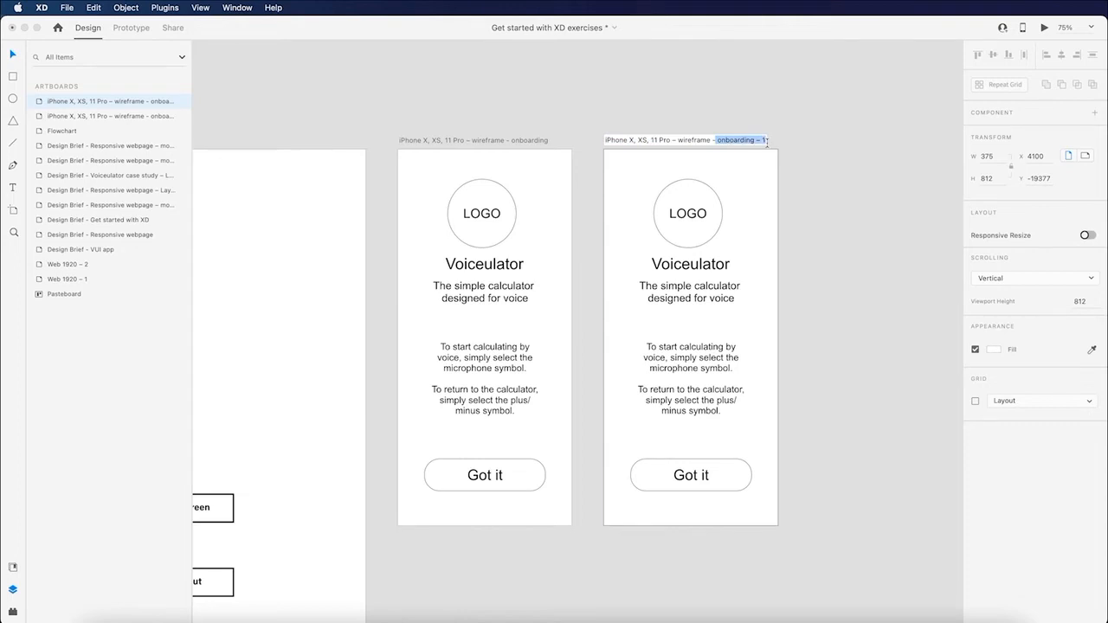
{"action": "type", "text": "calculator"}
{"action": "key", "text": "Return"}
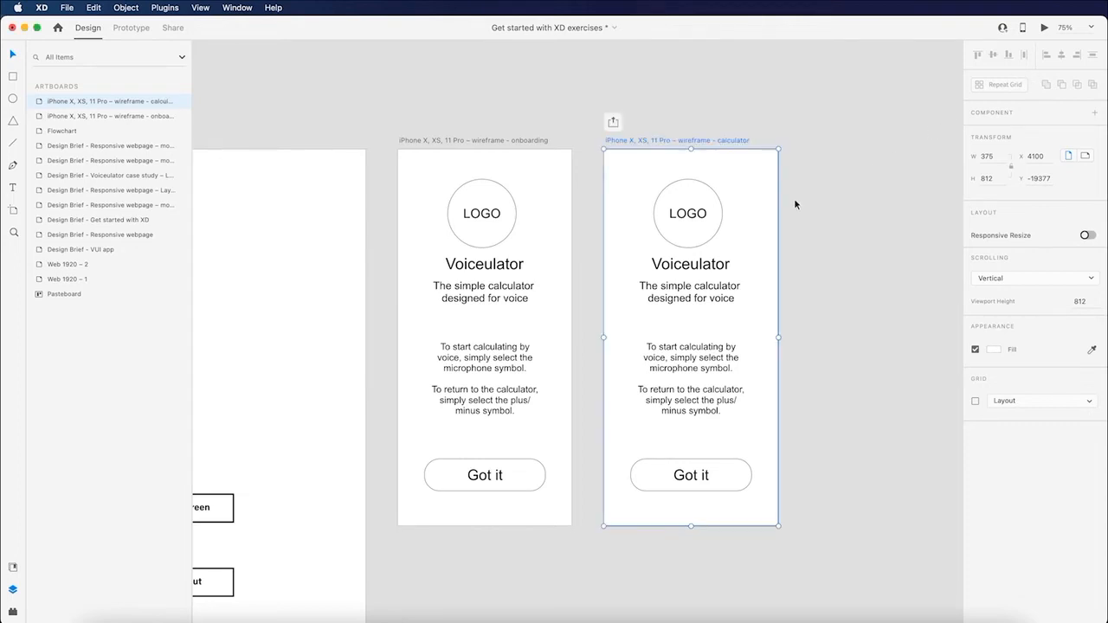
Delete everything on the calculator artboard, from the logo down to the "Got it" button.
{"action": "left_click", "coordinate": [708, 244]}
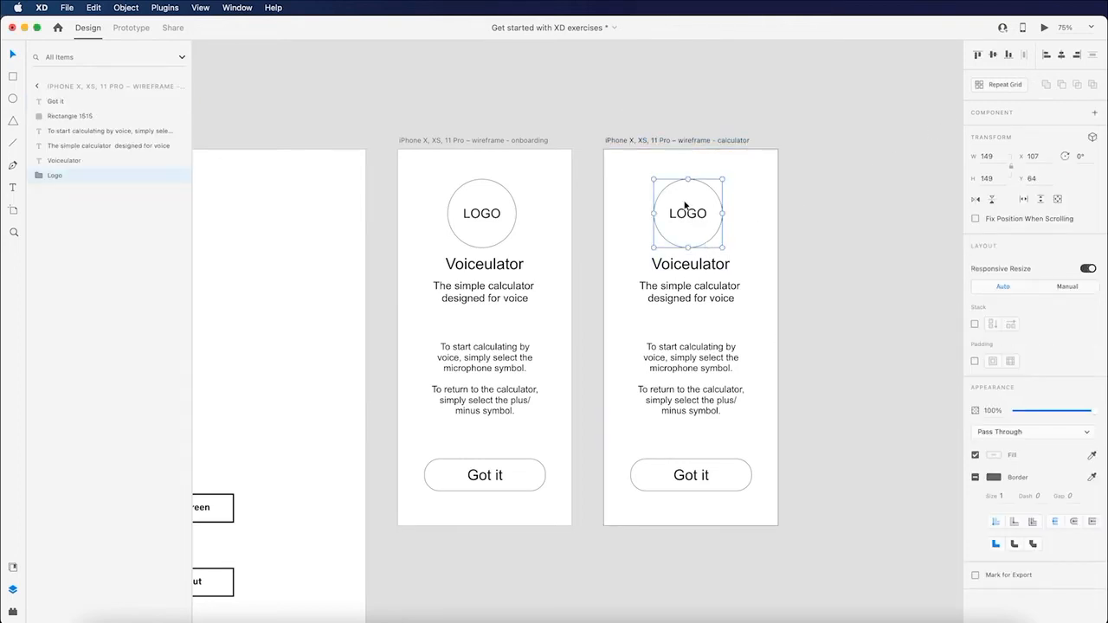
{"action": "left_click", "coordinate": [67, 102], "text": "shift"}
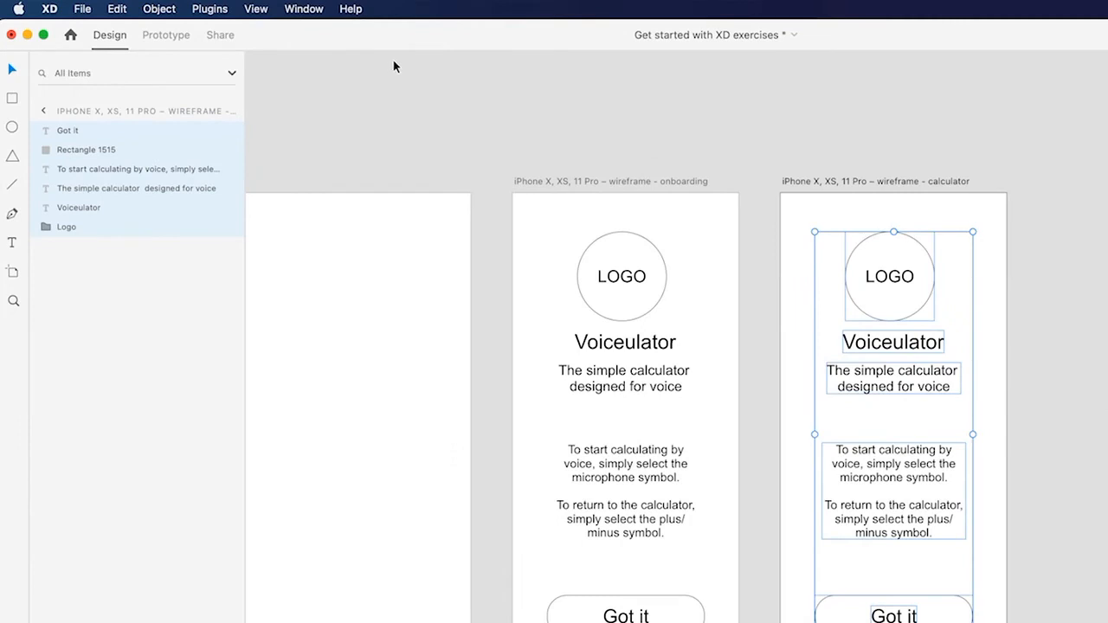
{"action": "key", "text": "Delete"}
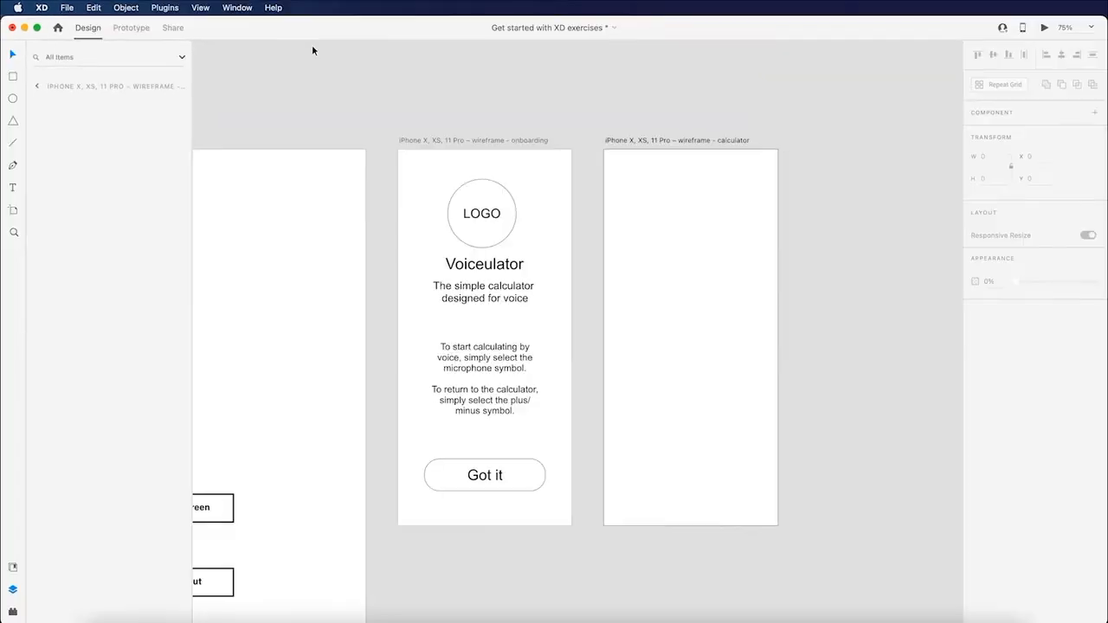
{"action": "key", "text": "Escape"}
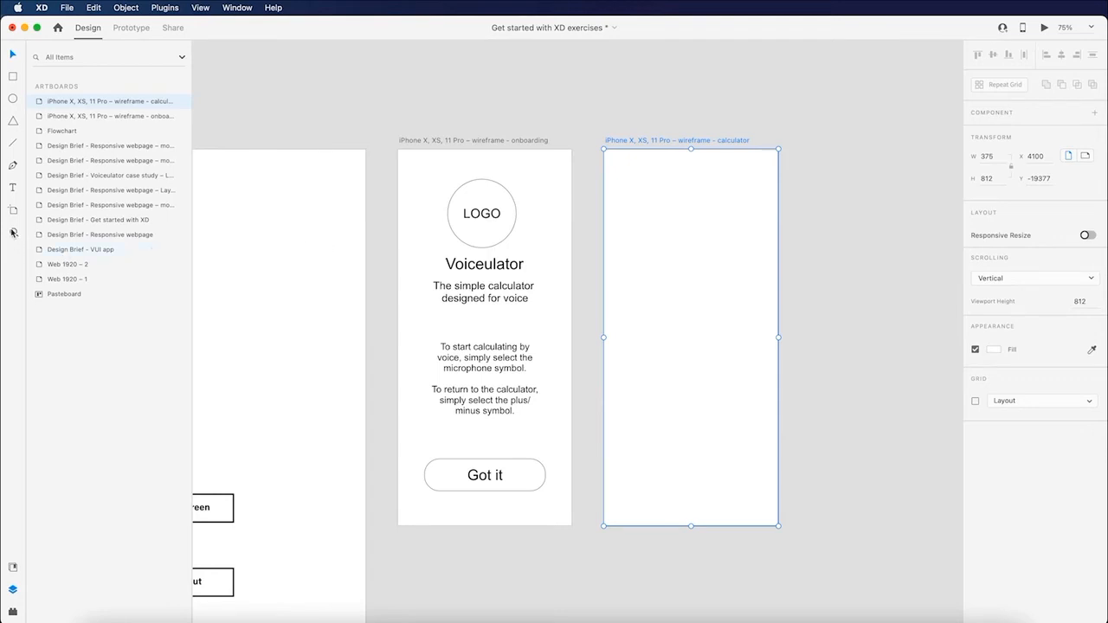
Draw a 64 by 64 px circle on the calculator artboard at about X 40, Y 320 and turn it into a Repeat Grid.
{"action": "left_click", "coordinate": [13, 102]}
{"action": "left_click_drag", "start_coordinate": [622, 298], "coordinate": [653, 328]}
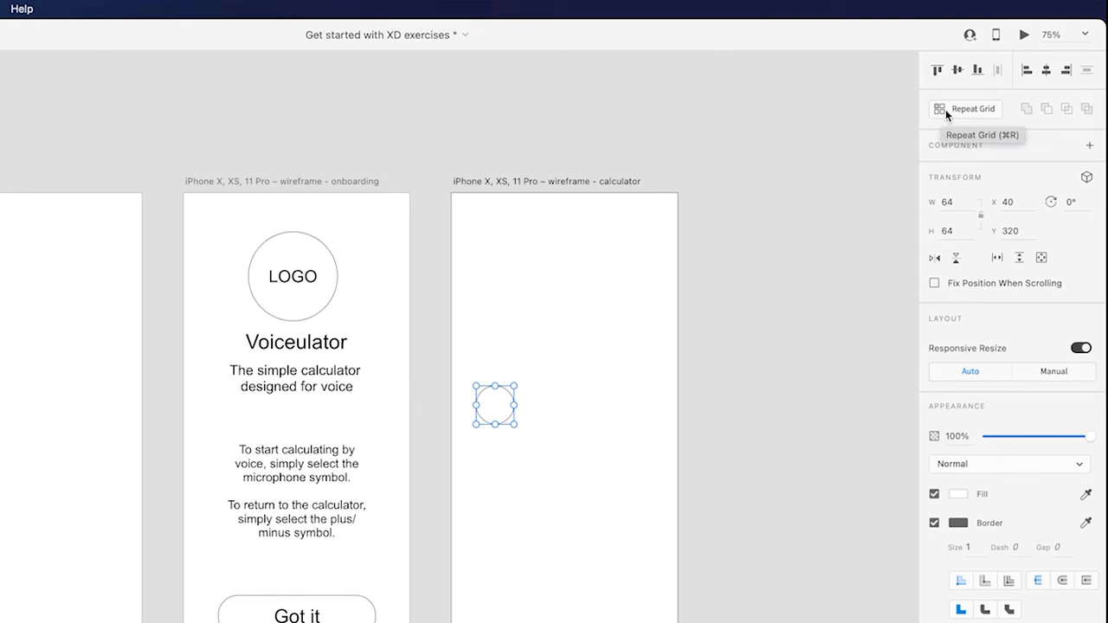
{"action": "left_click", "coordinate": [945, 109]}
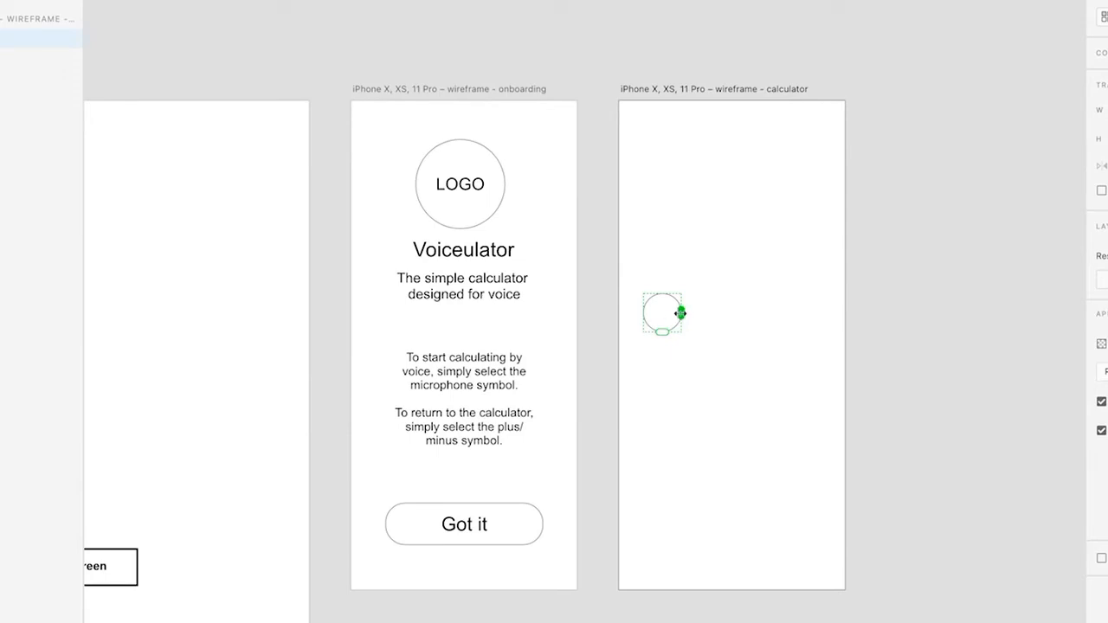
Repeat the circle into a grid of four columns and five rows, narrow the column gaps, and position it in the calculator artboard's lower part.
{"action": "left_click_drag", "start_coordinate": [680, 314], "coordinate": [840, 315]}
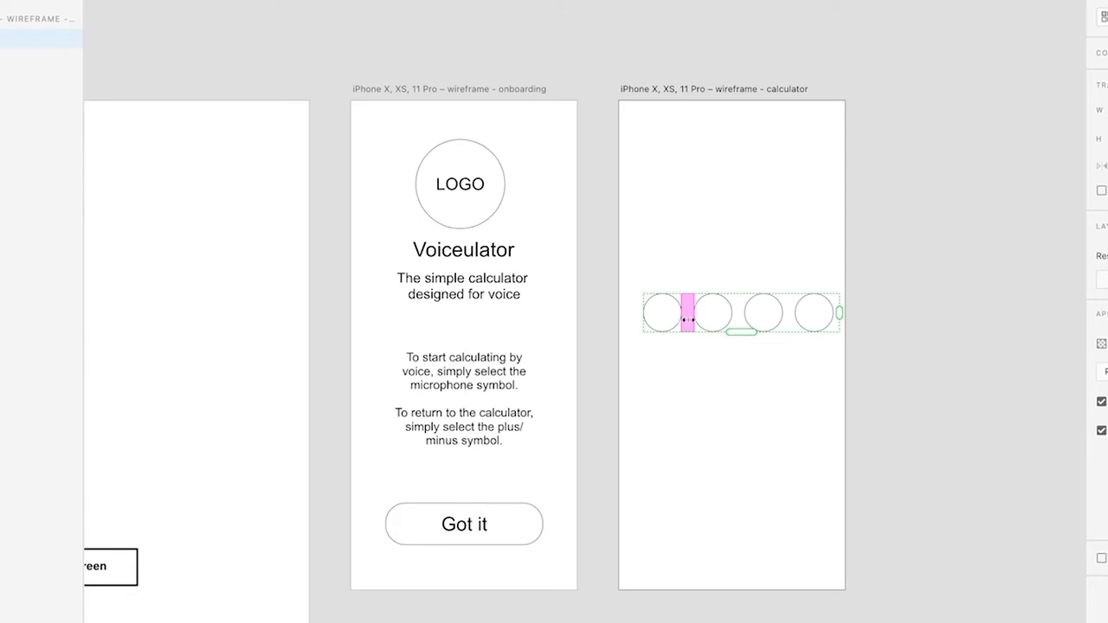
{"action": "left_click_drag", "start_coordinate": [688, 319], "coordinate": [680, 319]}
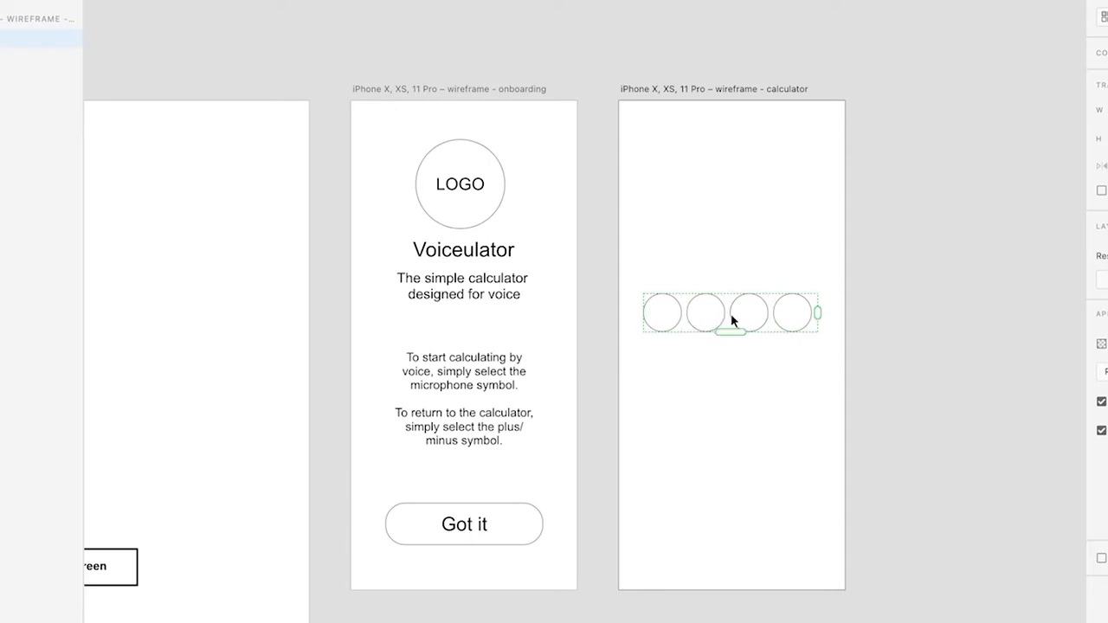
{"action": "left_click_drag", "start_coordinate": [730, 313], "coordinate": [732, 340]}
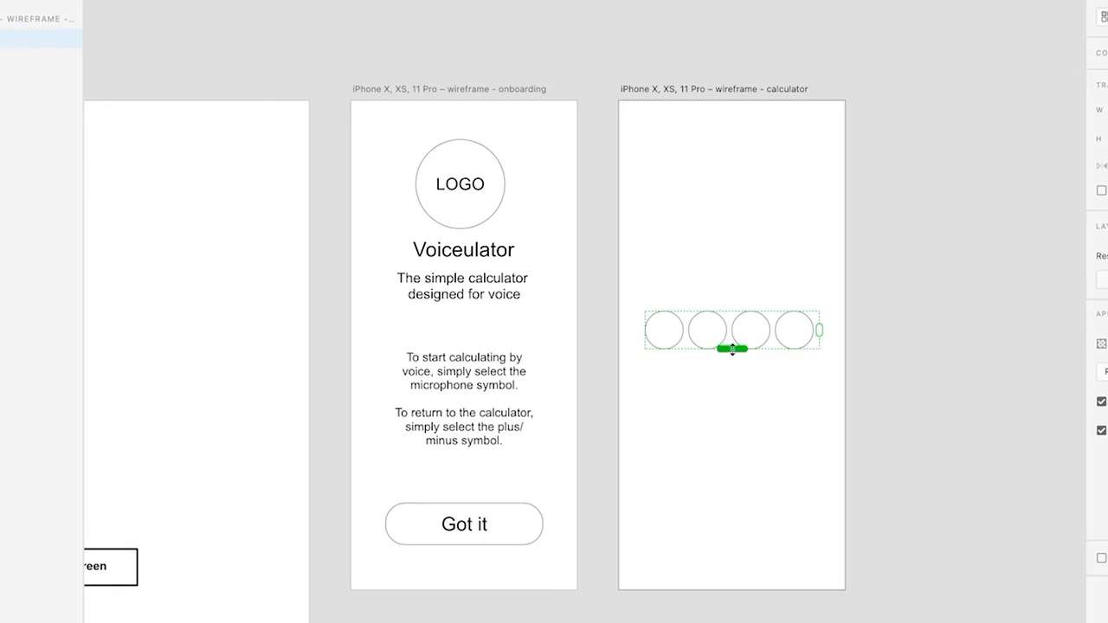
{"action": "left_click_drag", "start_coordinate": [732, 349], "coordinate": [724, 560]}
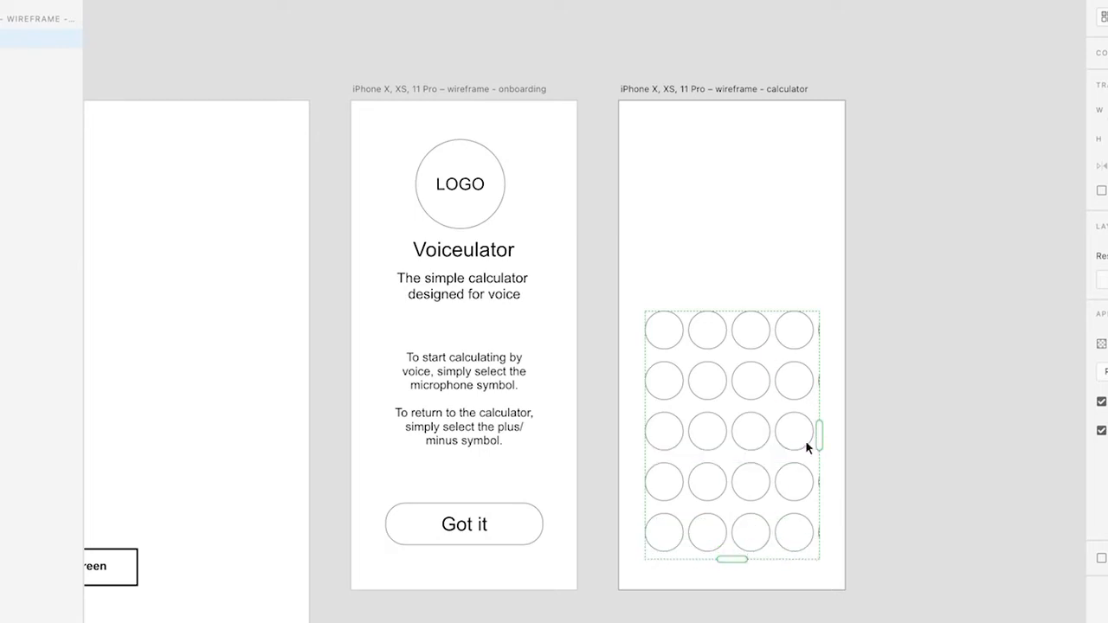
{"action": "left_click_drag", "start_coordinate": [819, 435], "coordinate": [816, 440]}
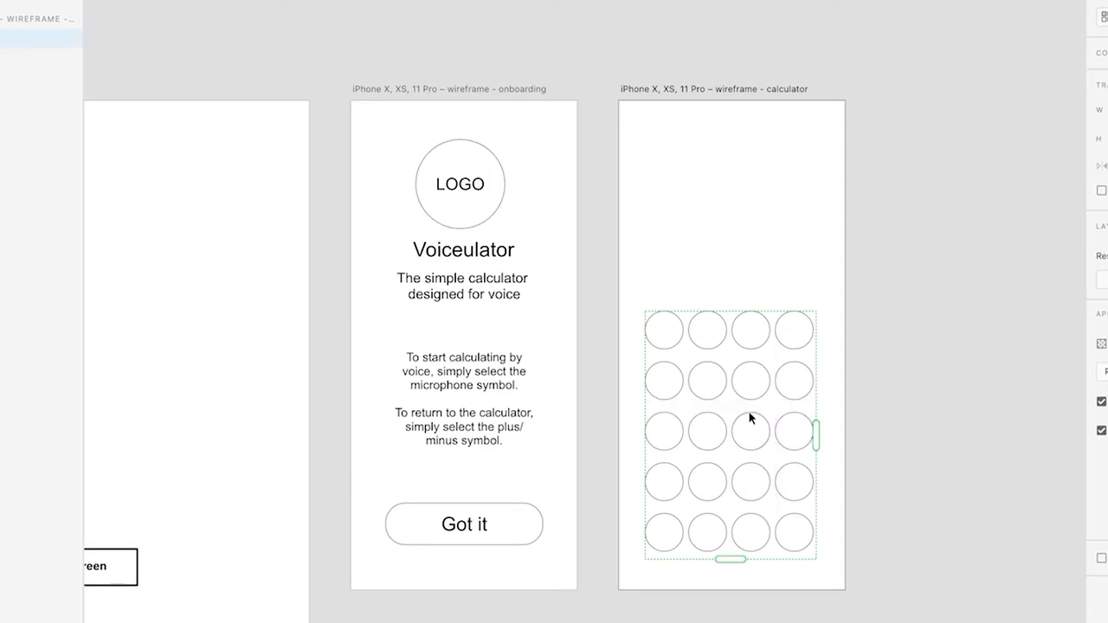
{"action": "left_click_drag", "start_coordinate": [754, 420], "coordinate": [754, 403]}
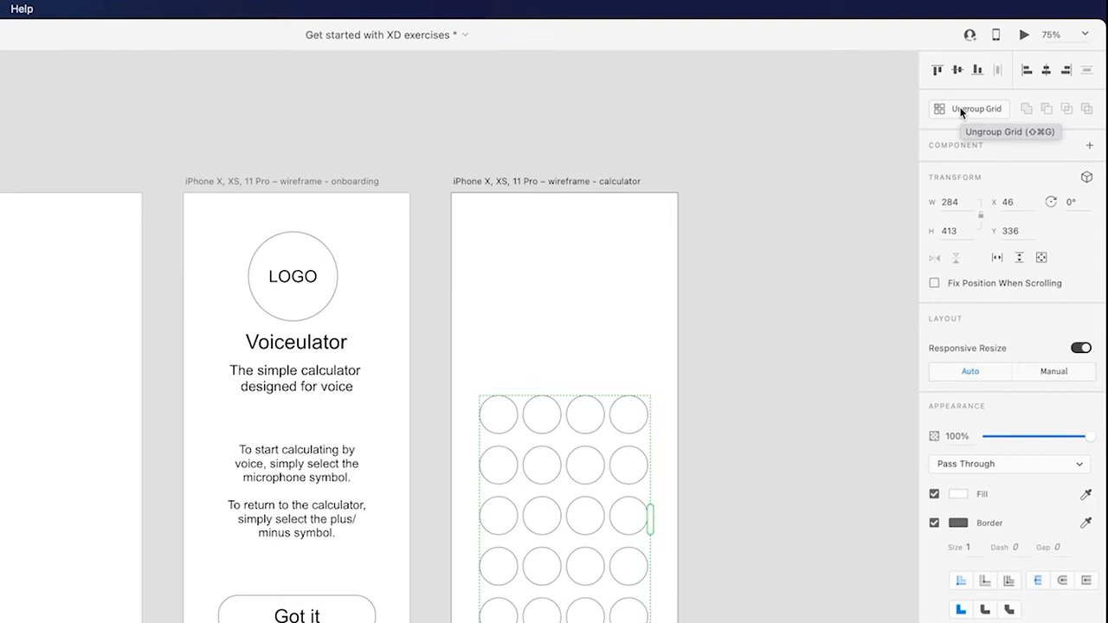
Ungroup the repeat grid and regroup all its circles under the name "calculator buttons".
{"action": "left_click", "coordinate": [961, 110]}
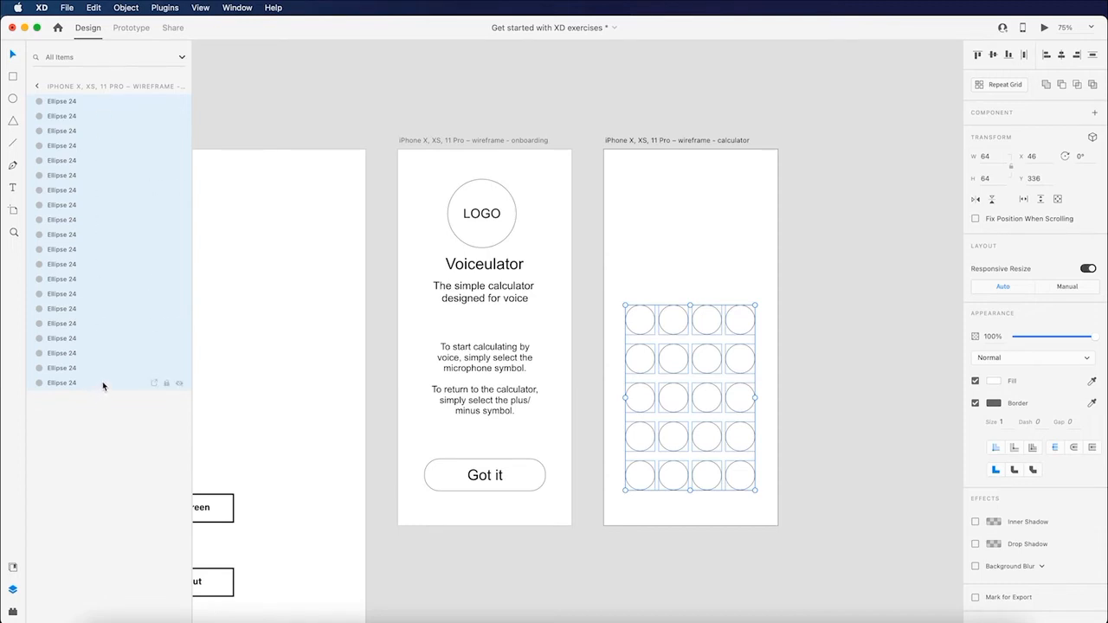
{"action": "key", "text": "super+g"}
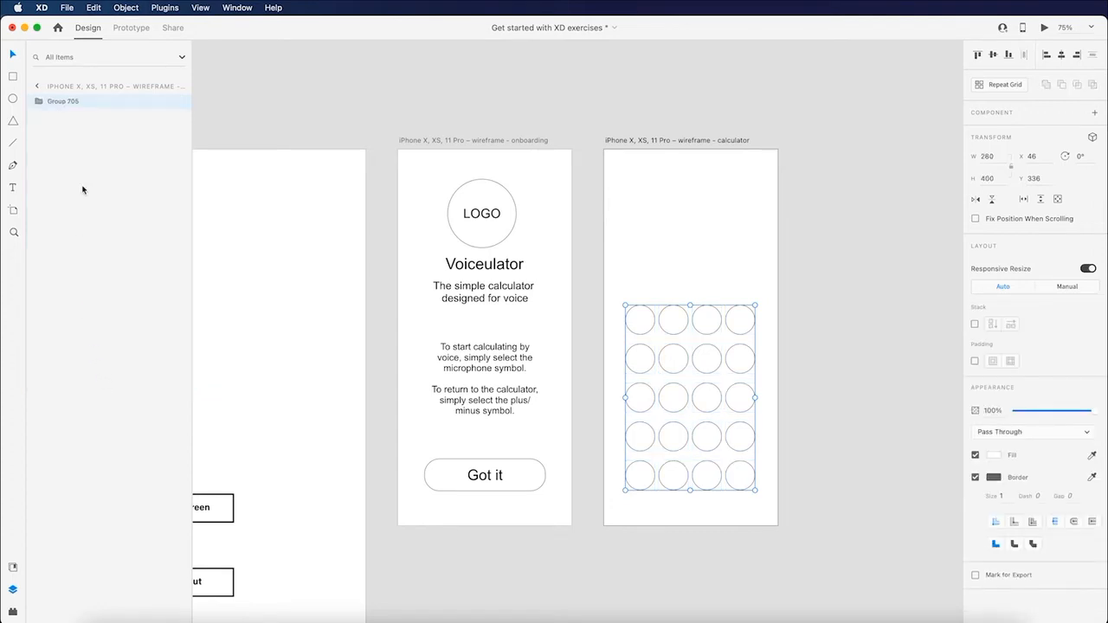
{"action": "double_click", "coordinate": [69, 100]}
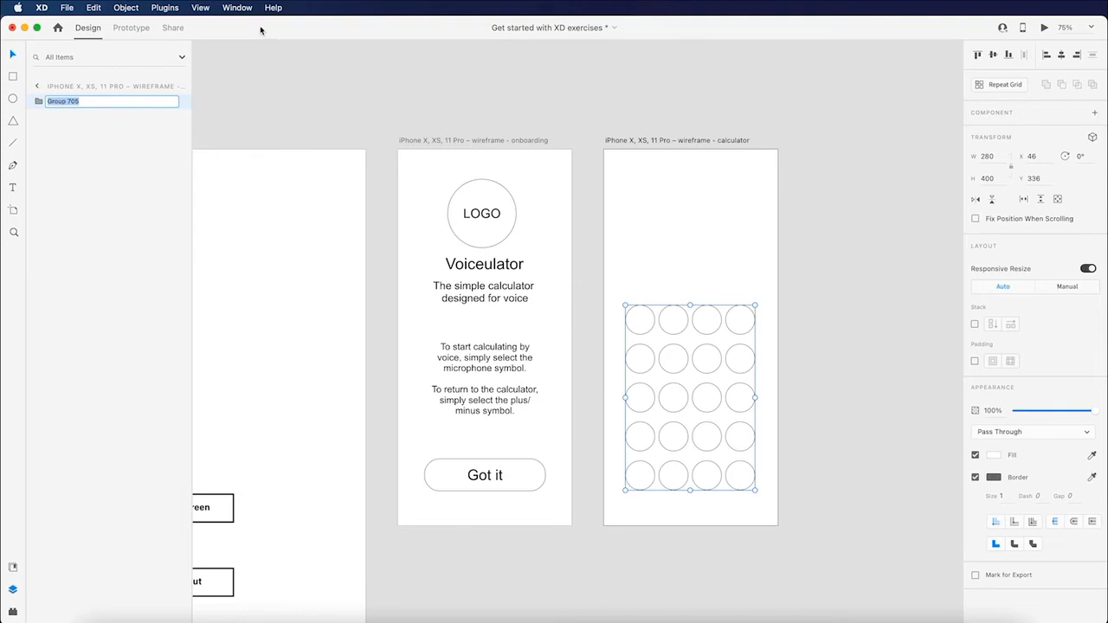
{"action": "type", "text": "calculator buttons"}
{"action": "key", "text": "Return"}
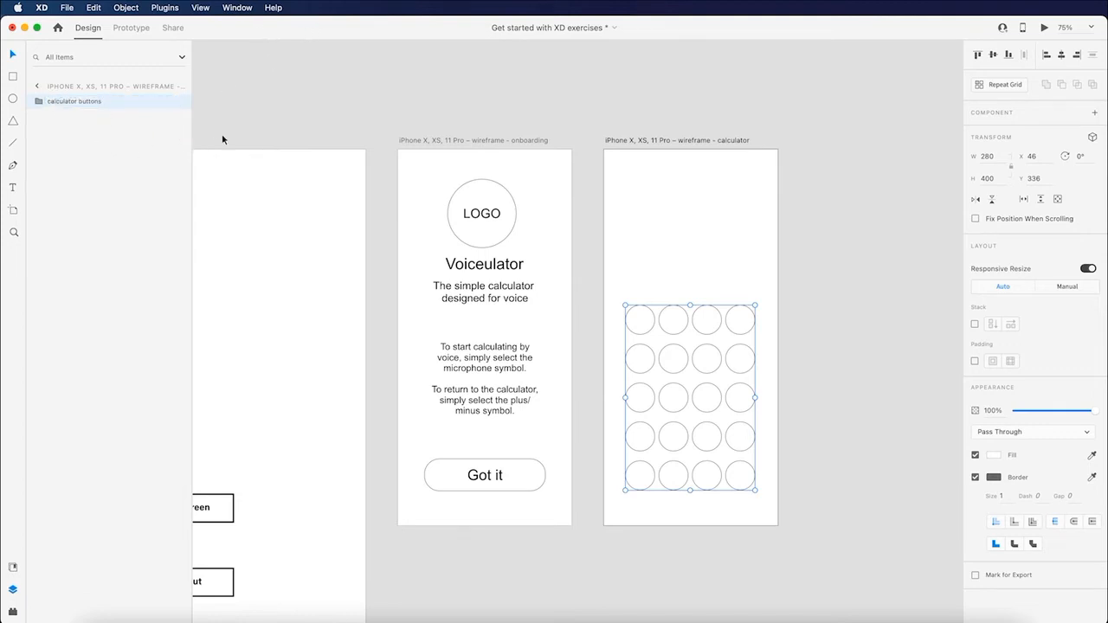
Delete the second circle in the bottom row of the calculator buttons group.
{"action": "left_click", "coordinate": [651, 474]}
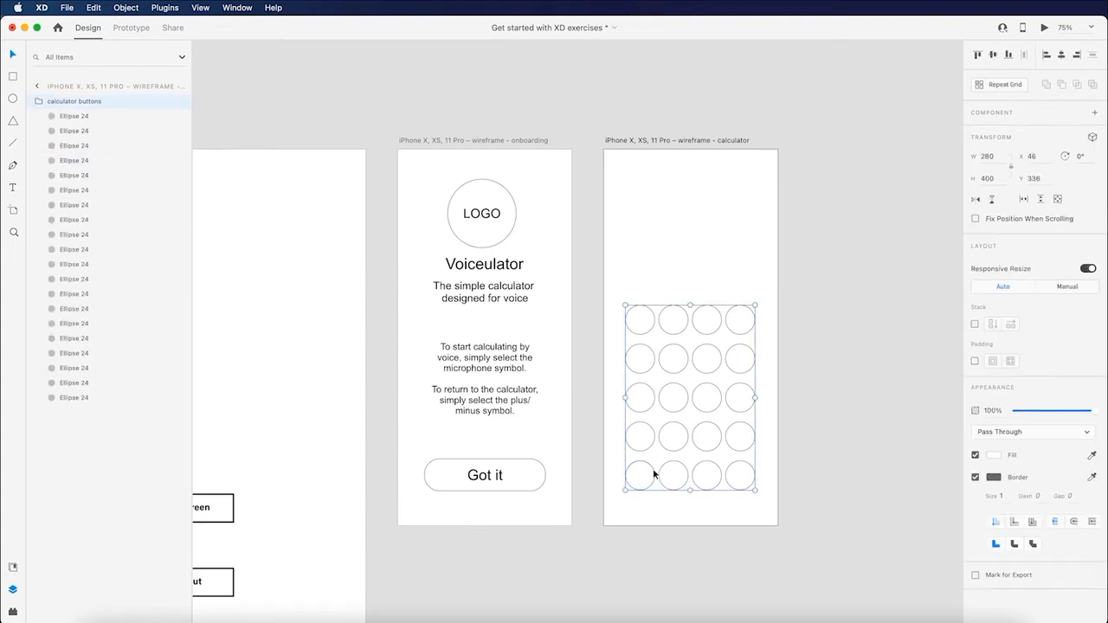
{"action": "double_click", "coordinate": [650, 473]}
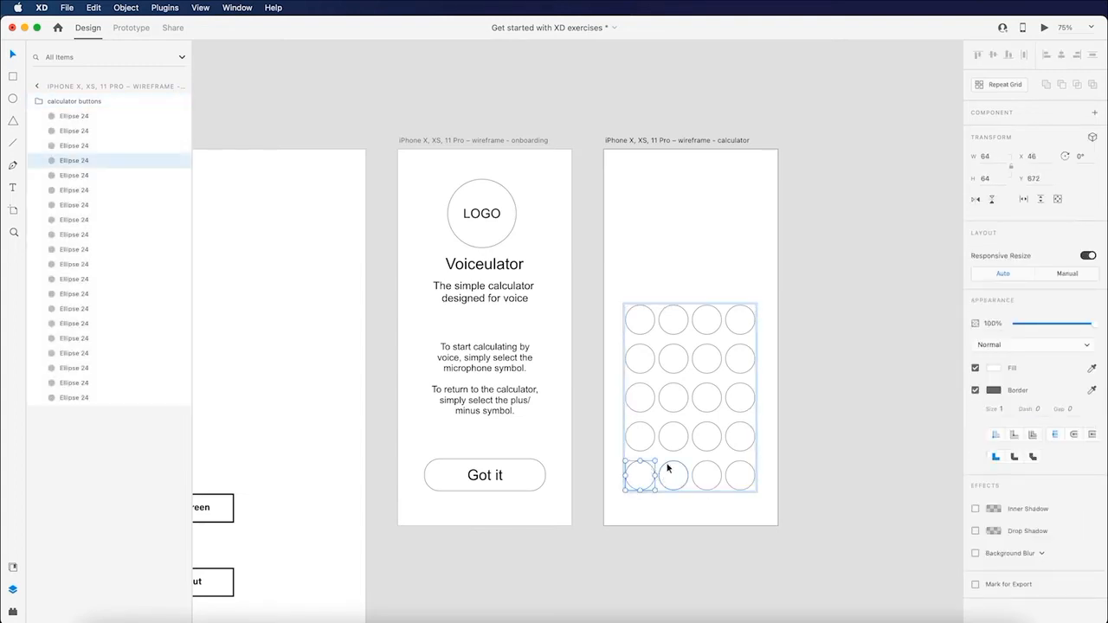
{"action": "left_click", "coordinate": [668, 468]}
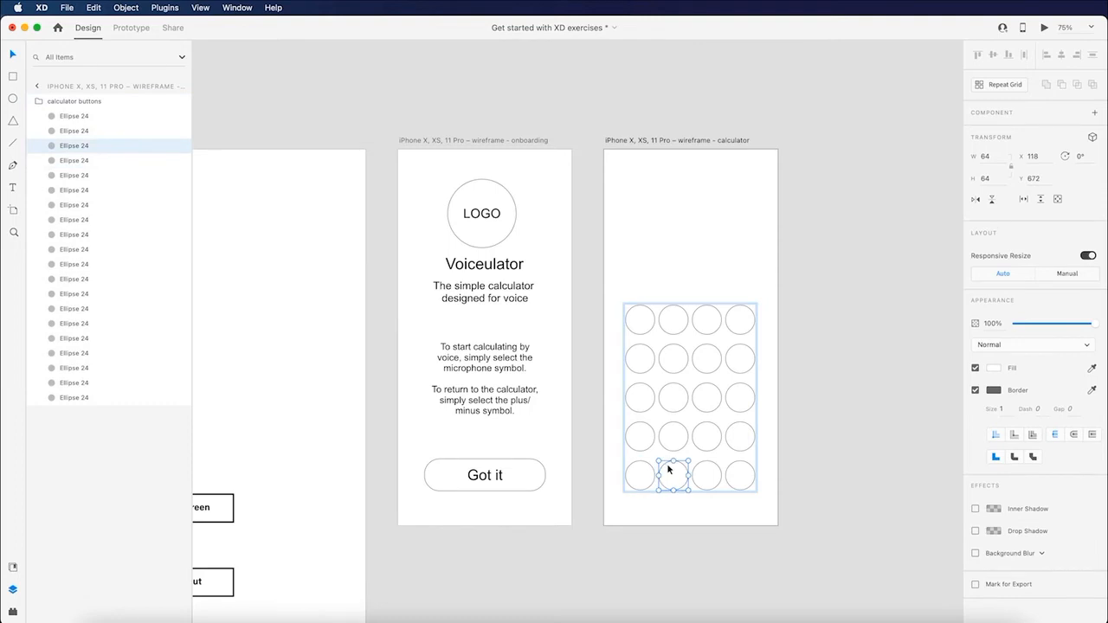
{"action": "key", "text": "Delete"}
Draw a 136 by 64 rectangle across the first two places of the bottom button row and delete the first circle there.
{"action": "left_click", "coordinate": [648, 471]}
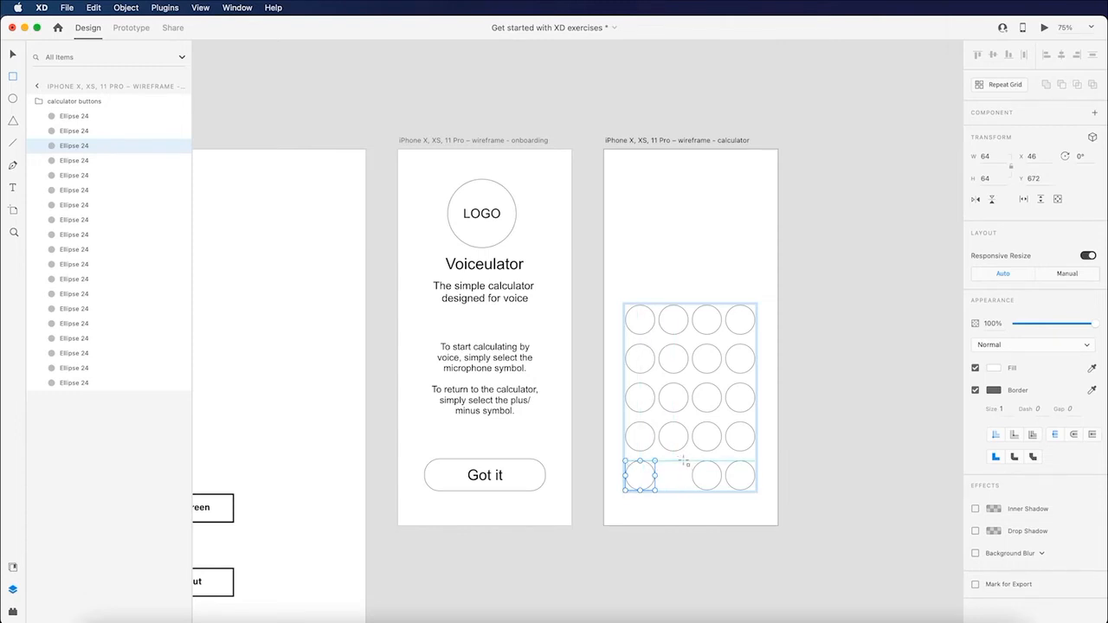
{"action": "left_click_drag", "start_coordinate": [684, 461], "coordinate": [627, 494]}
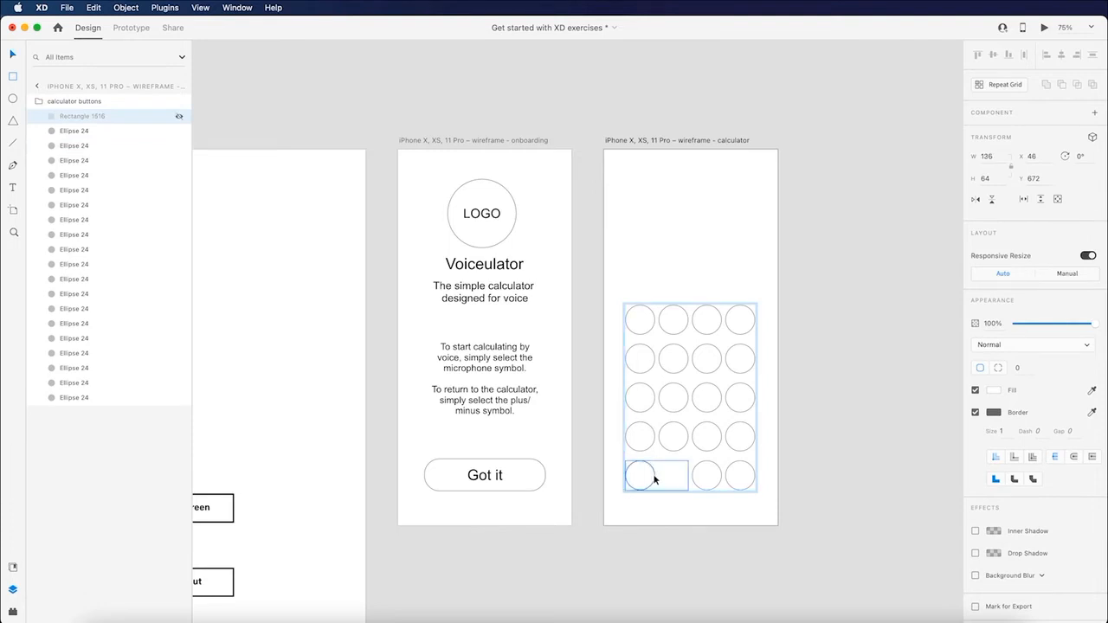
{"action": "left_click", "coordinate": [655, 478]}
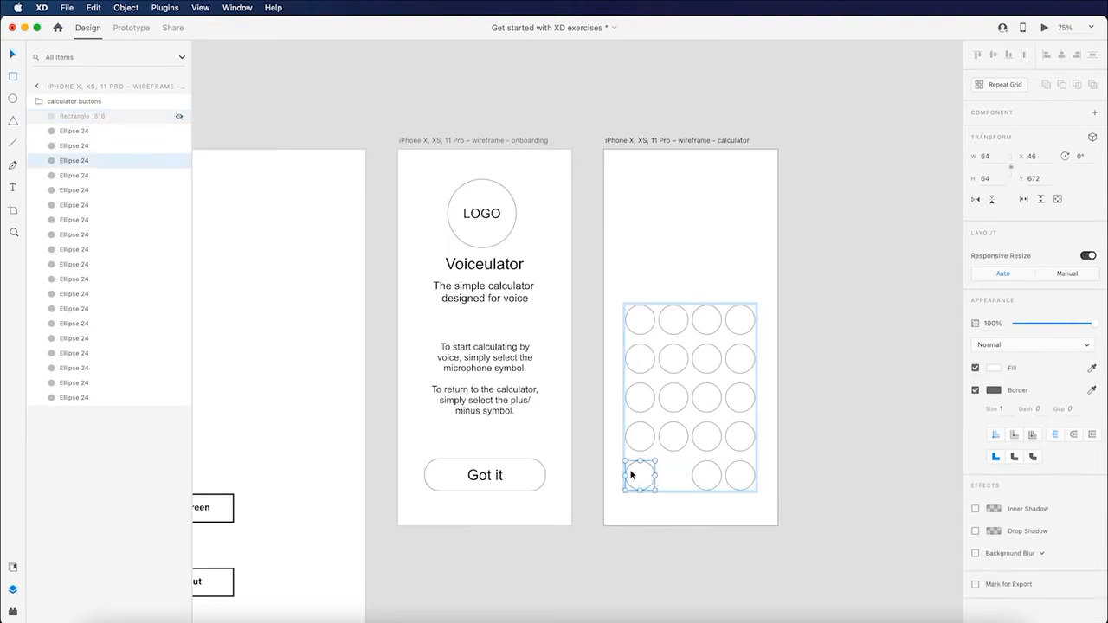
{"action": "key", "text": "Delete"}
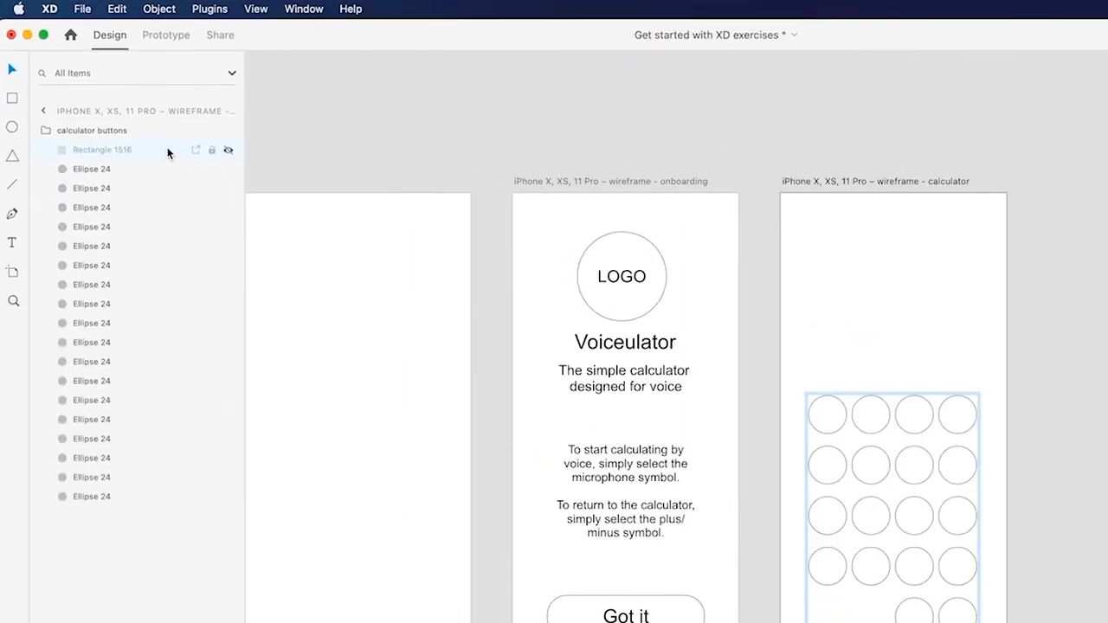
Make the hidden rectangle in the bottom button row visible and fully round its corners into a pill shape.
{"action": "left_click", "coordinate": [163, 150]}
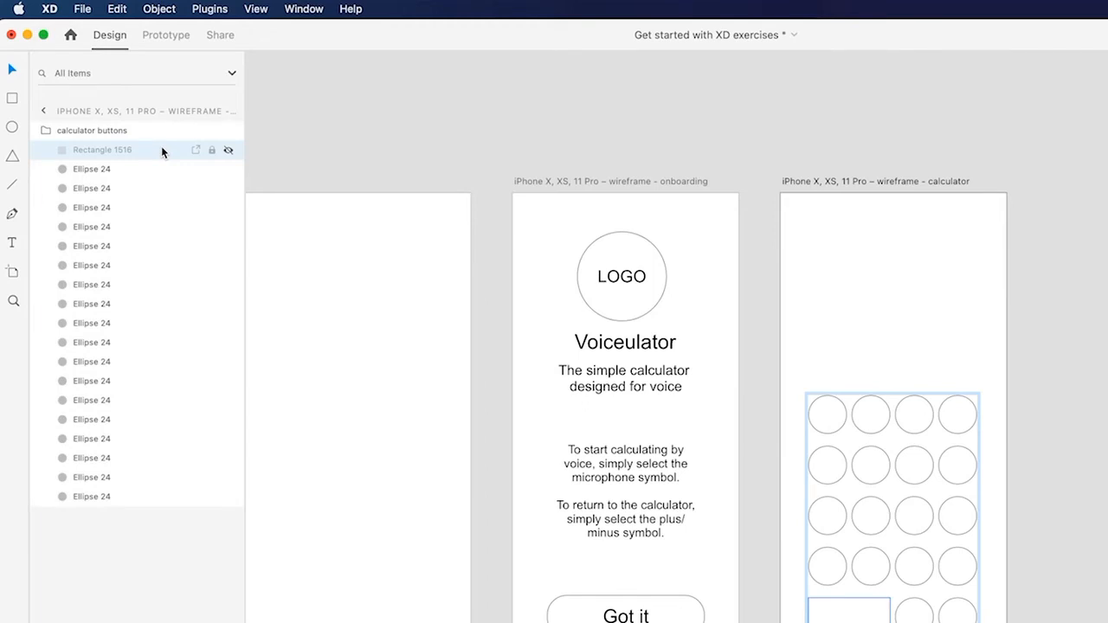
{"action": "left_click", "coordinate": [227, 152]}
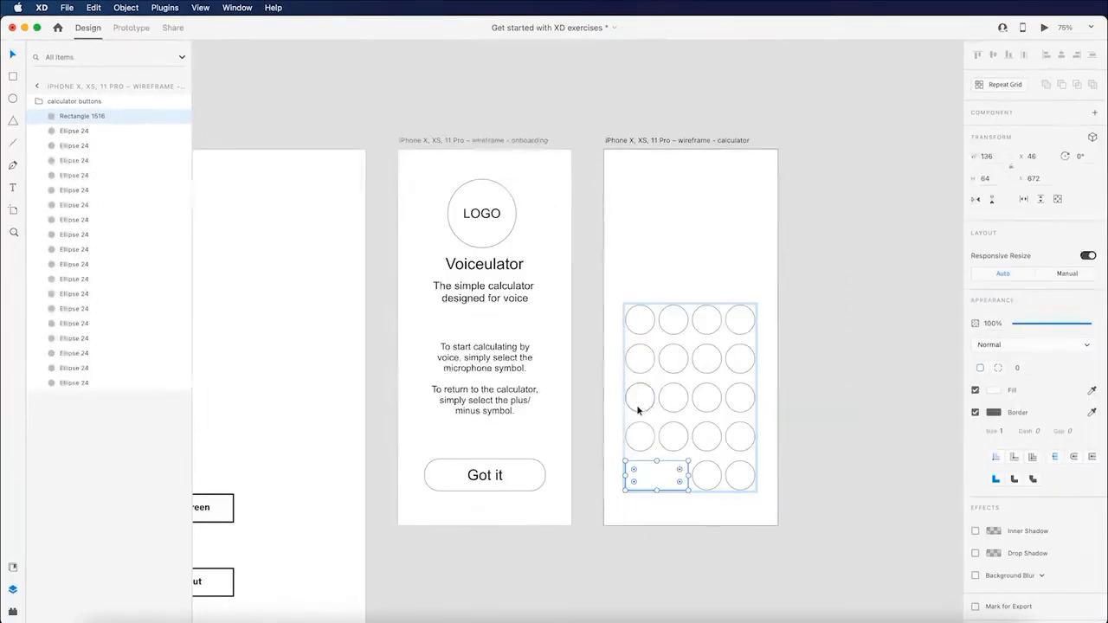
{"action": "left_click_drag", "start_coordinate": [680, 471], "coordinate": [667, 475]}
{"action": "left_click", "coordinate": [833, 367]}
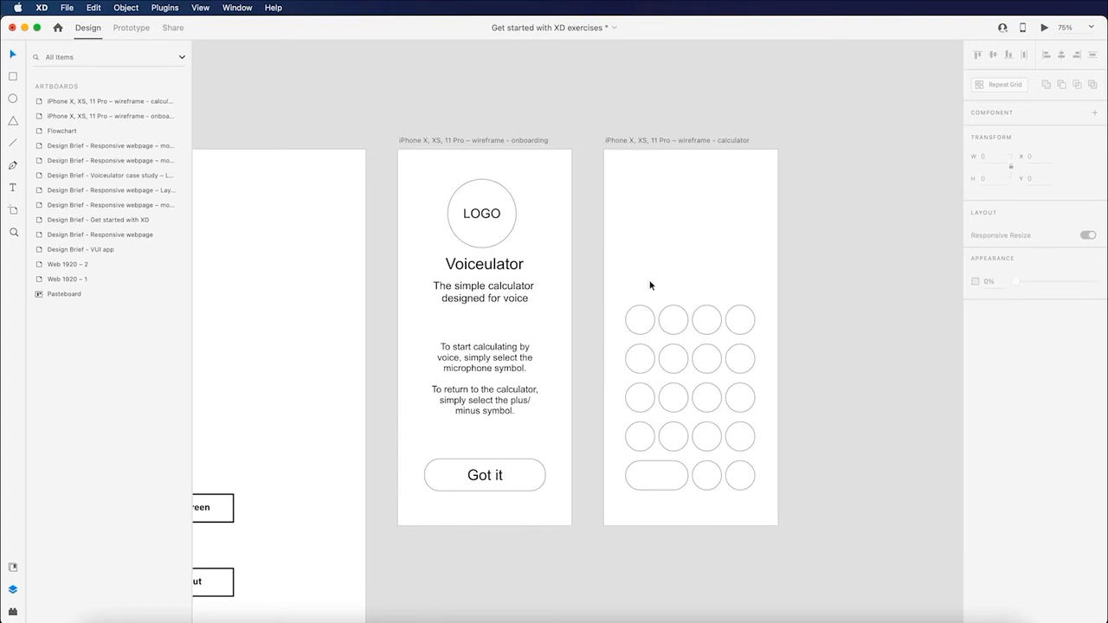
Add the text "0" above the buttons on the calculator artboard.
{"action": "left_click", "coordinate": [12, 186]}
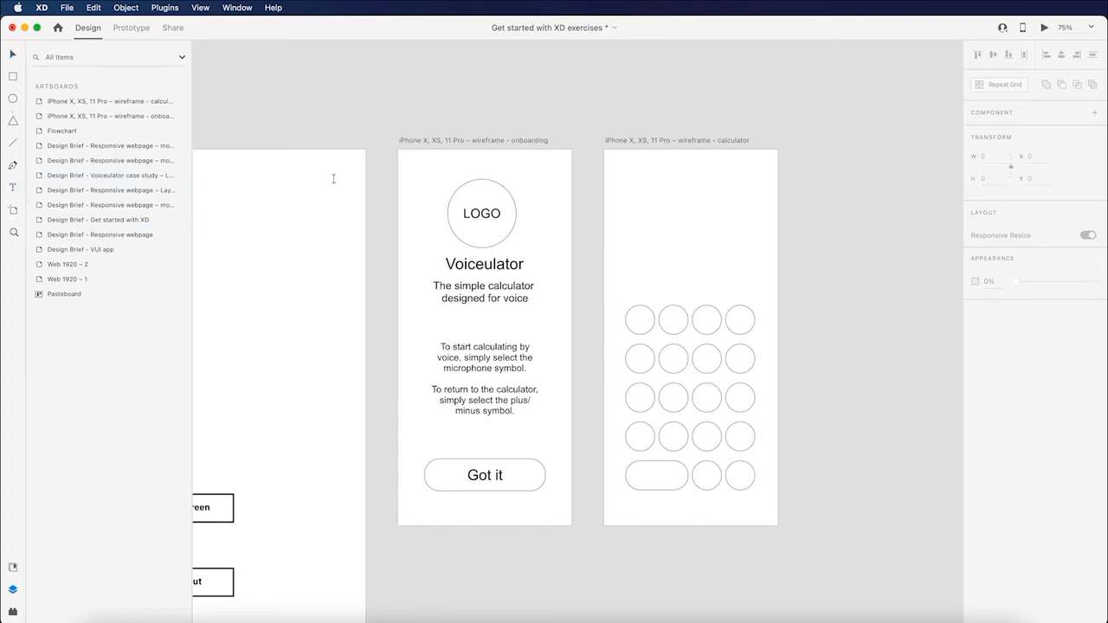
{"action": "left_click", "coordinate": [716, 247]}
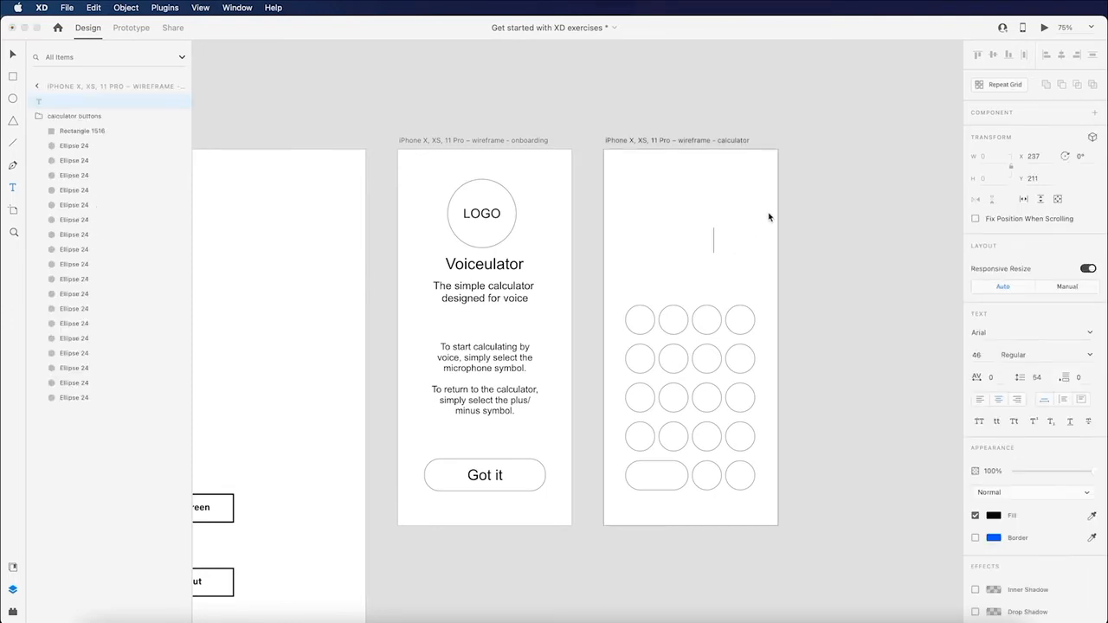
{"action": "type", "text": "0"}
{"action": "key", "text": "Escape"}
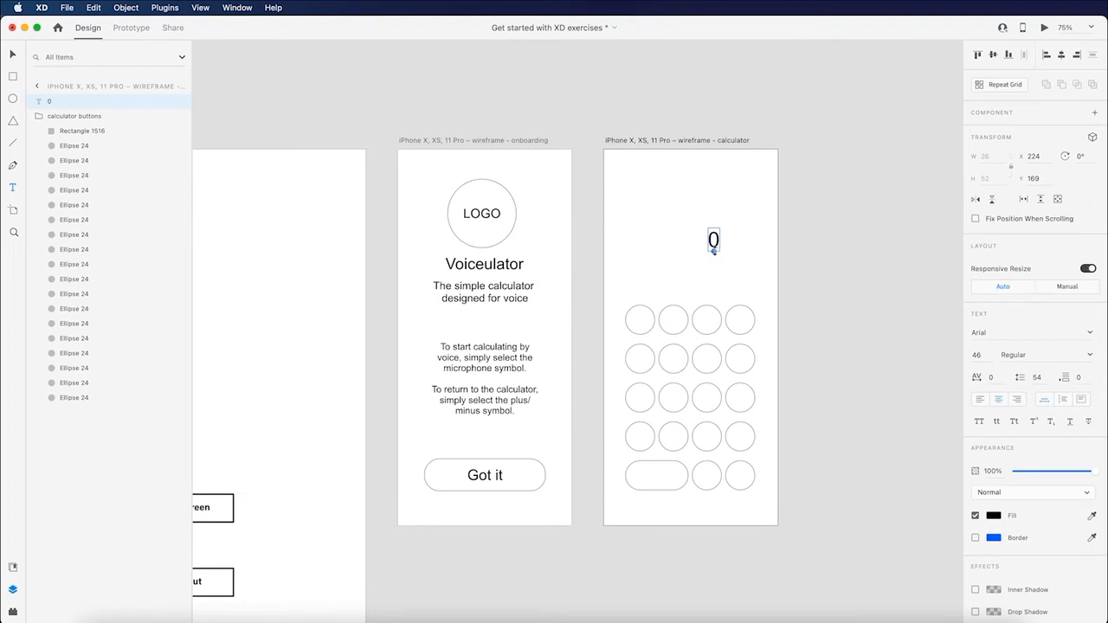
Enlarge the 0 to a font size of about 186 and place it above the buttons, aligned with the last column's outer edge.
{"action": "left_click_drag", "start_coordinate": [713, 251], "coordinate": [710, 319]}
{"action": "left_click", "coordinate": [733, 275]}
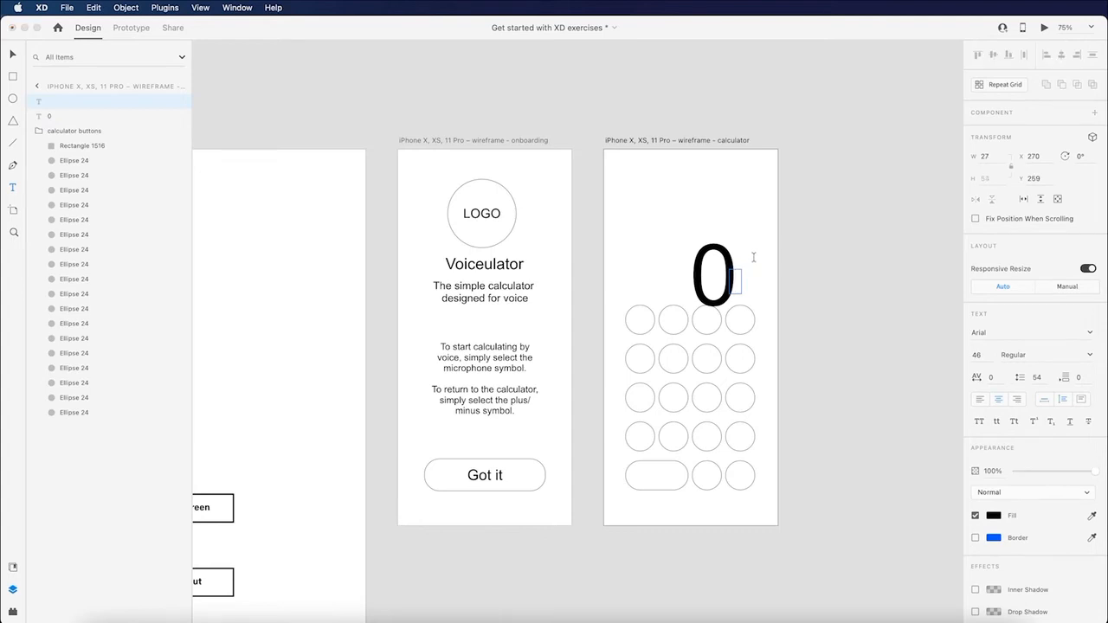
{"action": "key", "text": "Escape"}
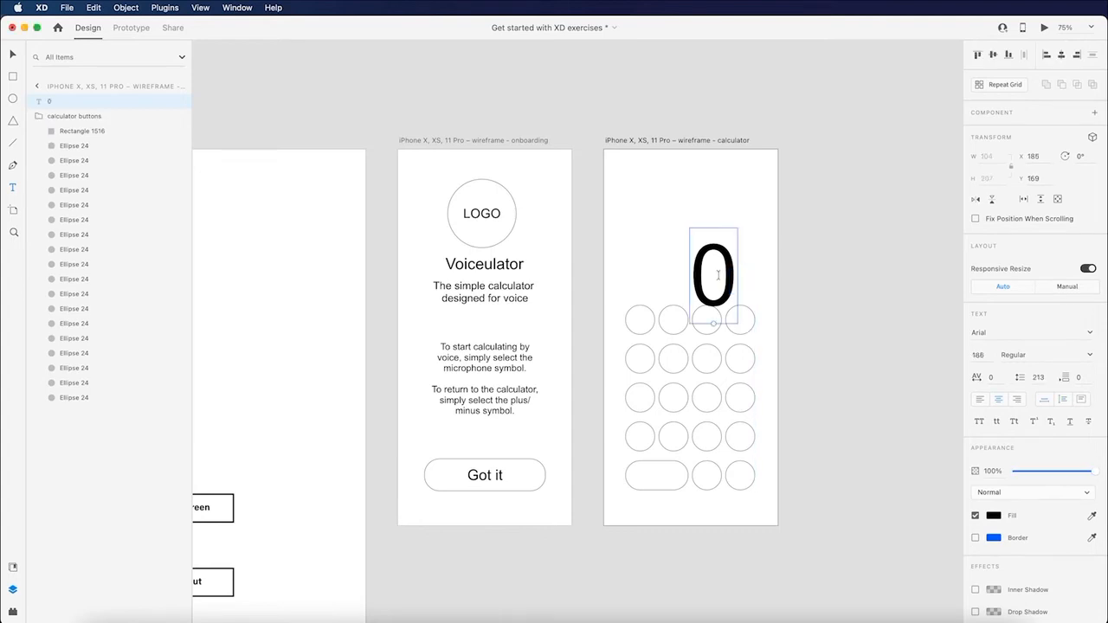
{"action": "left_click_drag", "start_coordinate": [712, 304], "coordinate": [730, 282]}
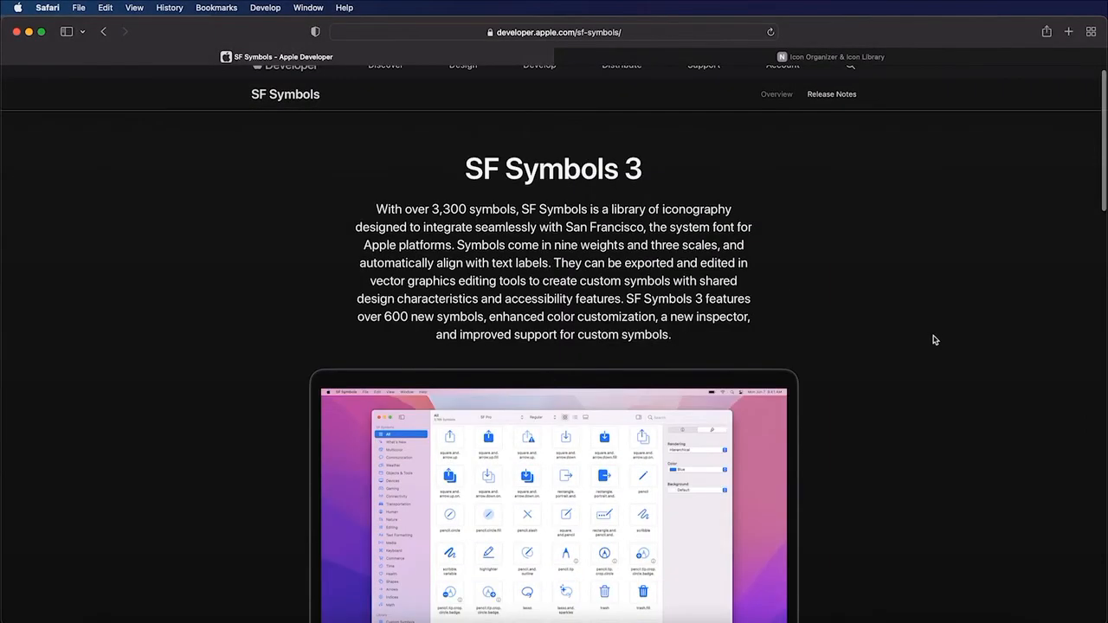
Switch to Safari and look through the SF Symbols 3 overview on Apple's developer site.
{"action": "scroll", "coordinate": [935, 340], "scroll_direction": "up", "scroll_amount": 1}
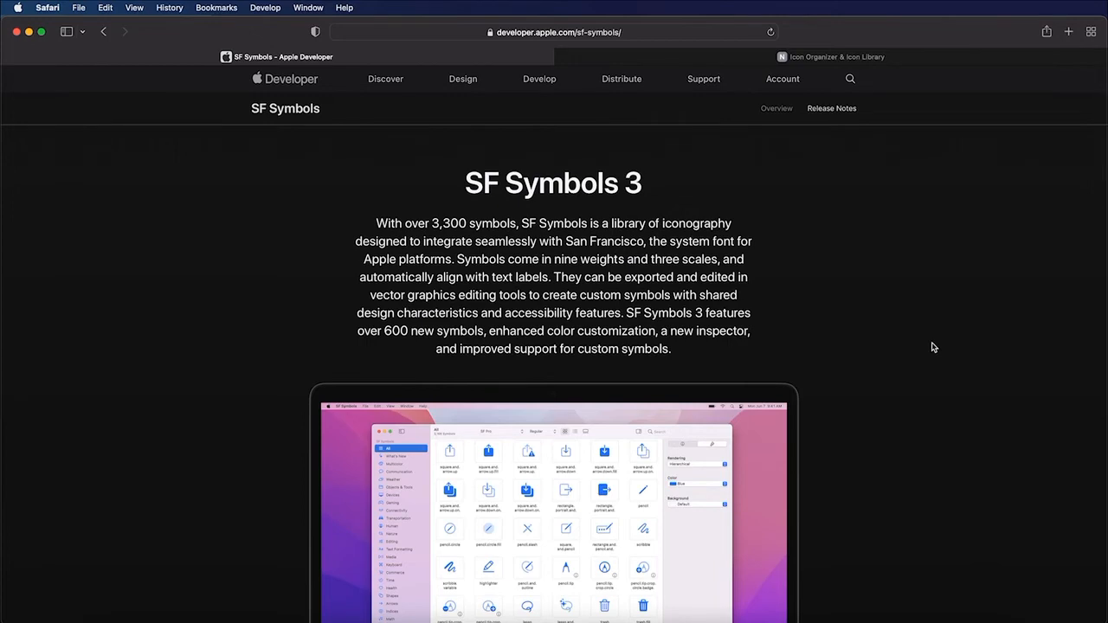
{"action": "scroll", "coordinate": [934, 348], "scroll_direction": "down", "scroll_amount": 5}
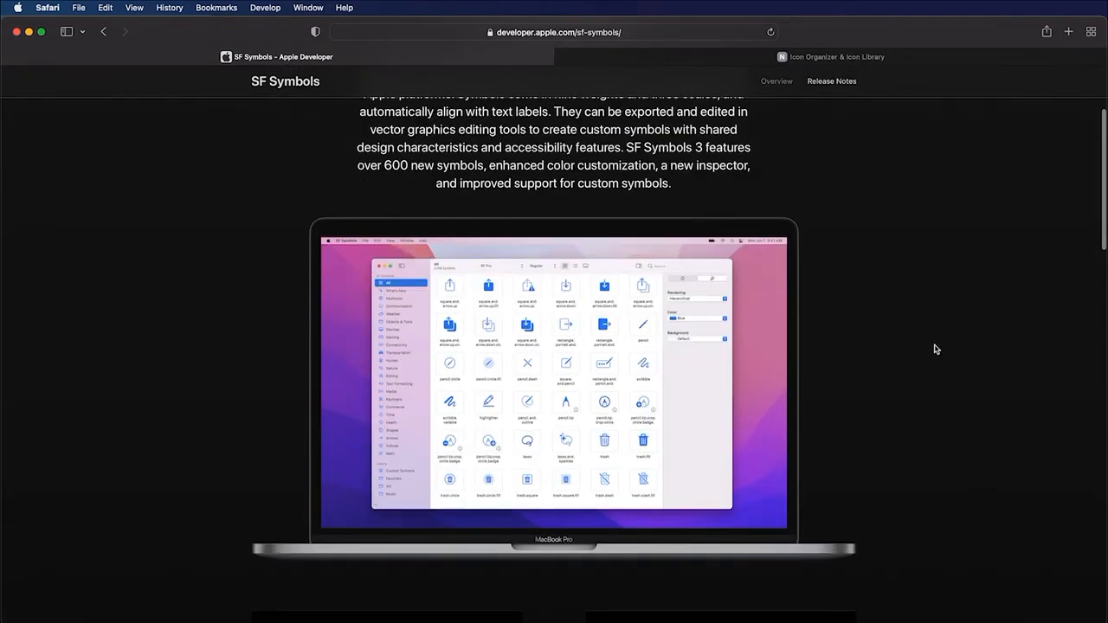
{"action": "scroll", "coordinate": [934, 348], "scroll_direction": "down", "scroll_amount": 10}
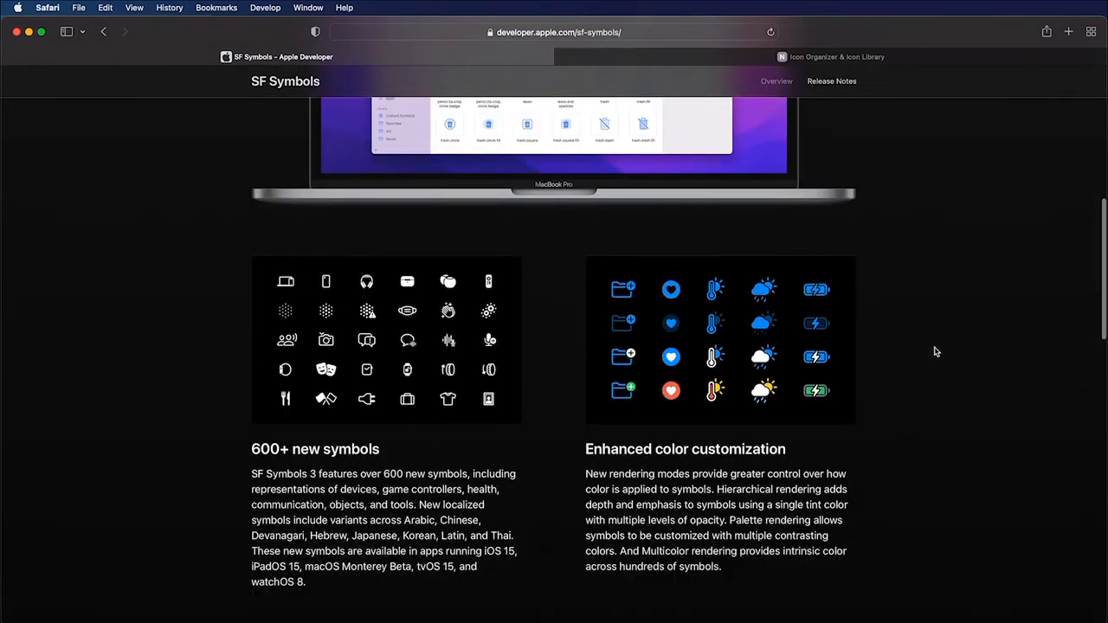
{"action": "scroll", "coordinate": [934, 351], "scroll_direction": "up", "scroll_amount": 15}
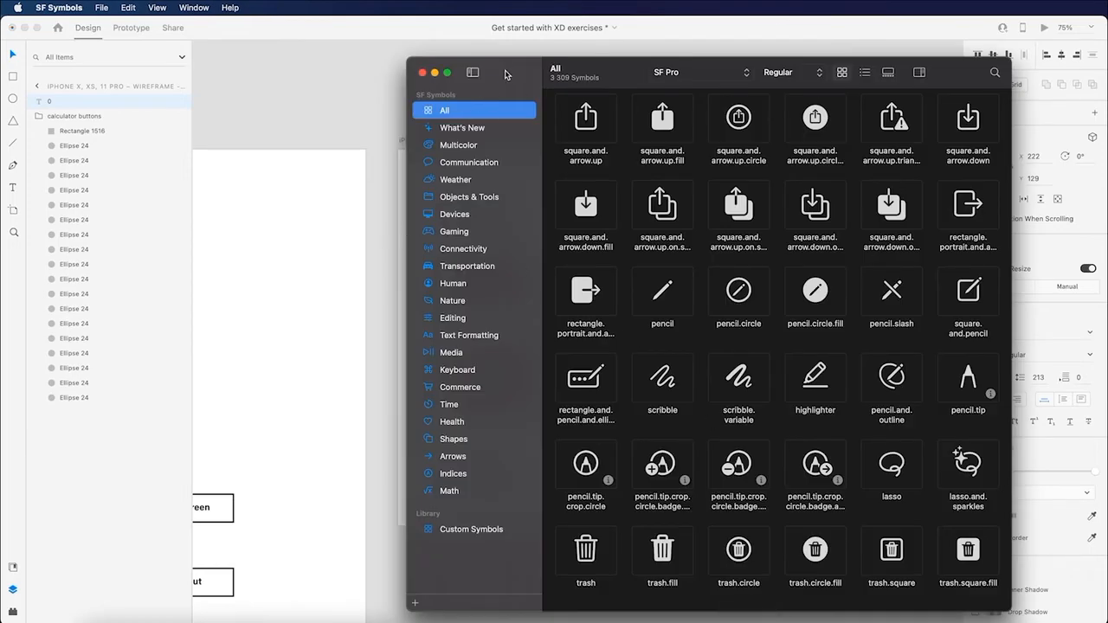
Switch to the SF Symbols app, move its window clear of the calculator artboard, and search all symbols for "mic".
{"action": "left_click_drag", "start_coordinate": [507, 75], "coordinate": [138, 66]}
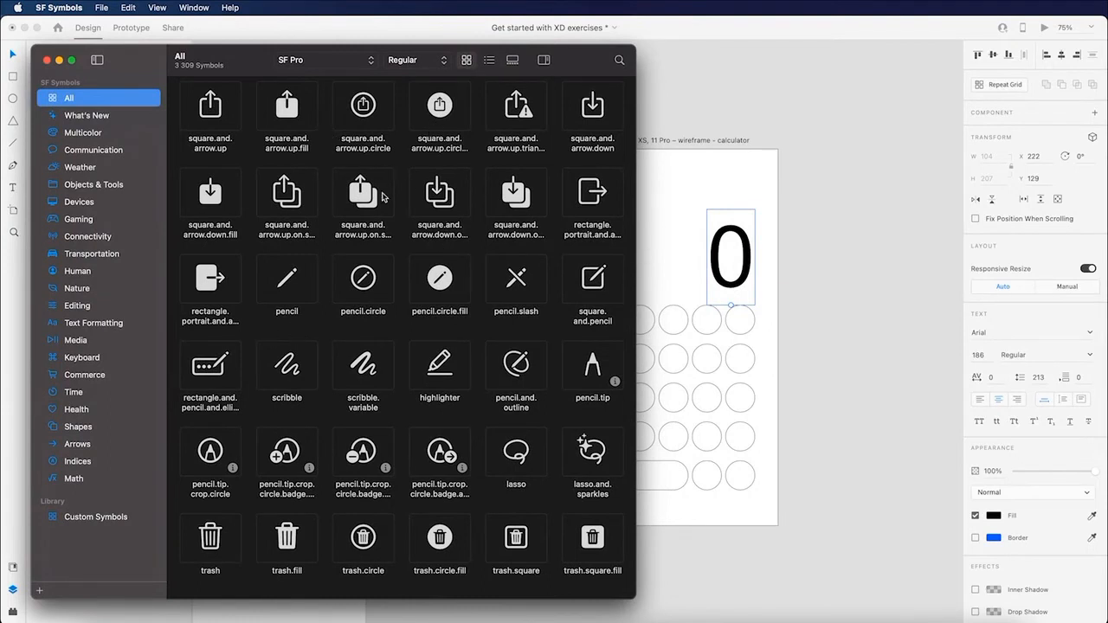
{"action": "left_click", "coordinate": [619, 59]}
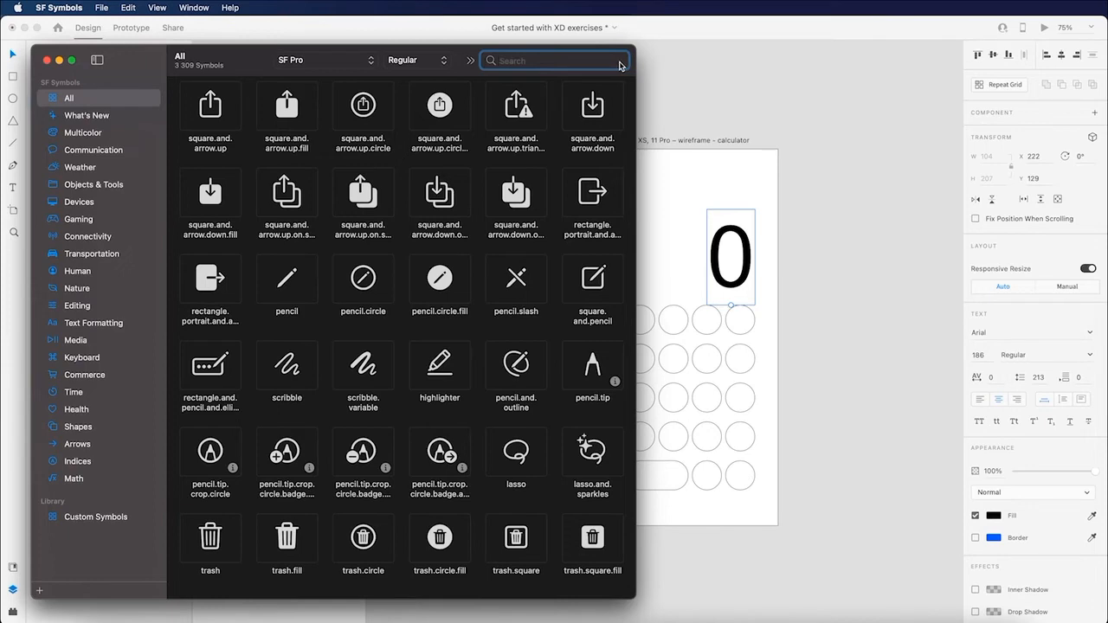
{"action": "type", "text": "mic"}
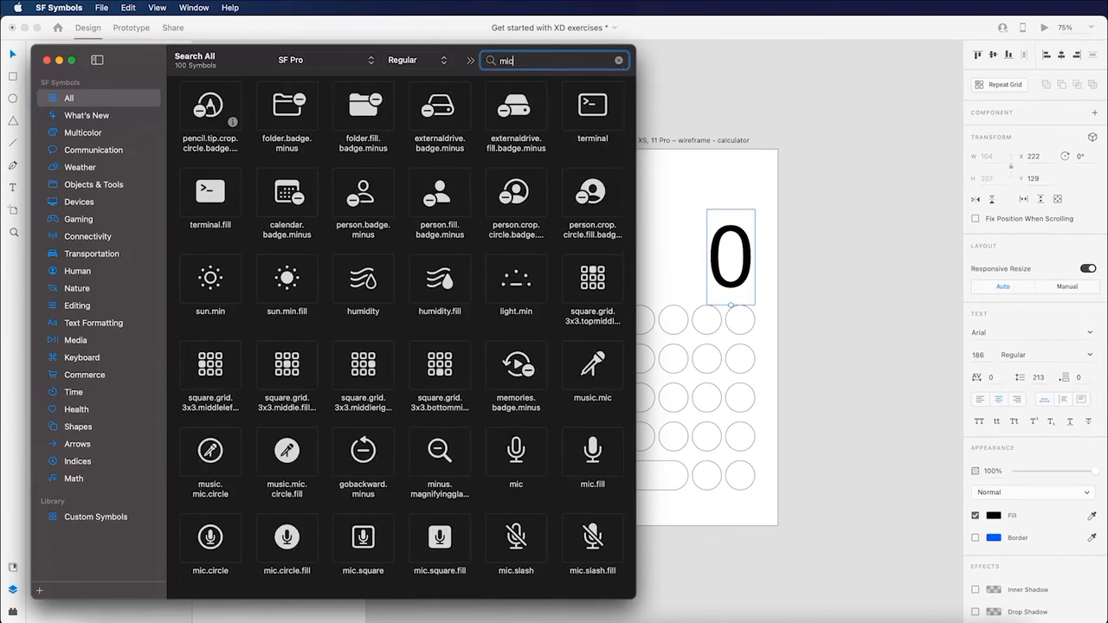
{"action": "type", "text": "r"}
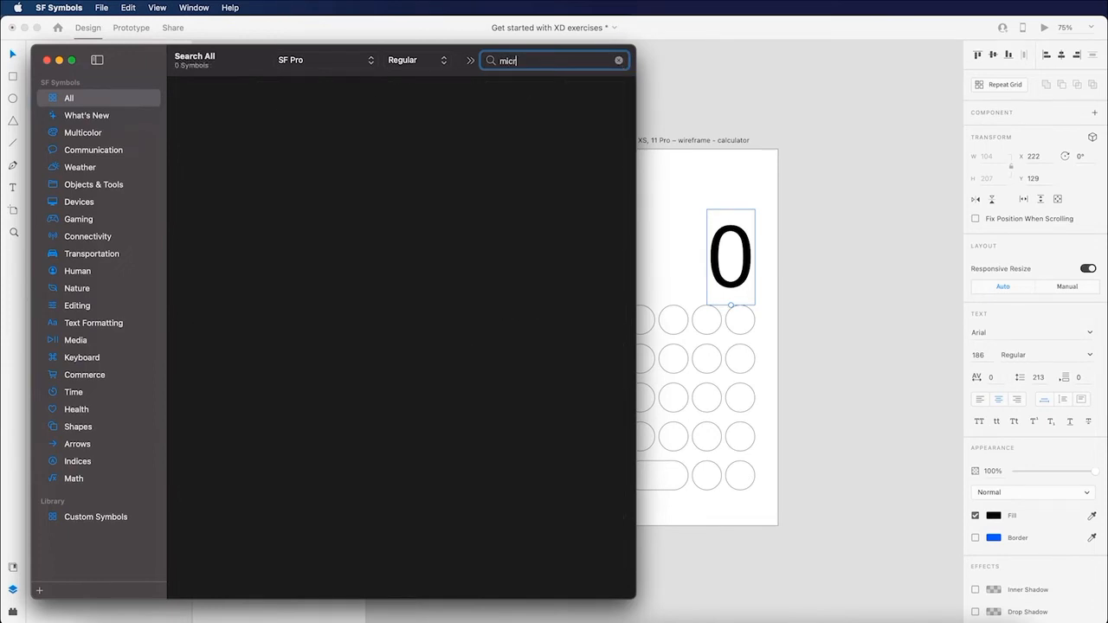
{"action": "key", "text": "BackSpace"}
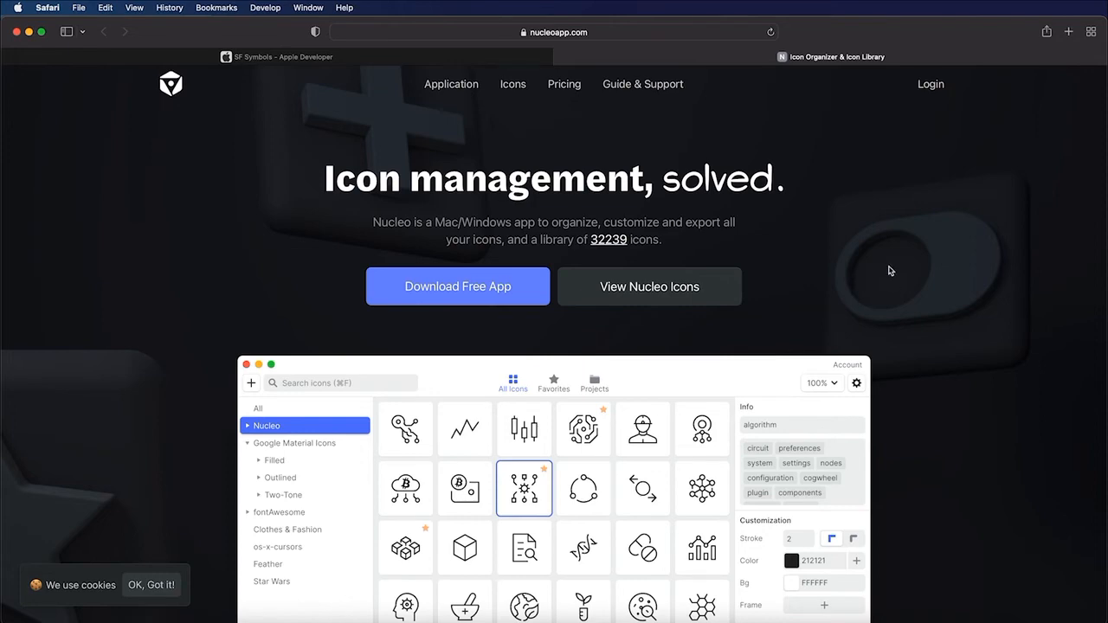
Look through the Nucleo website in Safari, switch to the Nucleo app to view its icon library, and reposition its window.
{"action": "scroll", "coordinate": [889, 271], "scroll_direction": "down", "scroll_amount": 10}
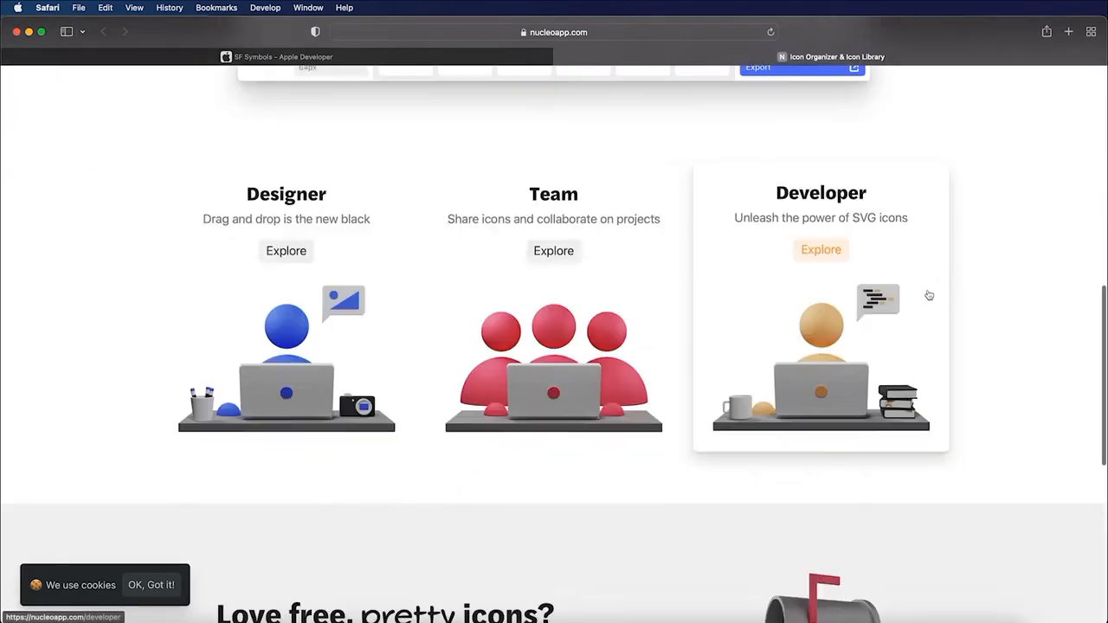
{"action": "scroll", "coordinate": [930, 291], "scroll_direction": "down", "scroll_amount": 5}
{"action": "scroll", "coordinate": [930, 292], "scroll_direction": "up", "scroll_amount": 10}
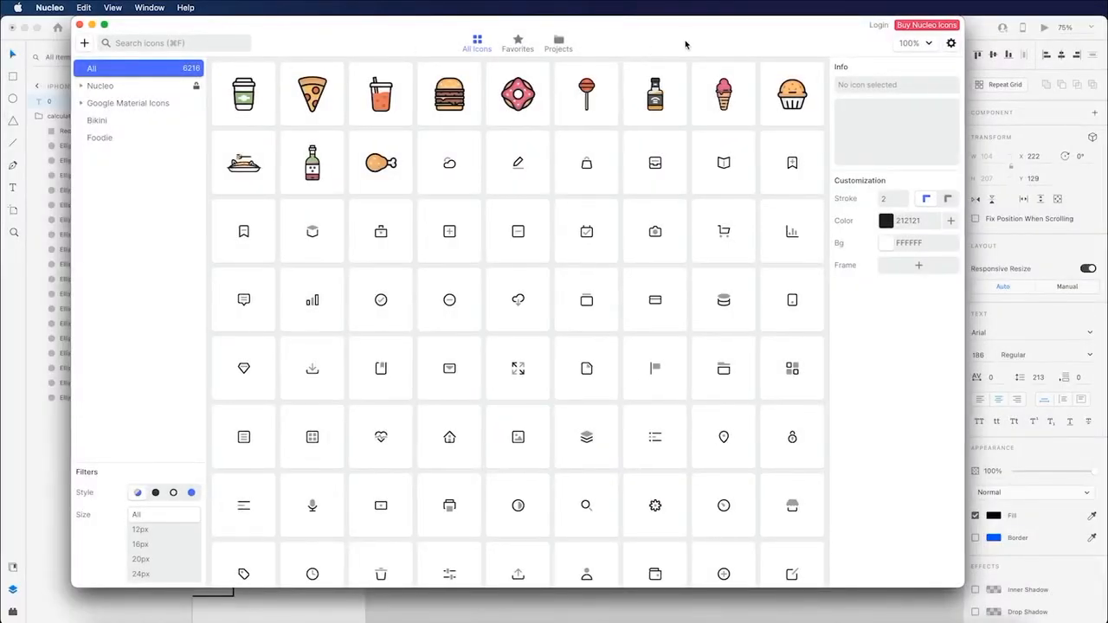
{"action": "left_click_drag", "start_coordinate": [685, 44], "coordinate": [736, 55]}
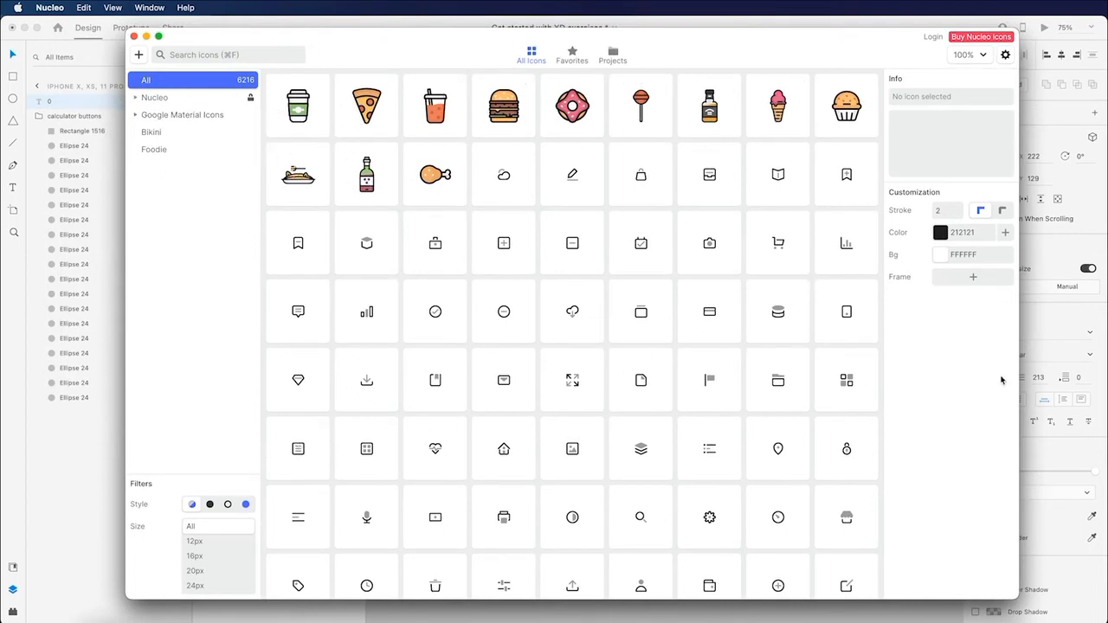
Switch to Adobe XD, search the Icons 4 Design plugin for "mic", browse the matching icons, and return to the layer list.
{"action": "left_click", "coordinate": [862, 27]}
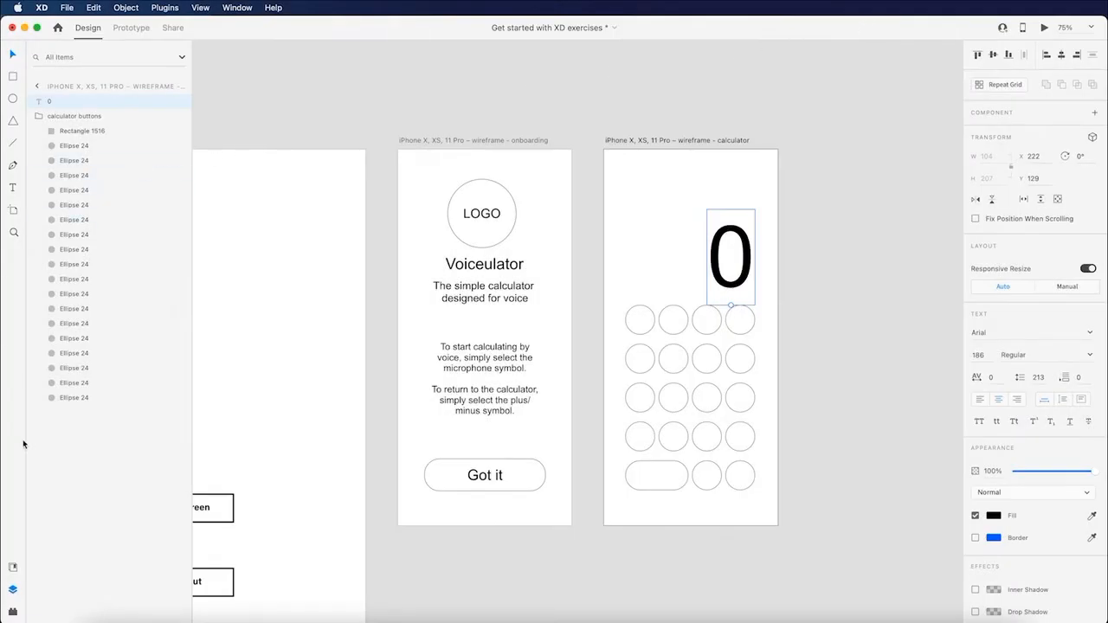
{"action": "left_click", "coordinate": [13, 612]}
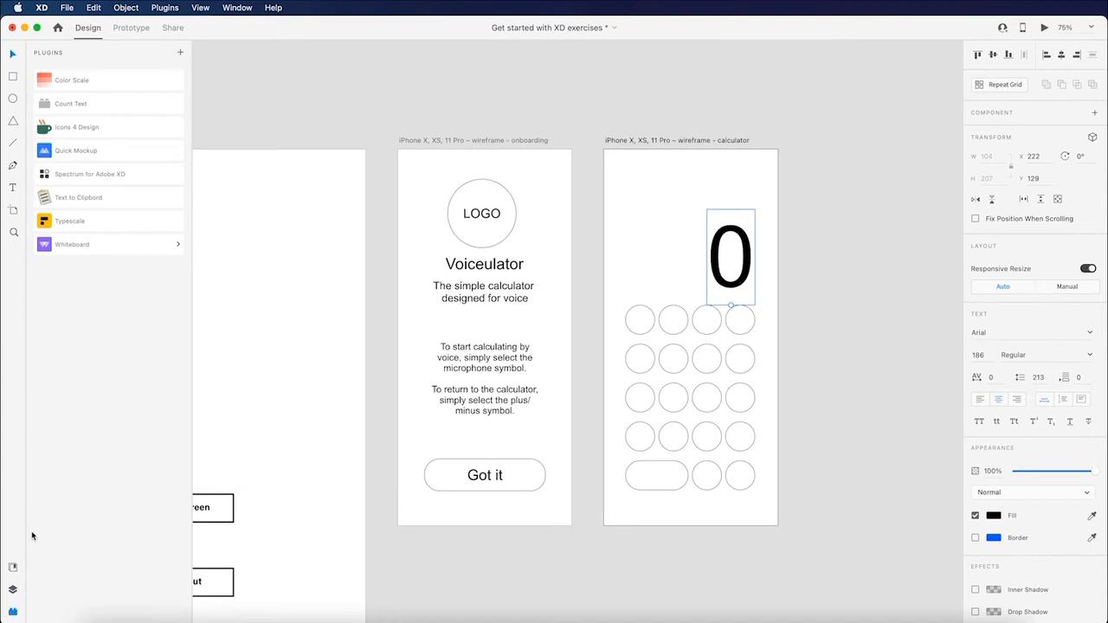
{"action": "left_click", "coordinate": [96, 130]}
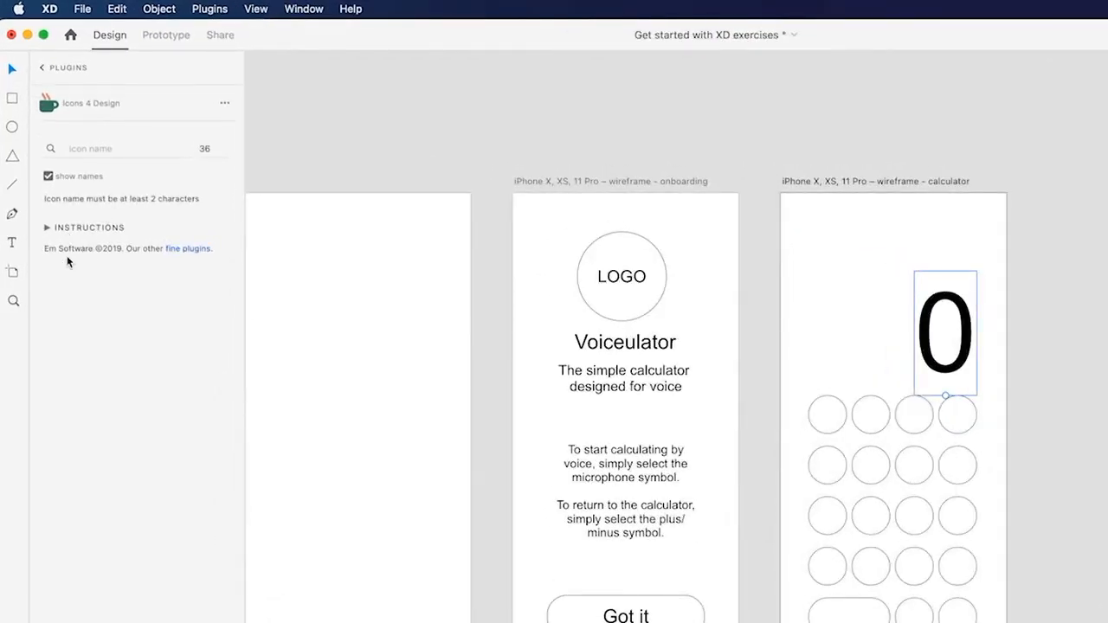
{"action": "left_click", "coordinate": [90, 149]}
{"action": "type", "text": "mic"}
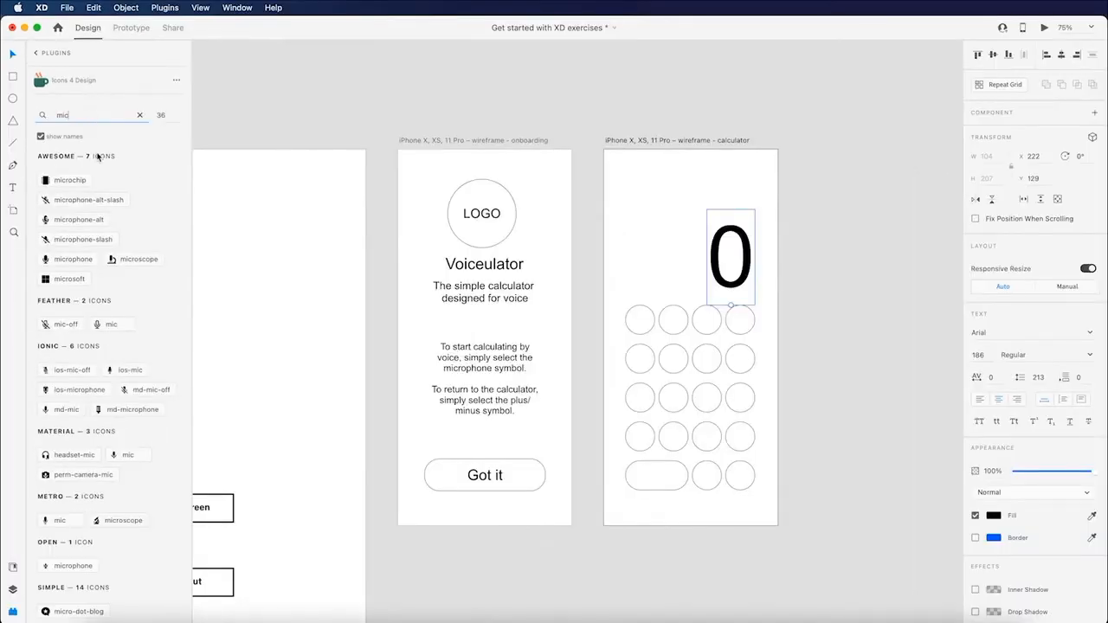
{"action": "scroll", "coordinate": [150, 312], "scroll_direction": "down", "scroll_amount": 5}
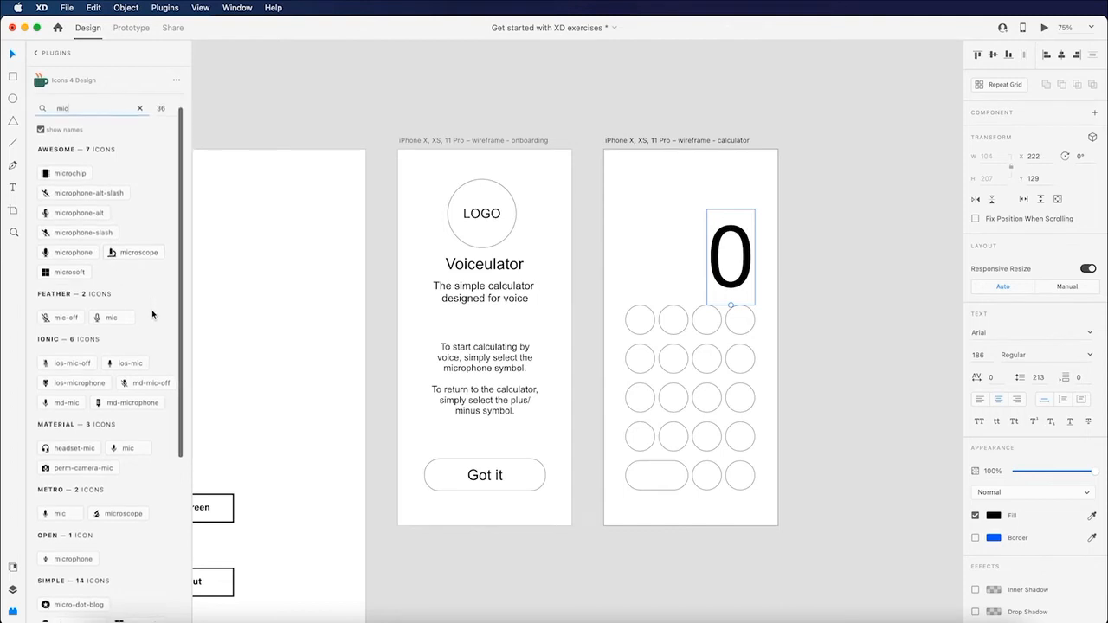
{"action": "scroll", "coordinate": [148, 316], "scroll_direction": "down", "scroll_amount": 6}
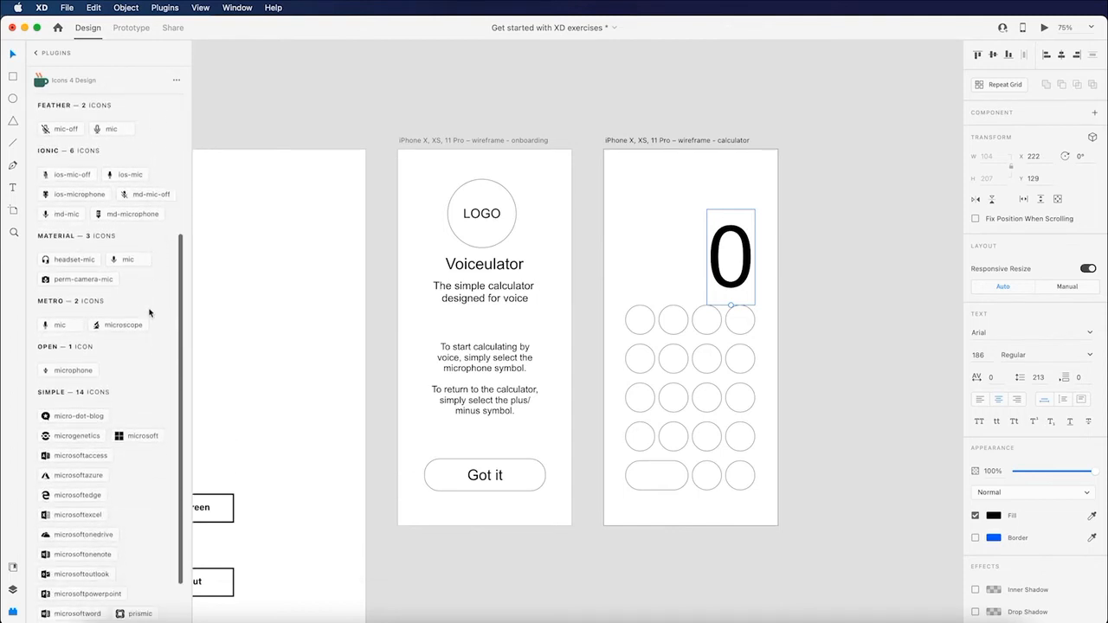
{"action": "scroll", "coordinate": [144, 313], "scroll_direction": "up", "scroll_amount": 12}
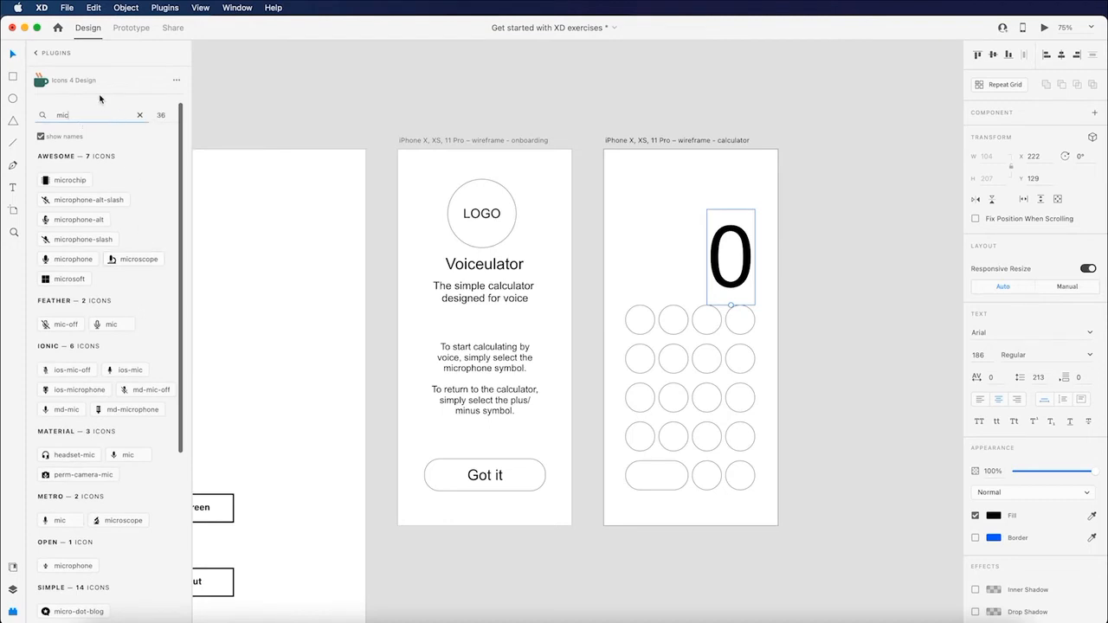
{"action": "left_click", "coordinate": [36, 53]}
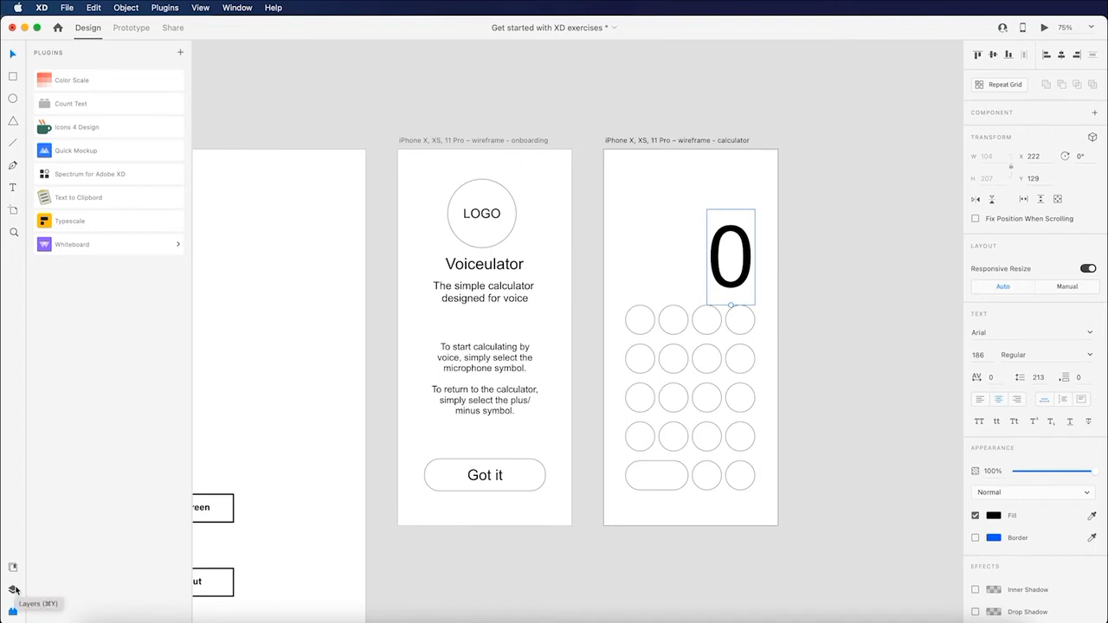
{"action": "left_click", "coordinate": [14, 590]}
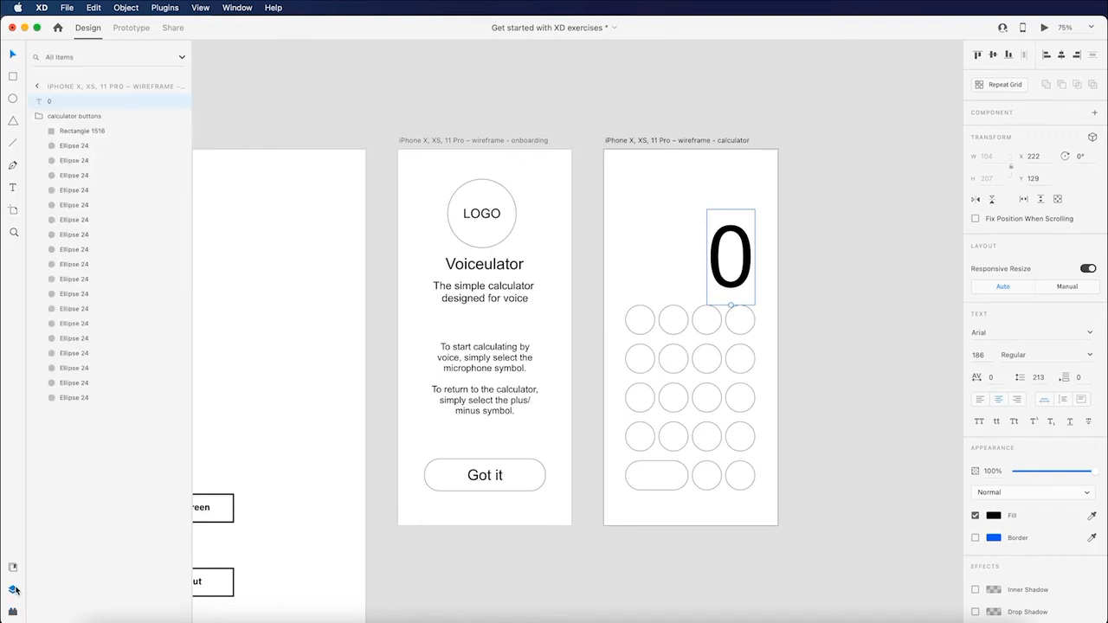
Copy the mic.circle.fill symbol from the SF Symbols app and paste it onto the calculator artboard in Adobe XD.
{"action": "left_click", "coordinate": [682, 142]}
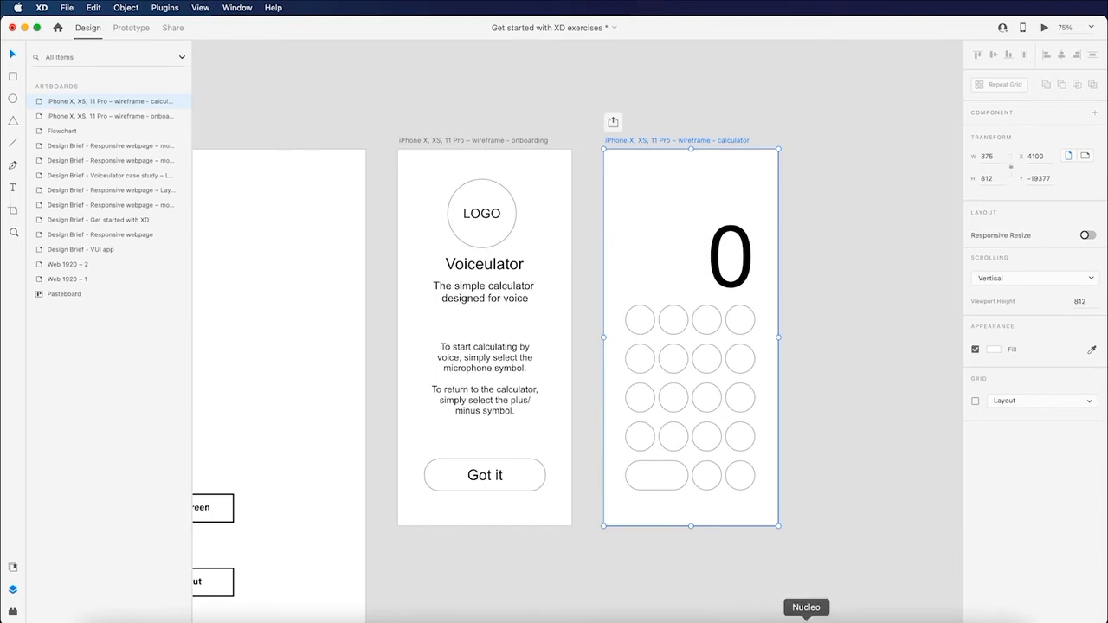
{"action": "left_click", "coordinate": [750, 618]}
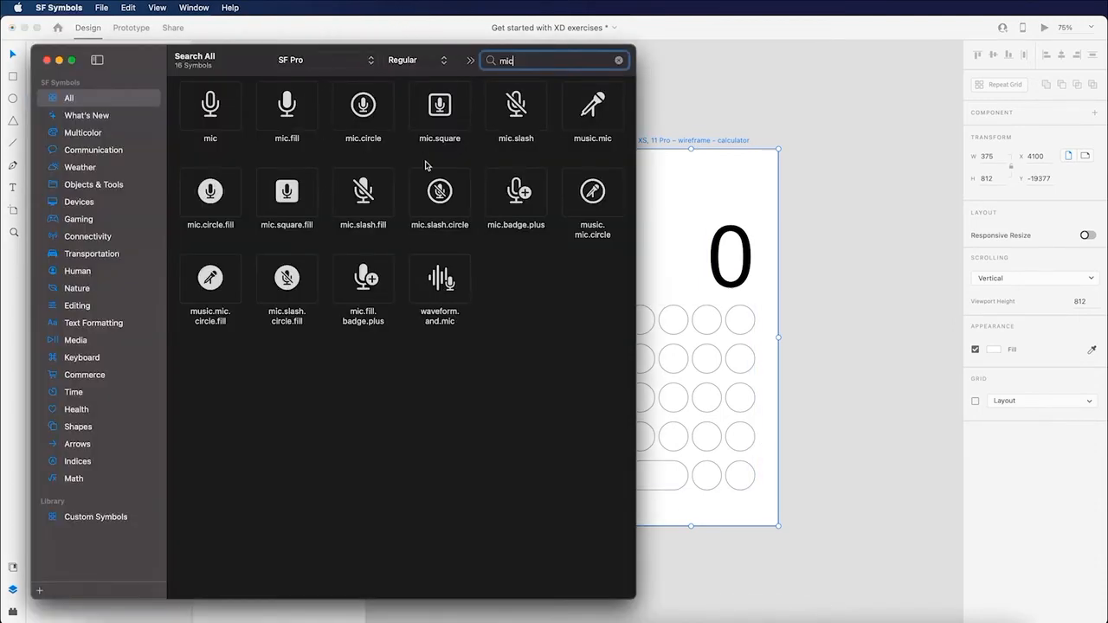
{"action": "left_click", "coordinate": [217, 198]}
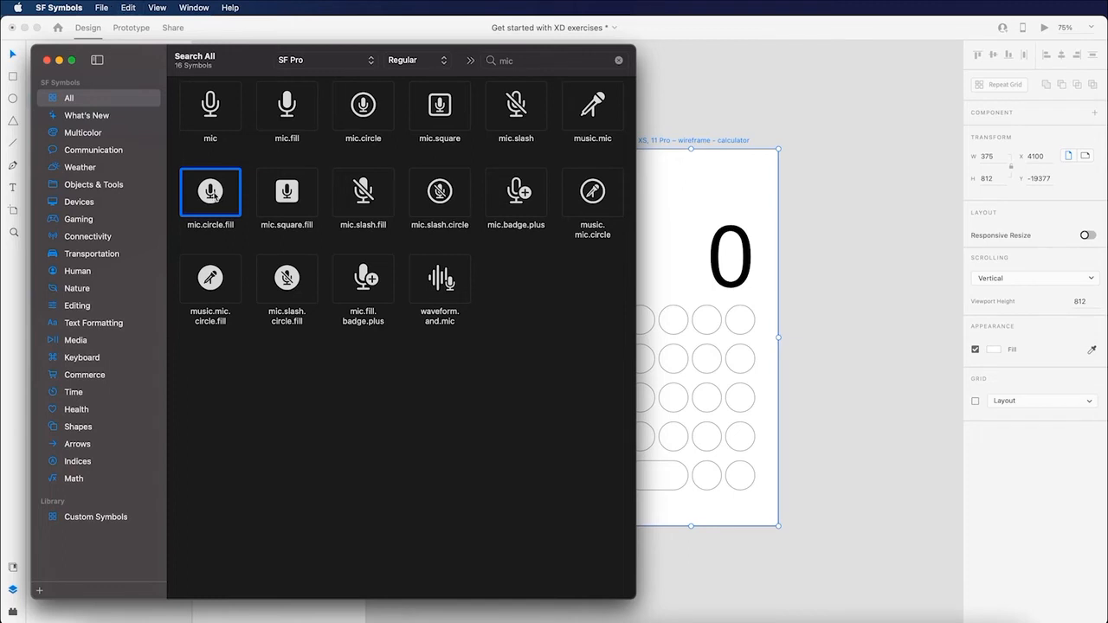
{"action": "left_click", "coordinate": [127, 7]}
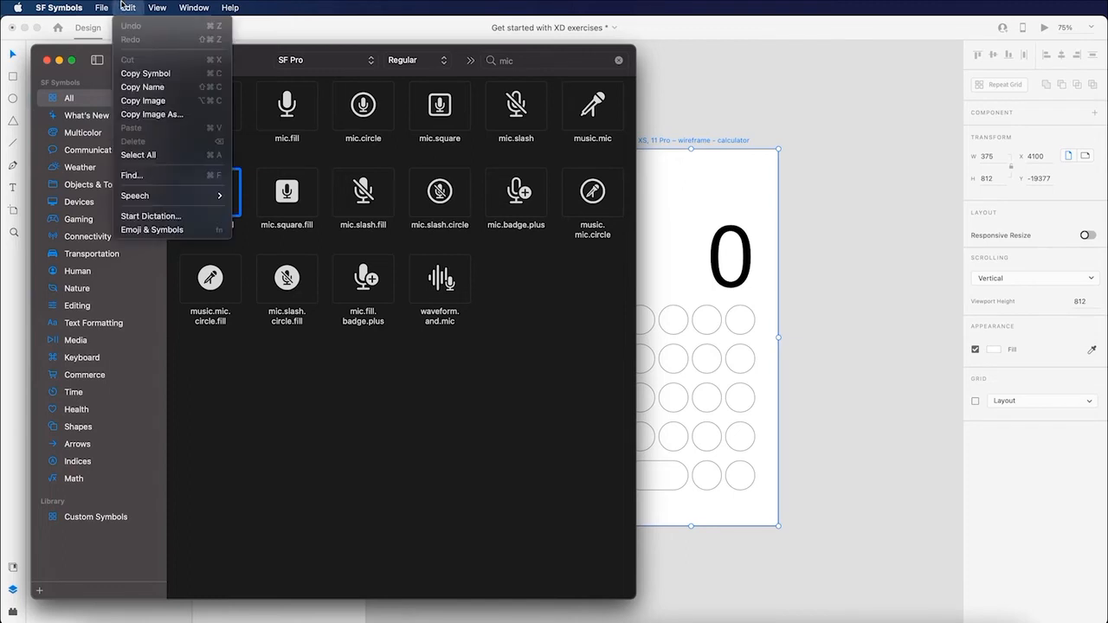
{"action": "left_click", "coordinate": [147, 73]}
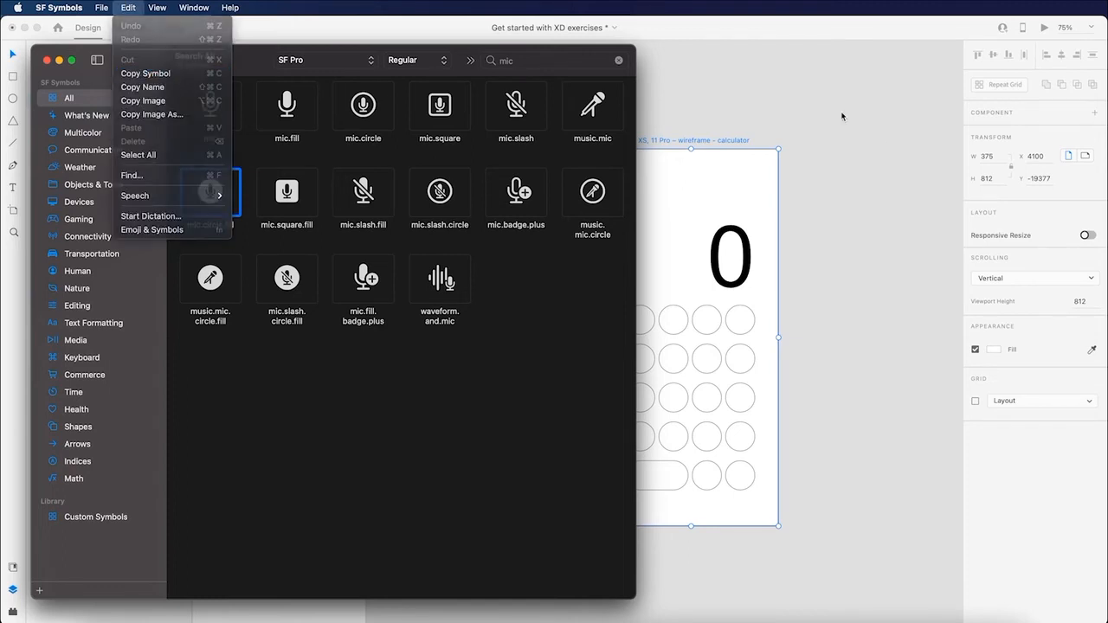
{"action": "left_click", "coordinate": [714, 33]}
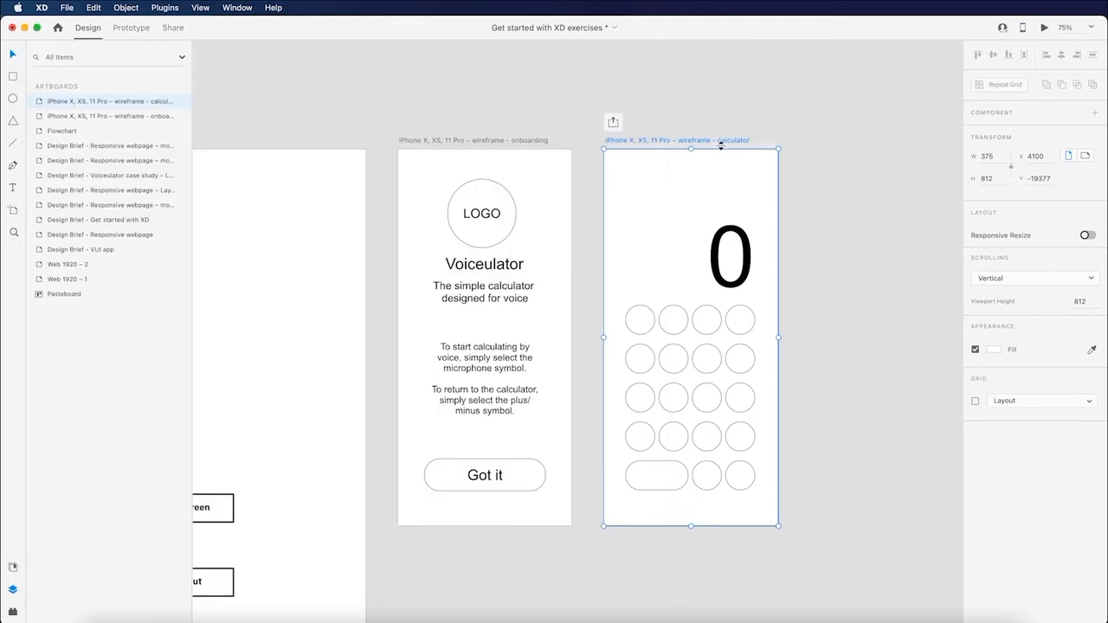
{"action": "key", "text": "super+v"}
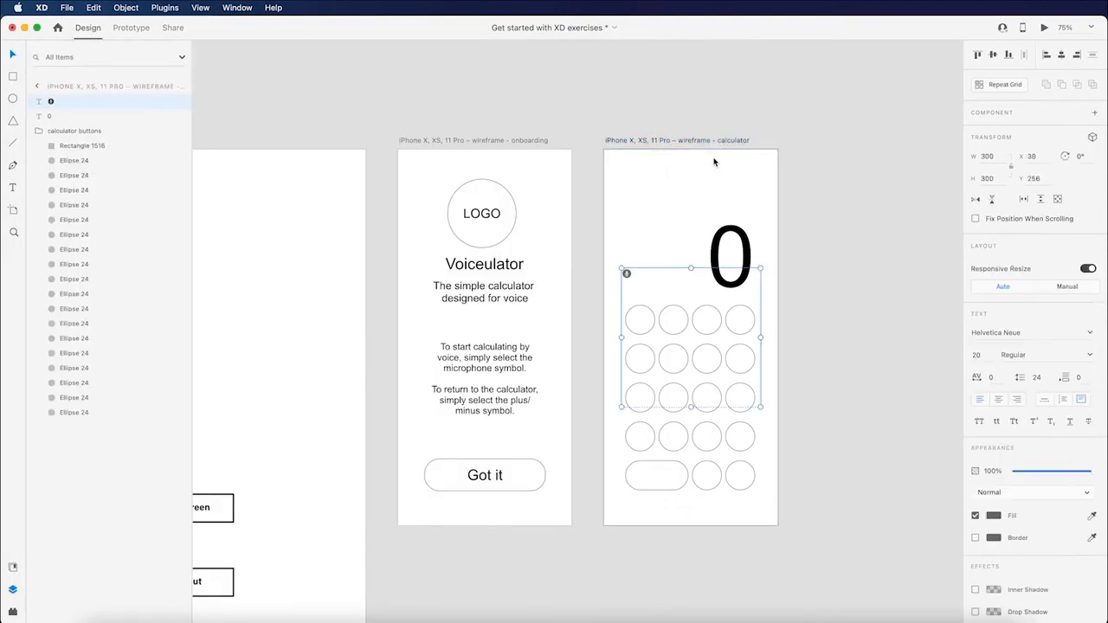
Change the microphone symbol's text box to auto width, enlarge the symbol, and place it above the 0 near the artboard's right edge.
{"action": "left_click_drag", "start_coordinate": [626, 274], "coordinate": [695, 183]}
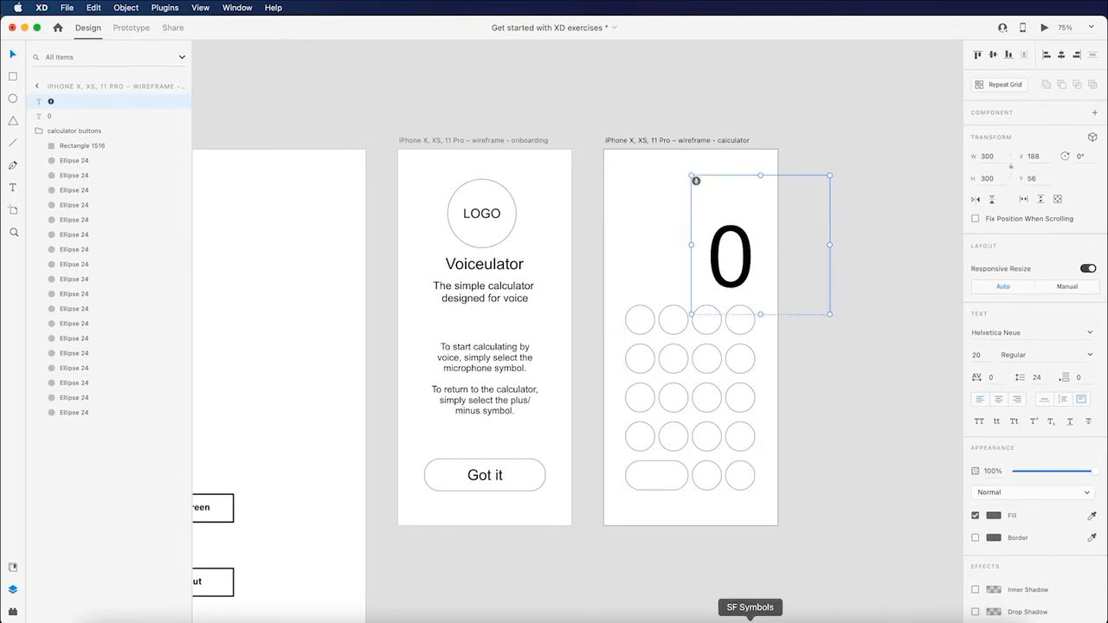
{"action": "left_click", "coordinate": [750, 618]}
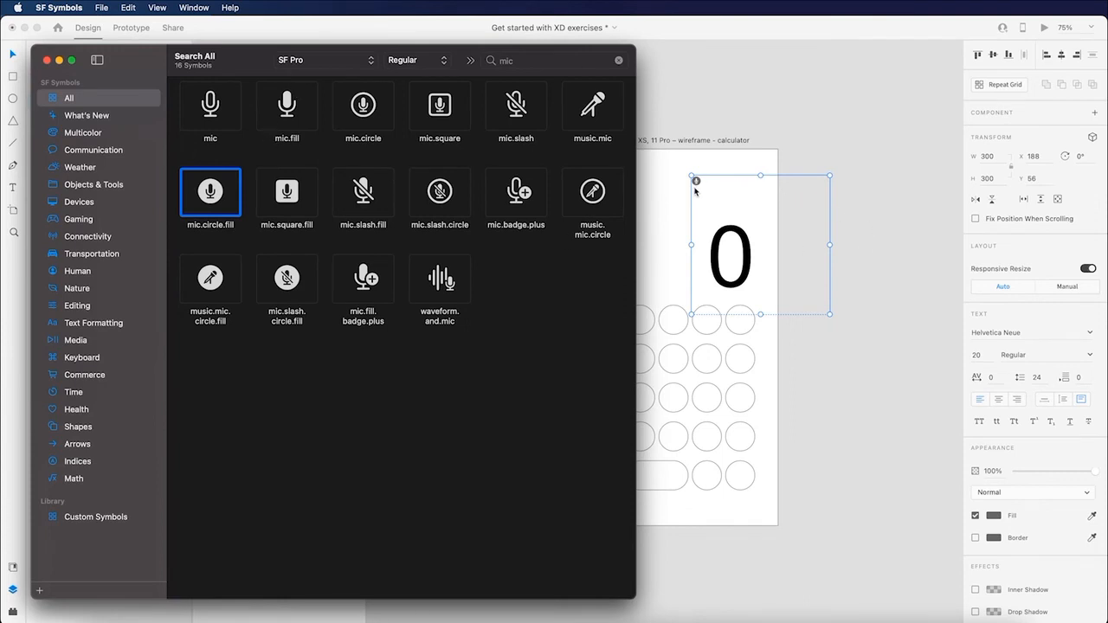
{"action": "left_click", "coordinate": [696, 187]}
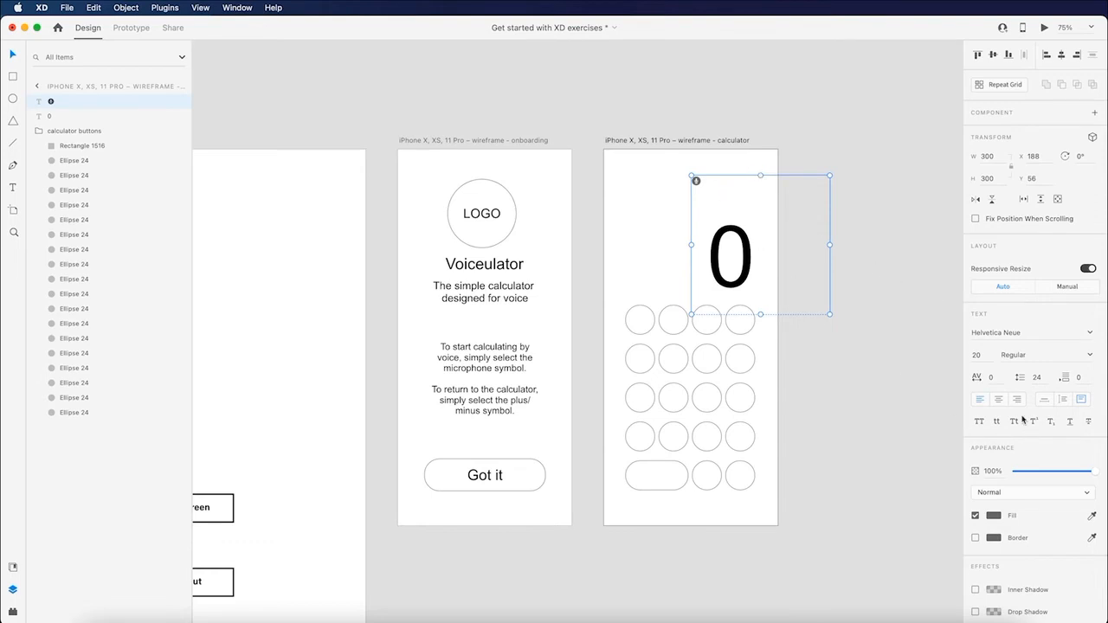
{"action": "double_click", "coordinate": [698, 186]}
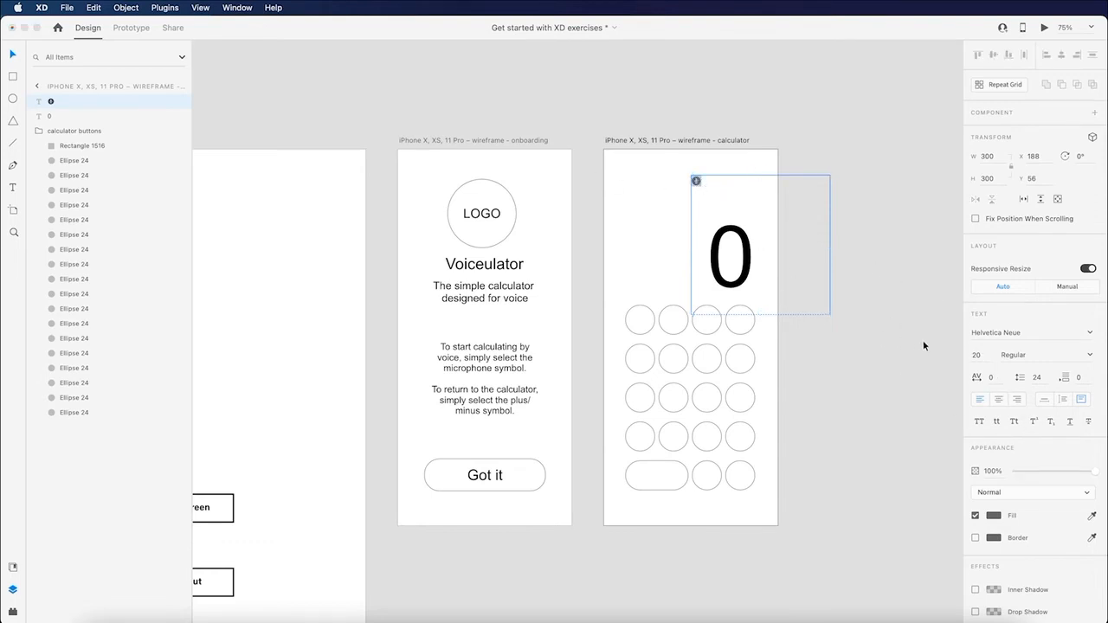
{"action": "left_click", "coordinate": [1047, 400]}
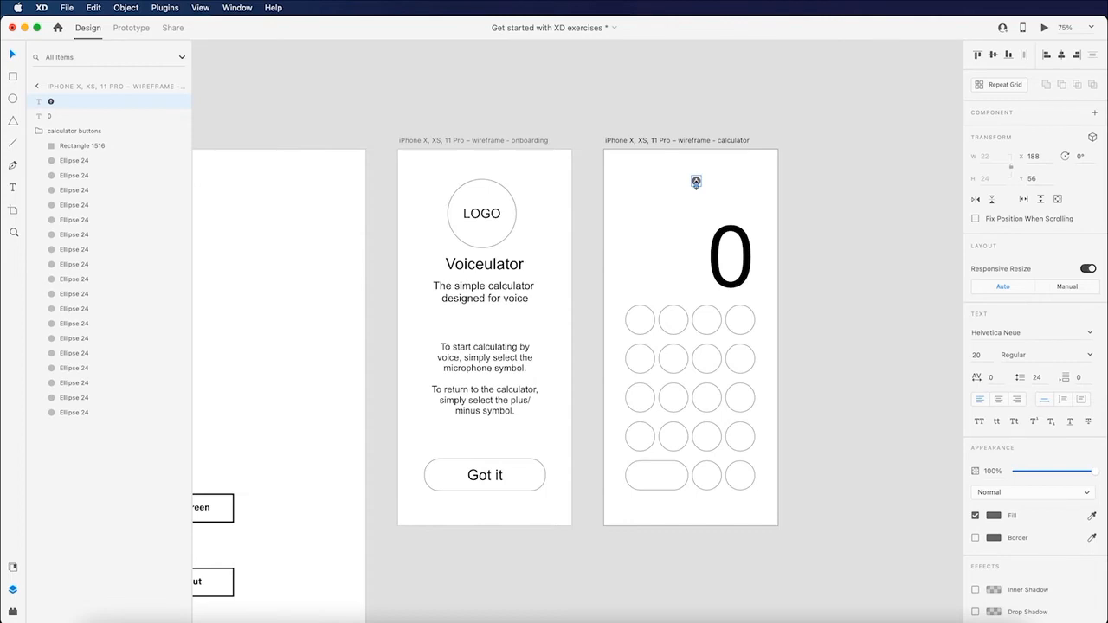
{"action": "left_click_drag", "start_coordinate": [696, 187], "coordinate": [754, 186]}
{"action": "left_click", "coordinate": [873, 146]}
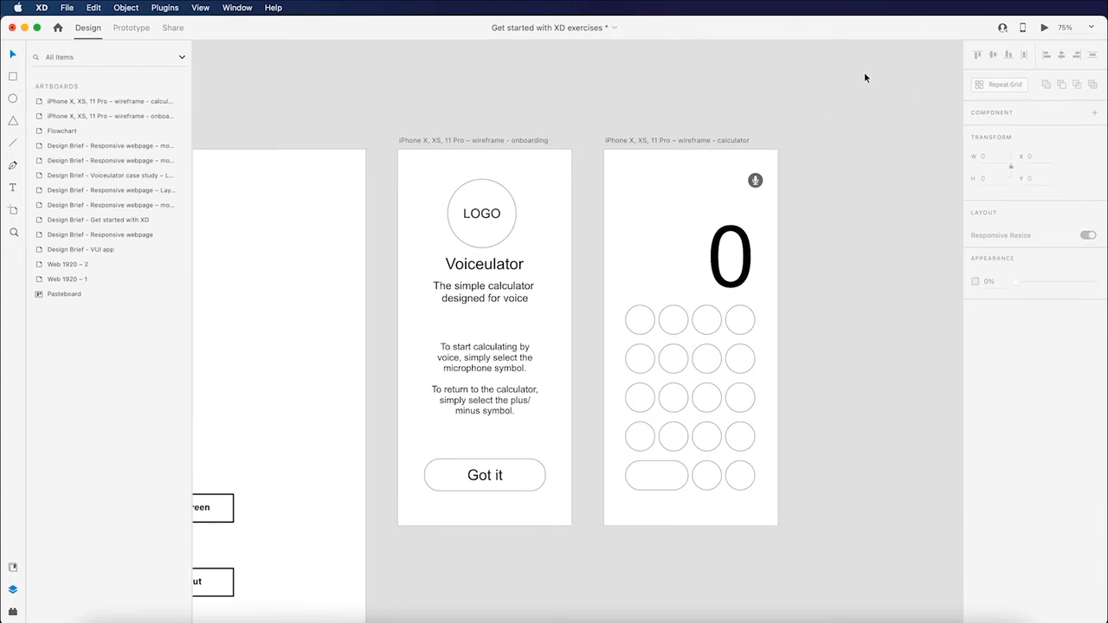
Move the 0 slightly upward to leave more space between it and the button grid.
{"action": "left_click", "coordinate": [742, 238]}
{"action": "left_click_drag", "start_coordinate": [742, 238], "coordinate": [743, 224]}
{"action": "left_click", "coordinate": [813, 214]}
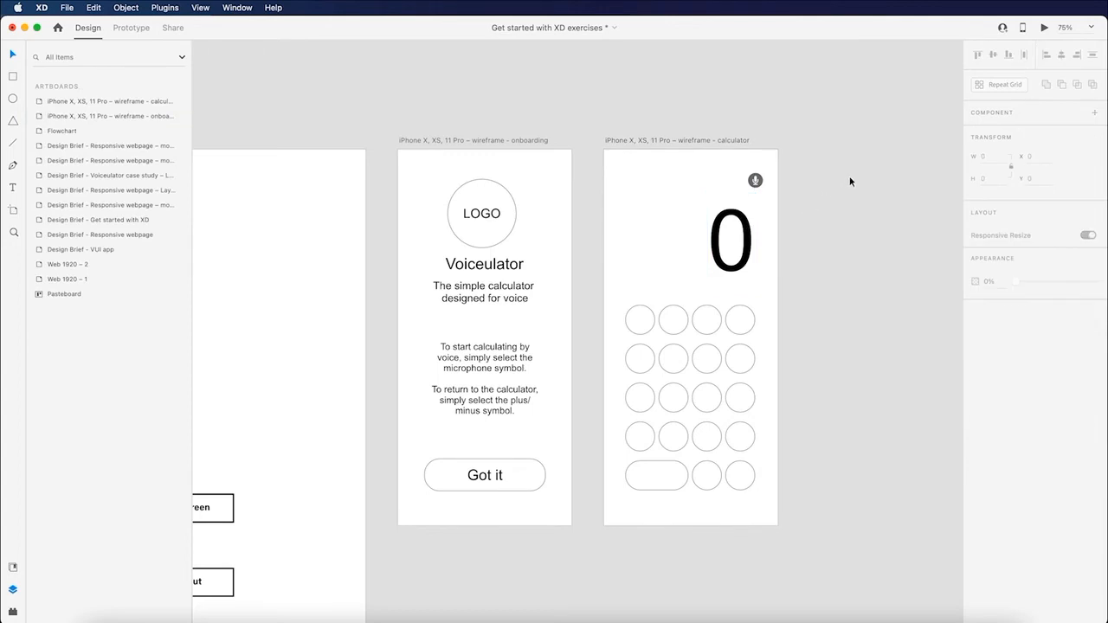
Examine the app user flow chart and the onboarding wireframe for the next screen after the calculator.
{"action": "left_click", "coordinate": [750, 159]}
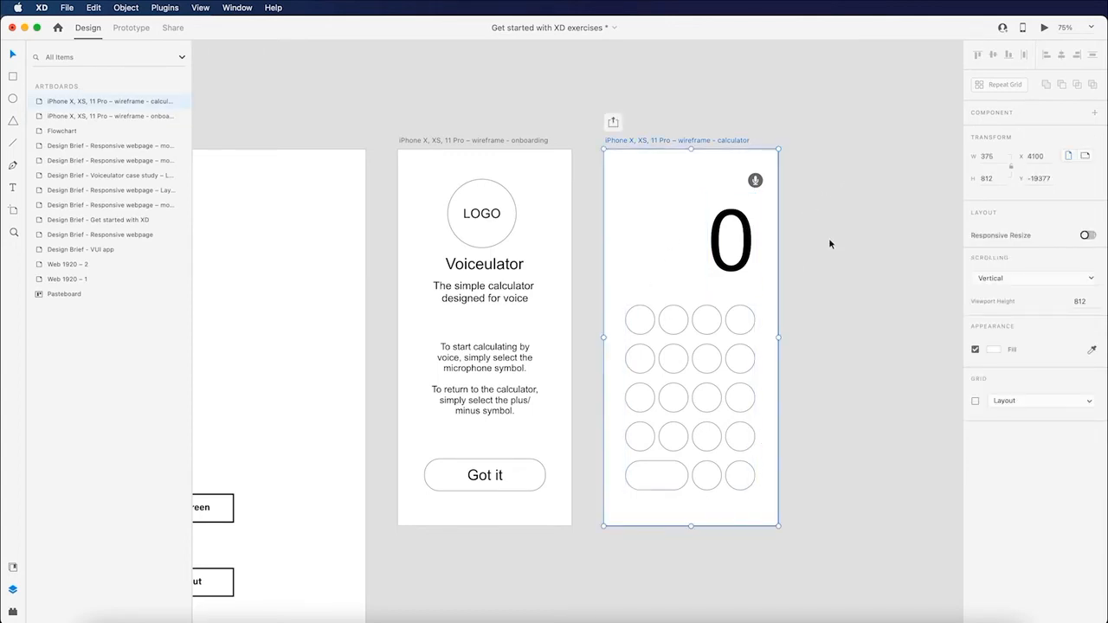
{"action": "scroll", "coordinate": [807, 241], "scroll_direction": "left", "scroll_amount": 1}
{"action": "scroll", "coordinate": [807, 241], "scroll_direction": "left", "scroll_amount": 5}
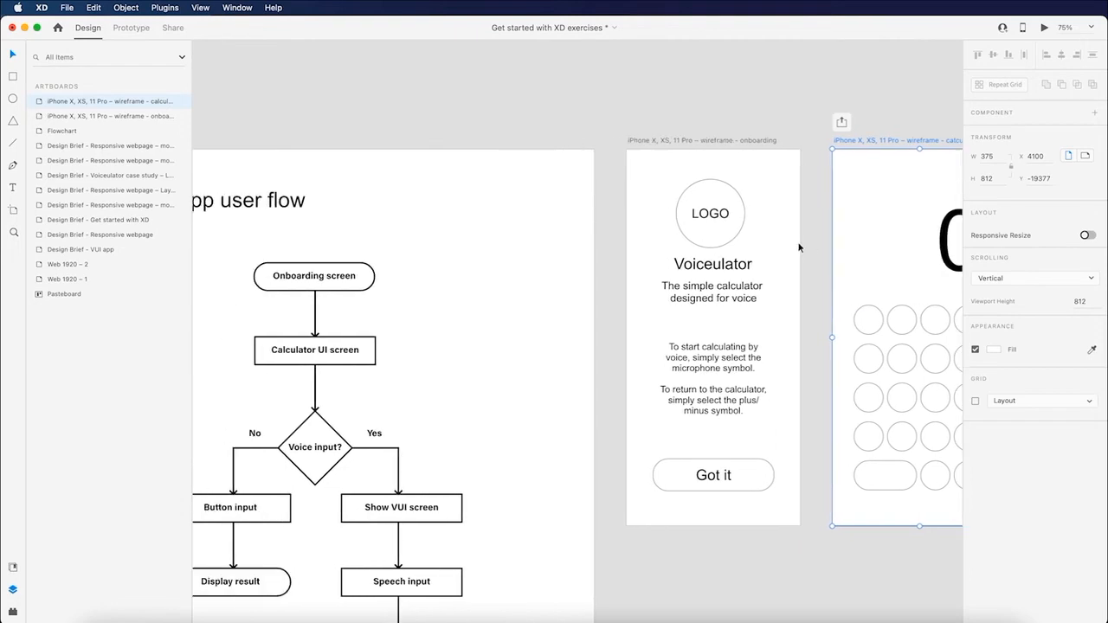
{"action": "scroll", "coordinate": [767, 260], "scroll_direction": "down", "scroll_amount": 2}
{"action": "scroll", "coordinate": [768, 262], "scroll_direction": "right", "scroll_amount": 1}
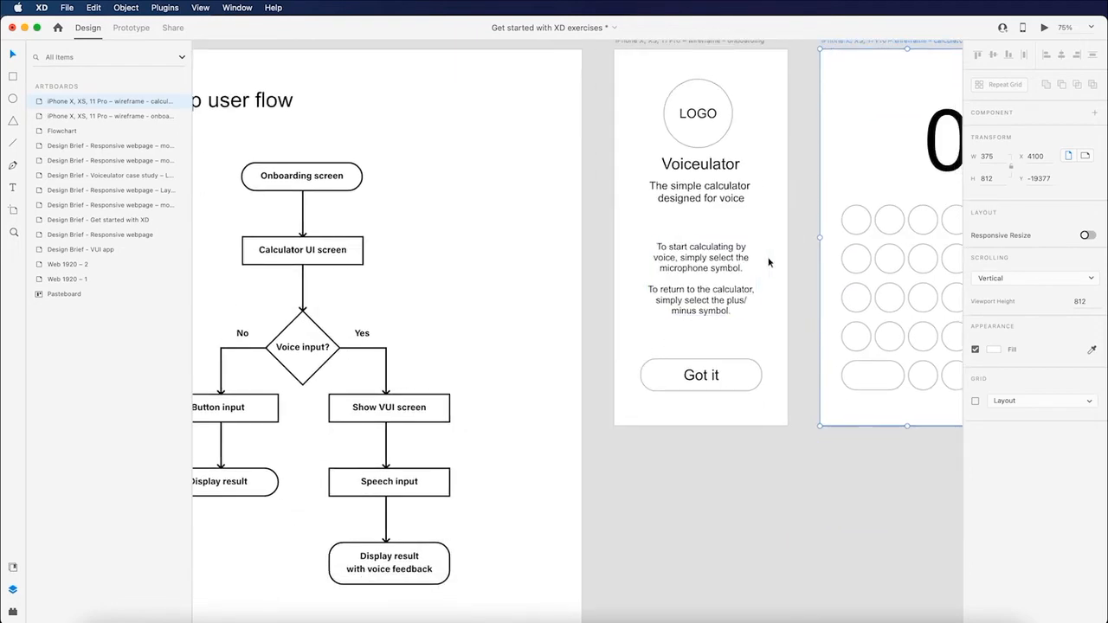
{"action": "scroll", "coordinate": [768, 262], "scroll_direction": "left", "scroll_amount": 2}
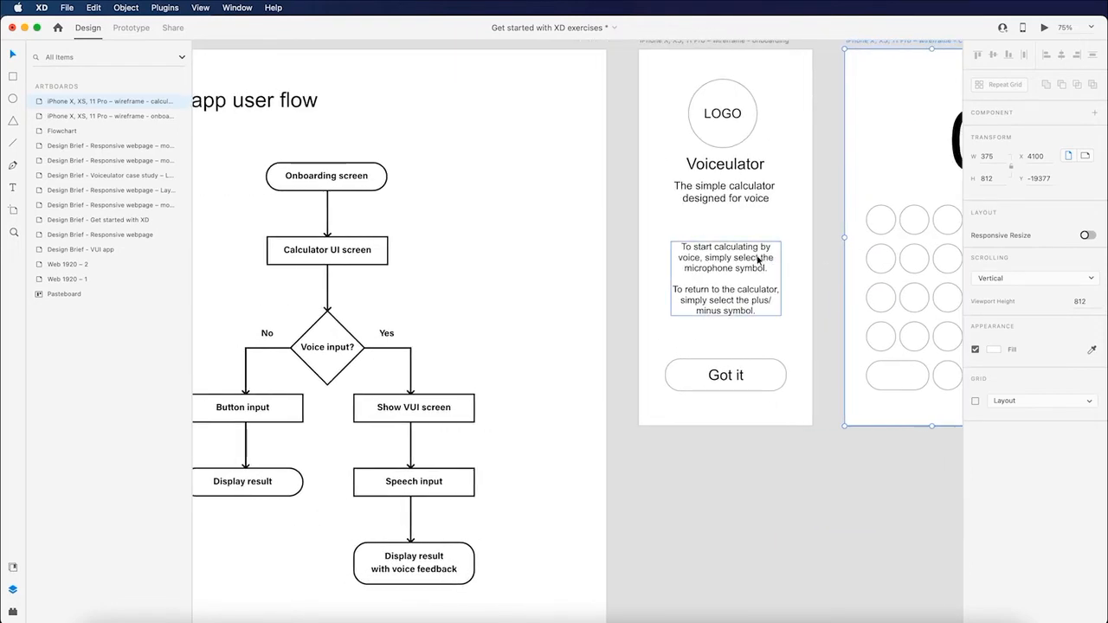
{"action": "scroll", "coordinate": [757, 261], "scroll_direction": "right", "scroll_amount": 5}
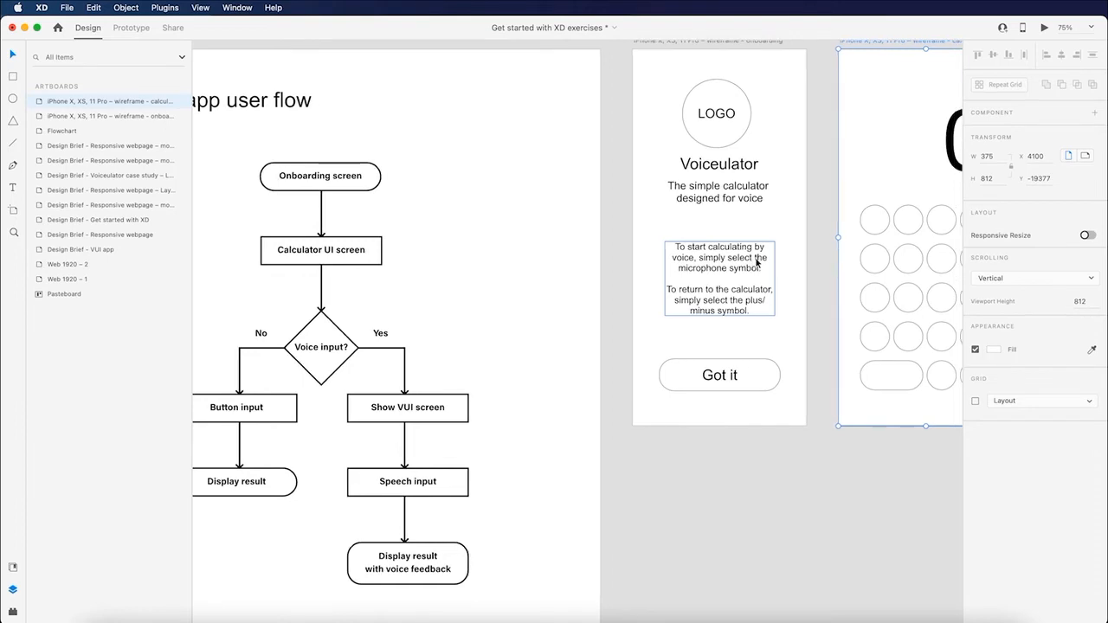
{"action": "scroll", "coordinate": [765, 270], "scroll_direction": "right", "scroll_amount": 8}
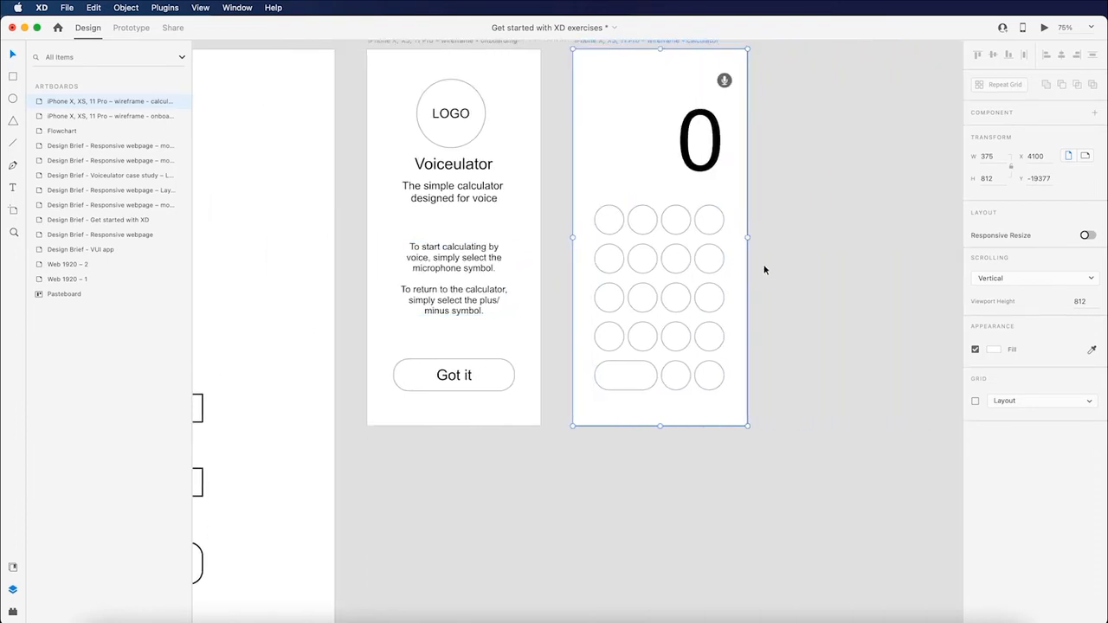
Duplicate the calculator wireframe artboard to serve as the base for the voice input screen.
{"action": "scroll", "coordinate": [770, 265], "scroll_direction": "up", "scroll_amount": 3}
{"action": "scroll", "coordinate": [770, 272], "scroll_direction": "right", "scroll_amount": 1}
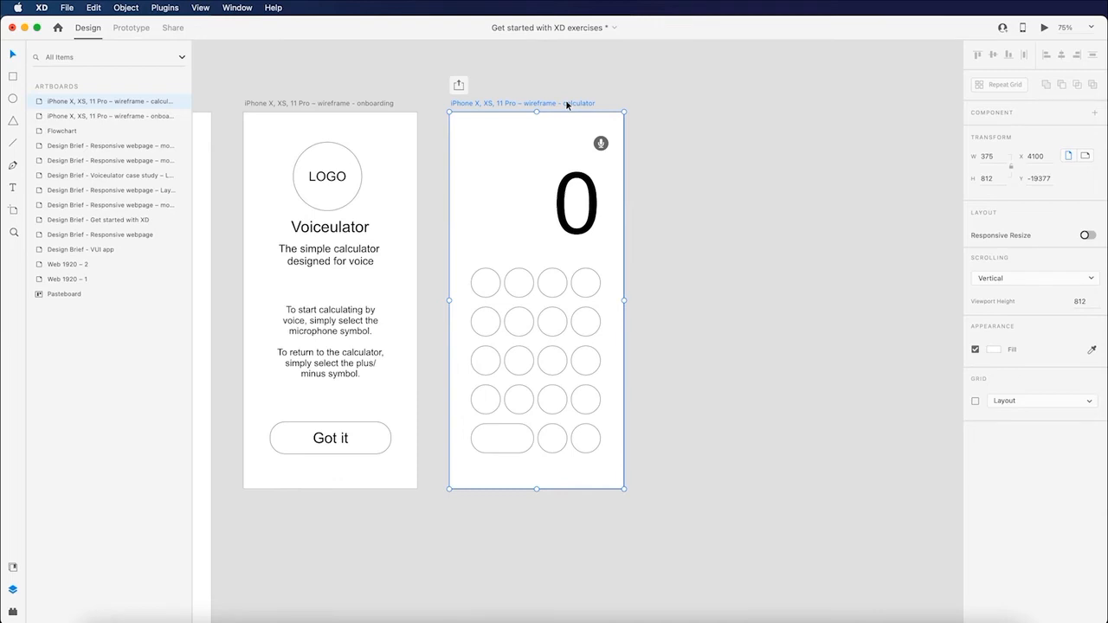
{"action": "key", "text": "super+d"}
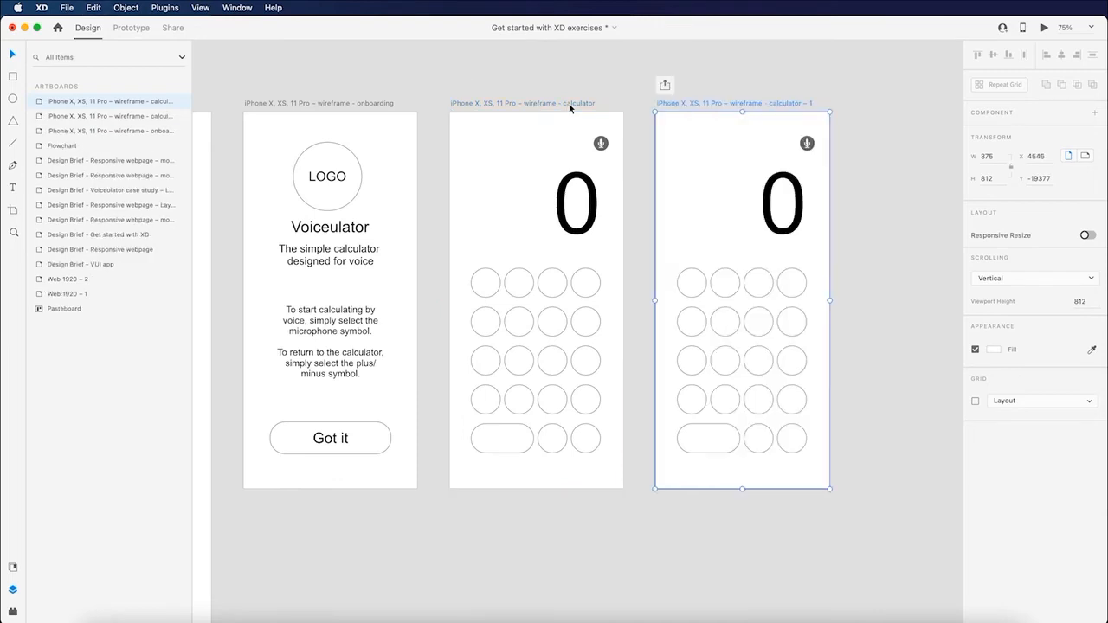
Delete the calculator buttons group and the 0 from the duplicated artboard, keeping only the microphone symbol.
{"action": "left_click", "coordinate": [775, 284]}
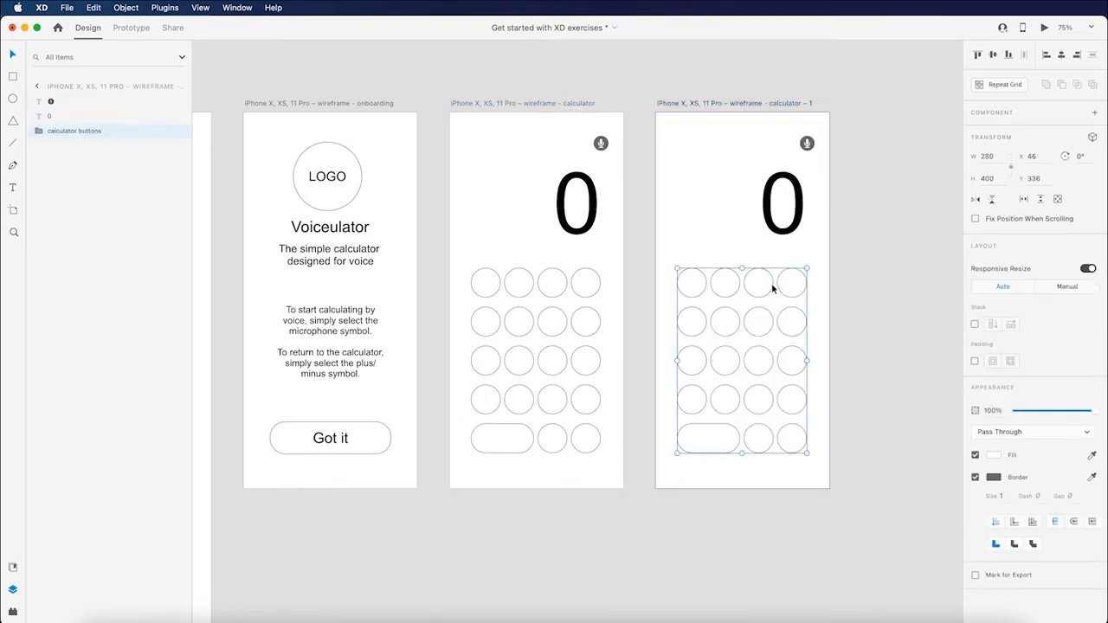
{"action": "left_click", "coordinate": [845, 287]}
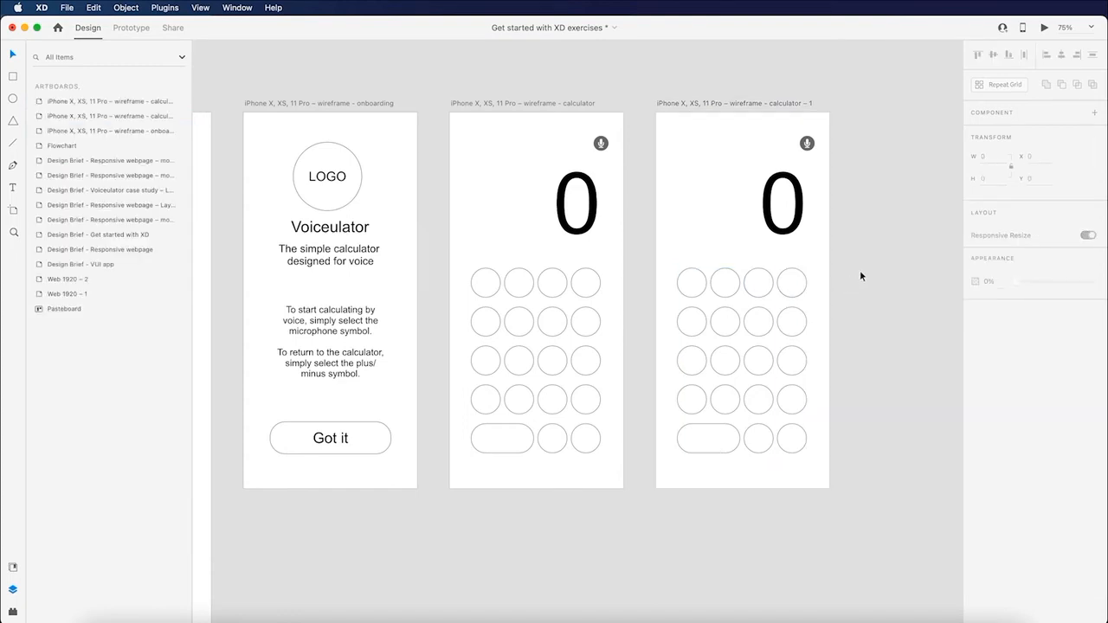
{"action": "left_click", "coordinate": [767, 297]}
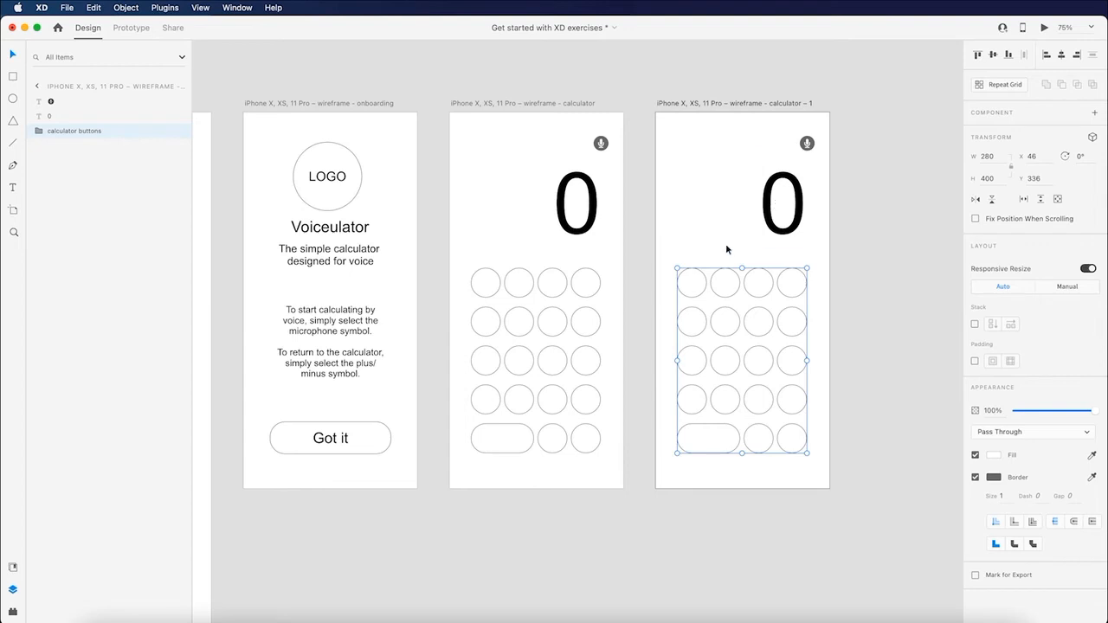
{"action": "left_click", "coordinate": [84, 118], "text": "shift"}
{"action": "key", "text": "Delete"}
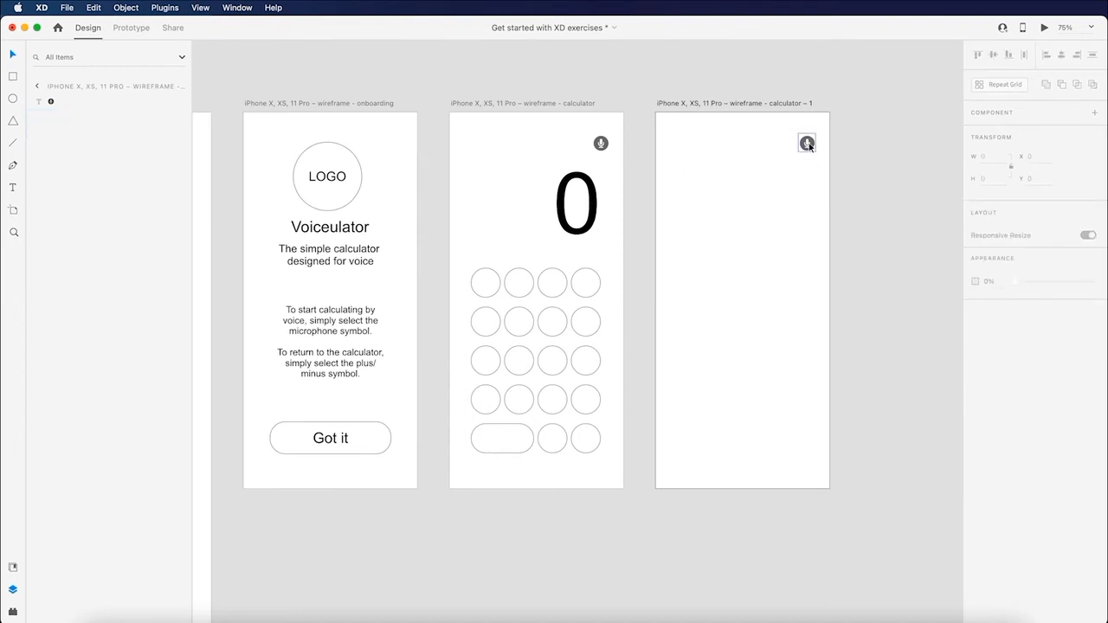
Switch to the SF Symbols app and search for "plus" to find a filled circular plus/minus symbol.
{"action": "left_click", "coordinate": [808, 144]}
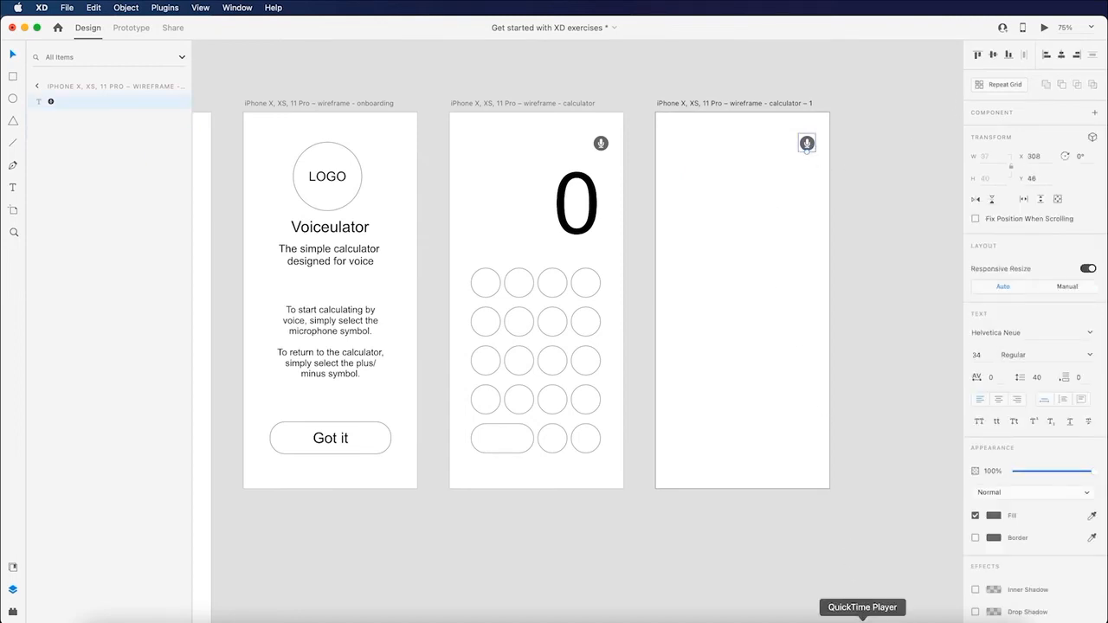
{"action": "left_click", "coordinate": [750, 618]}
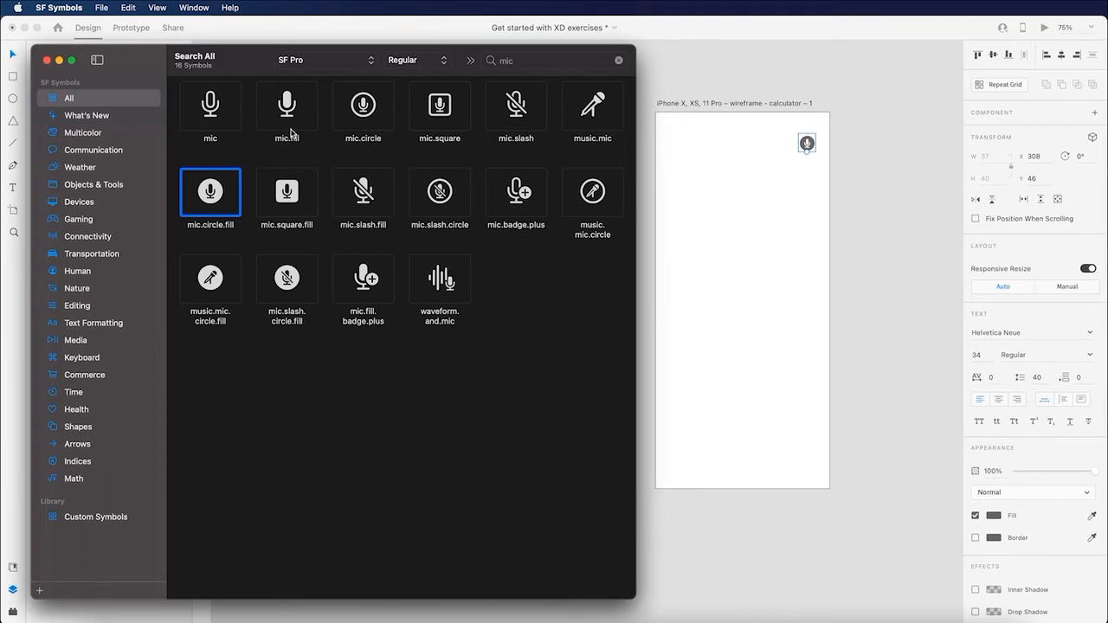
{"action": "left_click_drag", "start_coordinate": [234, 61], "coordinate": [247, 57]}
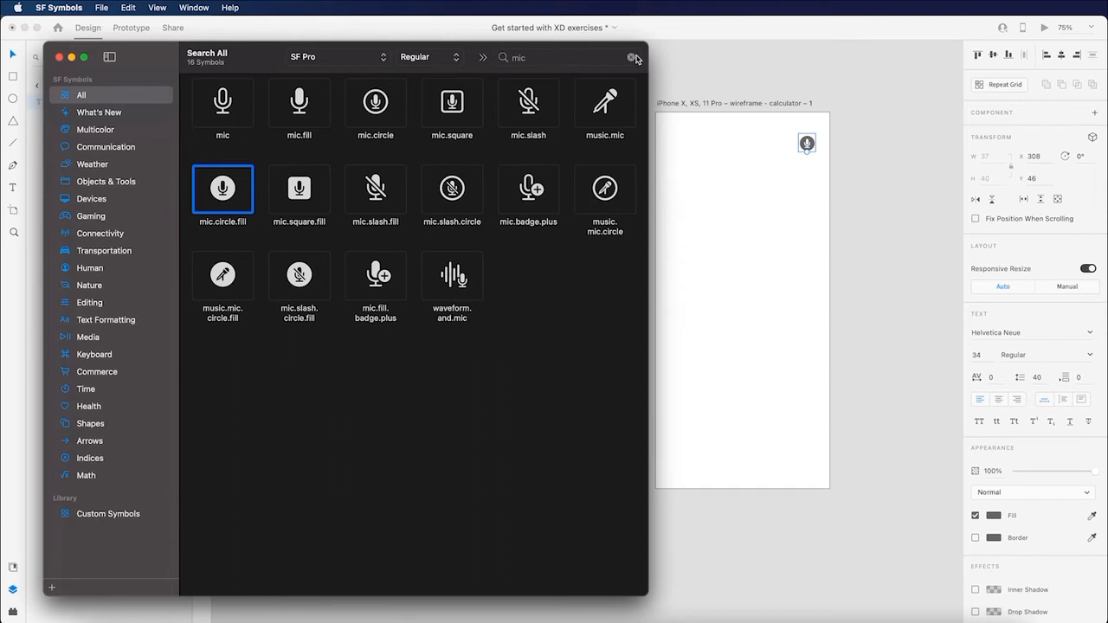
{"action": "left_click", "coordinate": [636, 59]}
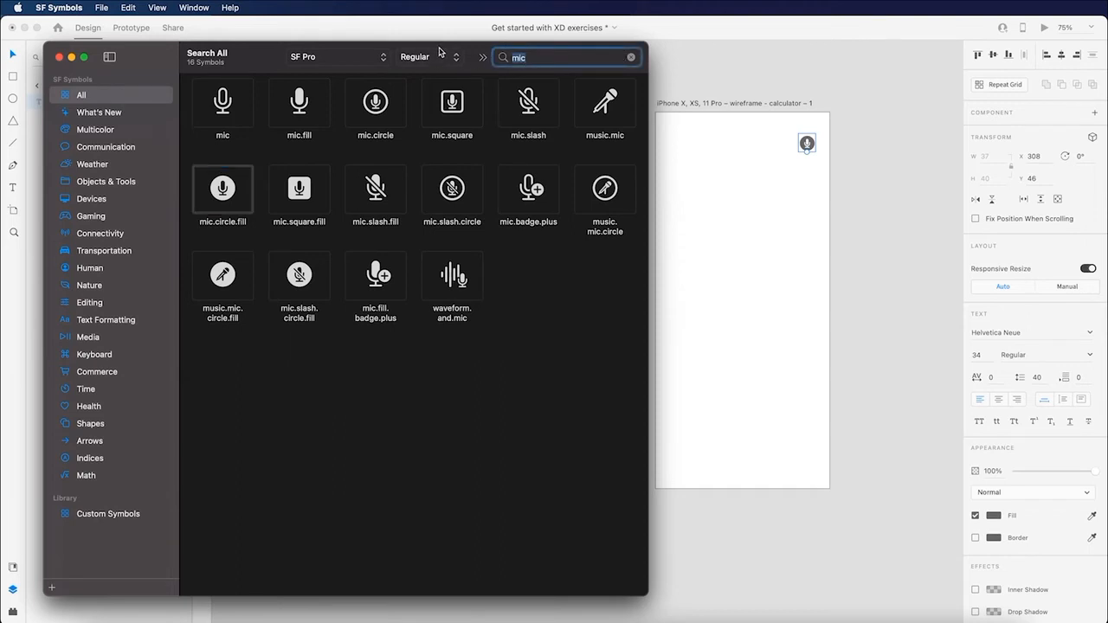
{"action": "type", "text": "plus"}
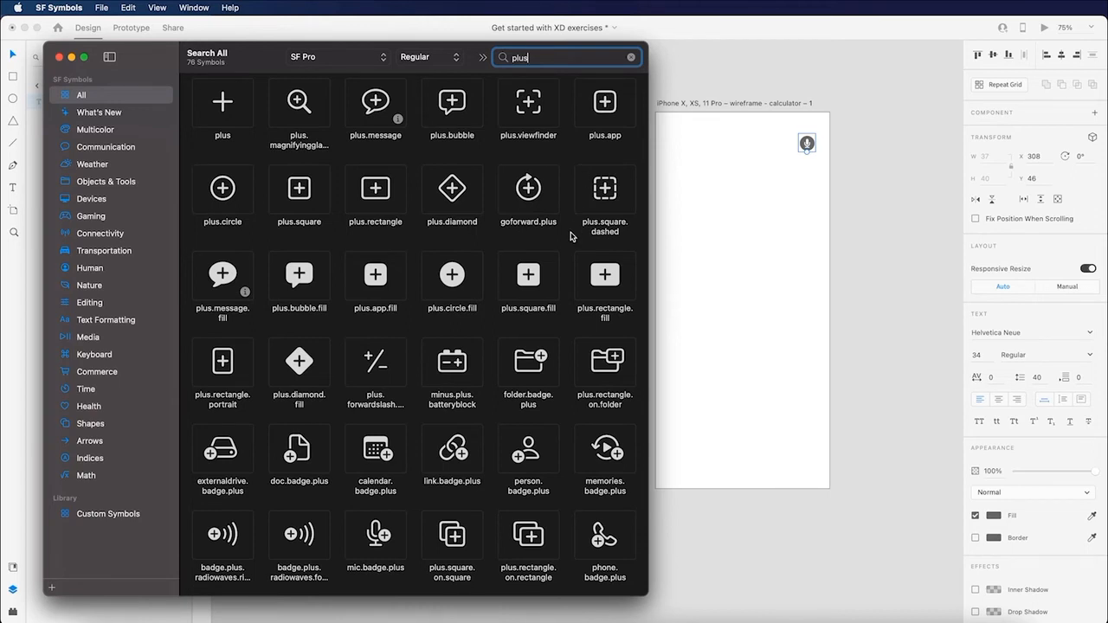
{"action": "scroll", "coordinate": [571, 235], "scroll_direction": "down", "scroll_amount": 2}
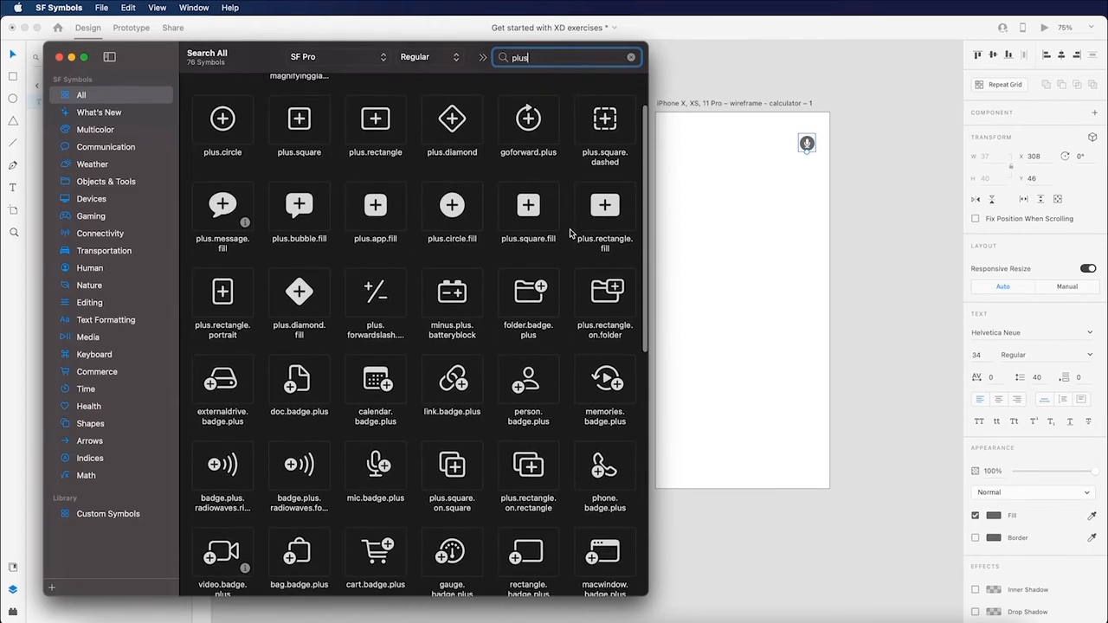
{"action": "scroll", "coordinate": [568, 230], "scroll_direction": "down", "scroll_amount": 2}
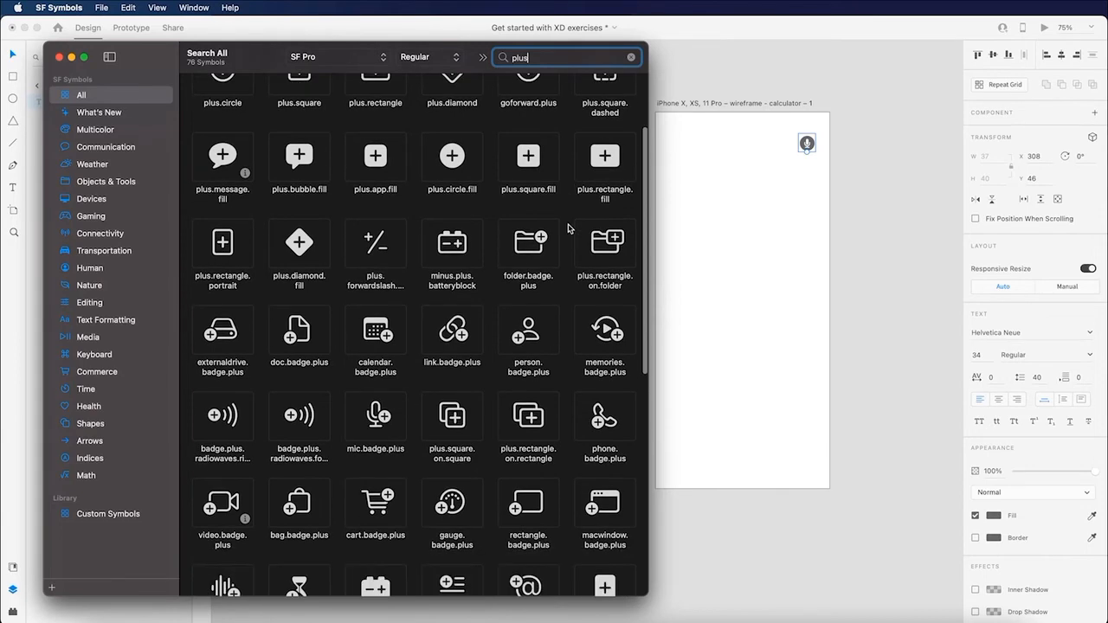
{"action": "scroll", "coordinate": [572, 232], "scroll_direction": "down", "scroll_amount": 6}
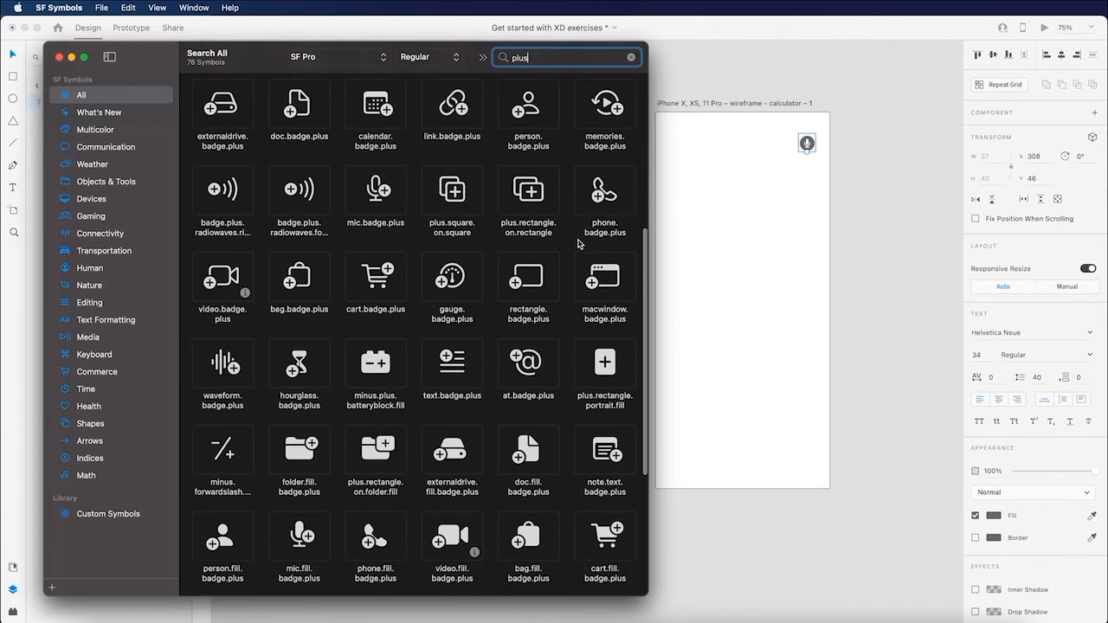
{"action": "scroll", "coordinate": [579, 244], "scroll_direction": "down", "scroll_amount": 2}
{"action": "scroll", "coordinate": [580, 246], "scroll_direction": "down", "scroll_amount": 5}
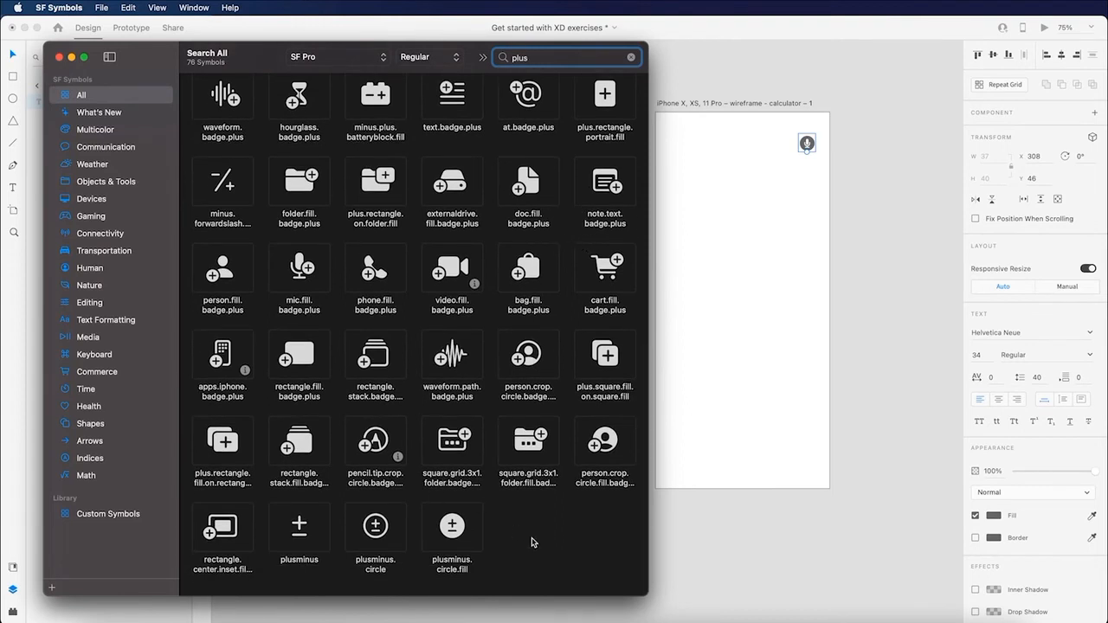
Copy the plusminus.circle.fill symbol and paste it onto the duplicated artboard in Adobe XD.
{"action": "left_click", "coordinate": [450, 531]}
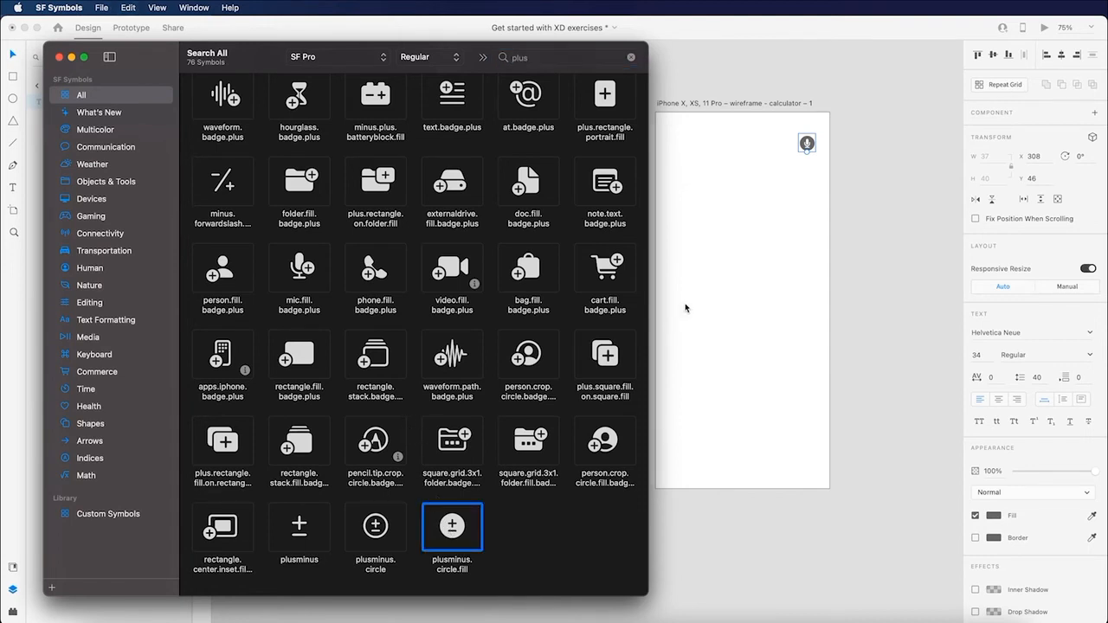
{"action": "left_click", "coordinate": [719, 285]}
{"action": "key", "text": "super+v"}
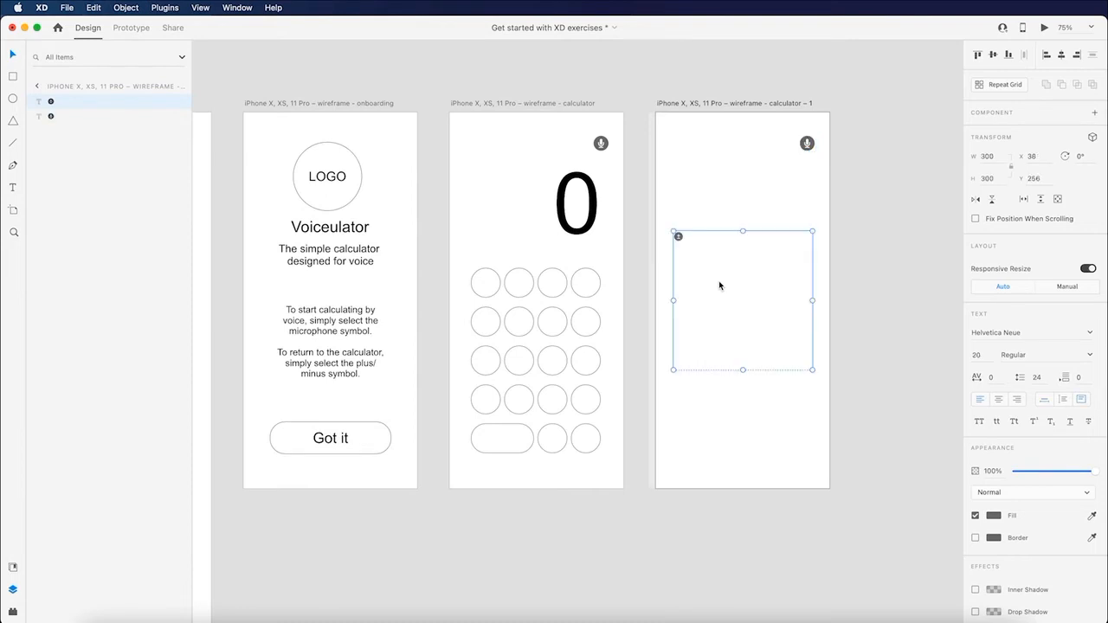
Set the plus/minus symbol to auto width, enlarge it to the microphone's size, place it over the microphone, and delete the microphone.
{"action": "left_click", "coordinate": [1049, 403]}
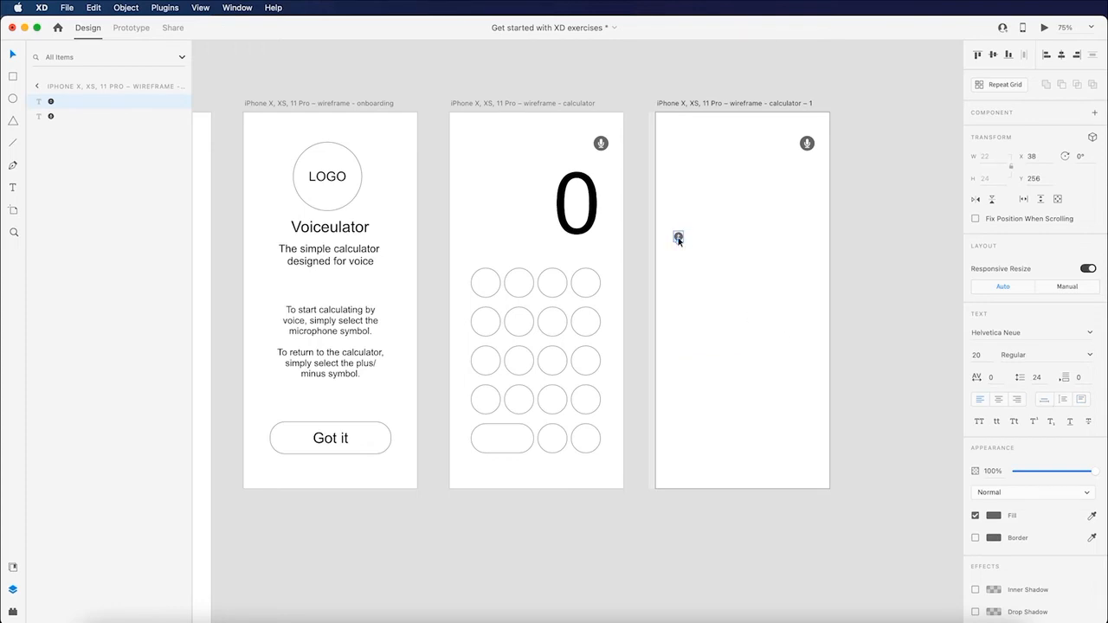
{"action": "left_click_drag", "start_coordinate": [679, 240], "coordinate": [805, 146]}
{"action": "left_click", "coordinate": [78, 116]}
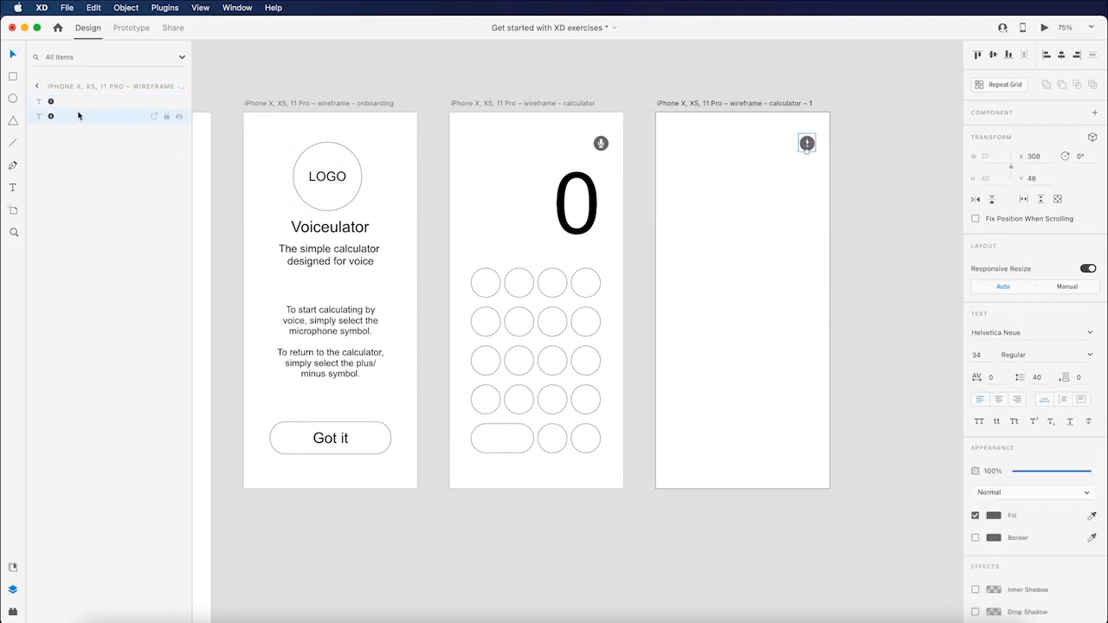
{"action": "key", "text": "Delete"}
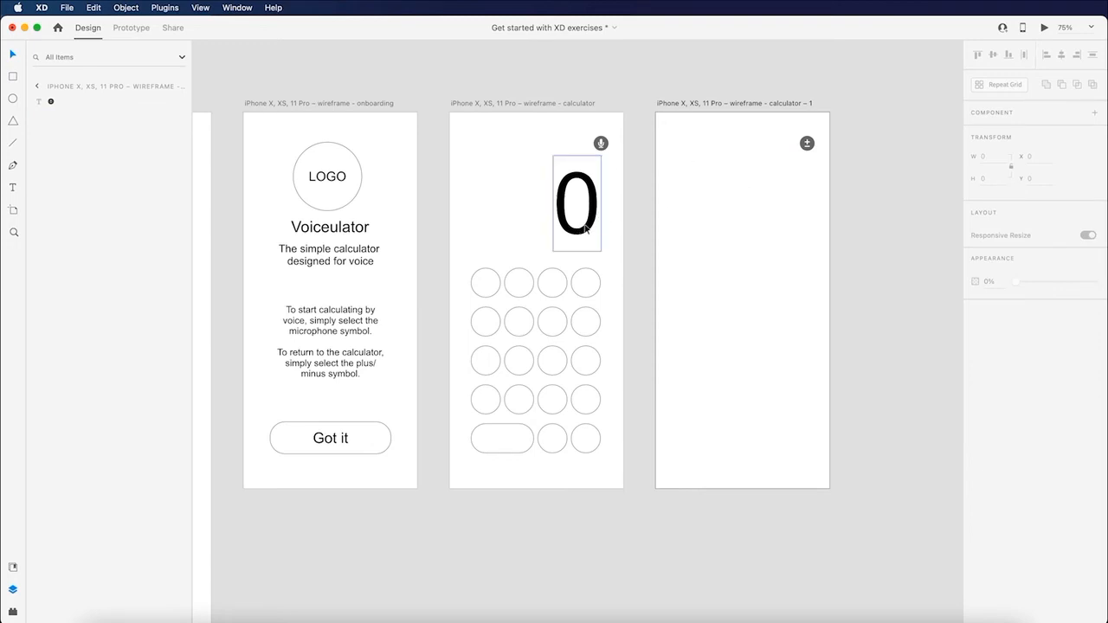
Add the text "Listening" to the duplicated artboard, reduce it to size 23, and place it near the upper-left corner.
{"action": "left_click", "coordinate": [12, 191]}
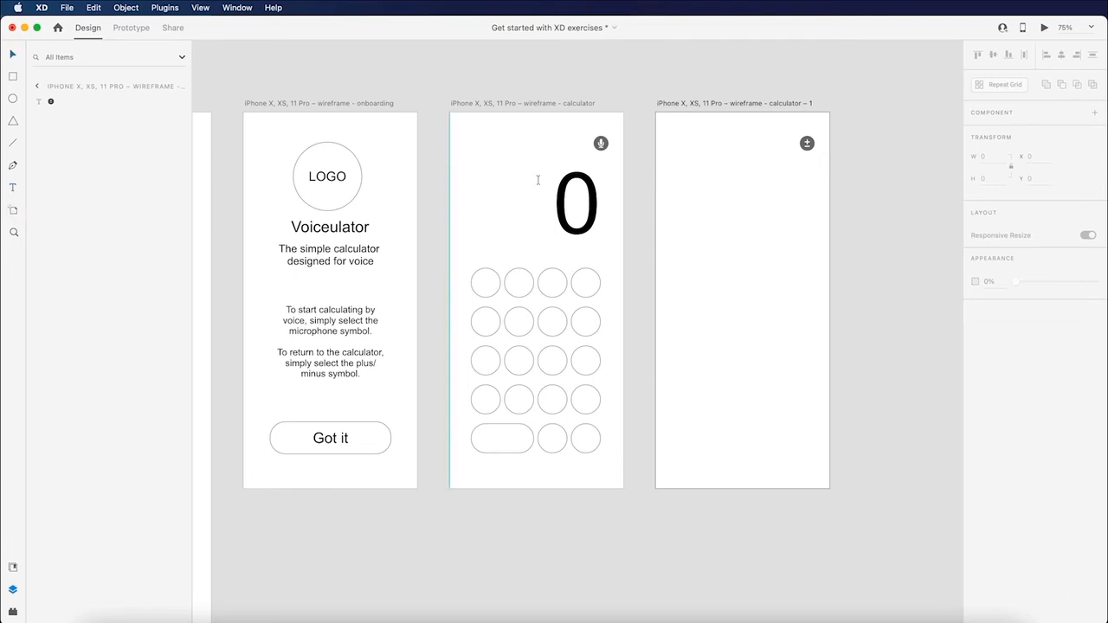
{"action": "left_click", "coordinate": [668, 143]}
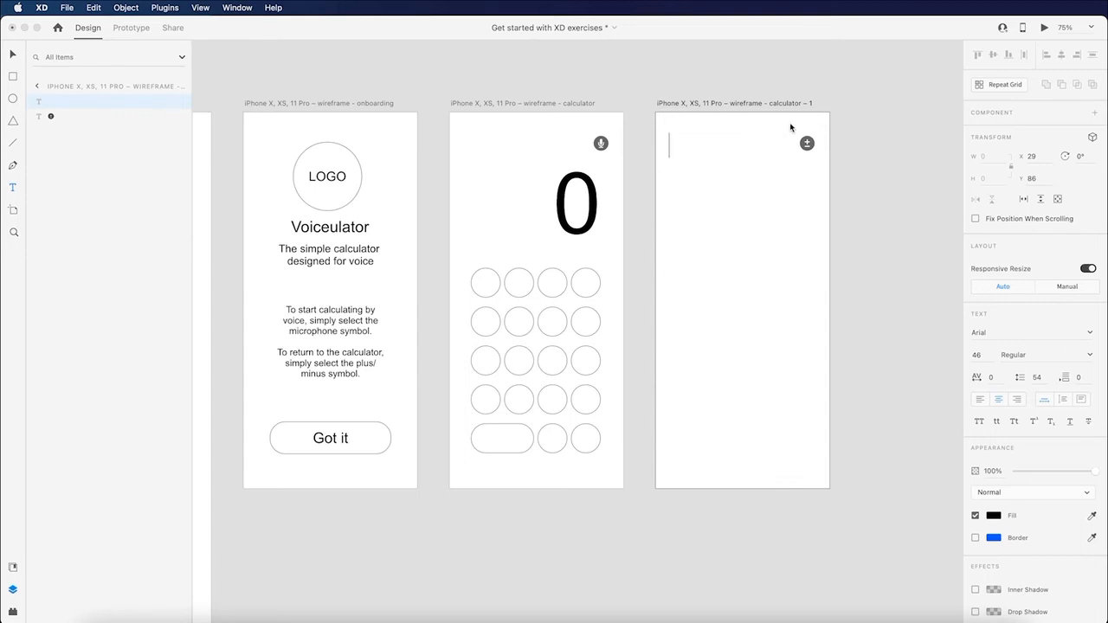
{"action": "type", "text": "Listening"}
{"action": "key", "text": "Escape"}
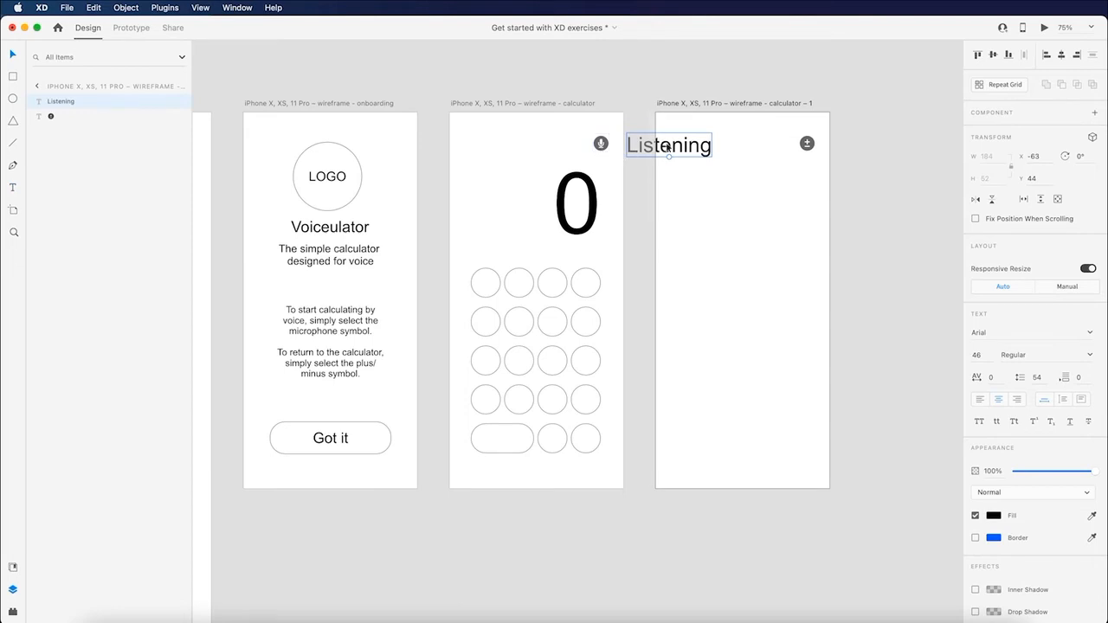
{"action": "left_click_drag", "start_coordinate": [671, 147], "coordinate": [708, 141]}
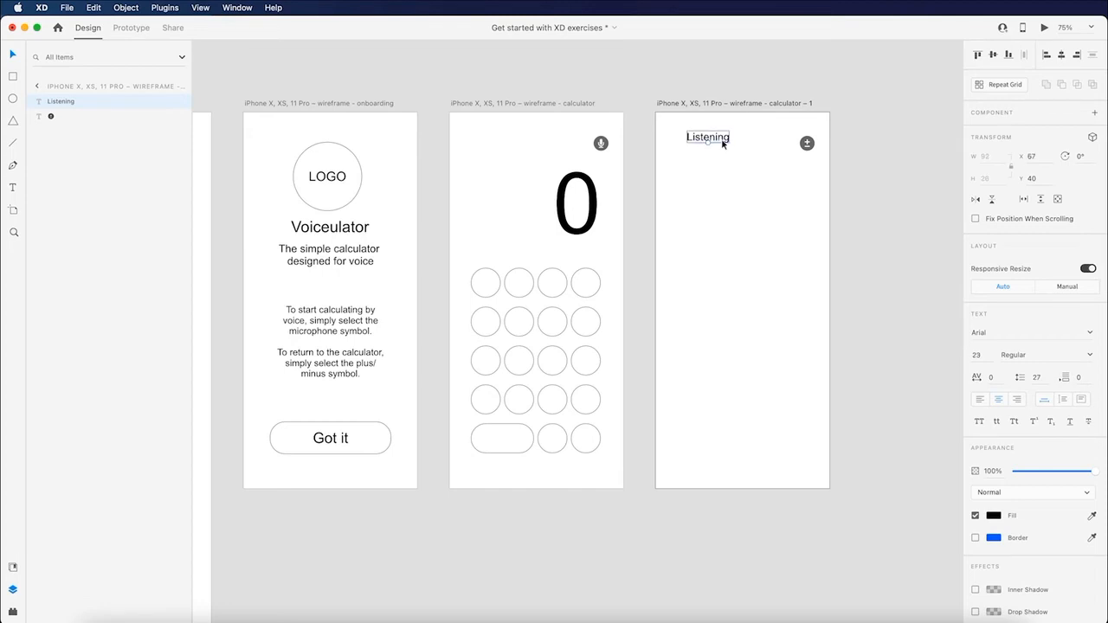
Extend the text to "Listening..." and move it toward the artboard's left edge, level with the plus/minus symbol.
{"action": "double_click", "coordinate": [726, 139]}
{"action": "key", "text": "Right"}
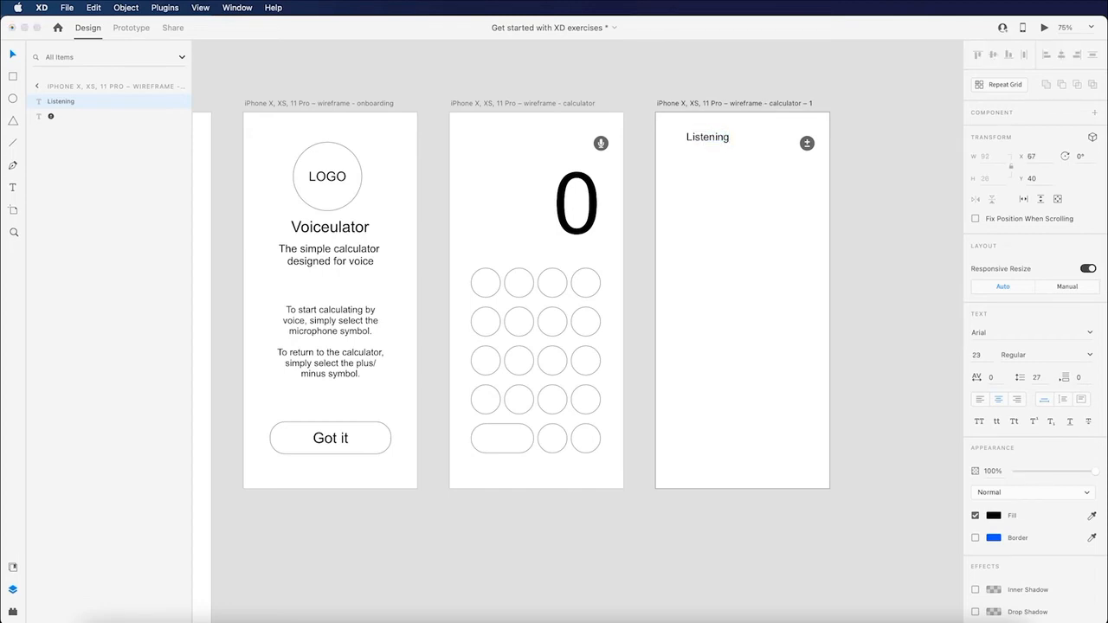
{"action": "type", "text": "..."}
{"action": "key", "text": "Escape"}
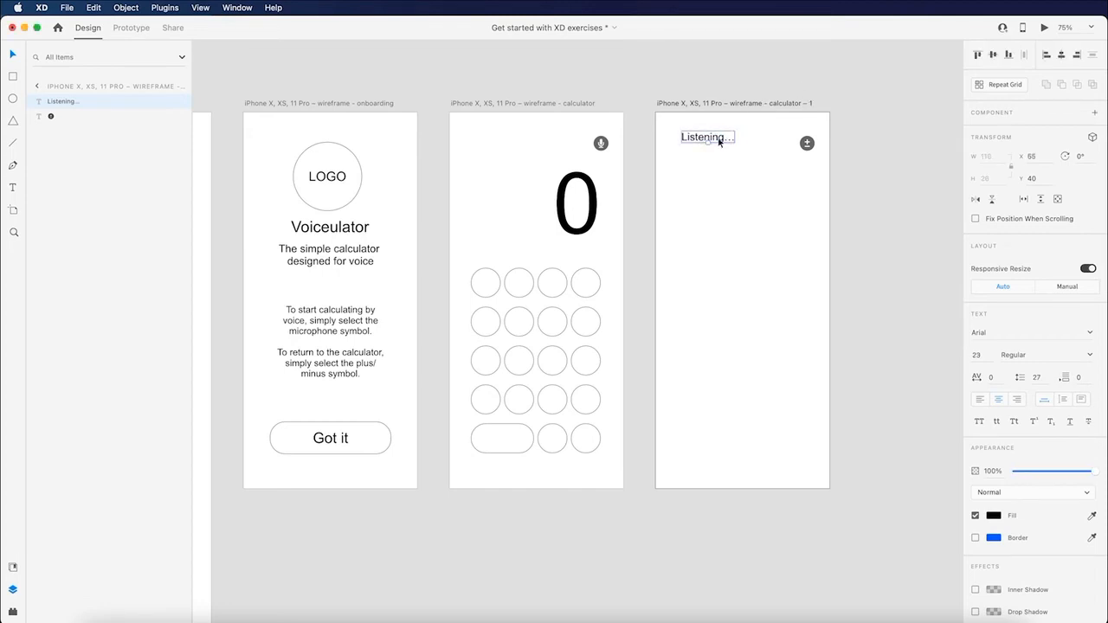
{"action": "left_click_drag", "start_coordinate": [718, 139], "coordinate": [701, 143]}
{"action": "left_click", "coordinate": [846, 211]}
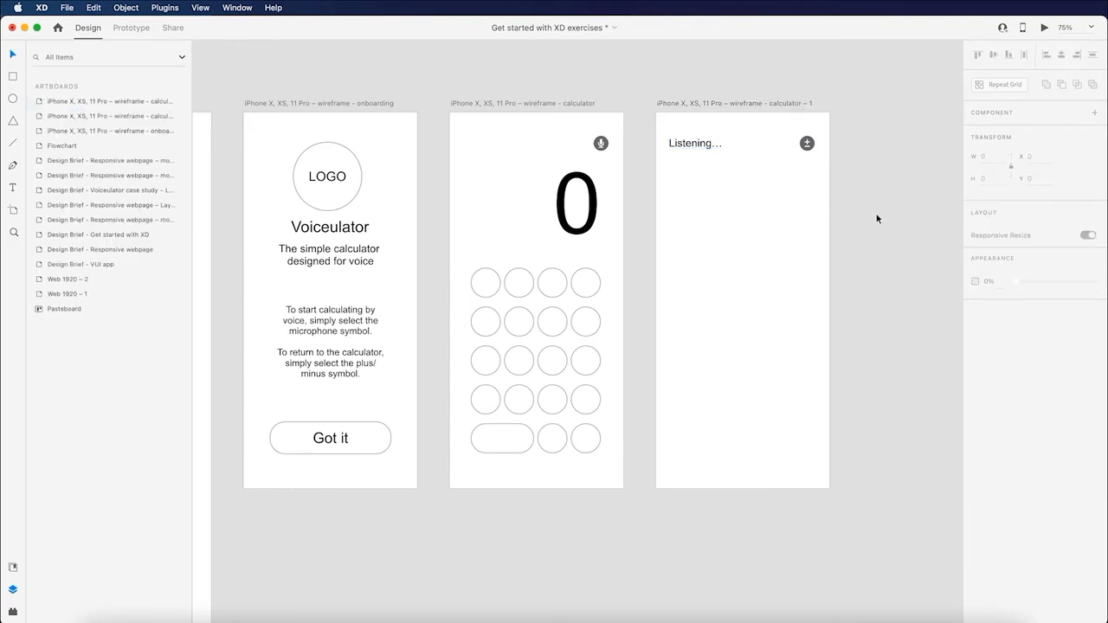
Examine the user flow chart's voice input branch and compare it with the wireframe screens made so far.
{"action": "scroll", "coordinate": [874, 201], "scroll_direction": "right", "scroll_amount": 5}
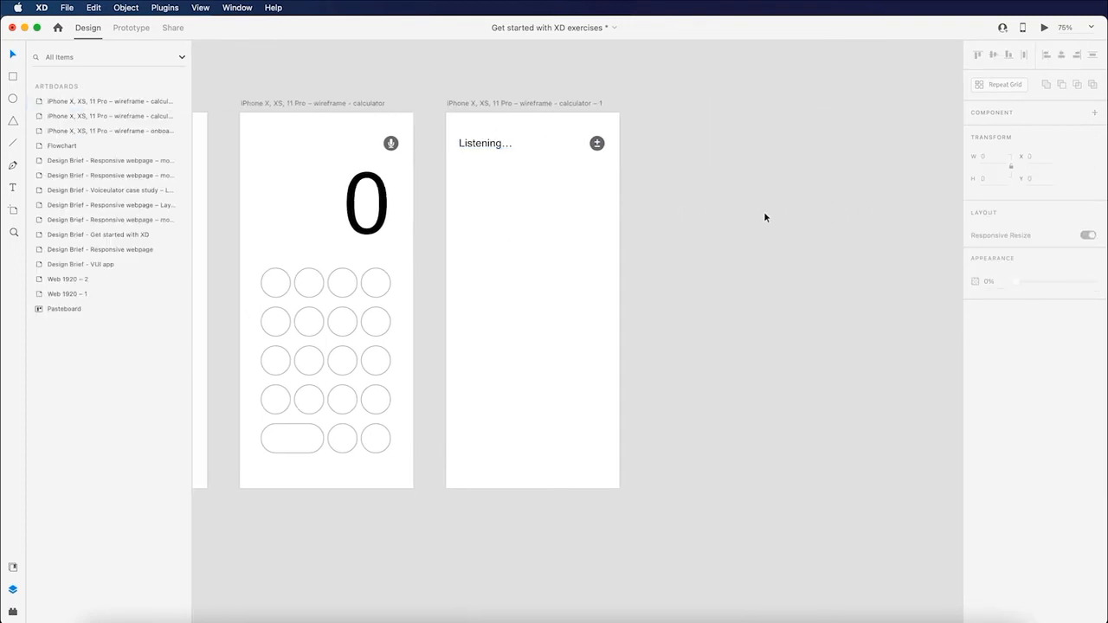
{"action": "scroll", "coordinate": [740, 201], "scroll_direction": "left", "scroll_amount": 8}
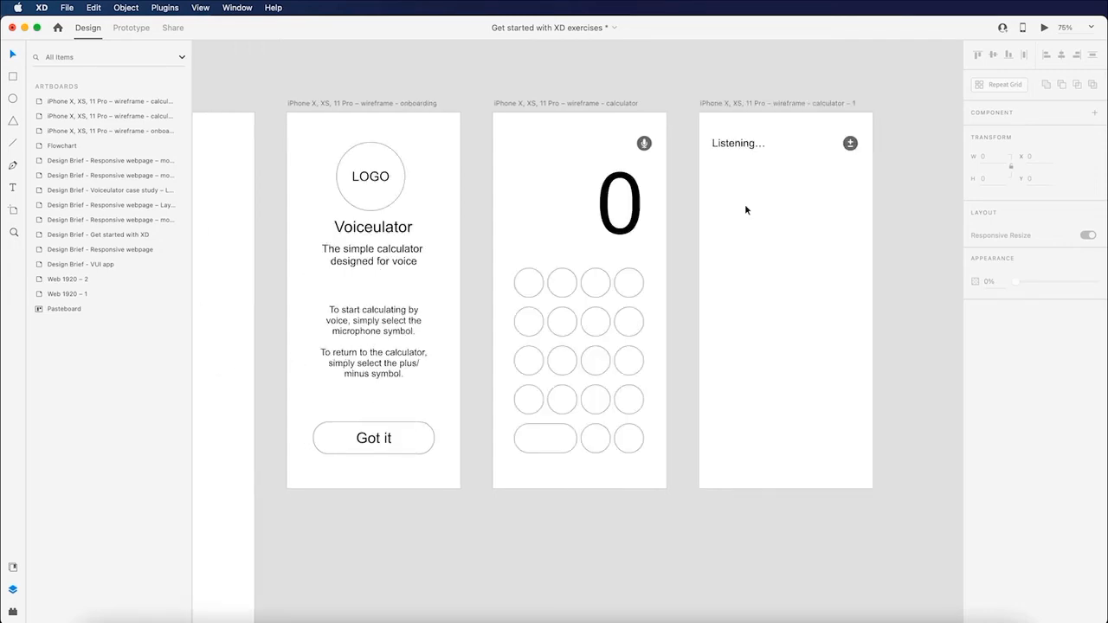
{"action": "scroll", "coordinate": [733, 203], "scroll_direction": "left", "scroll_amount": 4}
{"action": "scroll", "coordinate": [729, 223], "scroll_direction": "down", "scroll_amount": 2}
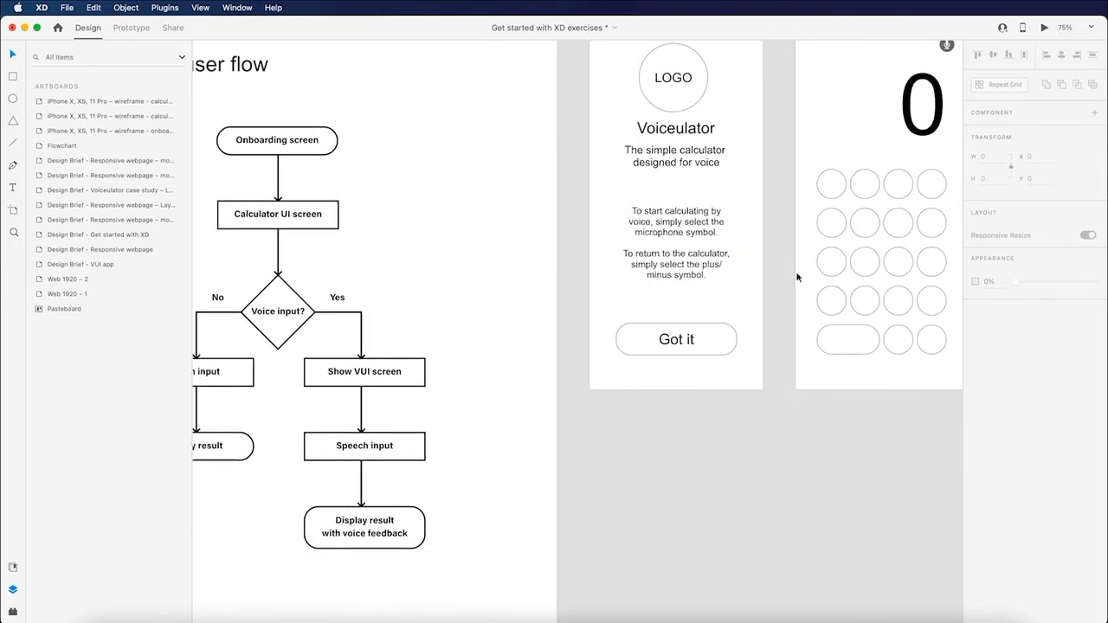
{"action": "scroll", "coordinate": [801, 271], "scroll_direction": "right", "scroll_amount": 8}
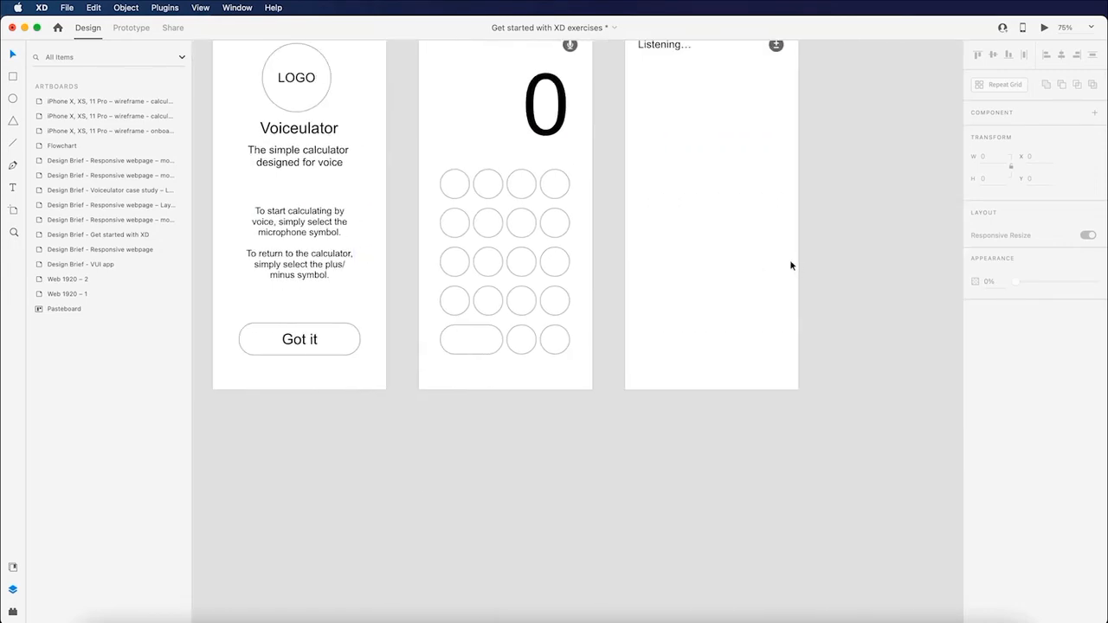
{"action": "scroll", "coordinate": [793, 264], "scroll_direction": "up", "scroll_amount": 1}
{"action": "scroll", "coordinate": [787, 266], "scroll_direction": "up", "scroll_amount": 2}
{"action": "scroll", "coordinate": [739, 206], "scroll_direction": "right", "scroll_amount": 2}
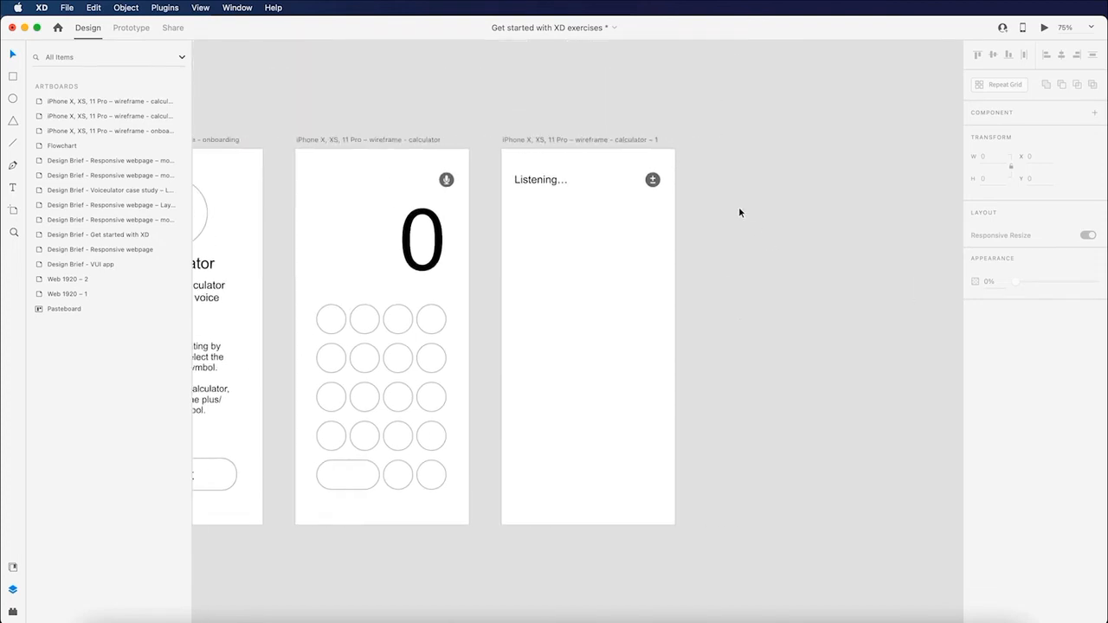
Rename the duplicated "Listening..." artboard by replacing the 1 at the end of its name with "vui".
{"action": "left_click", "coordinate": [633, 147]}
{"action": "left_click", "coordinate": [636, 146]}
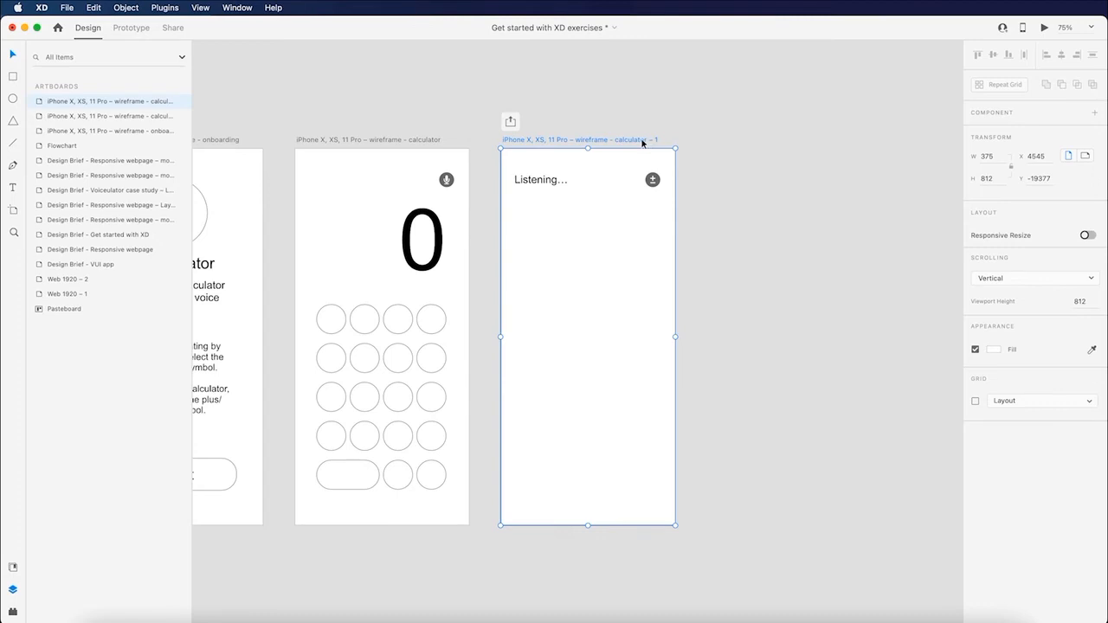
{"action": "double_click", "coordinate": [643, 141]}
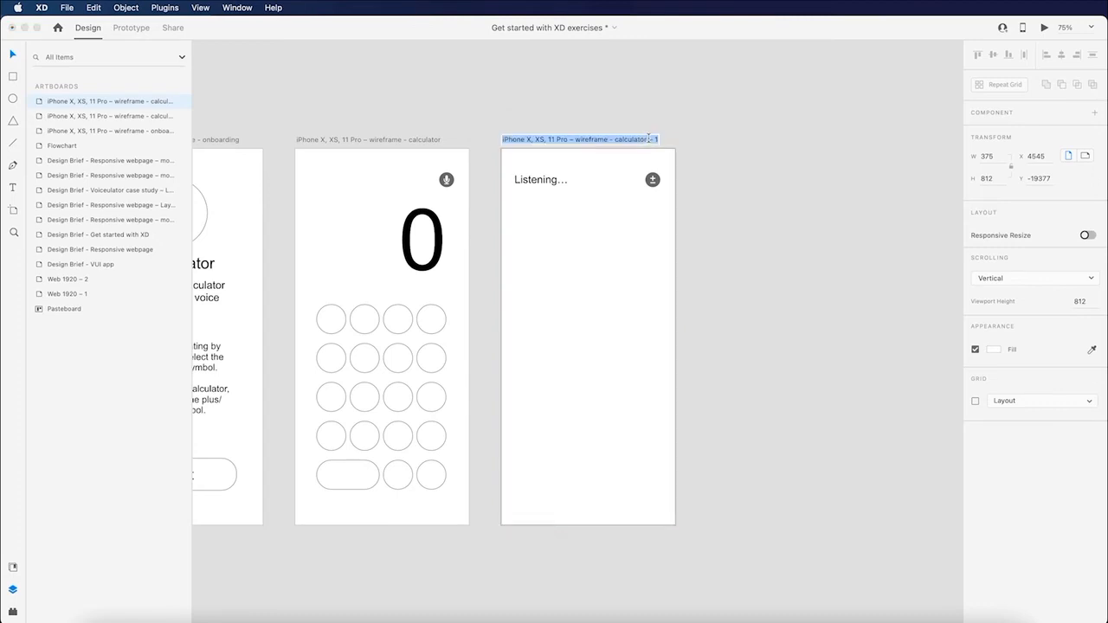
{"action": "left_click", "coordinate": [650, 139]}
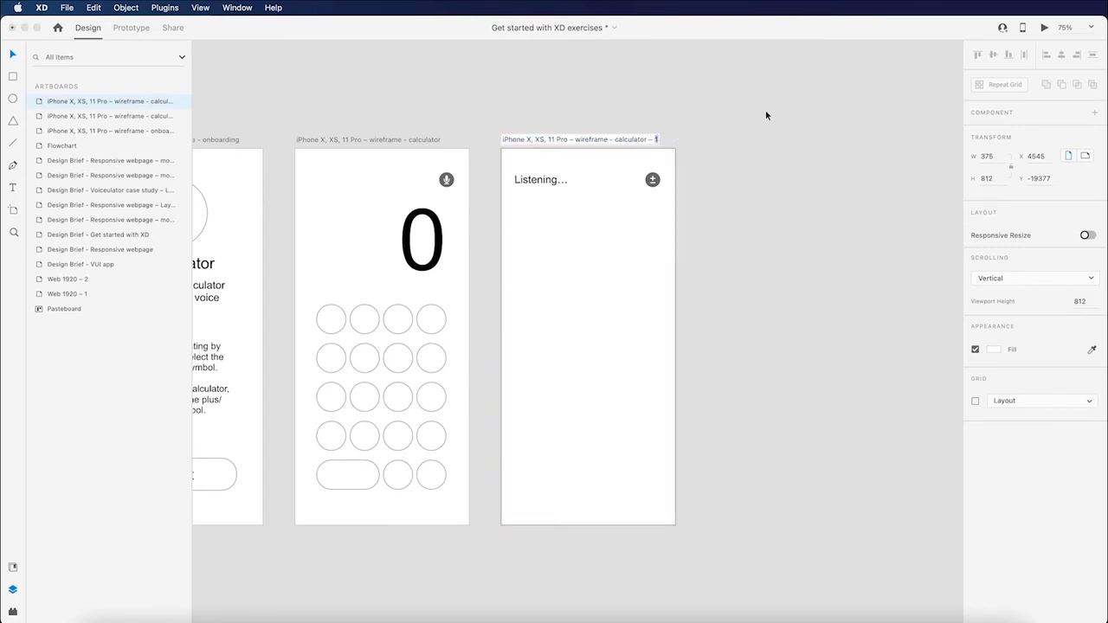
{"action": "type", "text": "vui"}
{"action": "key", "text": "Return"}
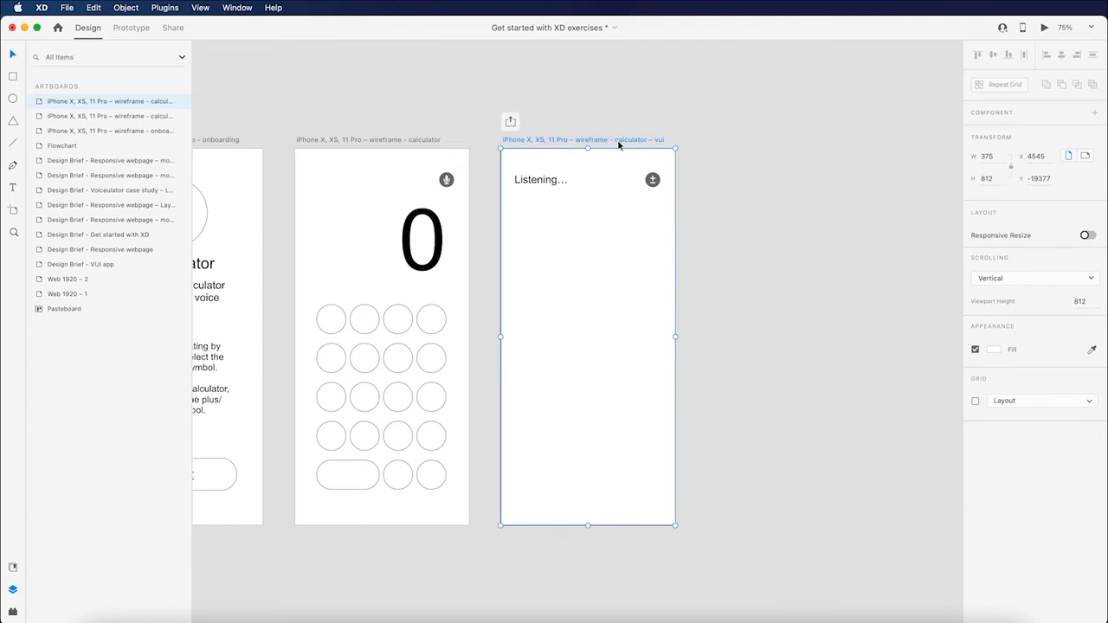
Duplicate the vui artboard and add the text "2+2=" to the copy, beneath the "Listening..." row.
{"action": "key", "text": "super+d"}
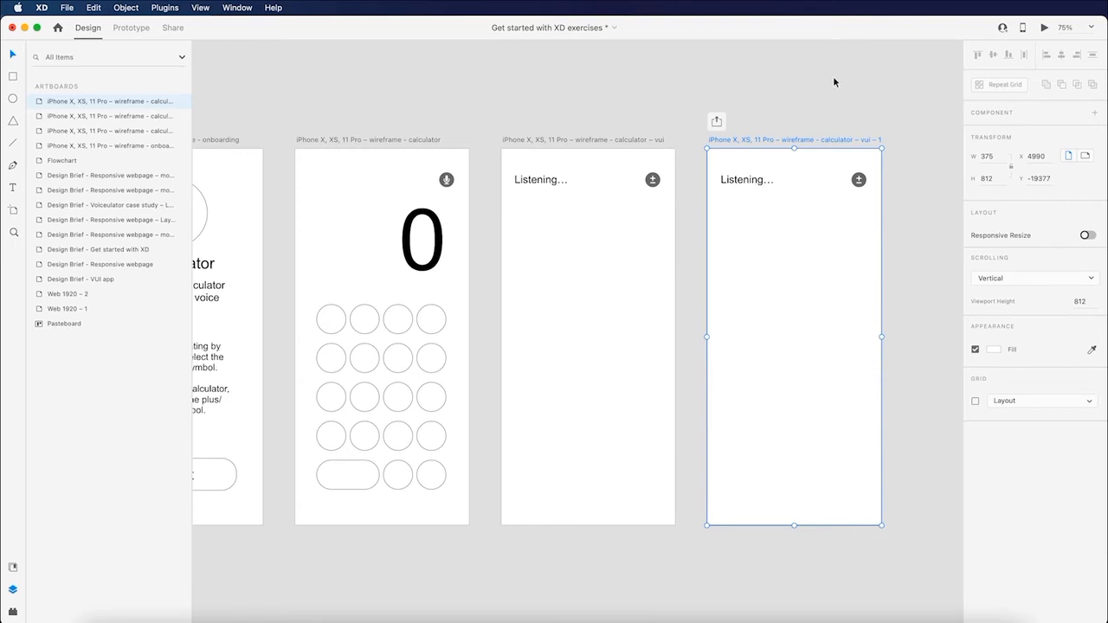
{"action": "scroll", "coordinate": [795, 215], "scroll_direction": "right", "scroll_amount": 2}
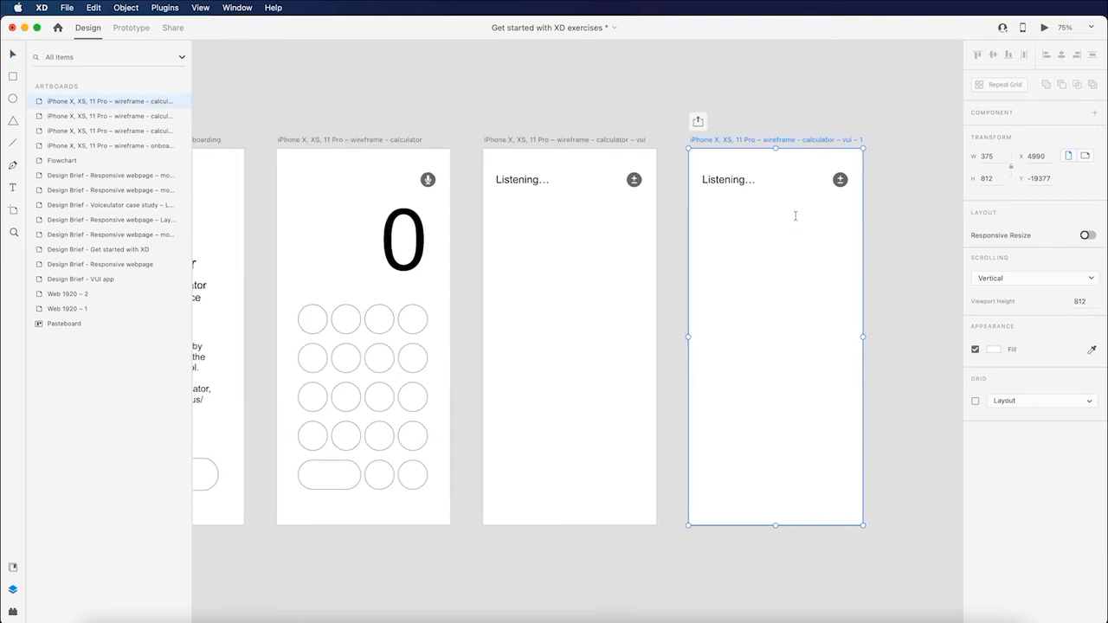
{"action": "left_click", "coordinate": [793, 220]}
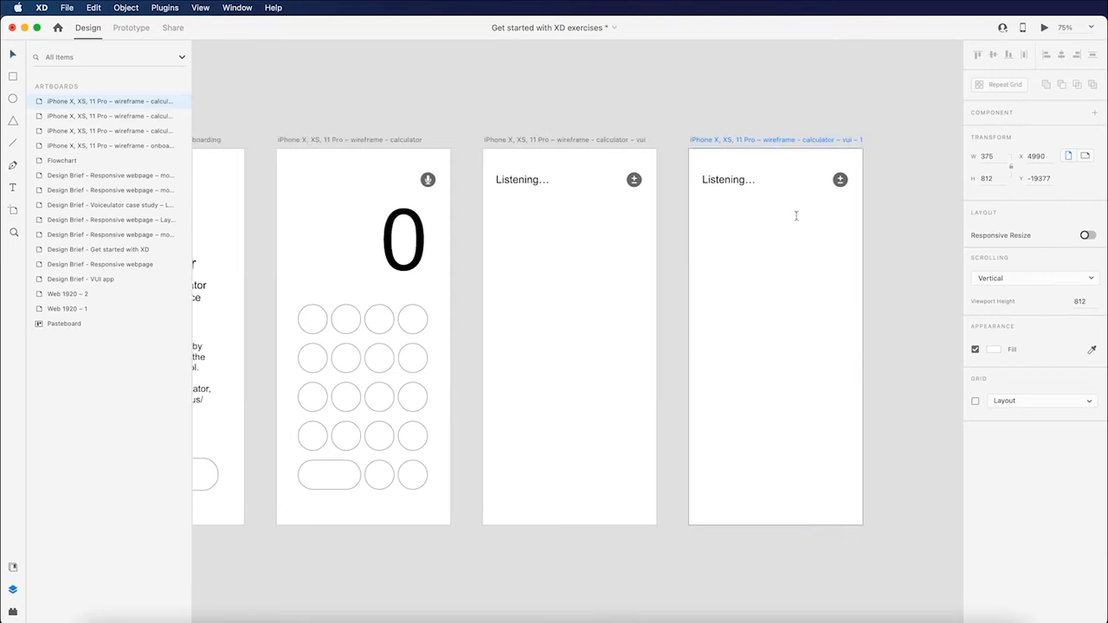
{"action": "type", "text": "2"}
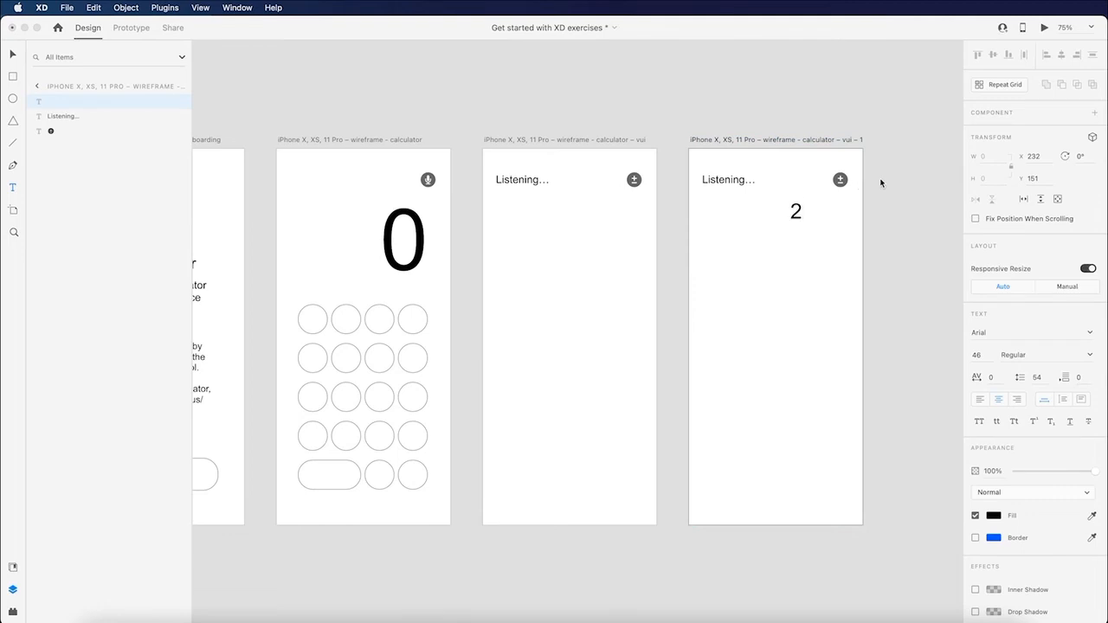
{"action": "type", "text": "+2="}
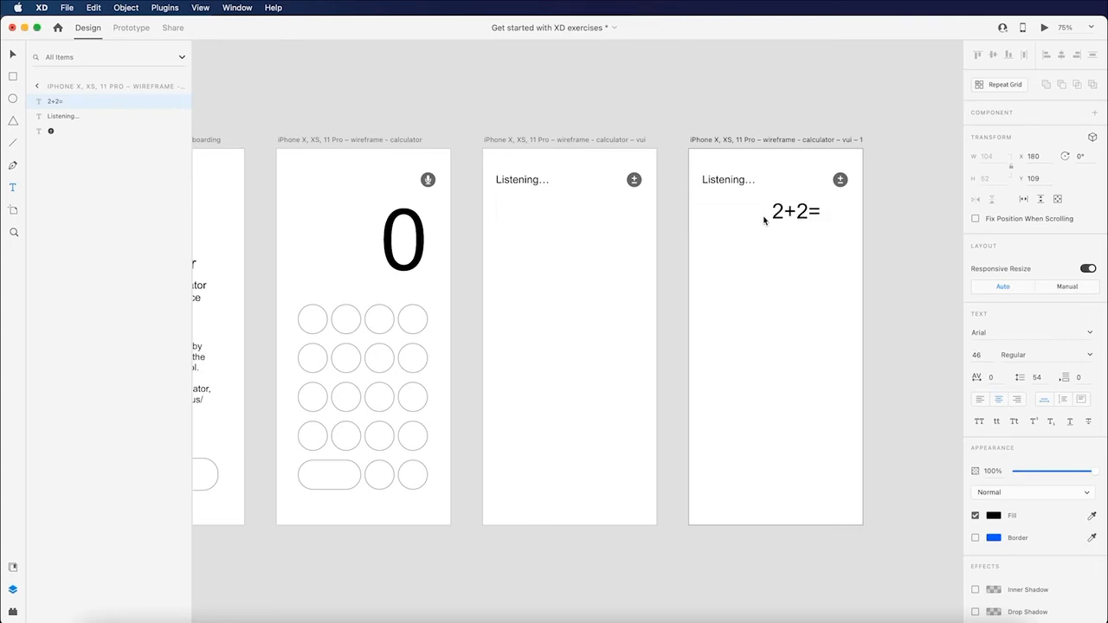
{"action": "key", "text": "Escape"}
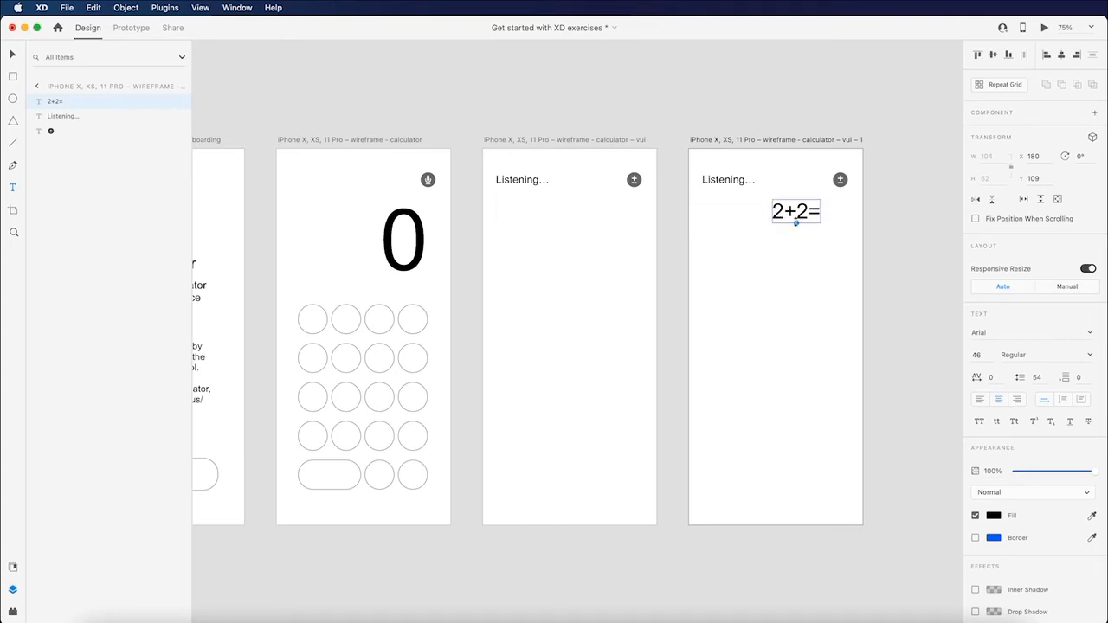
Reduce the "2+2=" text to size 38 and 60% opacity, and place it beneath the plus/minus symbol at about X 259, Y 123.
{"action": "left_click_drag", "start_coordinate": [796, 223], "coordinate": [795, 219]}
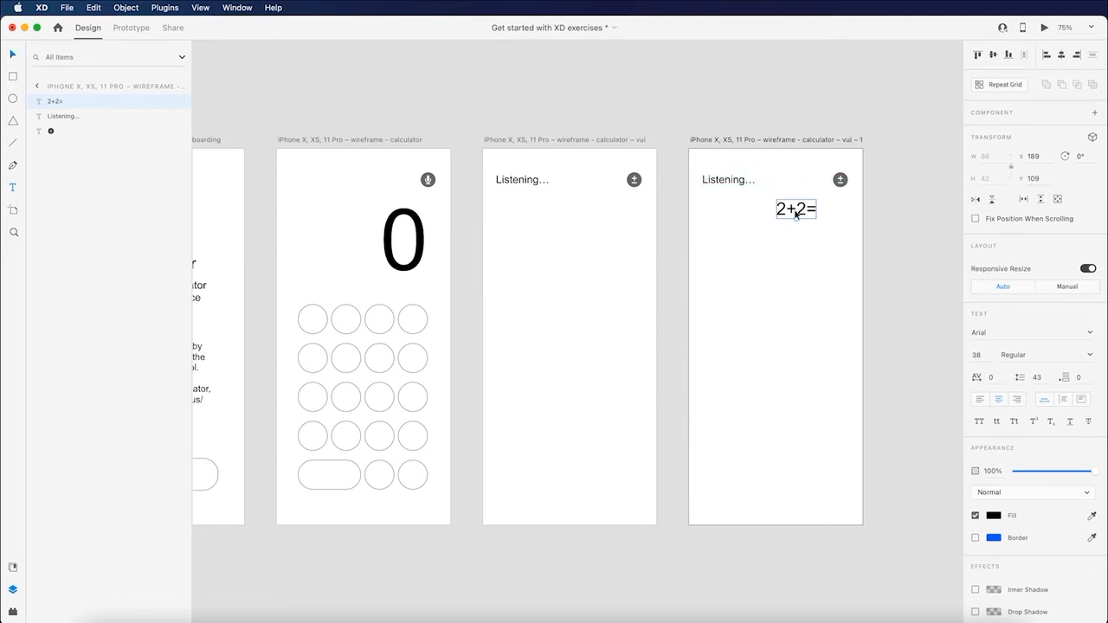
{"action": "left_click_drag", "start_coordinate": [795, 214], "coordinate": [827, 223]}
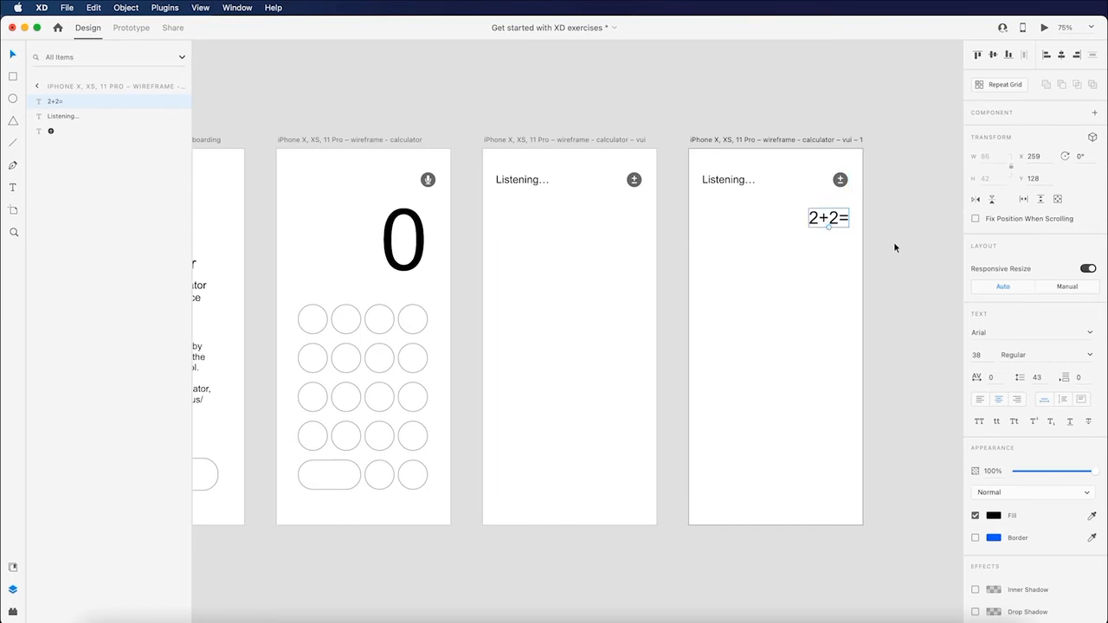
{"action": "left_click_drag", "start_coordinate": [1090, 472], "coordinate": [1070, 472]}
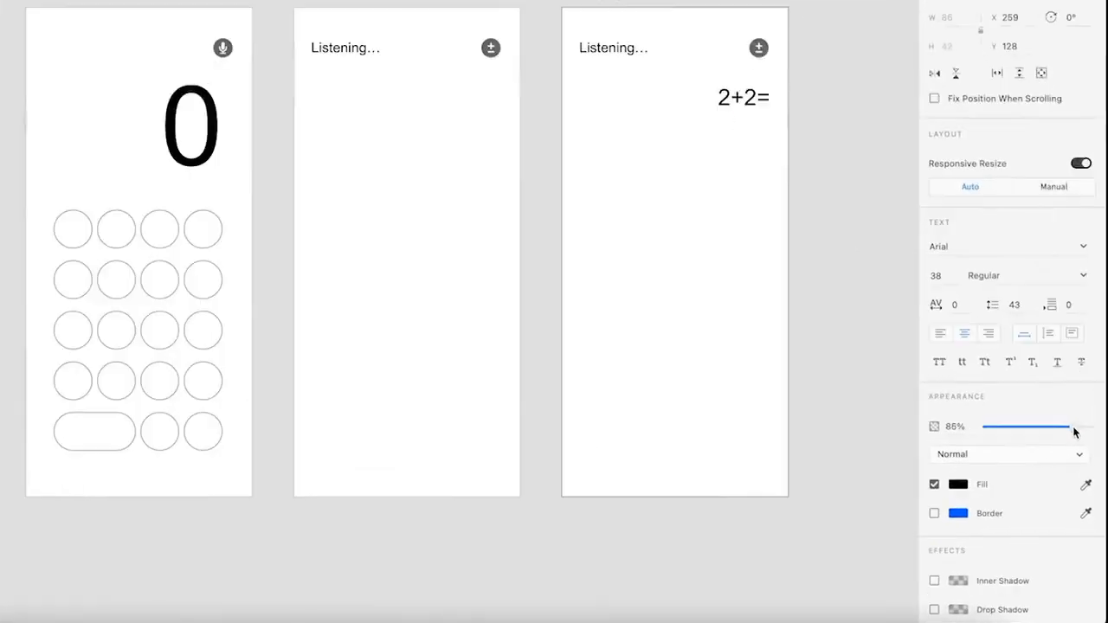
{"action": "left_click_drag", "start_coordinate": [1057, 426], "coordinate": [1049, 428]}
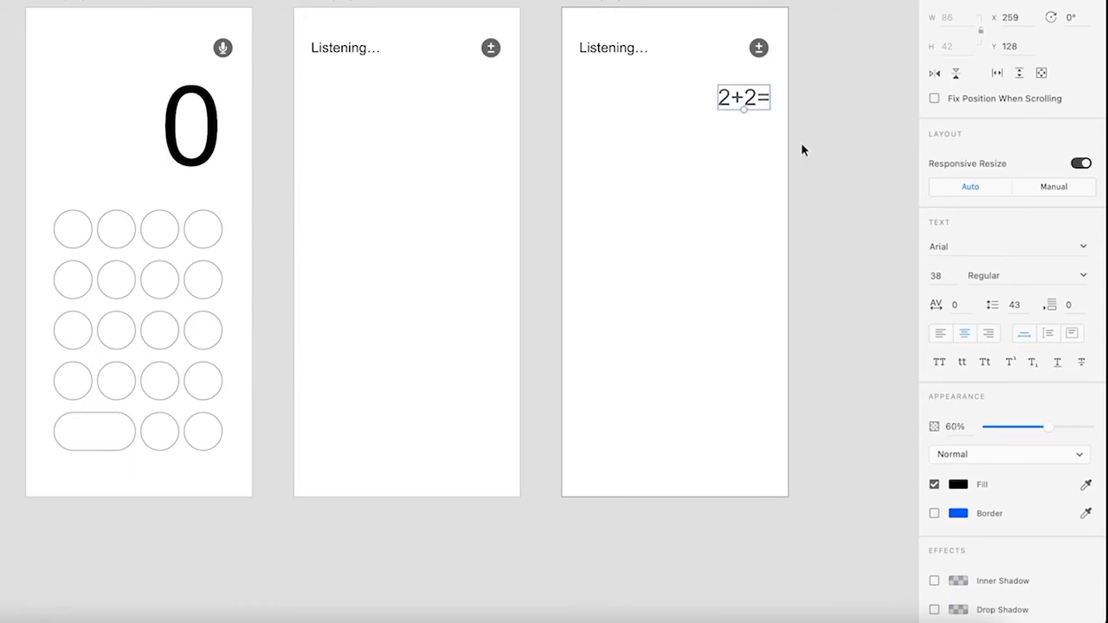
{"action": "left_click_drag", "start_coordinate": [748, 102], "coordinate": [747, 97]}
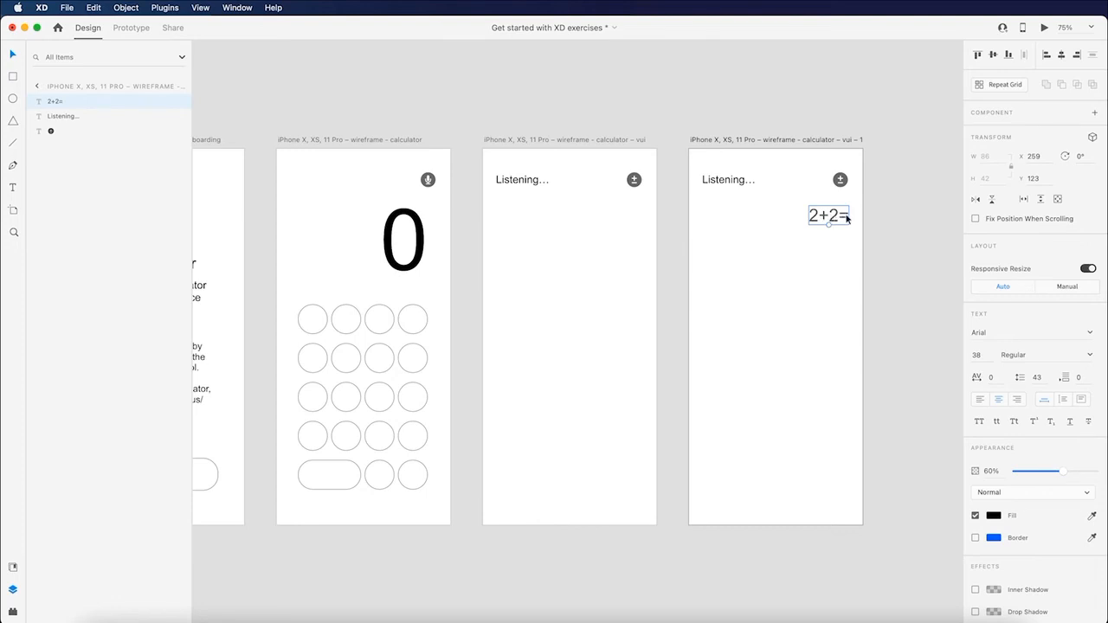
Copy the "2+2=" text directly below itself and change the copy to "4".
{"action": "key", "text": "alt"}
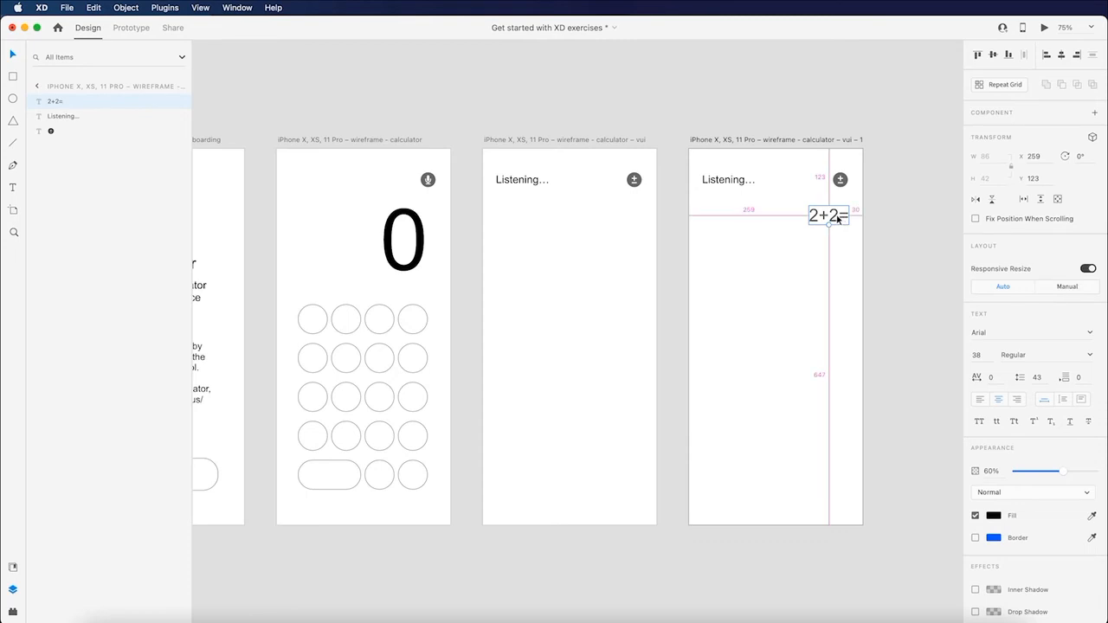
{"action": "left_click_drag", "start_coordinate": [837, 221], "coordinate": [833, 251]}
{"action": "double_click", "coordinate": [832, 252]}
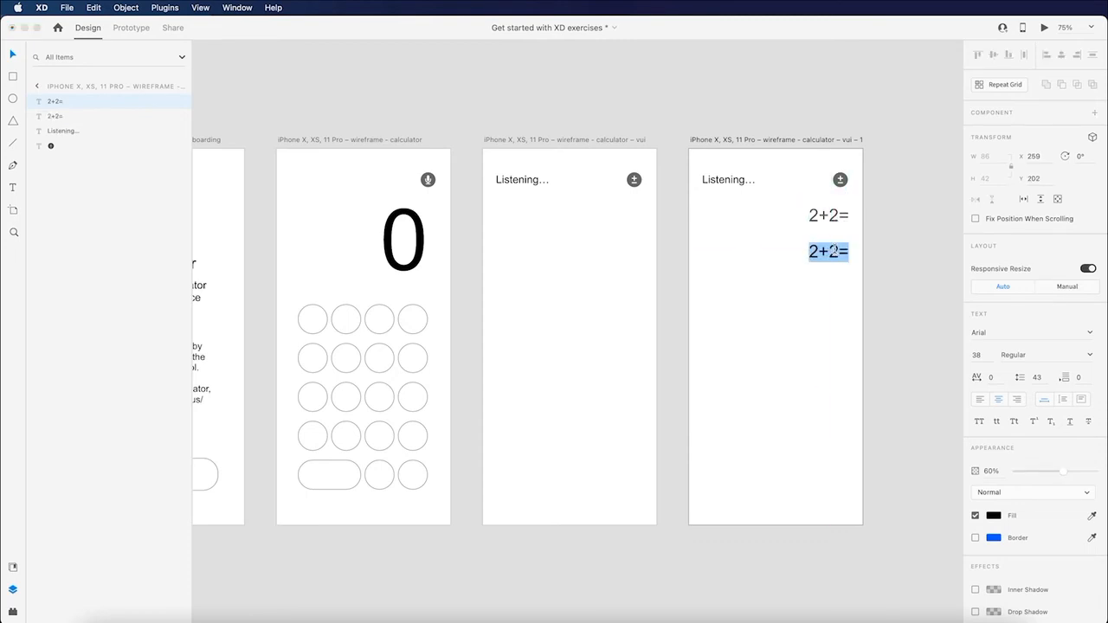
{"action": "type", "text": "4"}
{"action": "key", "text": "BackSpace"}
{"action": "type", "text": "4"}
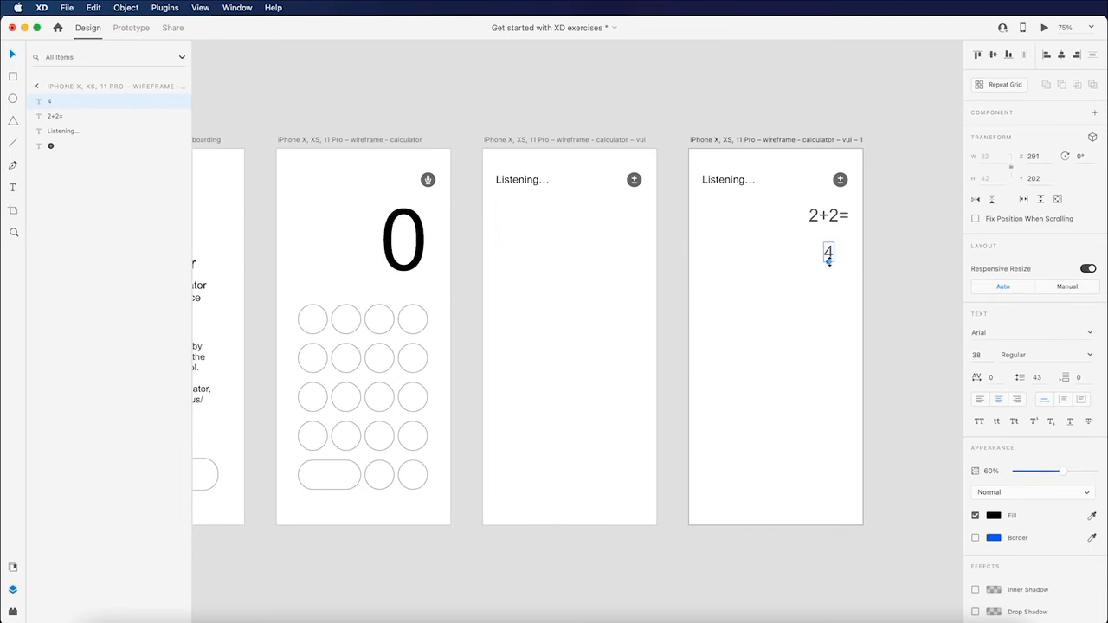
Enlarge the "4" to size 68 at 100% opacity and align it with the right end of "2+2=".
{"action": "left_click_drag", "start_coordinate": [829, 259], "coordinate": [840, 284]}
{"action": "left_click_drag", "start_coordinate": [1068, 477], "coordinate": [1096, 475]}
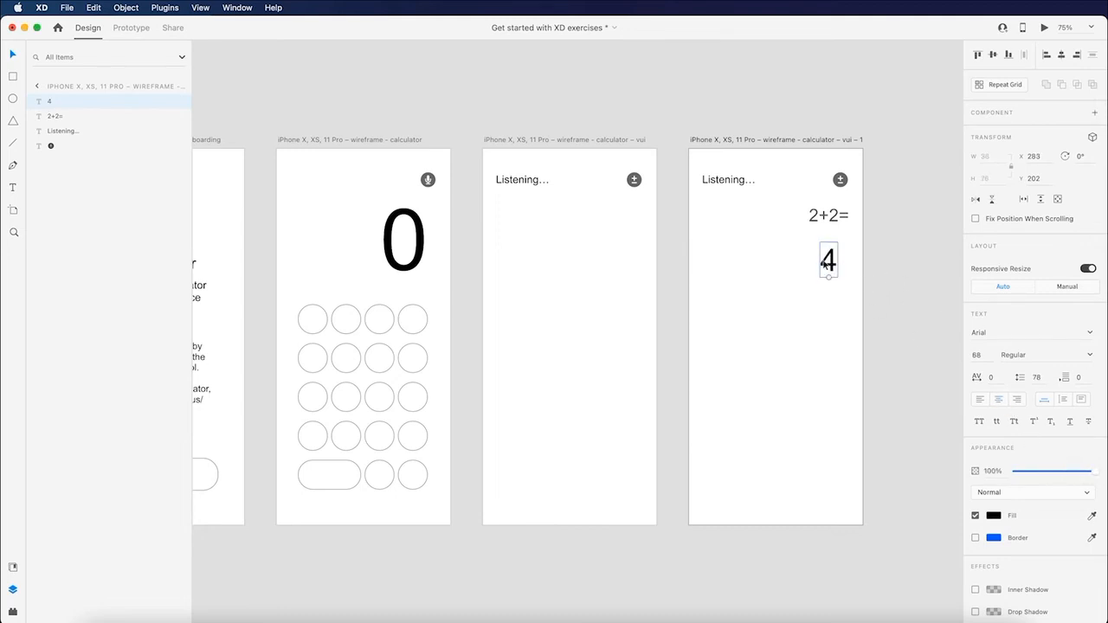
{"action": "left_click_drag", "start_coordinate": [824, 264], "coordinate": [839, 256]}
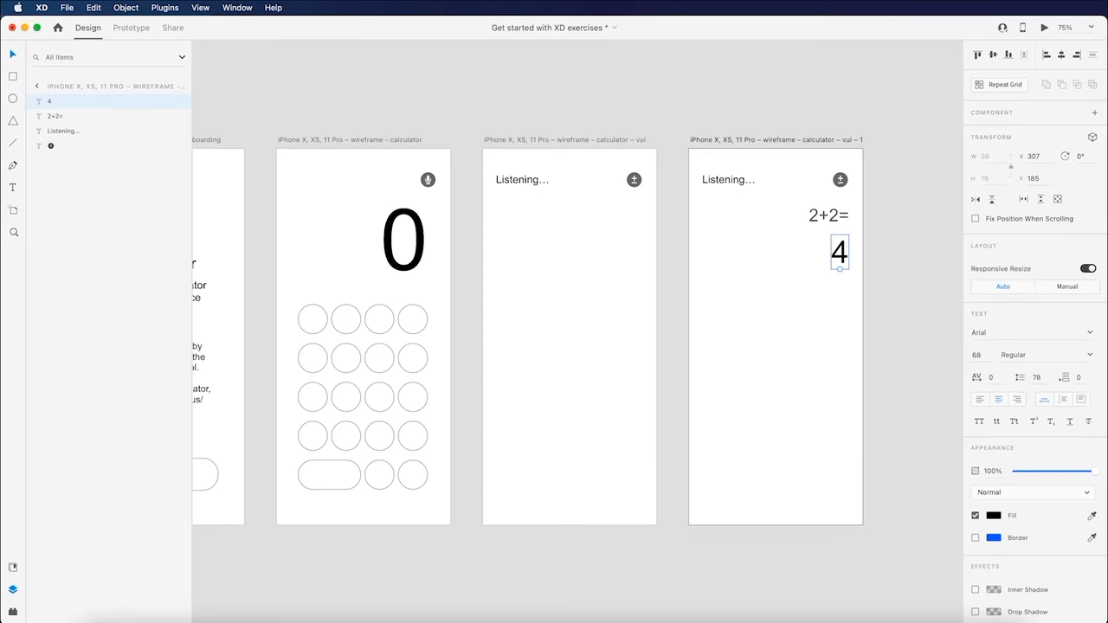
{"action": "left_click", "coordinate": [852, 117]}
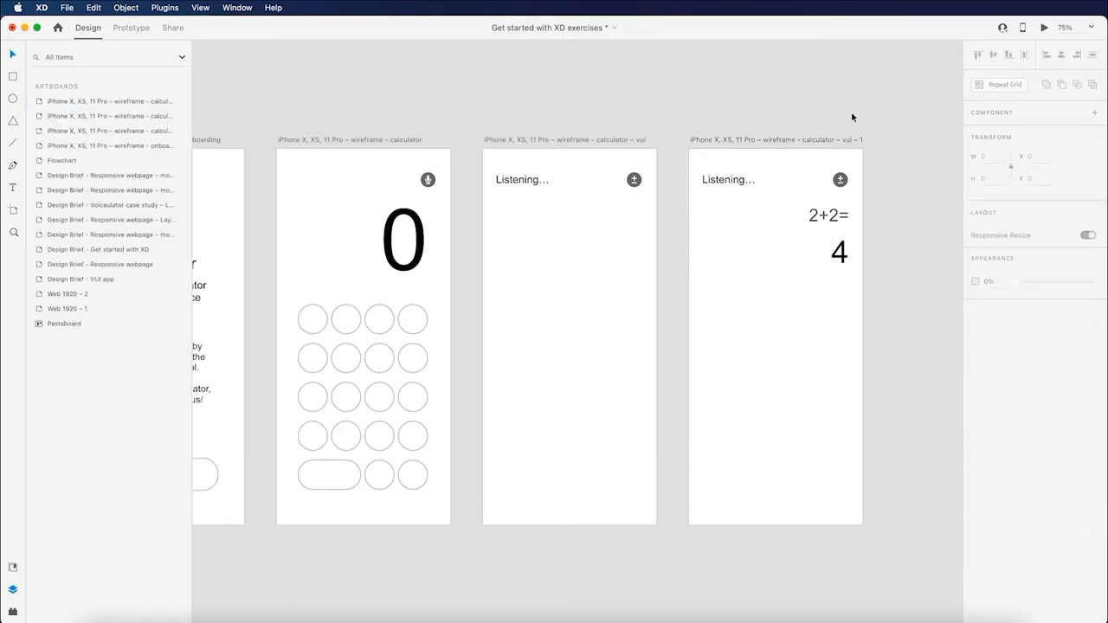
Place a copy of the calculator artboard at the end of the wireframe row and change its displayed 0 to "4".
{"action": "left_click", "coordinate": [793, 140]}
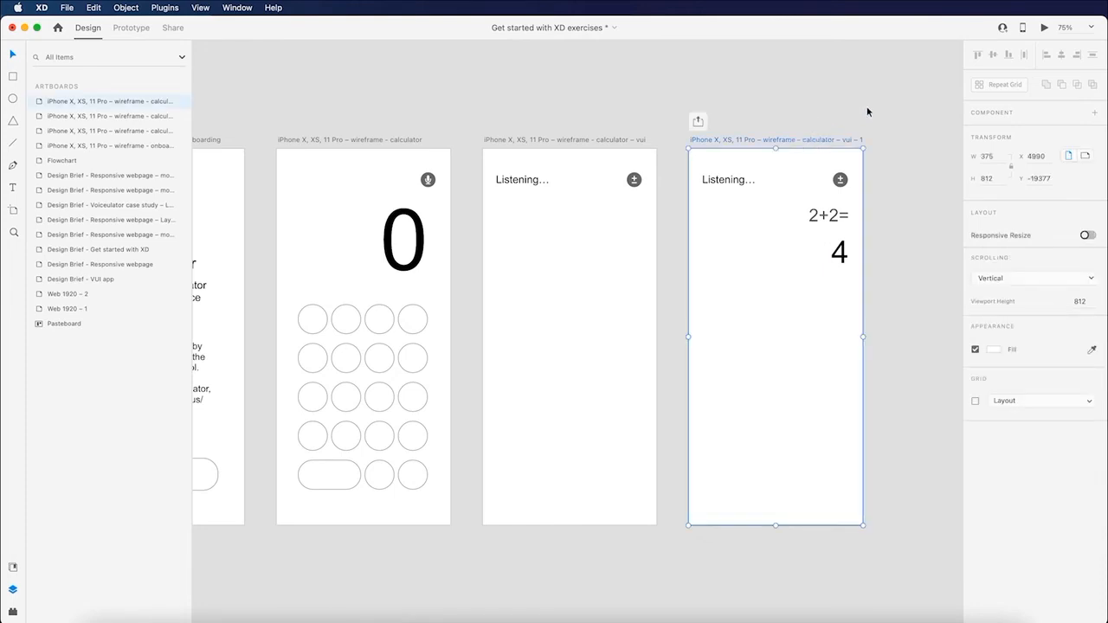
{"action": "key", "text": "super+minus"}
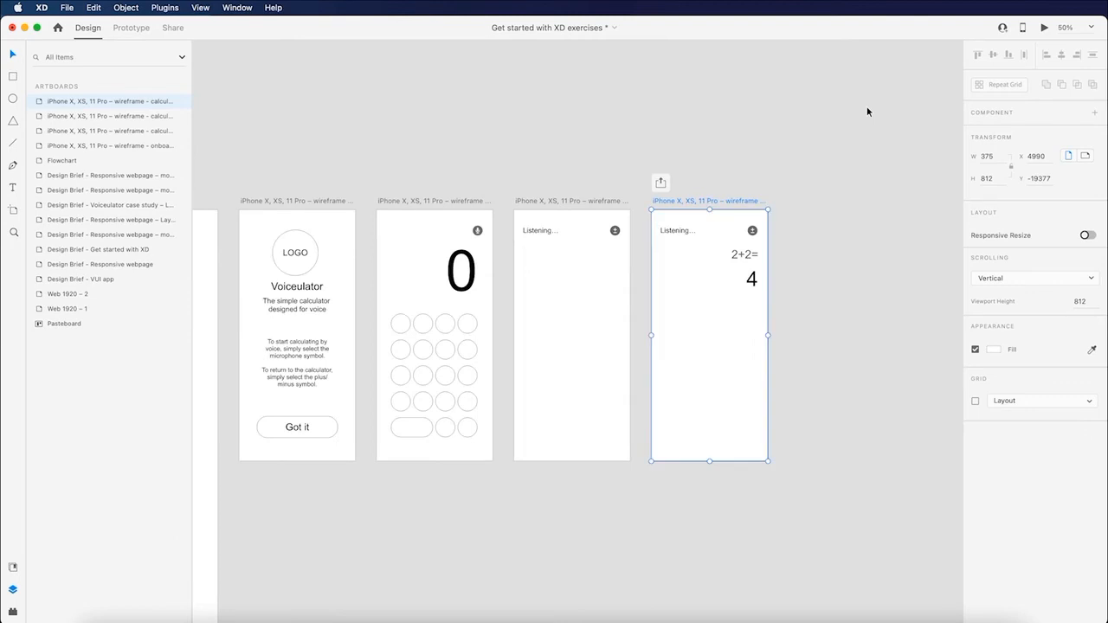
{"action": "key", "text": "super+minus"}
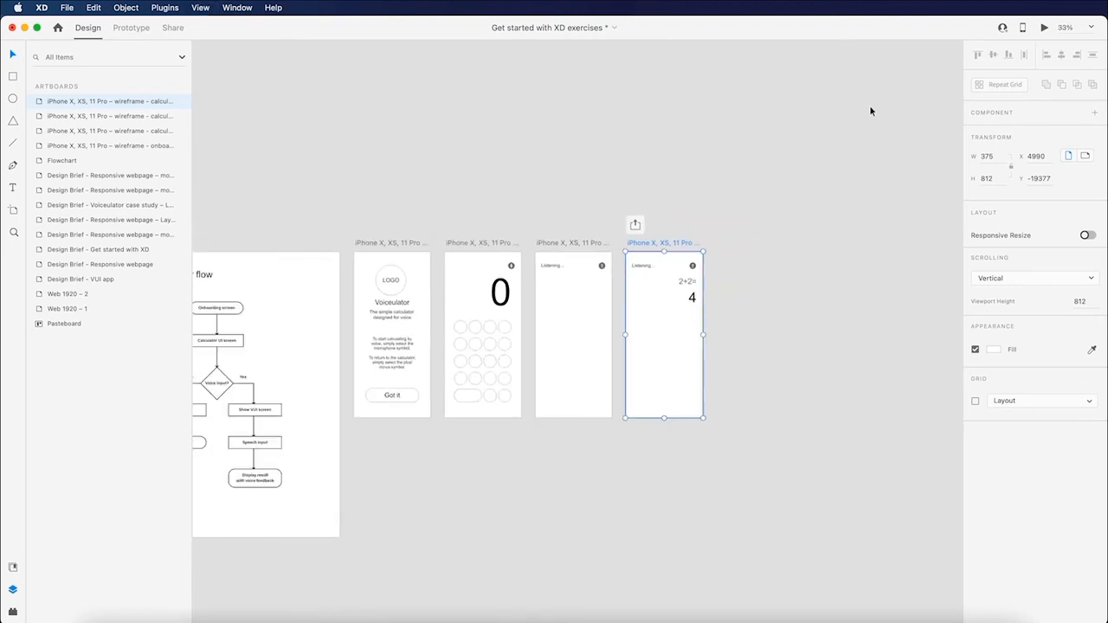
{"action": "scroll", "coordinate": [822, 149], "scroll_direction": "left", "scroll_amount": 4}
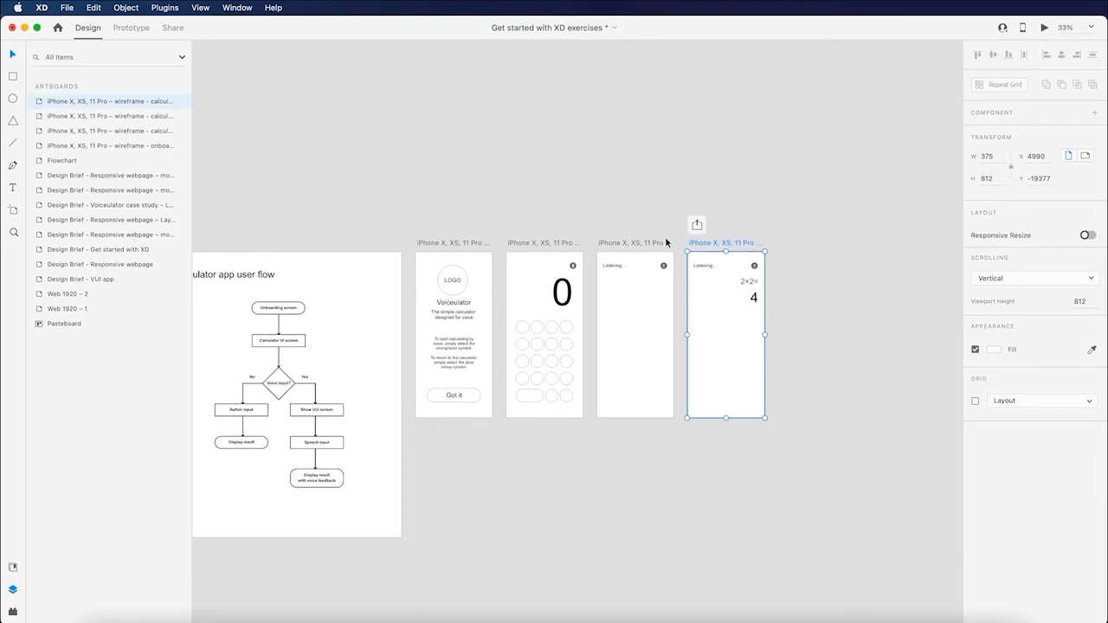
{"action": "left_click", "coordinate": [557, 247]}
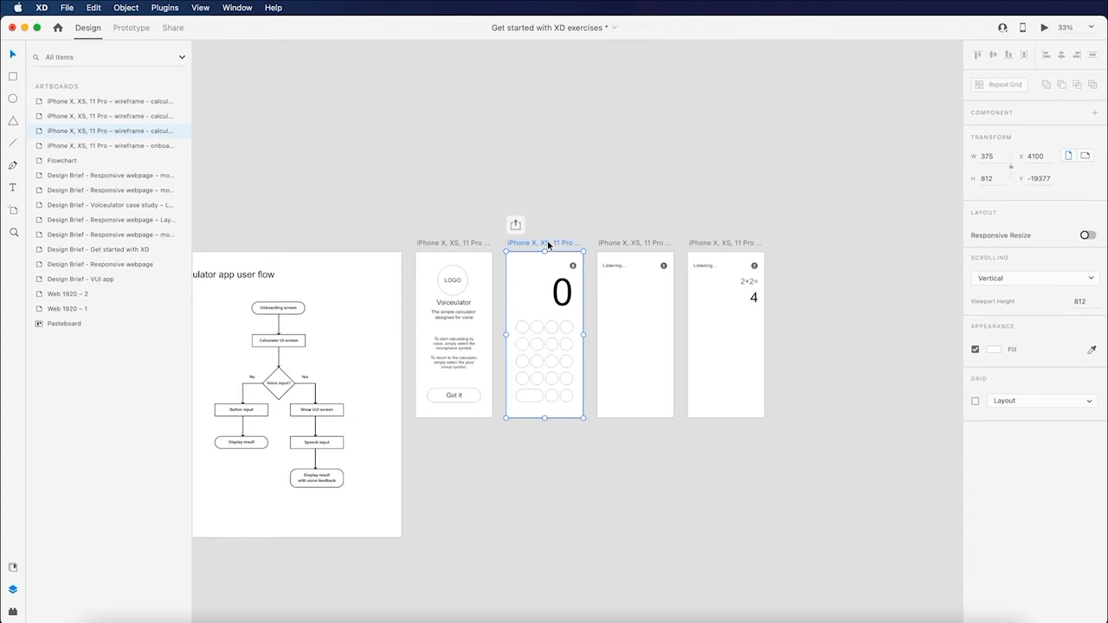
{"action": "left_click_drag", "start_coordinate": [548, 246], "coordinate": [821, 248]}
{"action": "double_click", "coordinate": [834, 292]}
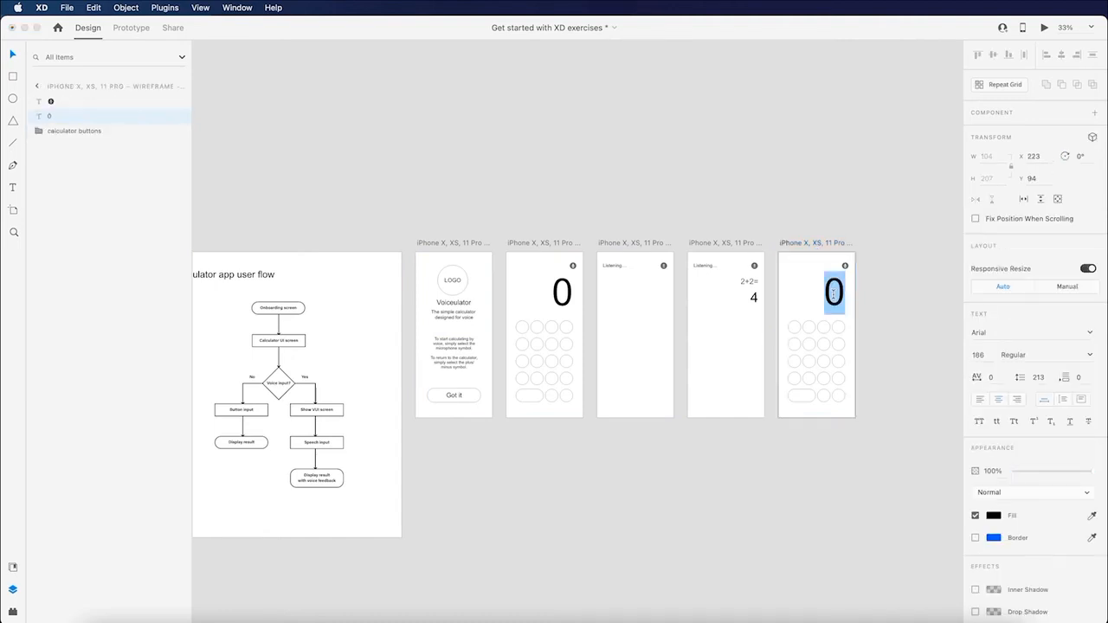
{"action": "type", "text": "4"}
{"action": "key", "text": "Escape"}
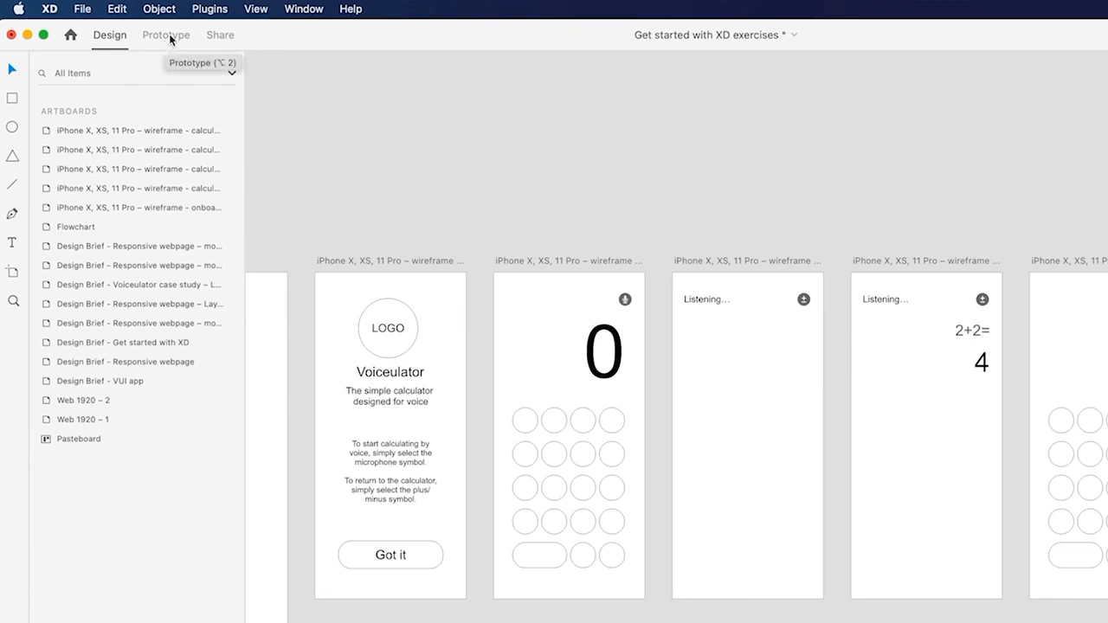
Switch to prototype mode and select the onboarding artboard as the first screen to work on.
{"action": "left_click", "coordinate": [169, 35]}
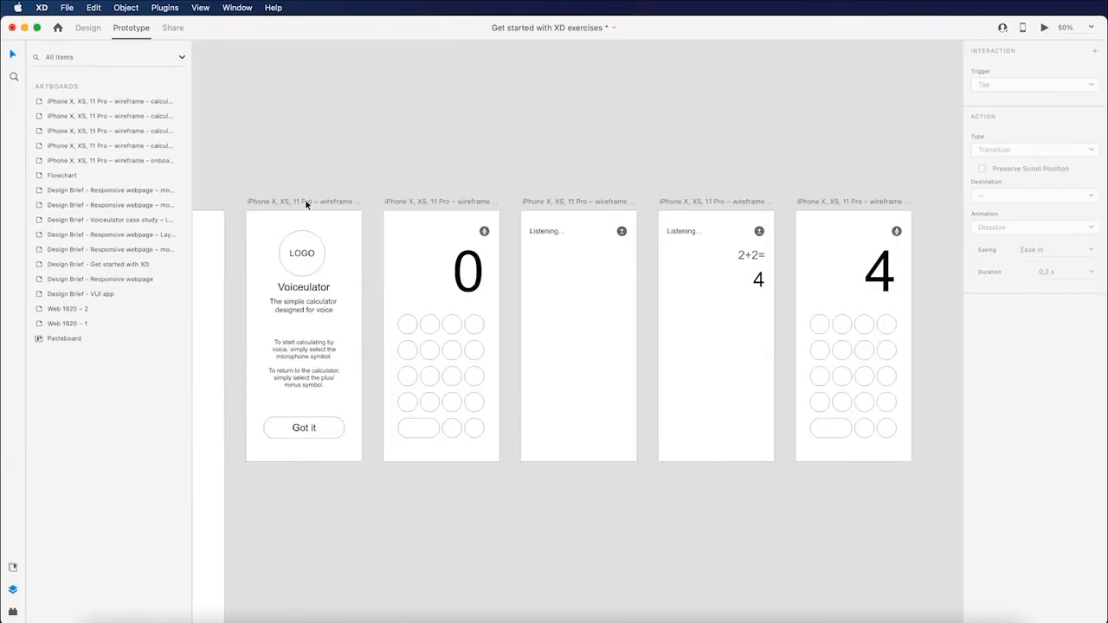
{"action": "left_click", "coordinate": [306, 202]}
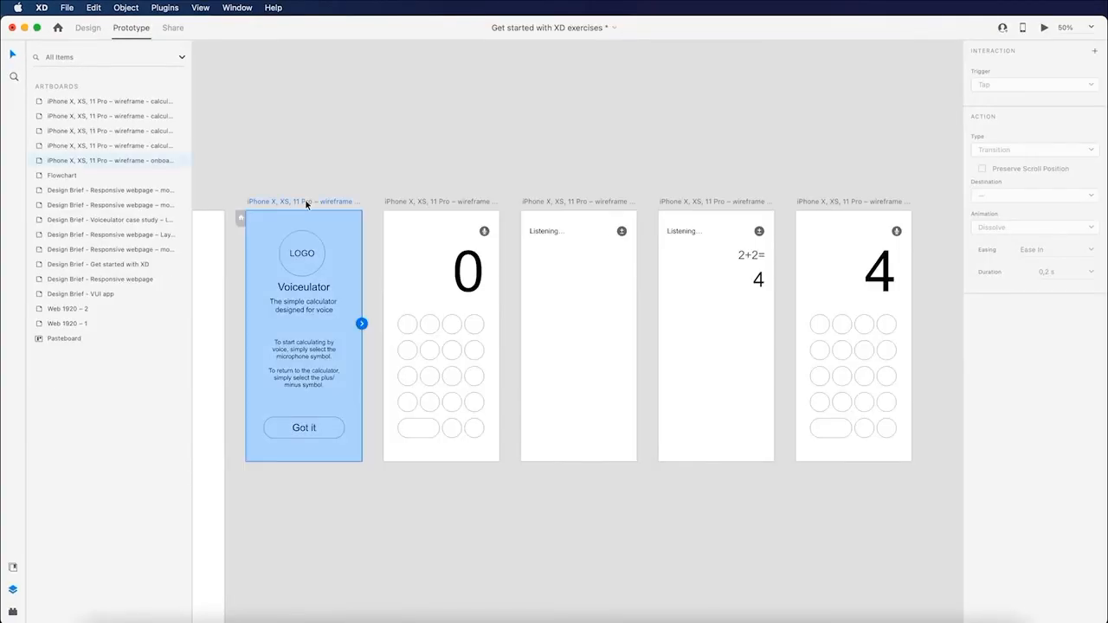
{"action": "scroll", "coordinate": [315, 196], "scroll_direction": "left", "scroll_amount": 5}
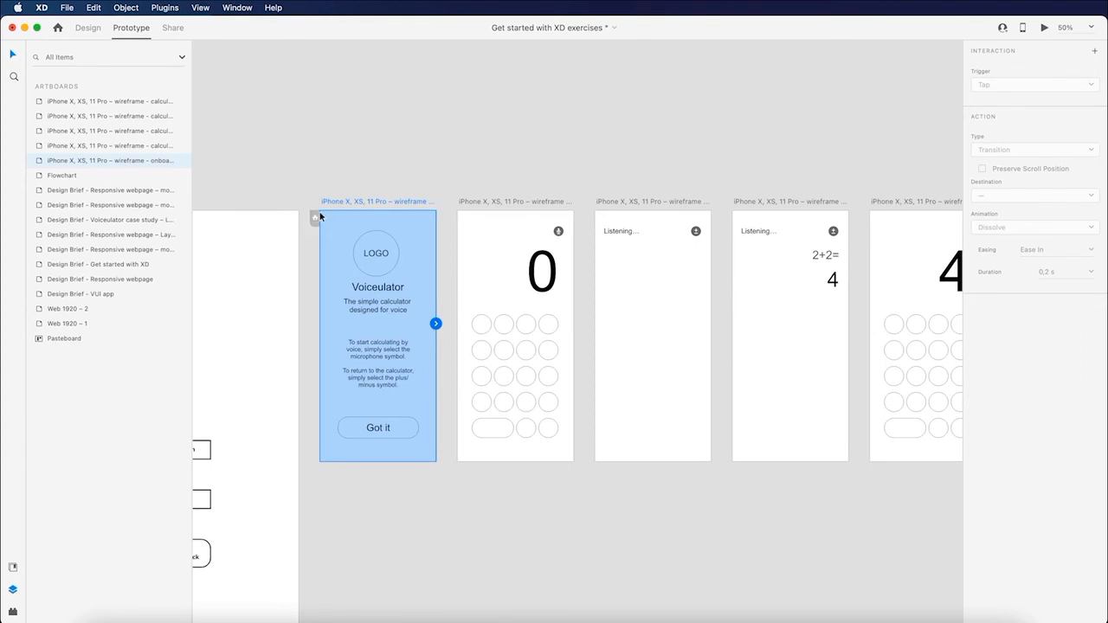
{"action": "key", "text": "super+equal"}
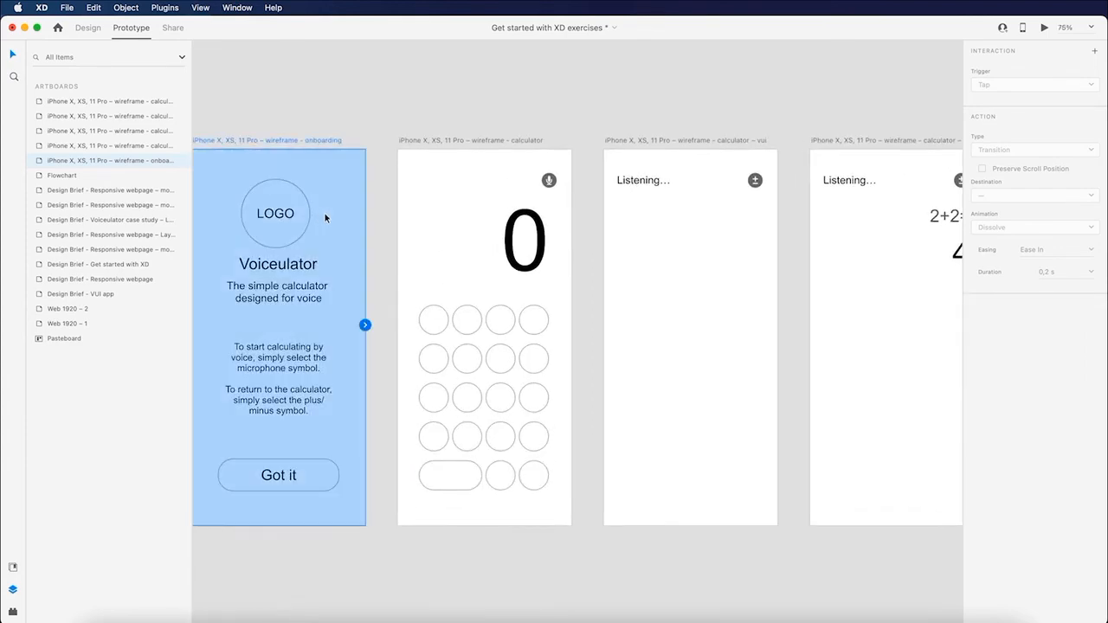
{"action": "scroll", "coordinate": [325, 224], "scroll_direction": "left", "scroll_amount": 3}
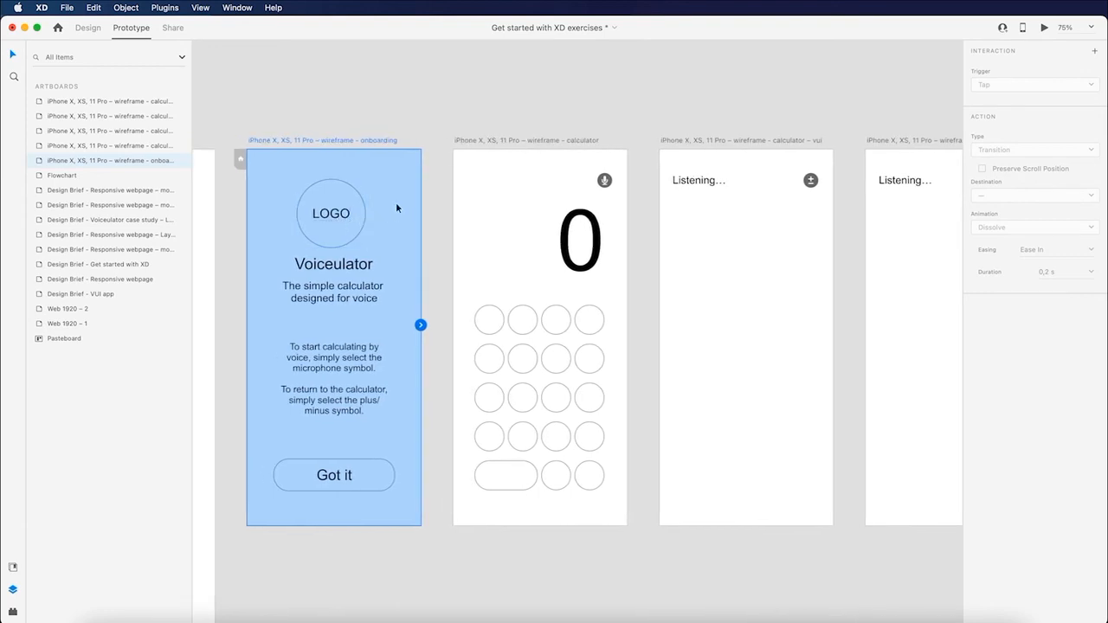
{"action": "scroll", "coordinate": [387, 213], "scroll_direction": "left", "scroll_amount": 1}
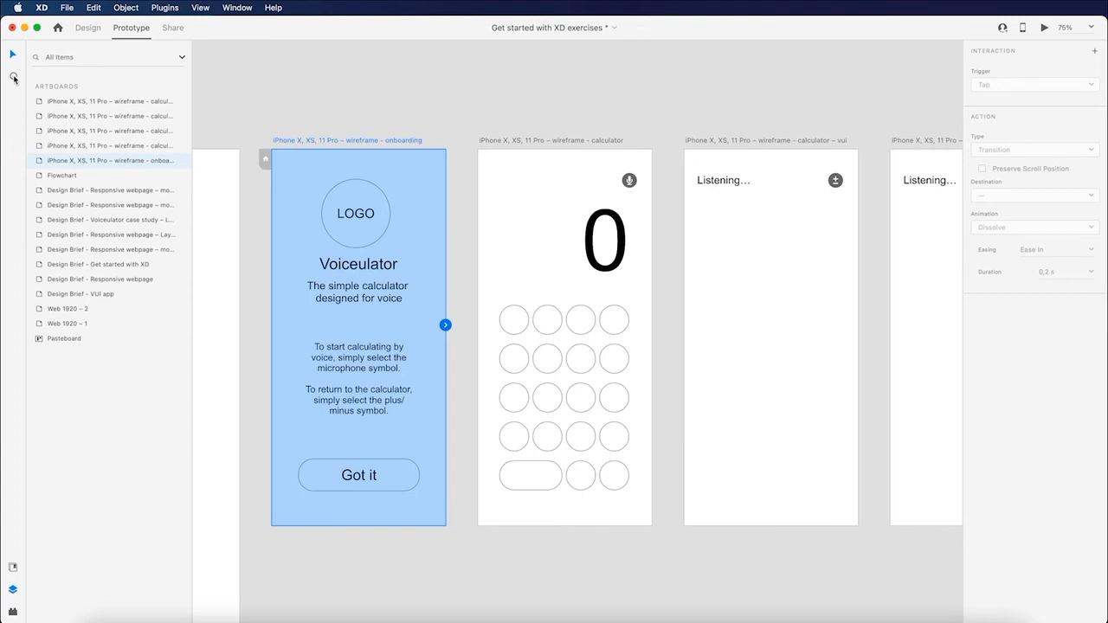
{"action": "scroll", "coordinate": [382, 141], "scroll_direction": "left", "scroll_amount": 1}
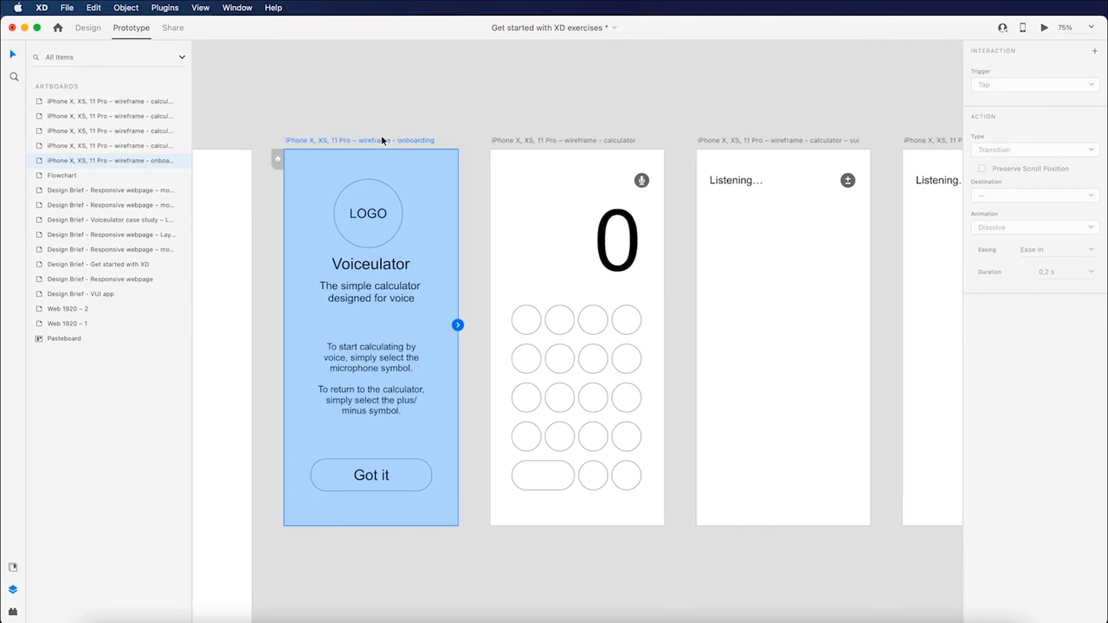
Make the onboarding artboard the home screen of a prototype flow and name the flow "lo fi".
{"action": "scroll", "coordinate": [382, 140], "scroll_direction": "up", "scroll_amount": 1}
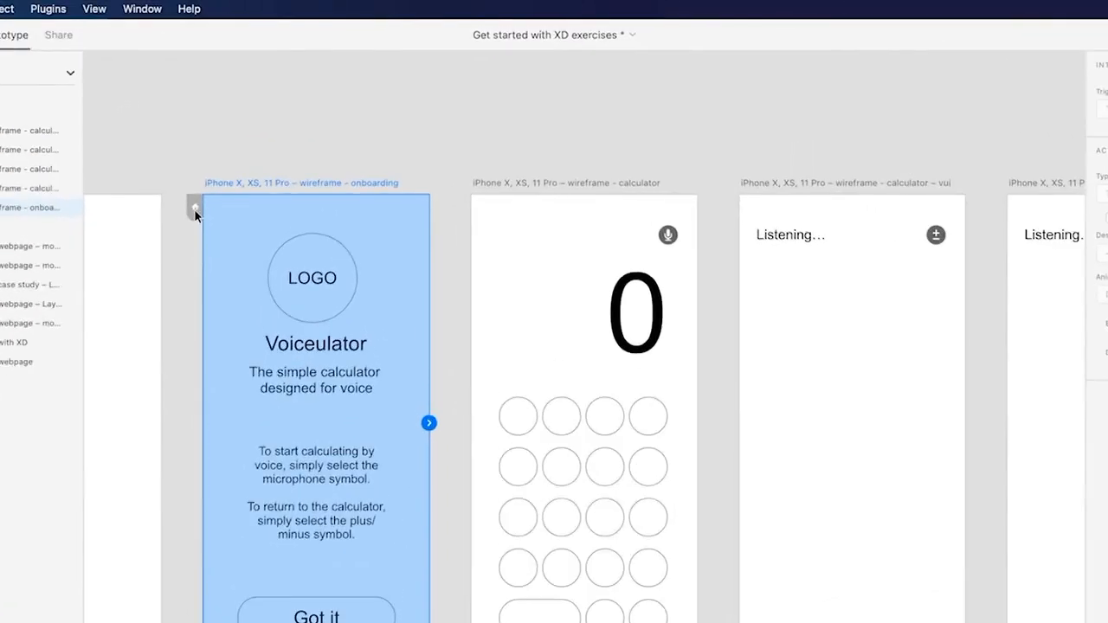
{"action": "left_click", "coordinate": [277, 161]}
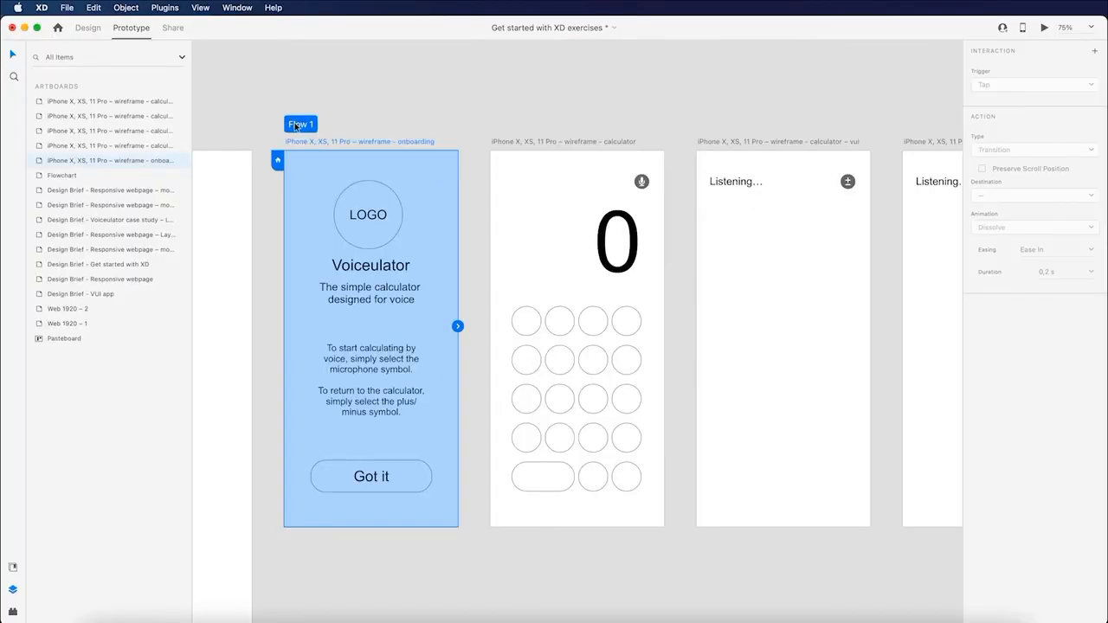
{"action": "double_click", "coordinate": [227, 160]}
{"action": "type", "text": "lo"}
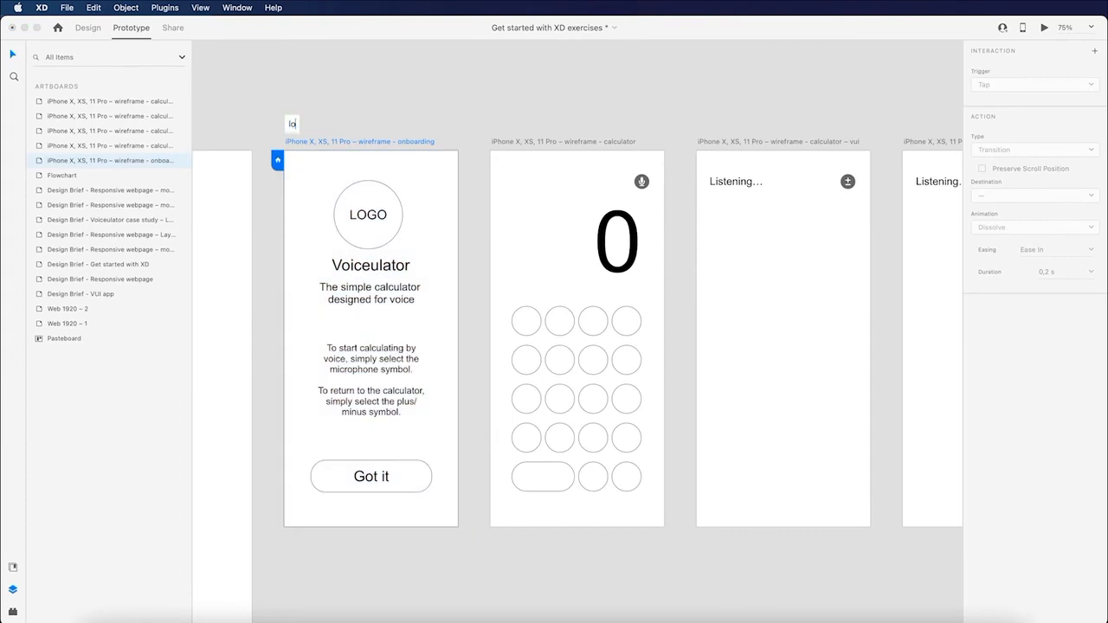
{"action": "type", "text": " fi"}
{"action": "key", "text": "Return"}
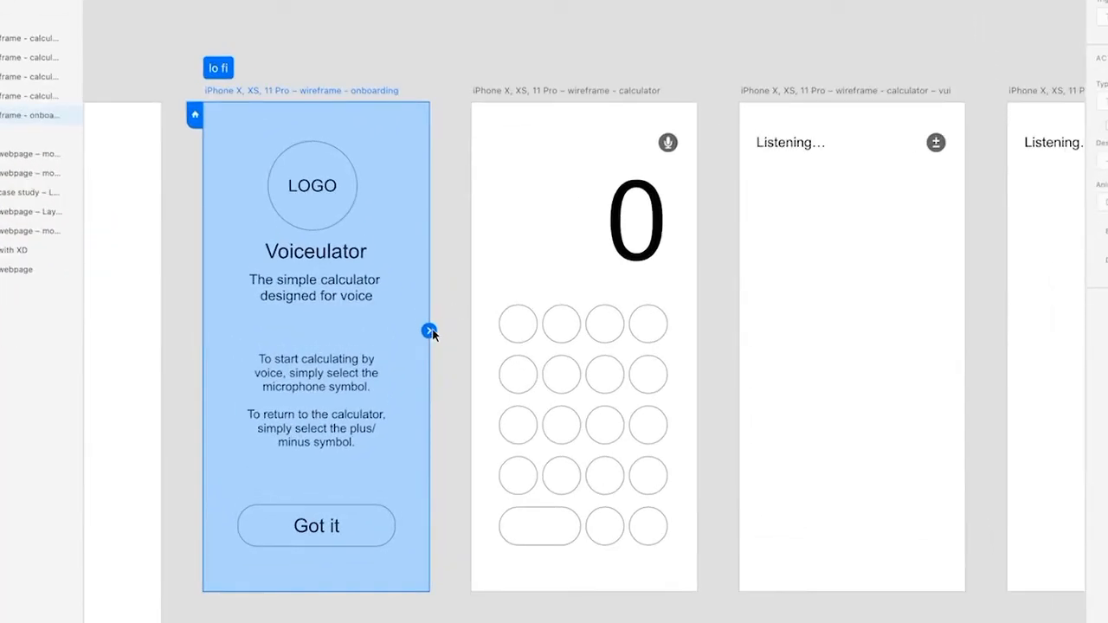
Group the "Got it" text with its rounded rectangle on the onboarding artboard and name the group "Button".
{"action": "mouse_move", "coordinate": [429, 330]}
{"action": "left_mouse_down"}
{"action": "mouse_move", "coordinate": [484, 299]}
{"action": "mouse_move", "coordinate": [438, 326]}
{"action": "left_mouse_up"}
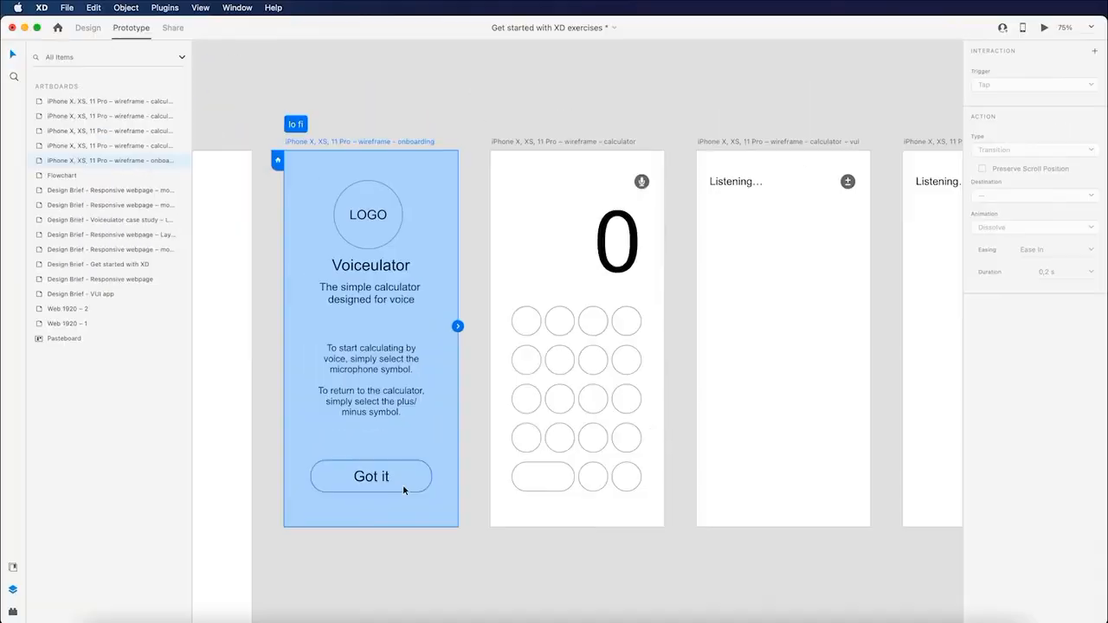
{"action": "left_click", "coordinate": [369, 486]}
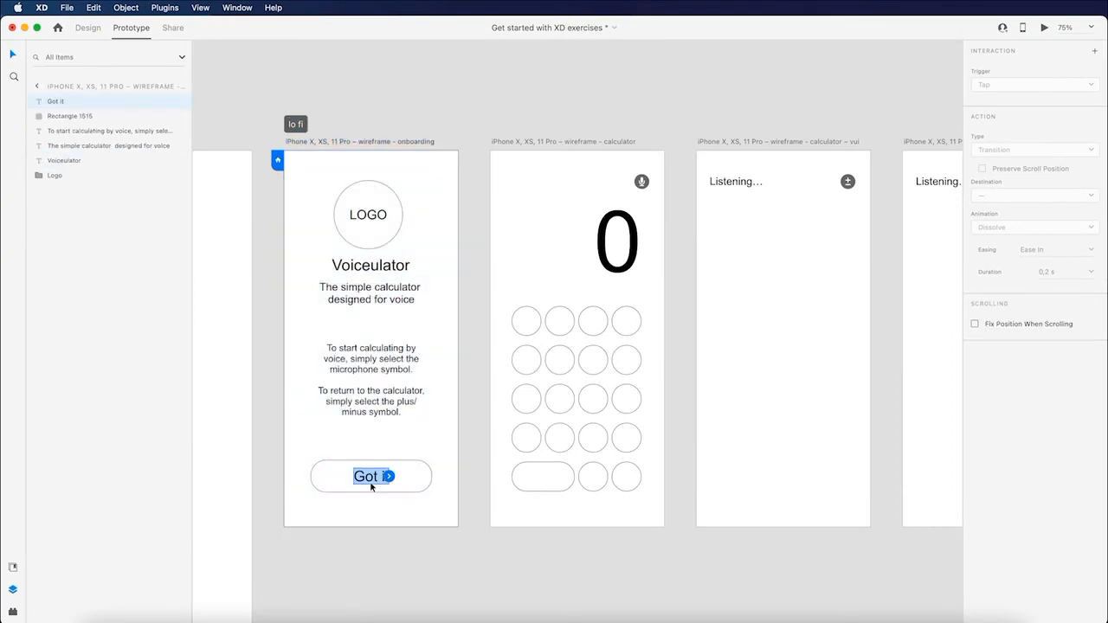
{"action": "left_click", "coordinate": [105, 117]}
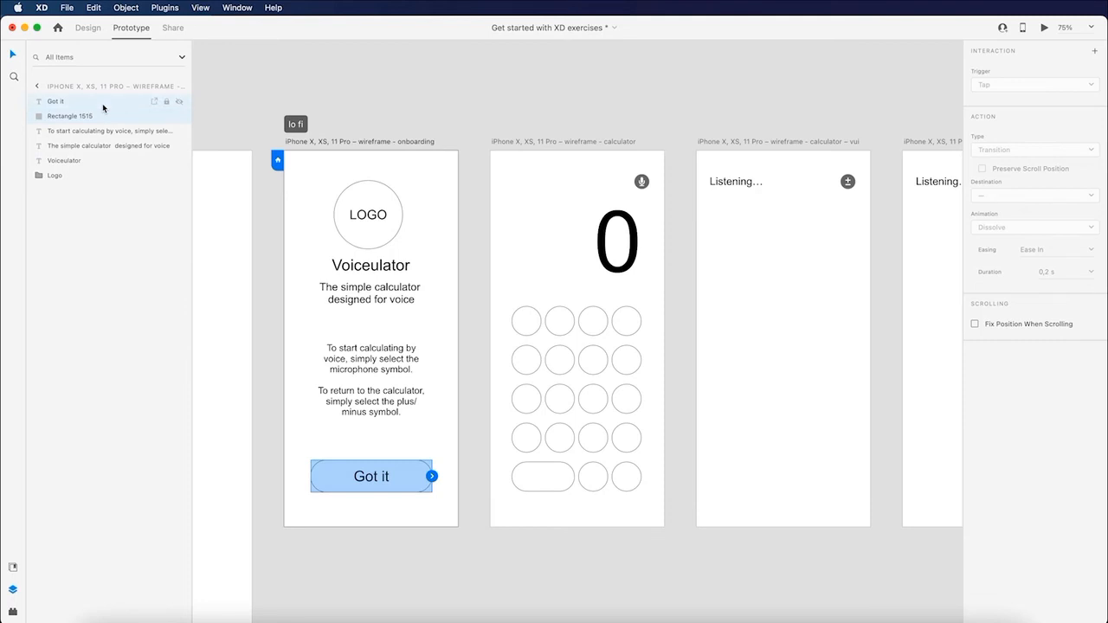
{"action": "left_click", "coordinate": [102, 103]}
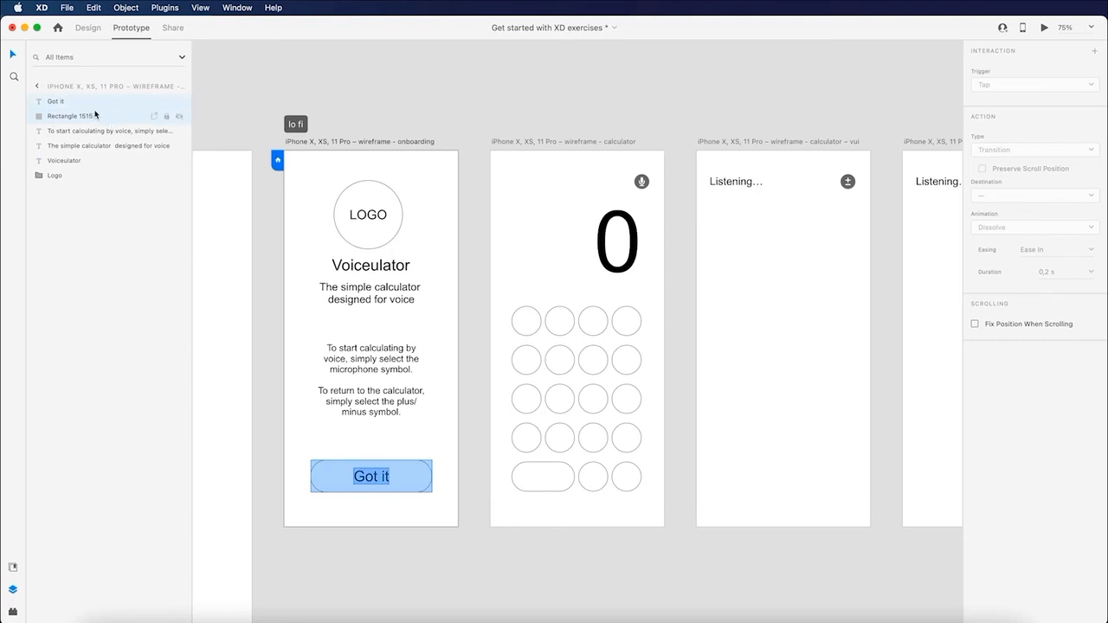
{"action": "left_click", "coordinate": [88, 37]}
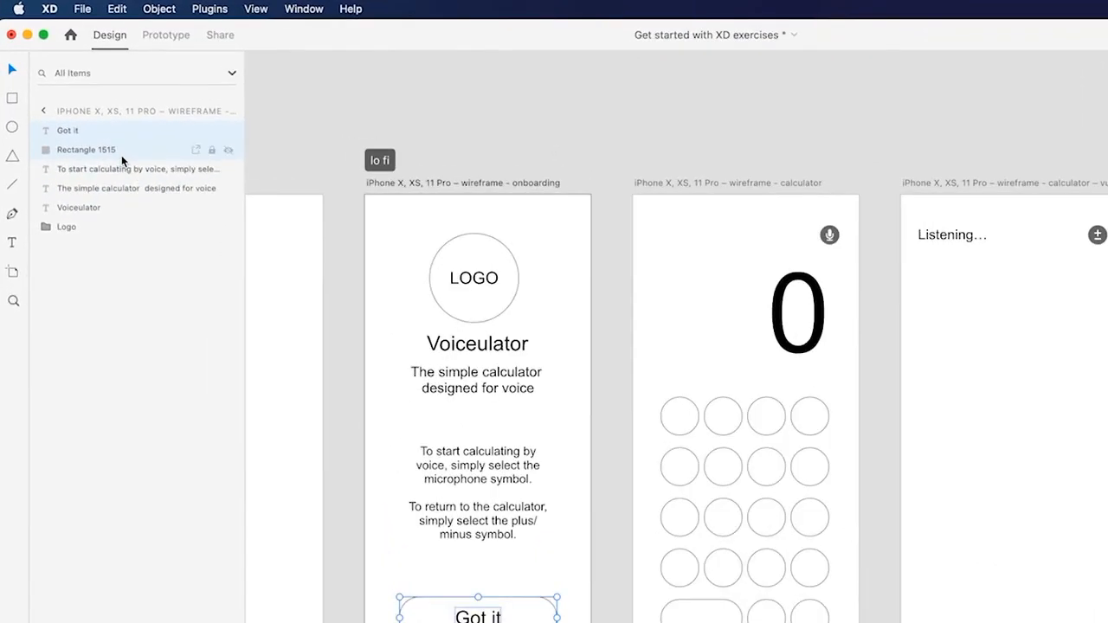
{"action": "key", "text": "super+g"}
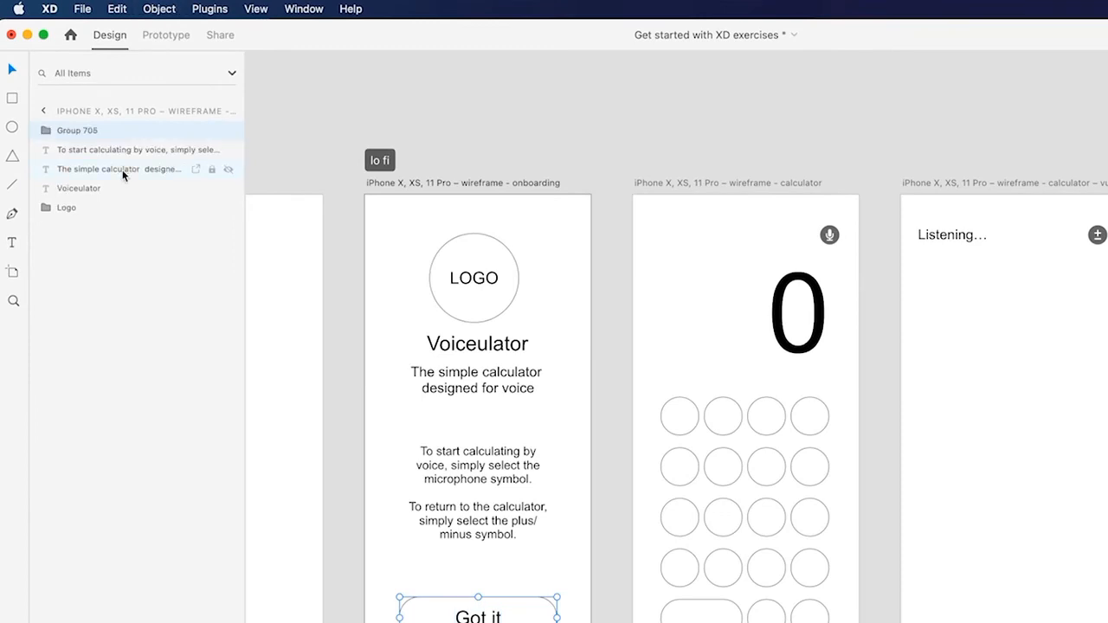
{"action": "double_click", "coordinate": [78, 130]}
{"action": "type", "text": "Button"}
{"action": "key", "text": "Return"}
In prototype mode, link the "Got it" button to the calculator artboard and that artboard's microphone icon to the empty "Listening…" artboard.
{"action": "left_click", "coordinate": [165, 36]}
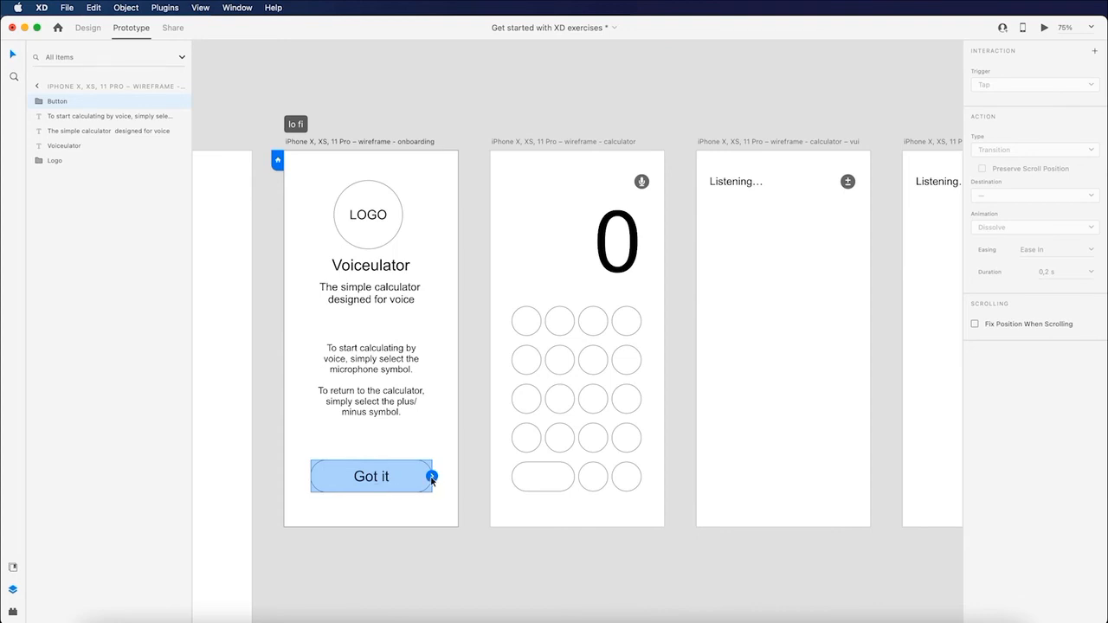
{"action": "left_click_drag", "start_coordinate": [432, 477], "coordinate": [501, 247]}
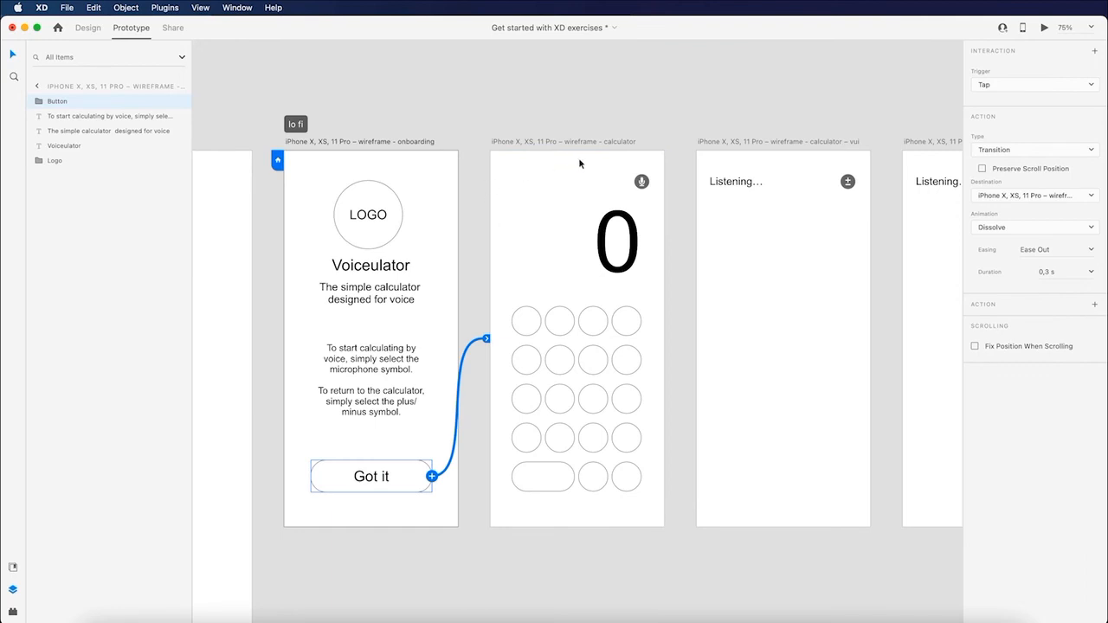
{"action": "left_click", "coordinate": [556, 140]}
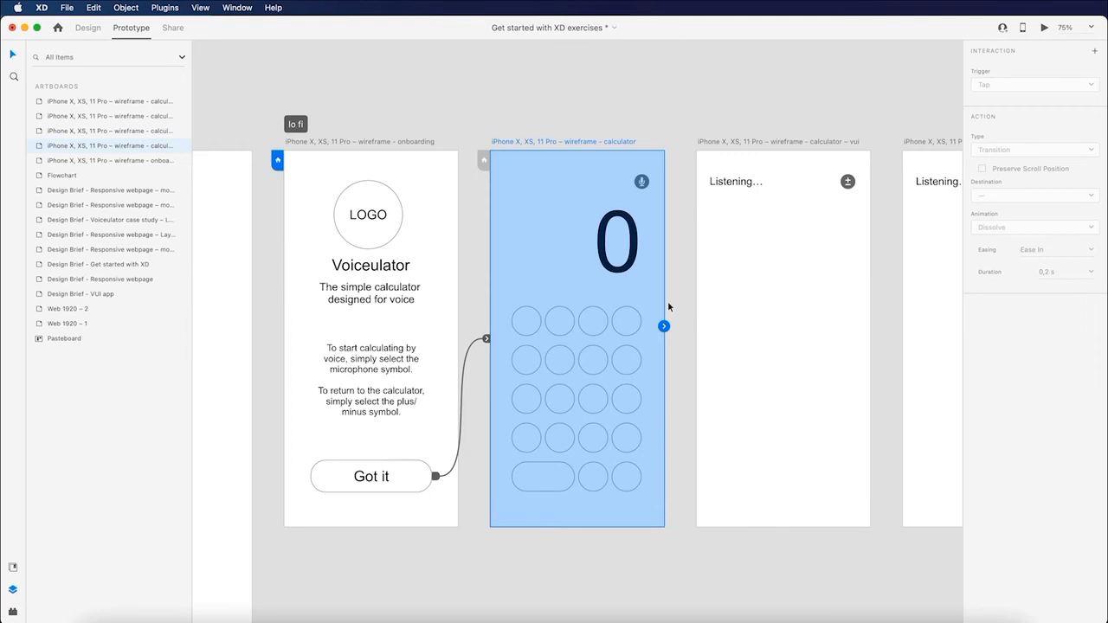
{"action": "scroll", "coordinate": [620, 364], "scroll_direction": "right", "scroll_amount": 5}
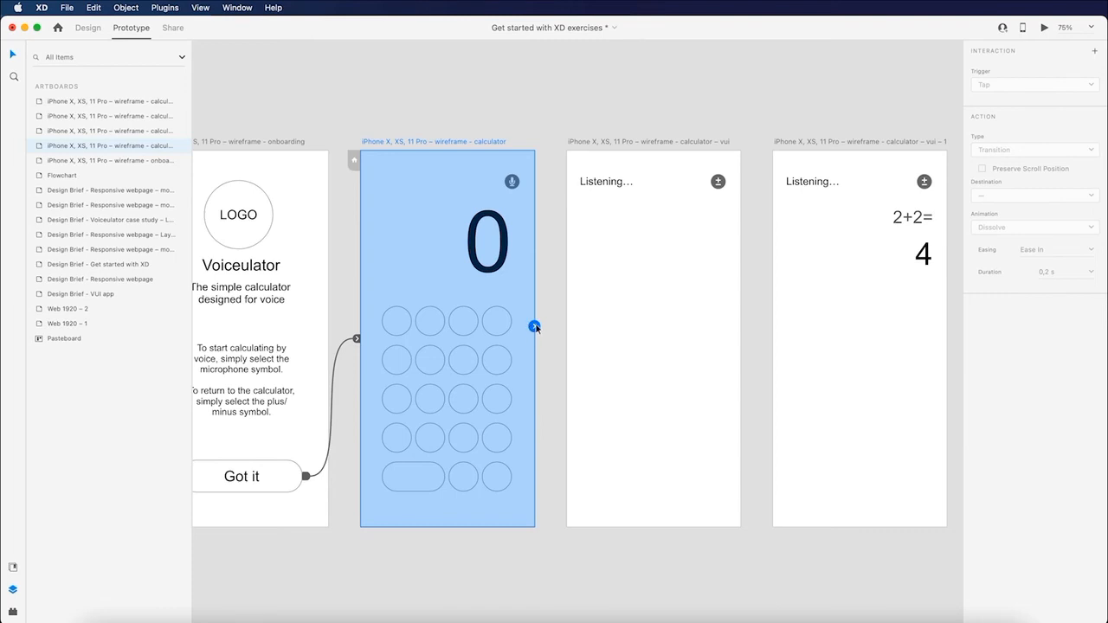
{"action": "left_click", "coordinate": [514, 187]}
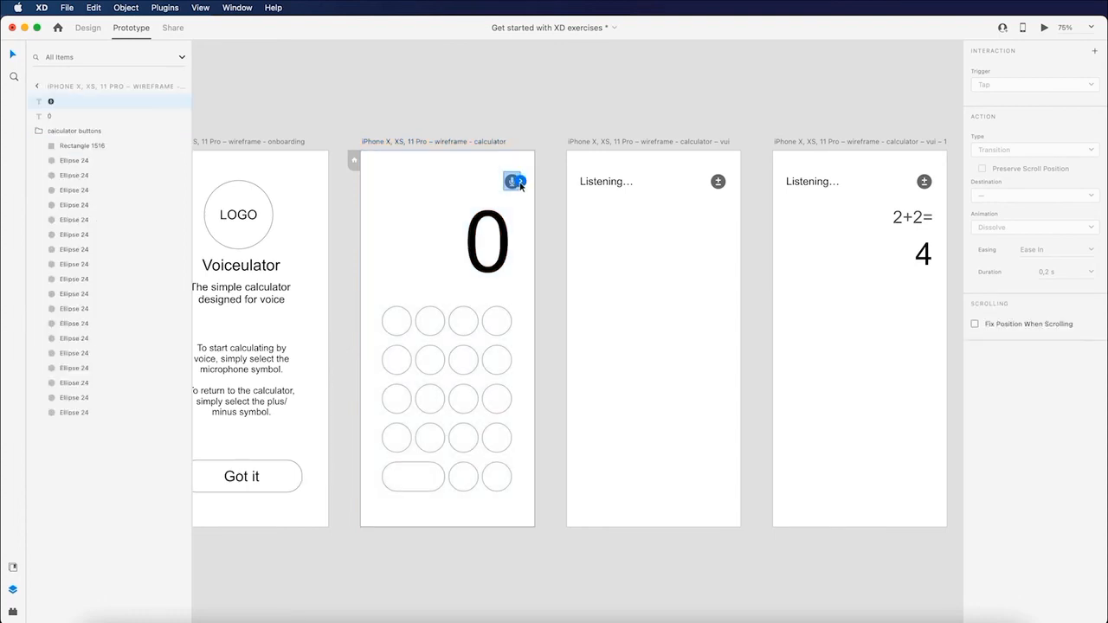
{"action": "left_click_drag", "start_coordinate": [521, 182], "coordinate": [612, 278]}
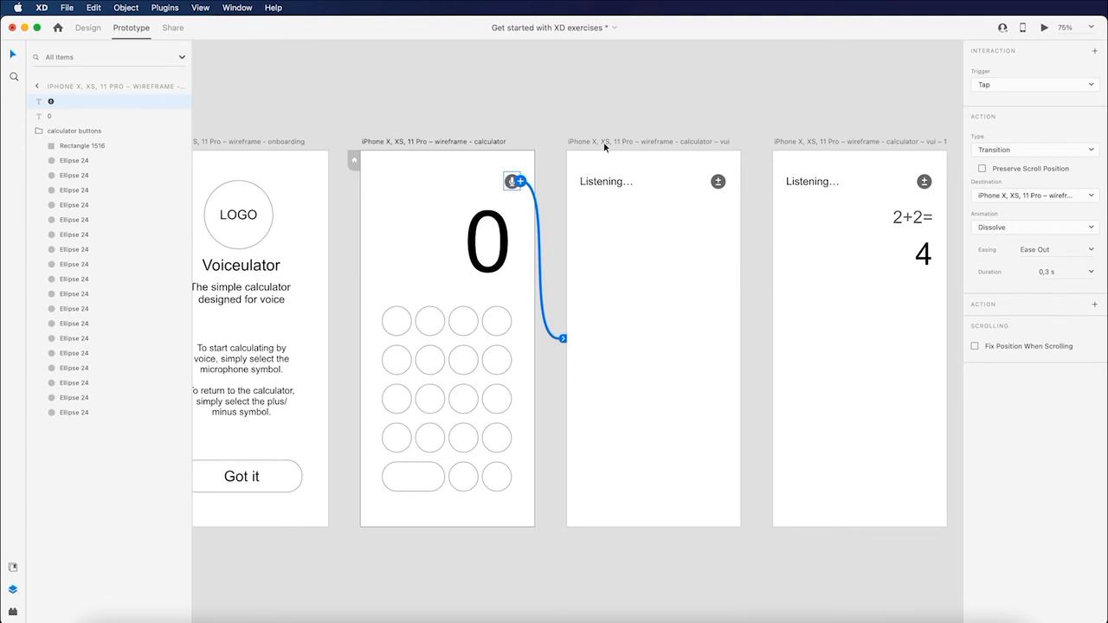
Link the empty "Listening…" artboard to the "2+2=" artboard with a Time trigger and a transition duration of 1 s.
{"action": "left_click", "coordinate": [658, 145]}
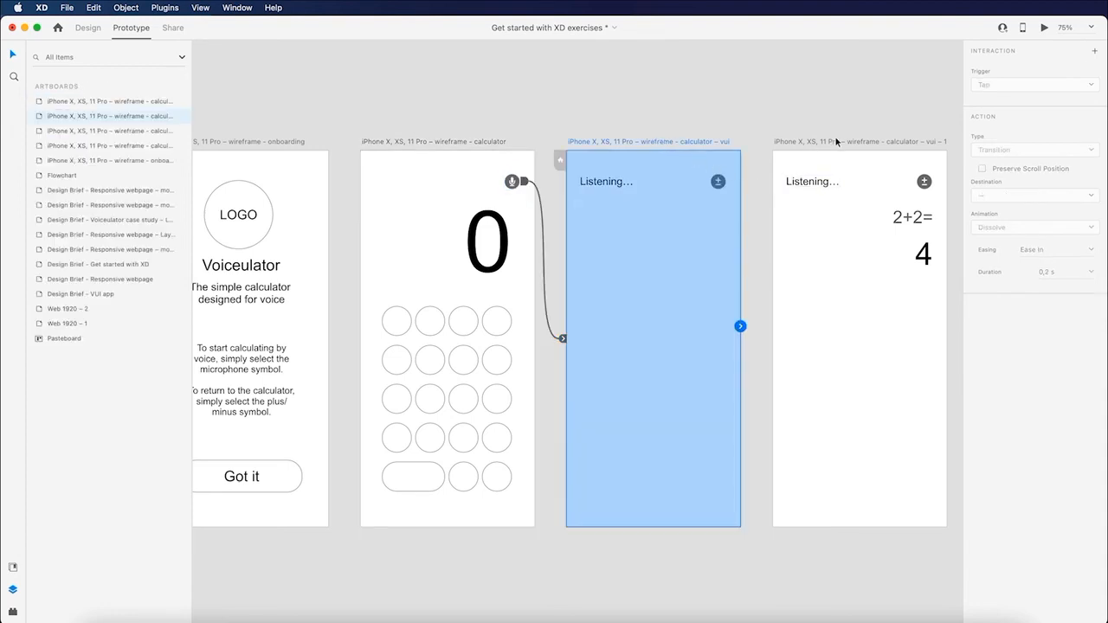
{"action": "left_click", "coordinate": [888, 142]}
{"action": "left_click", "coordinate": [678, 142]}
{"action": "left_click_drag", "start_coordinate": [742, 329], "coordinate": [801, 348]}
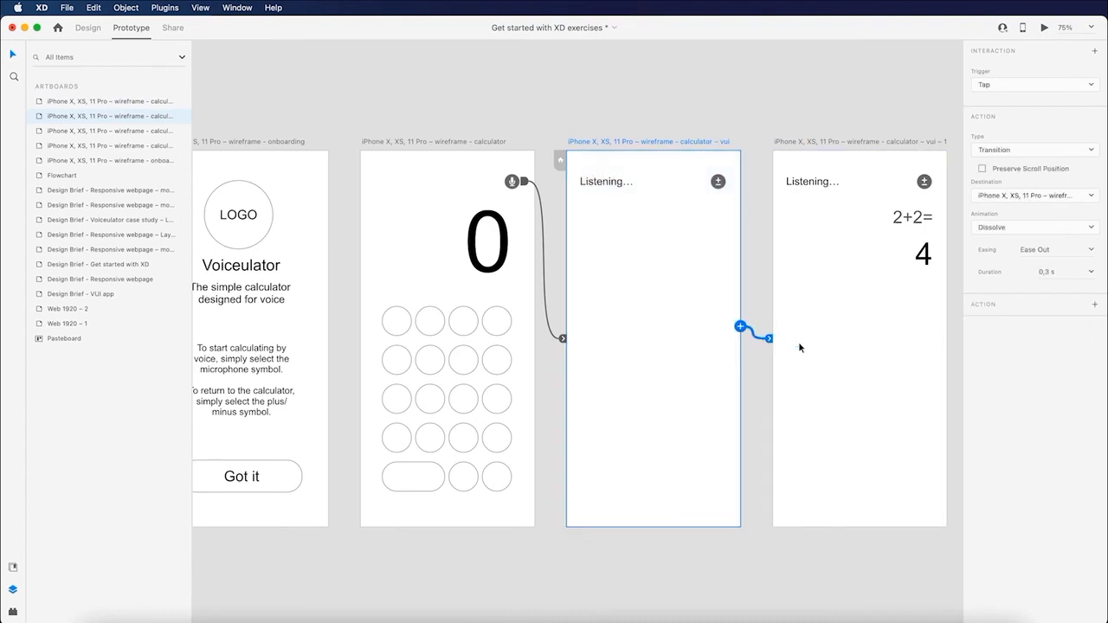
{"action": "left_click", "coordinate": [989, 86]}
{"action": "left_click", "coordinate": [991, 110]}
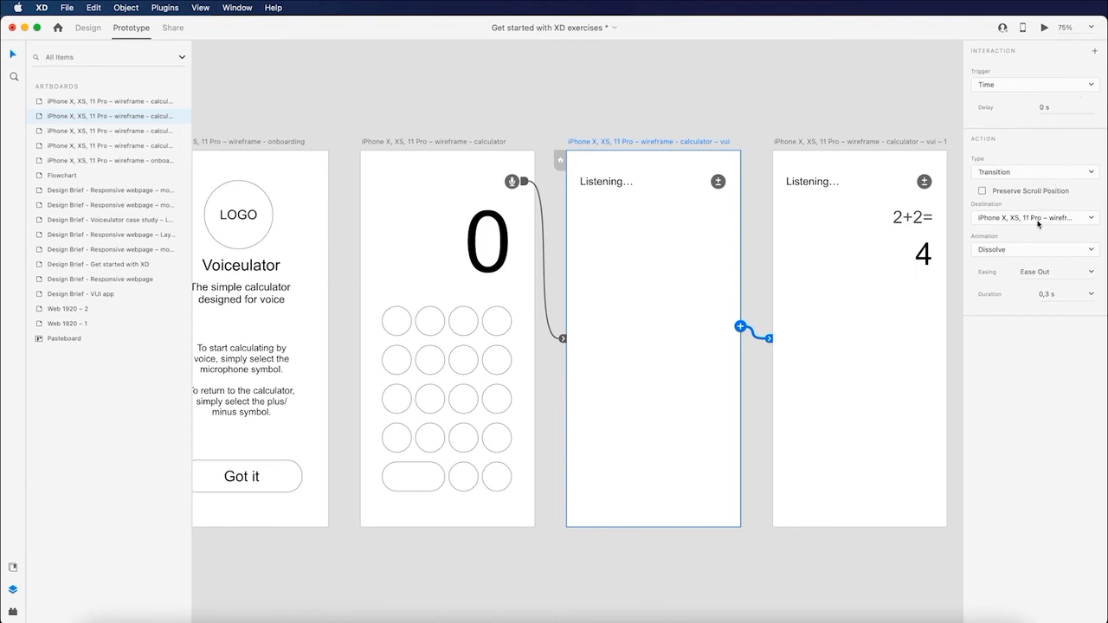
{"action": "left_click", "coordinate": [1091, 293]}
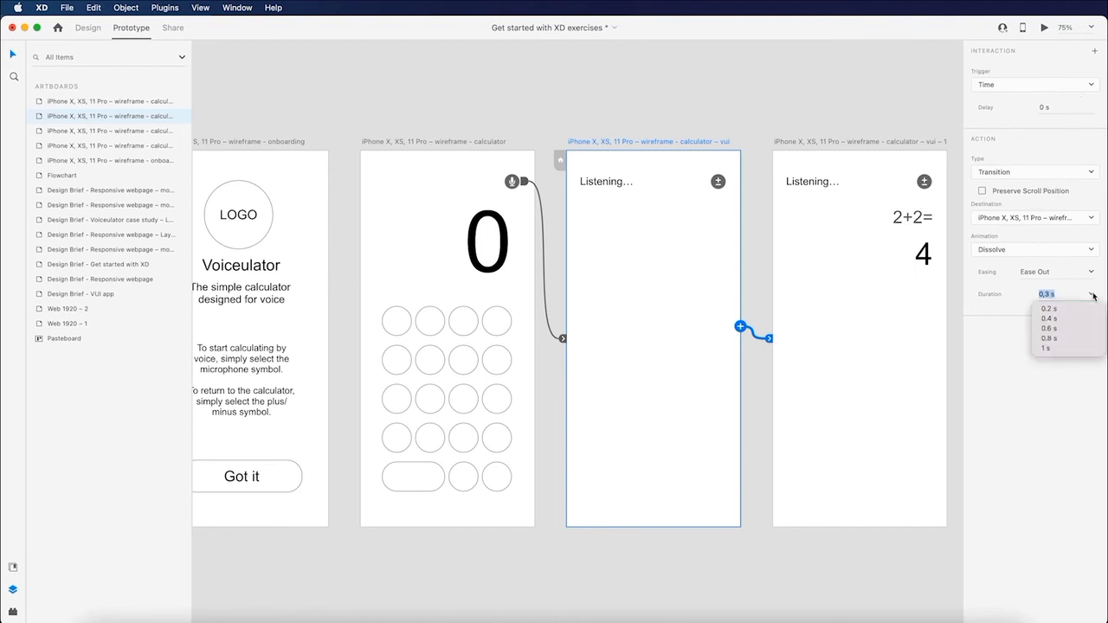
{"action": "left_click", "coordinate": [1059, 353]}
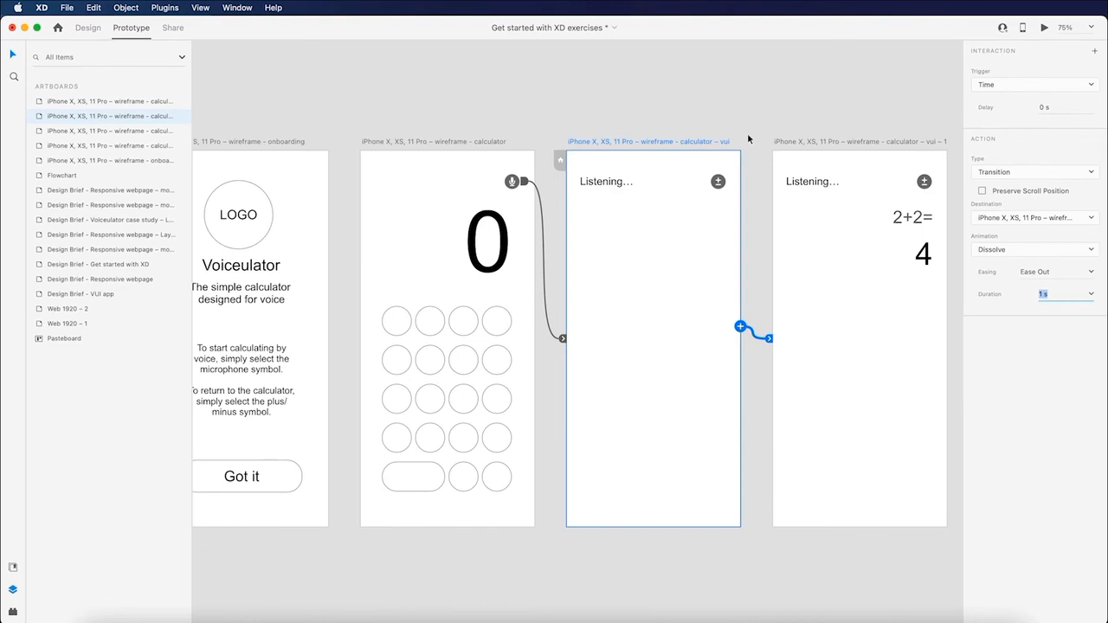
Link the plus/minus icon on the "2+2=" artboard to the calculator artboard showing 4.
{"action": "scroll", "coordinate": [748, 135], "scroll_direction": "right", "scroll_amount": 5}
{"action": "scroll", "coordinate": [736, 139], "scroll_direction": "right", "scroll_amount": 4}
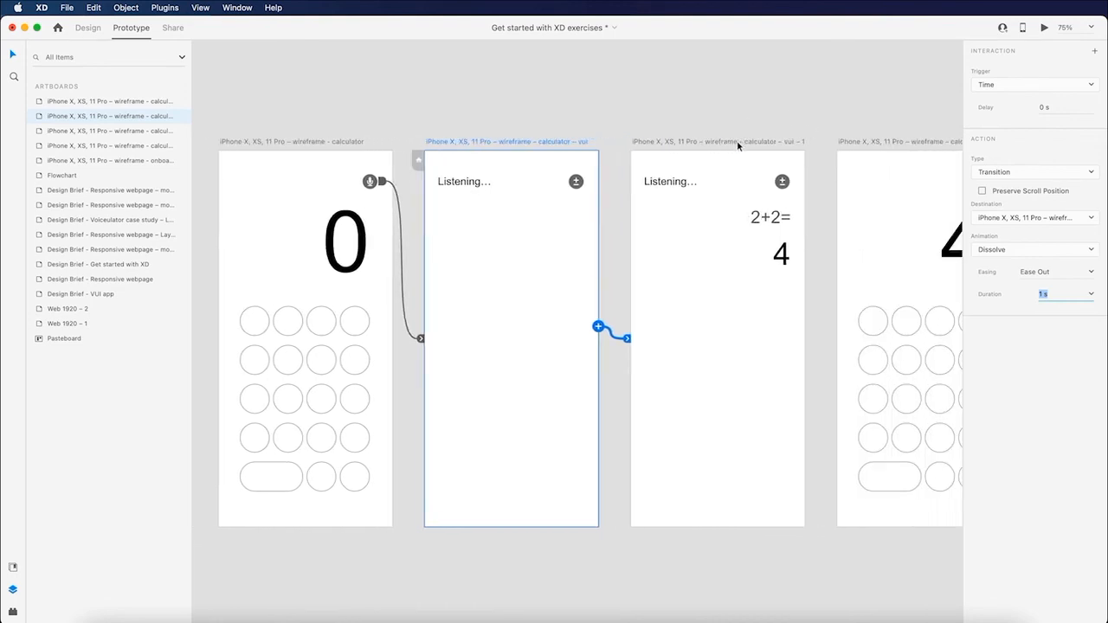
{"action": "scroll", "coordinate": [671, 117], "scroll_direction": "right", "scroll_amount": 2}
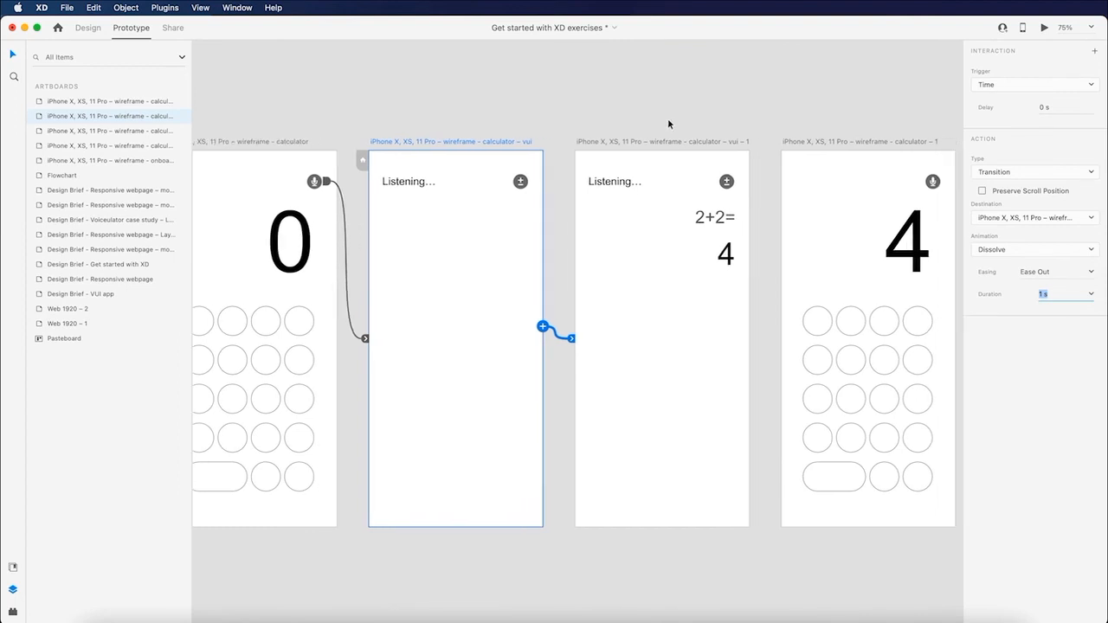
{"action": "scroll", "coordinate": [687, 116], "scroll_direction": "right", "scroll_amount": 4}
{"action": "scroll", "coordinate": [688, 126], "scroll_direction": "right", "scroll_amount": 2}
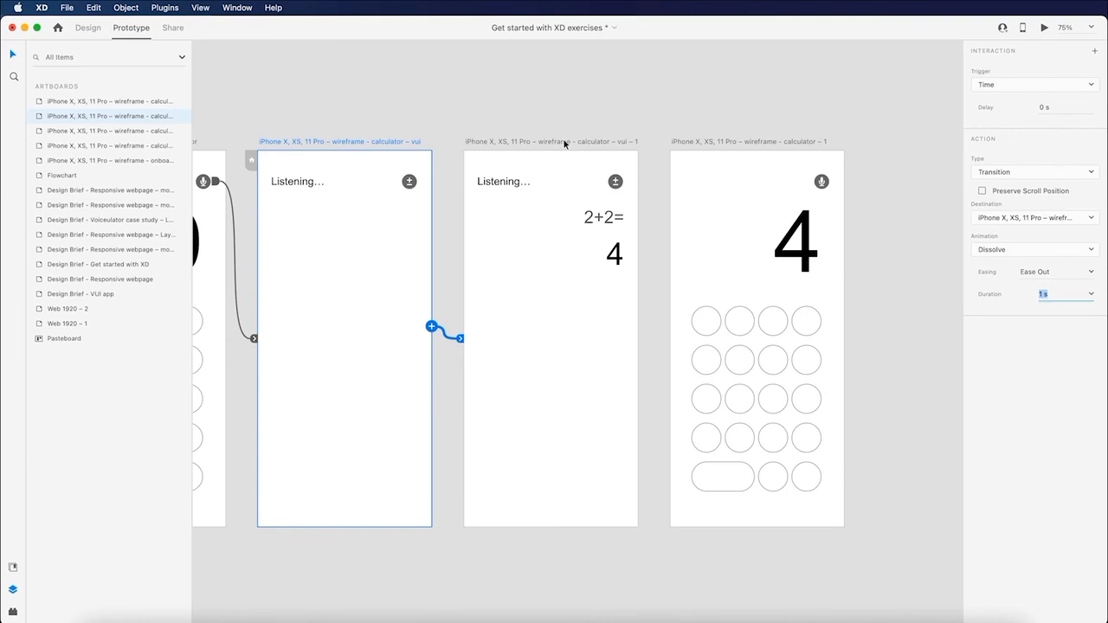
{"action": "left_click", "coordinate": [563, 141]}
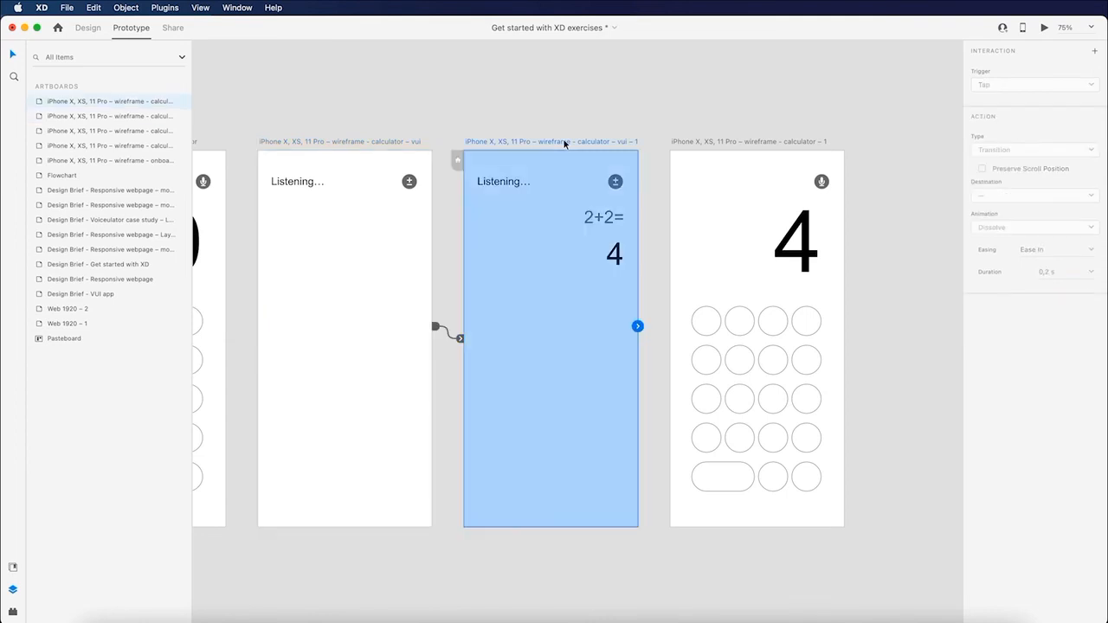
{"action": "left_click", "coordinate": [616, 182]}
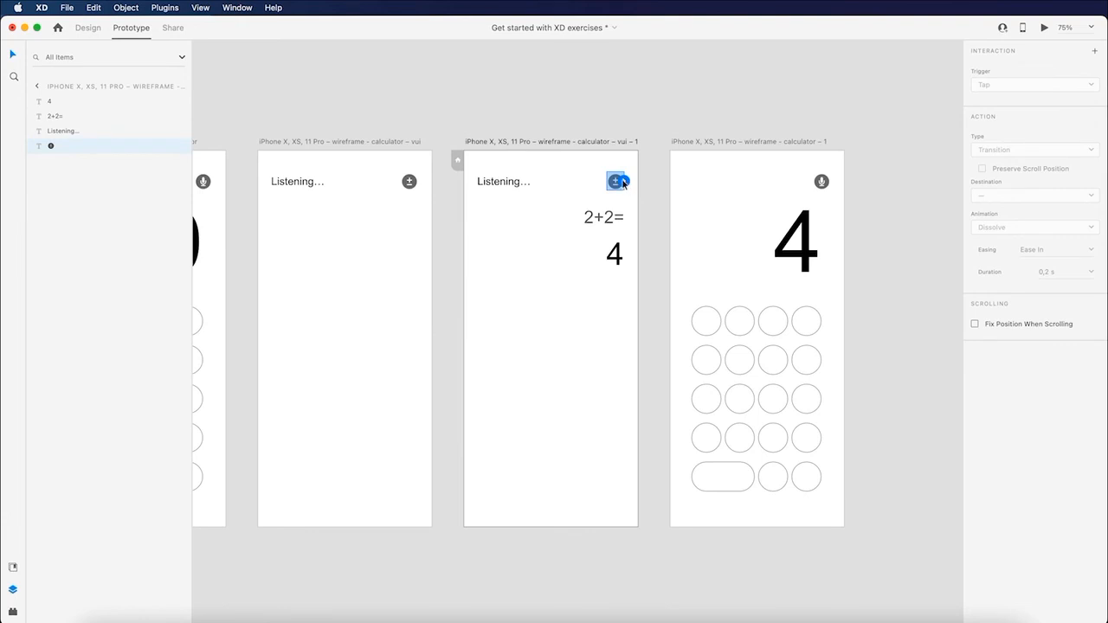
{"action": "left_click_drag", "start_coordinate": [625, 184], "coordinate": [690, 196]}
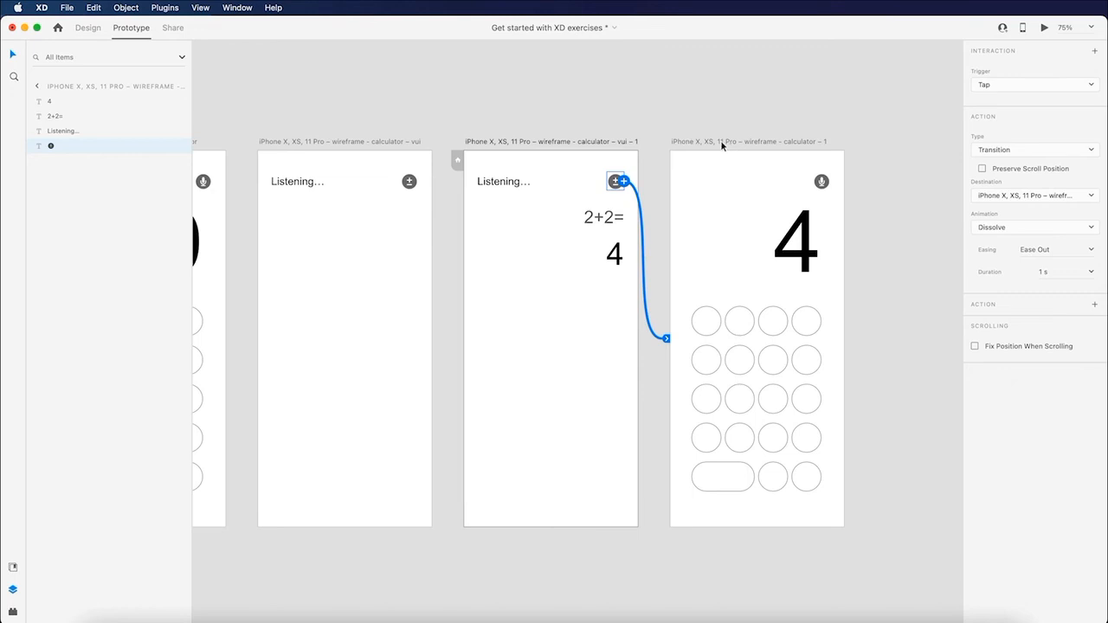
Link the microphone icon on the calculator artboard showing 4 back to the "2+2=" artboard.
{"action": "left_click", "coordinate": [823, 180]}
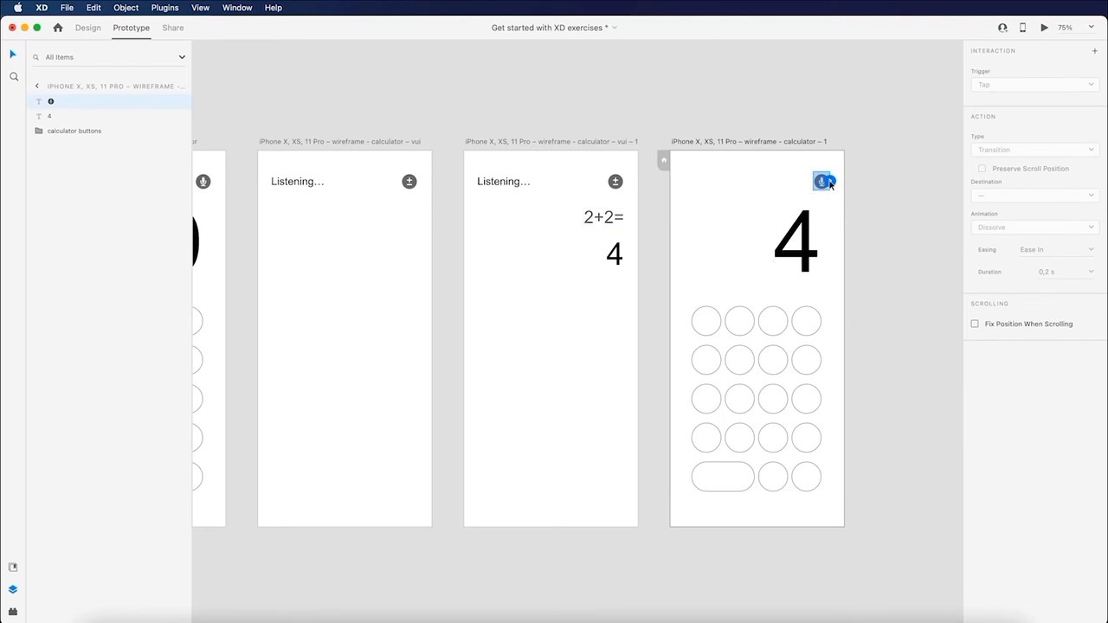
{"action": "left_click_drag", "start_coordinate": [832, 183], "coordinate": [618, 219]}
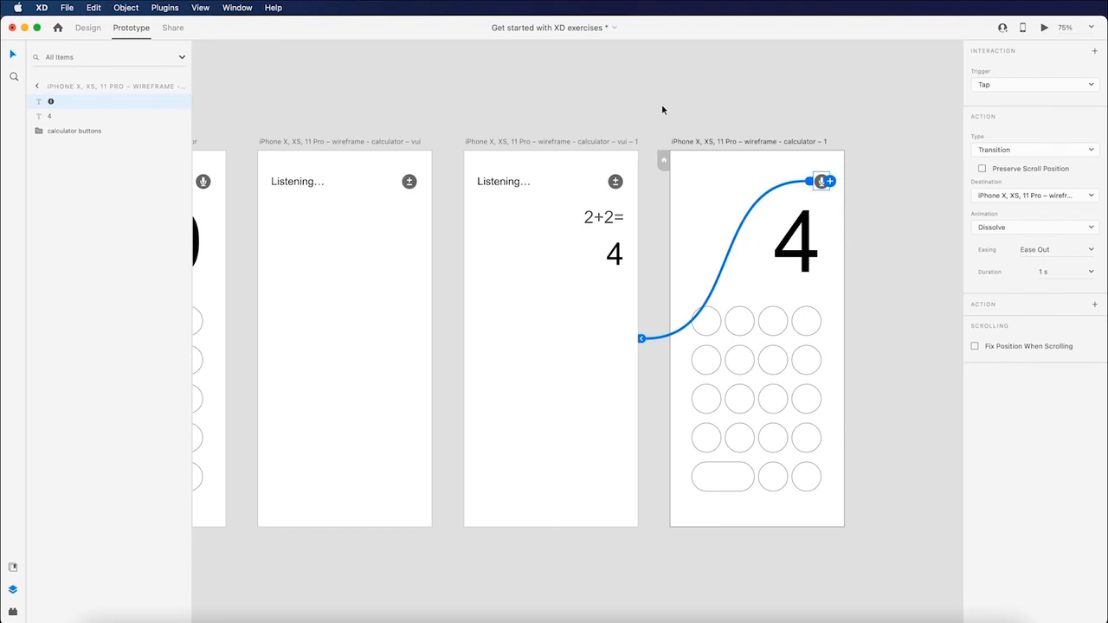
{"action": "scroll", "coordinate": [664, 109], "scroll_direction": "left", "scroll_amount": 2}
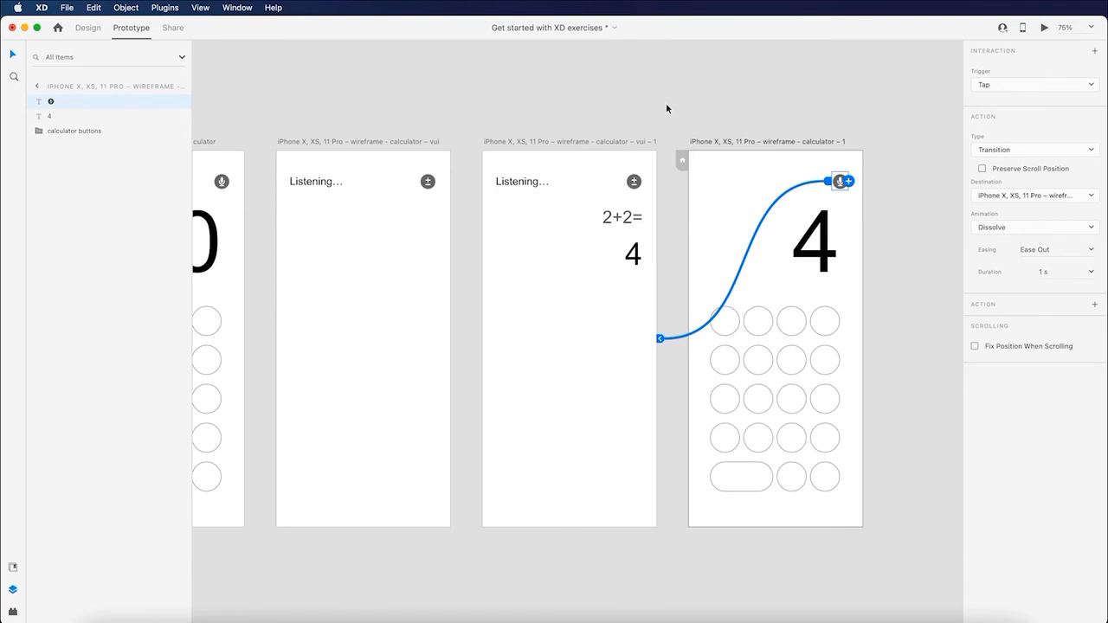
{"action": "scroll", "coordinate": [623, 108], "scroll_direction": "left", "scroll_amount": 4}
{"action": "left_click", "coordinate": [592, 109]}
Select the "lo fi" flow, open its desktop preview and move the preview window clear of the onboarding artboard.
{"action": "scroll", "coordinate": [519, 113], "scroll_direction": "left", "scroll_amount": 20}
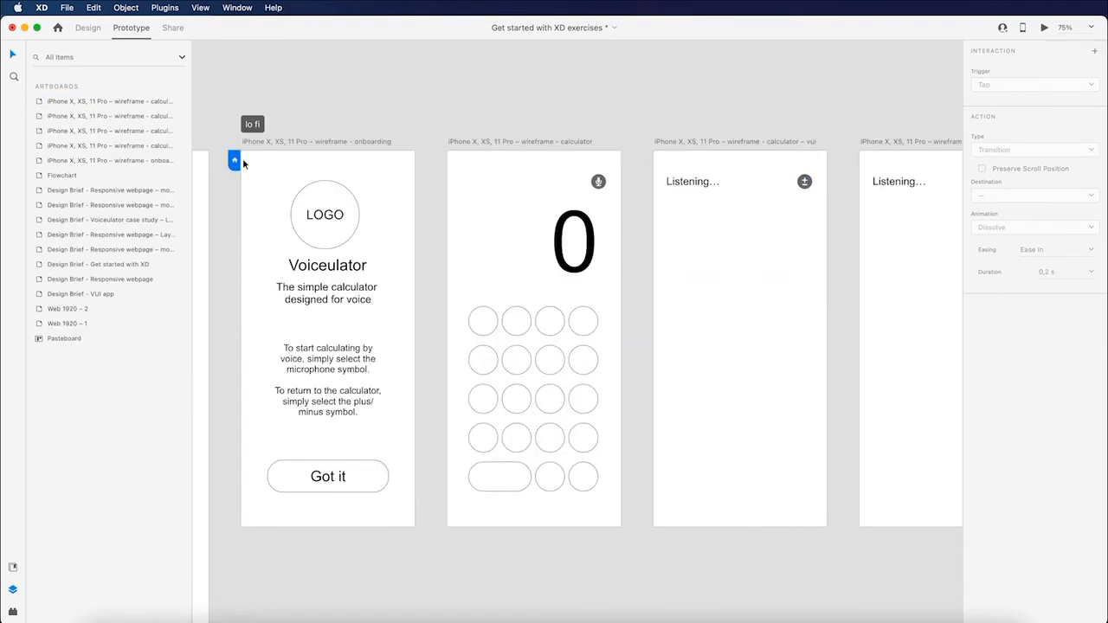
{"action": "left_click", "coordinate": [249, 124]}
{"action": "scroll", "coordinate": [257, 145], "scroll_direction": "left", "scroll_amount": 5}
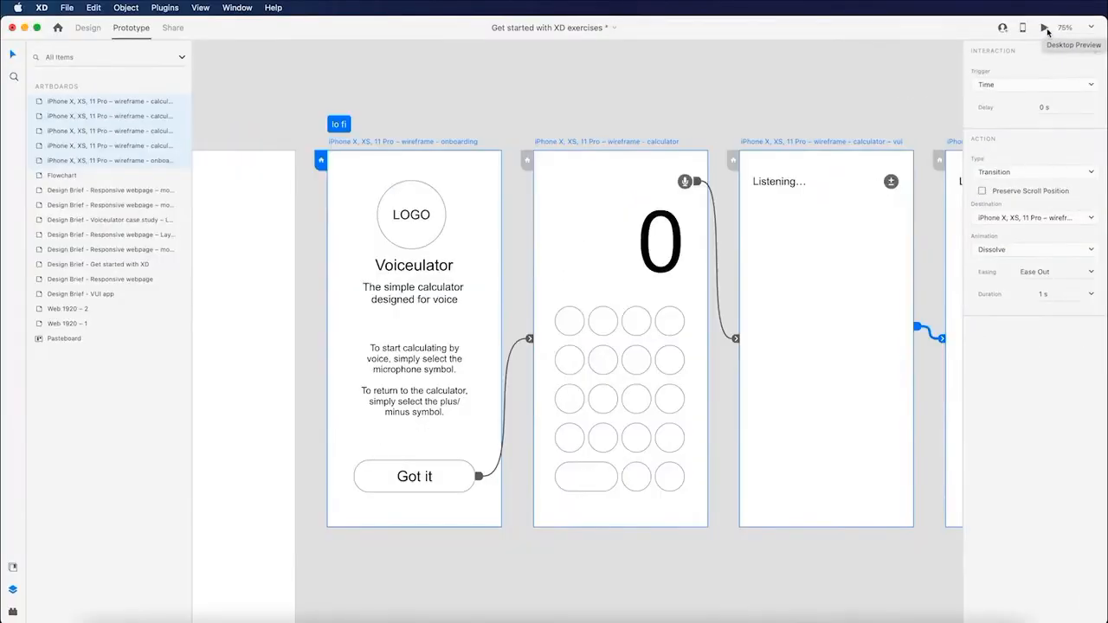
{"action": "left_click", "coordinate": [1045, 28]}
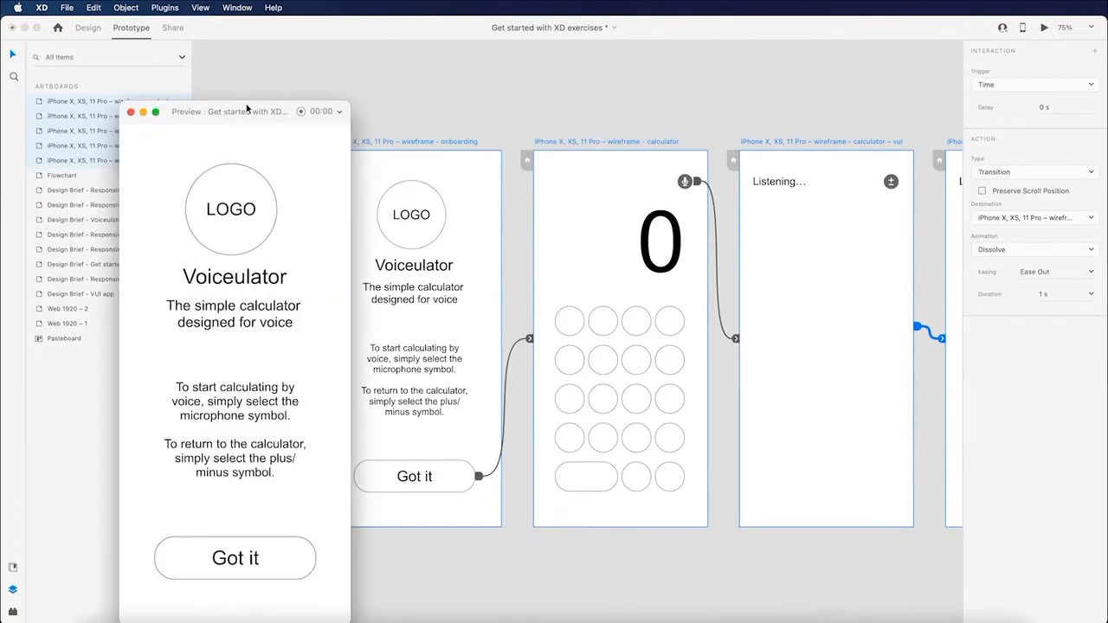
{"action": "left_click_drag", "start_coordinate": [249, 109], "coordinate": [421, 65]}
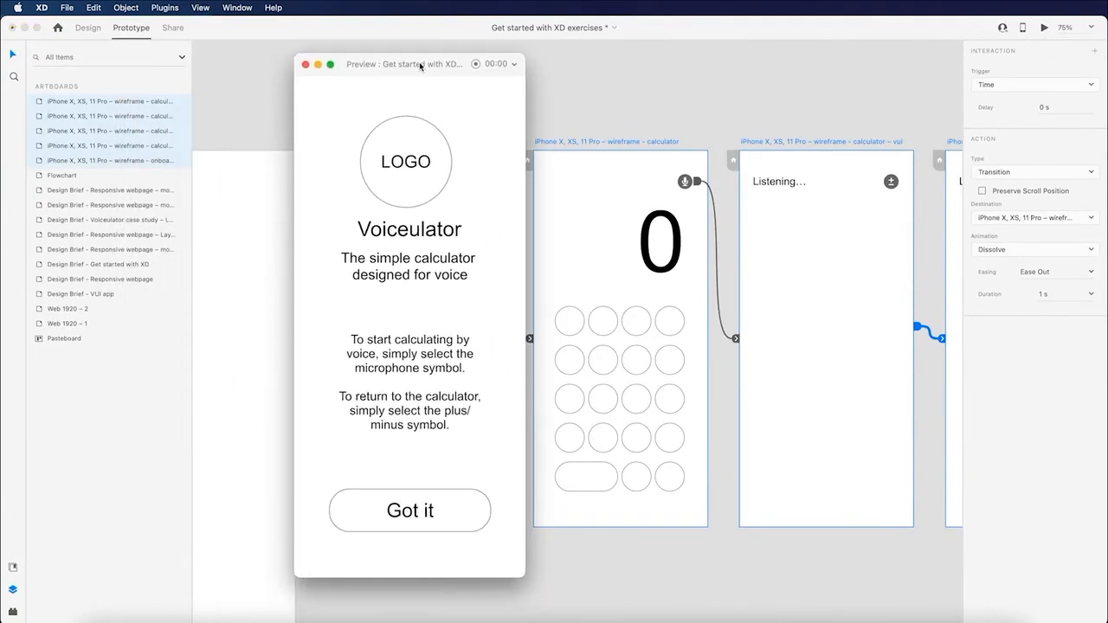
Test the flow in the preview from "Got it" through the microphone and plus/minus icons, then close the preview.
{"action": "left_click", "coordinate": [415, 512]}
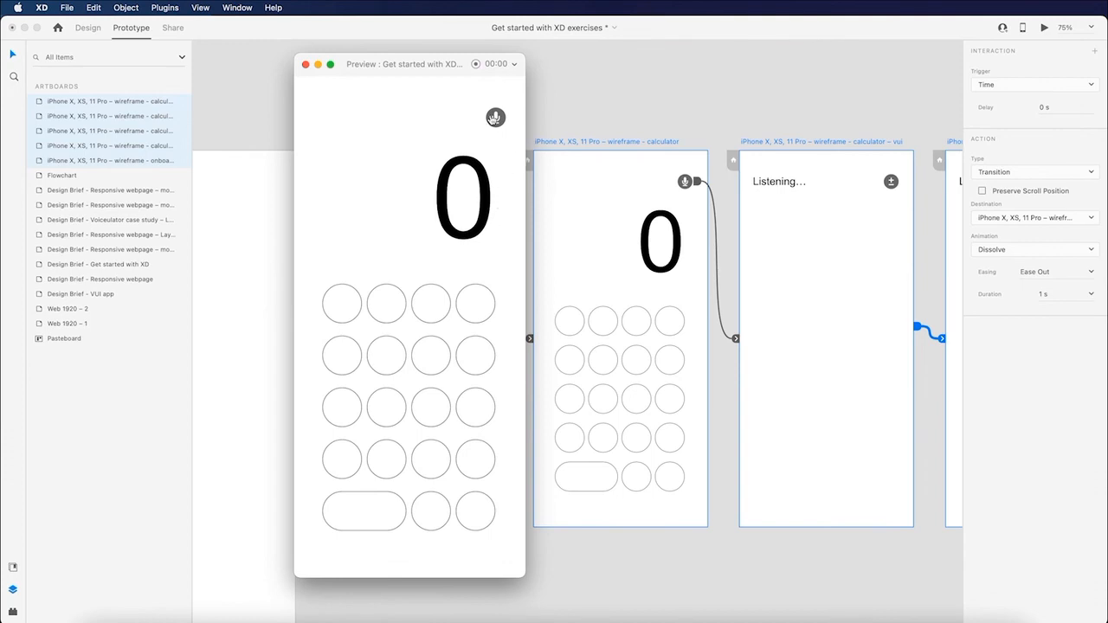
{"action": "left_click", "coordinate": [495, 118]}
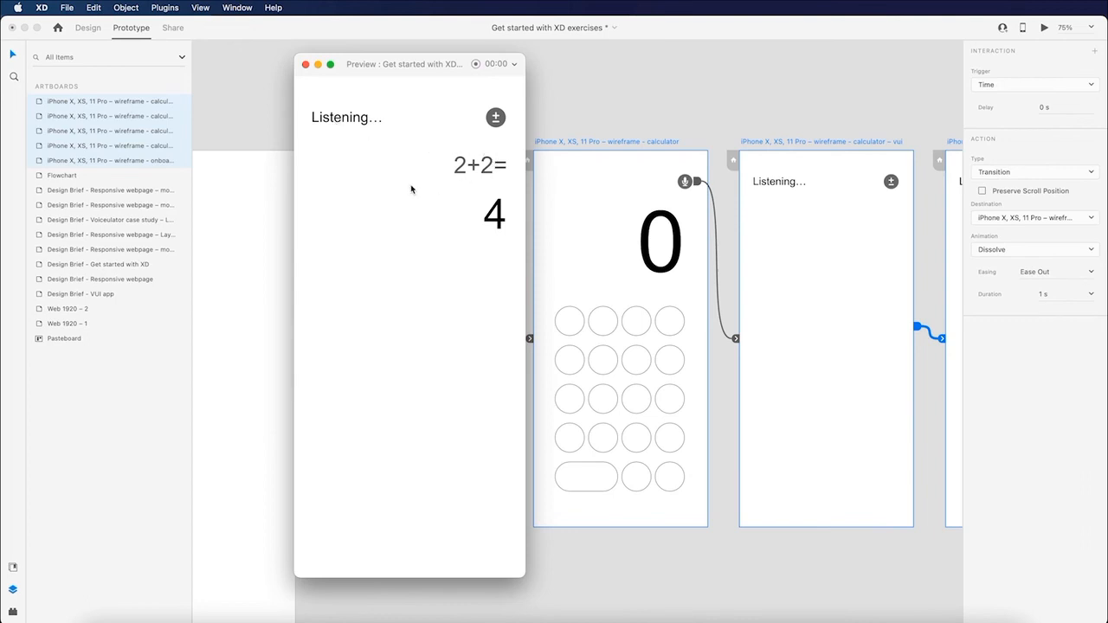
{"action": "left_click", "coordinate": [495, 120]}
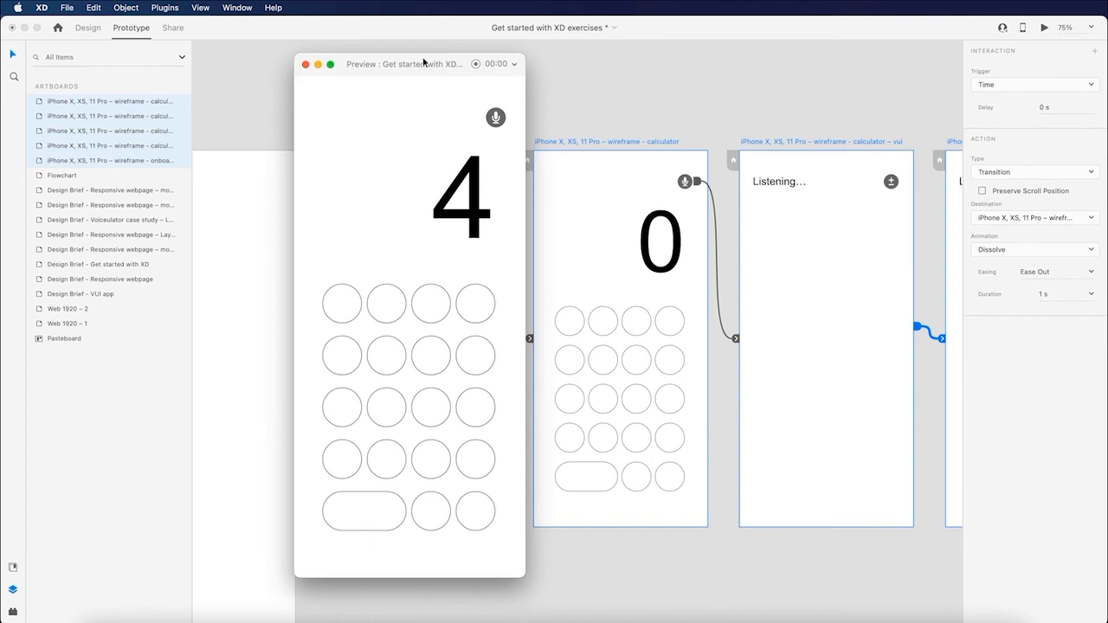
{"action": "left_click", "coordinate": [305, 65]}
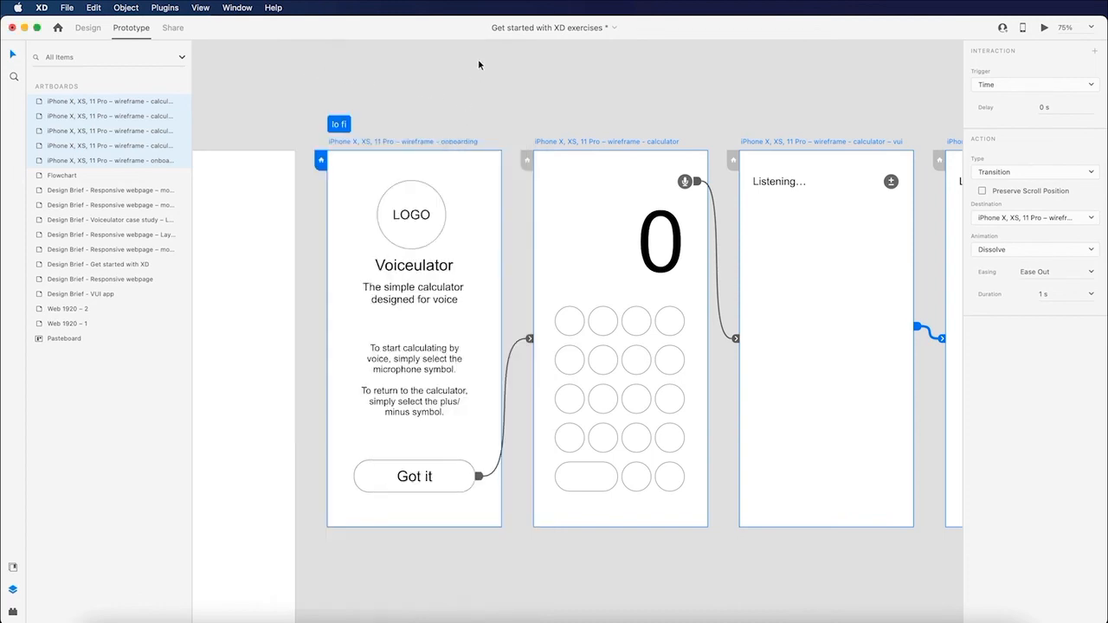
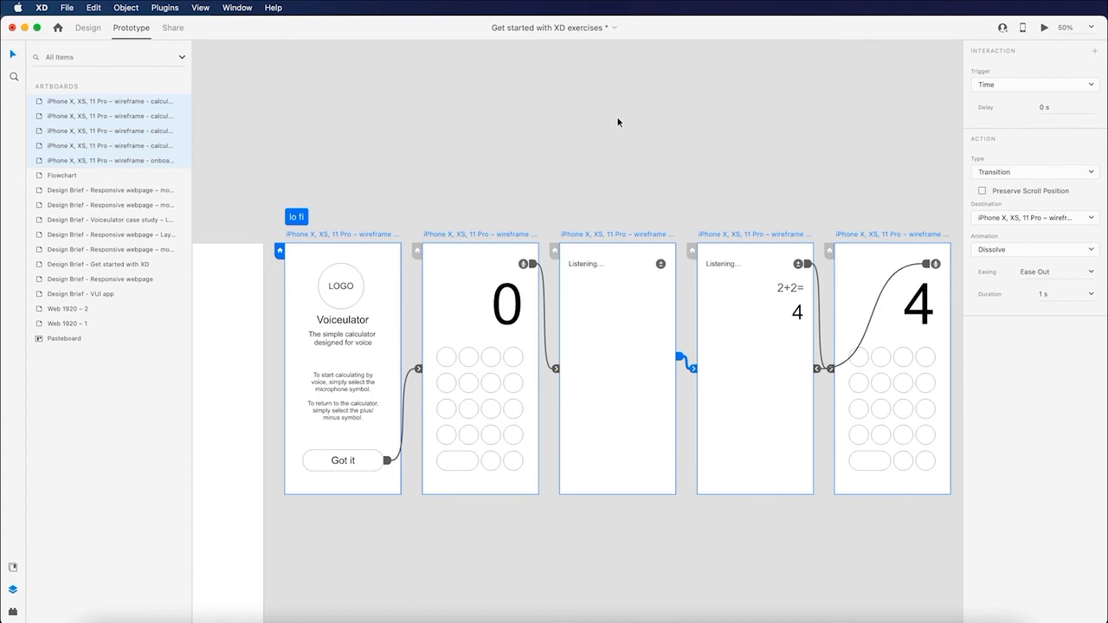
Review the five linked wireframes and show the "lo fi" flow's link settings in share mode.
{"action": "scroll", "coordinate": [618, 122], "scroll_direction": "left", "scroll_amount": 5}
{"action": "scroll", "coordinate": [617, 141], "scroll_direction": "right", "scroll_amount": 6}
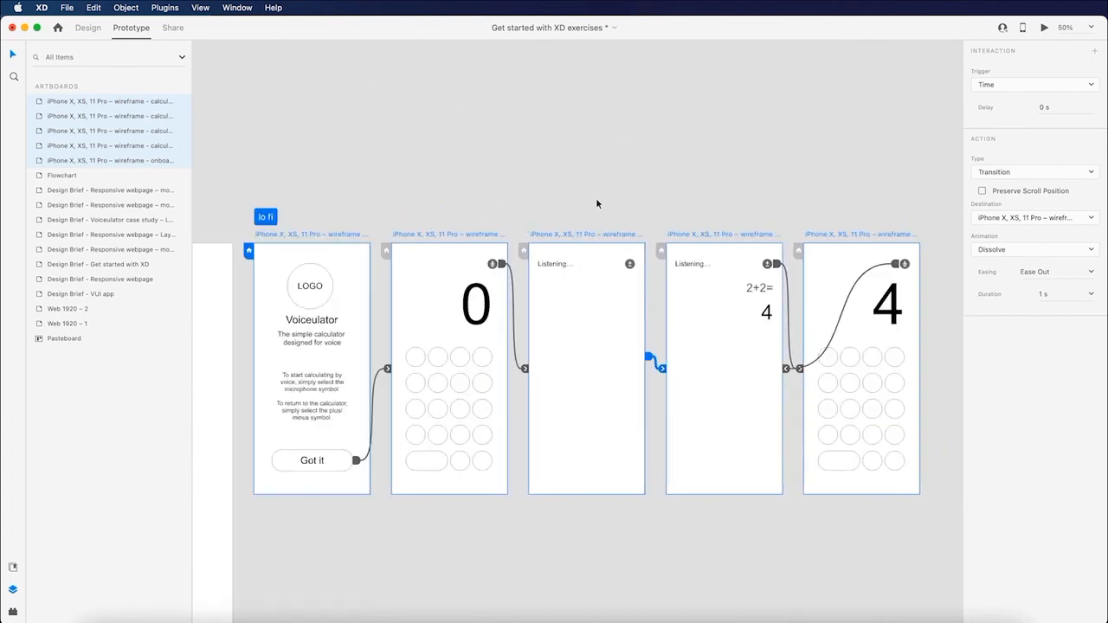
{"action": "scroll", "coordinate": [587, 203], "scroll_direction": "down", "scroll_amount": 2}
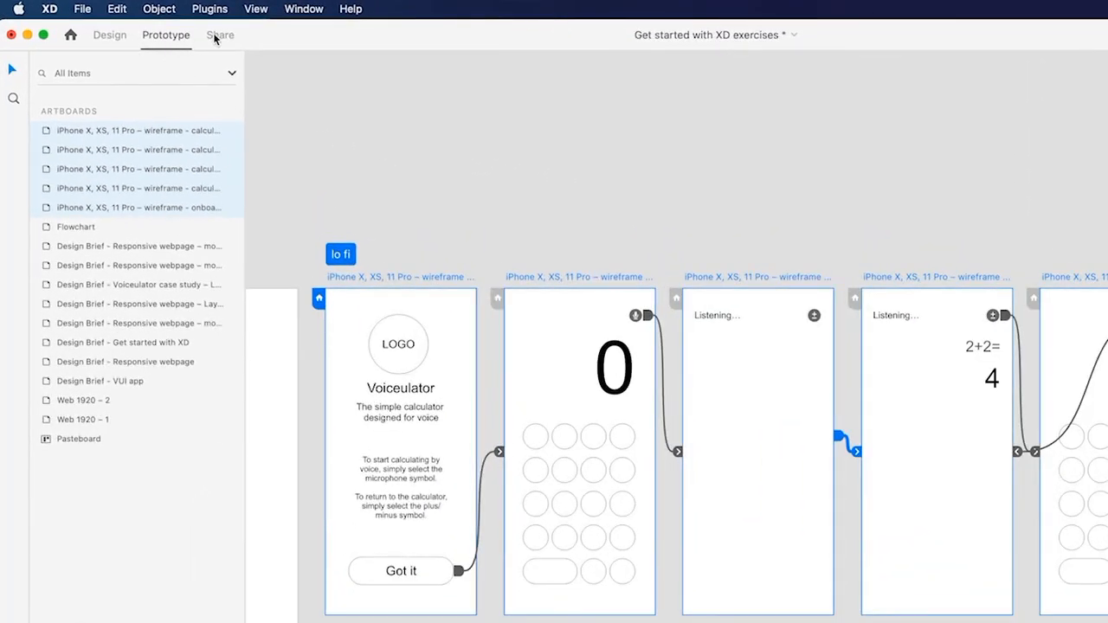
{"action": "left_click", "coordinate": [218, 34]}
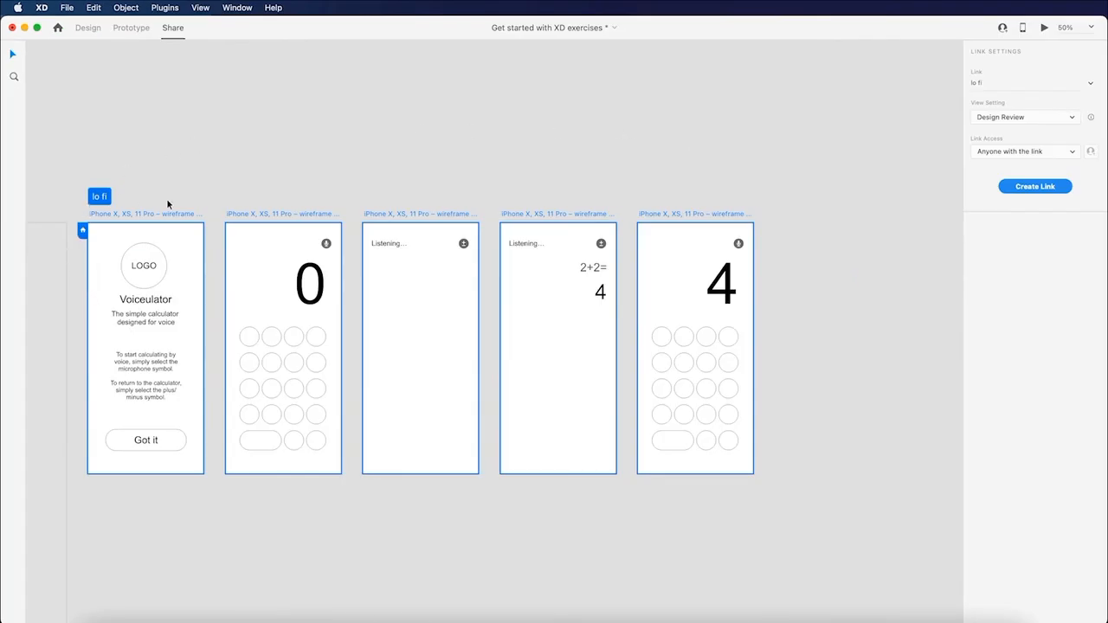
{"action": "scroll", "coordinate": [167, 201], "scroll_direction": "left", "scroll_amount": 2}
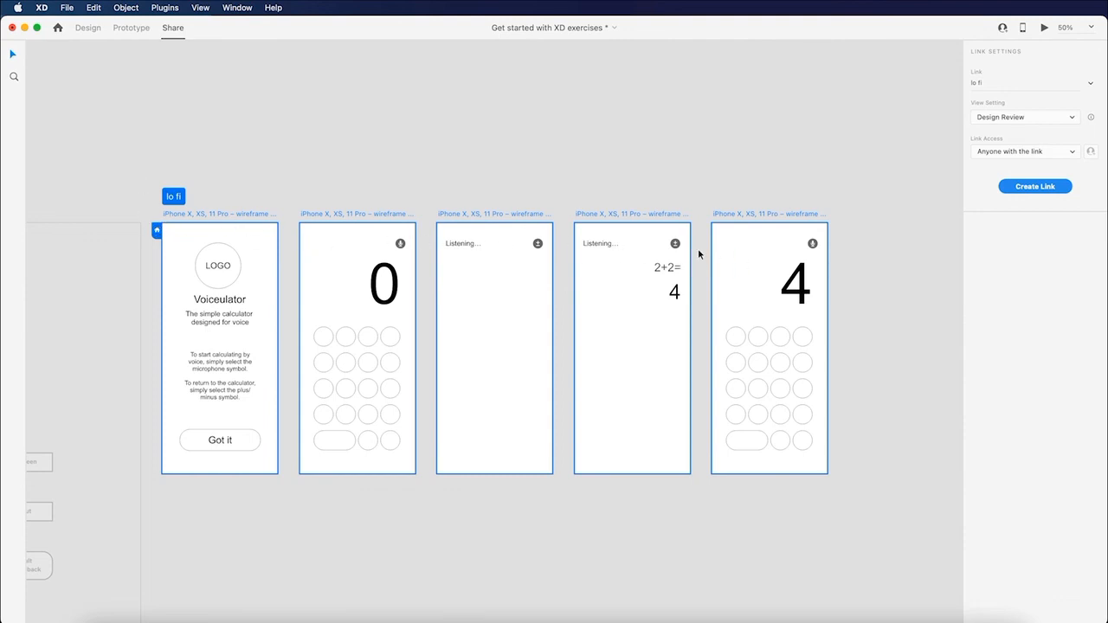
{"action": "scroll", "coordinate": [398, 302], "scroll_direction": "down", "scroll_amount": 2}
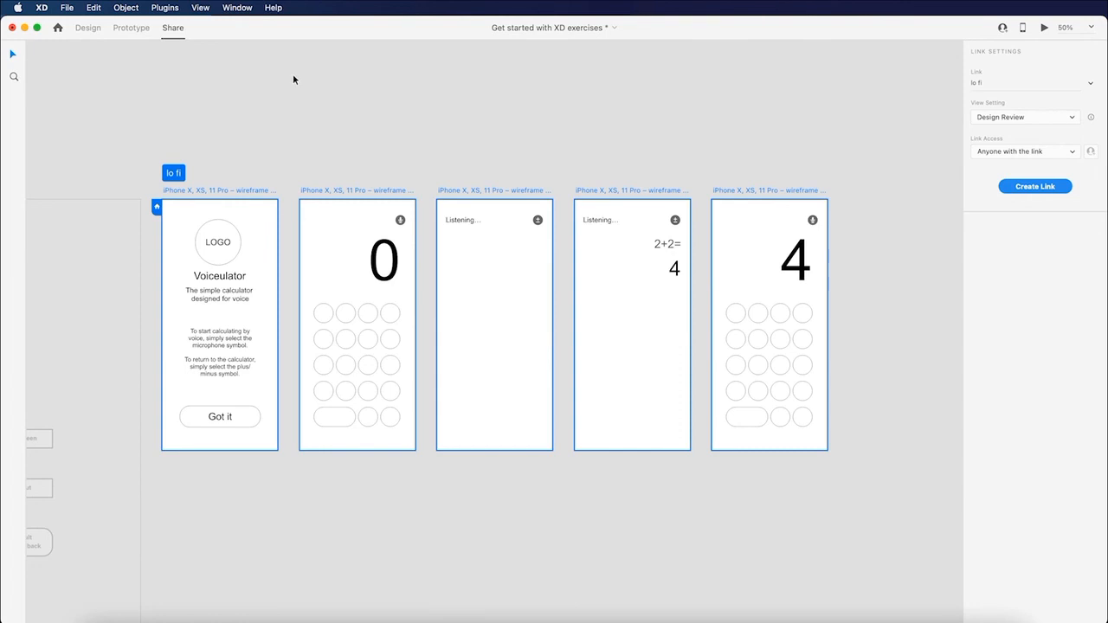
In design mode, select the Flowchart artboard together with the five wireframe artboards and mark them for sharing as one flow.
{"action": "left_click", "coordinate": [87, 28]}
{"action": "left_click", "coordinate": [482, 137]}
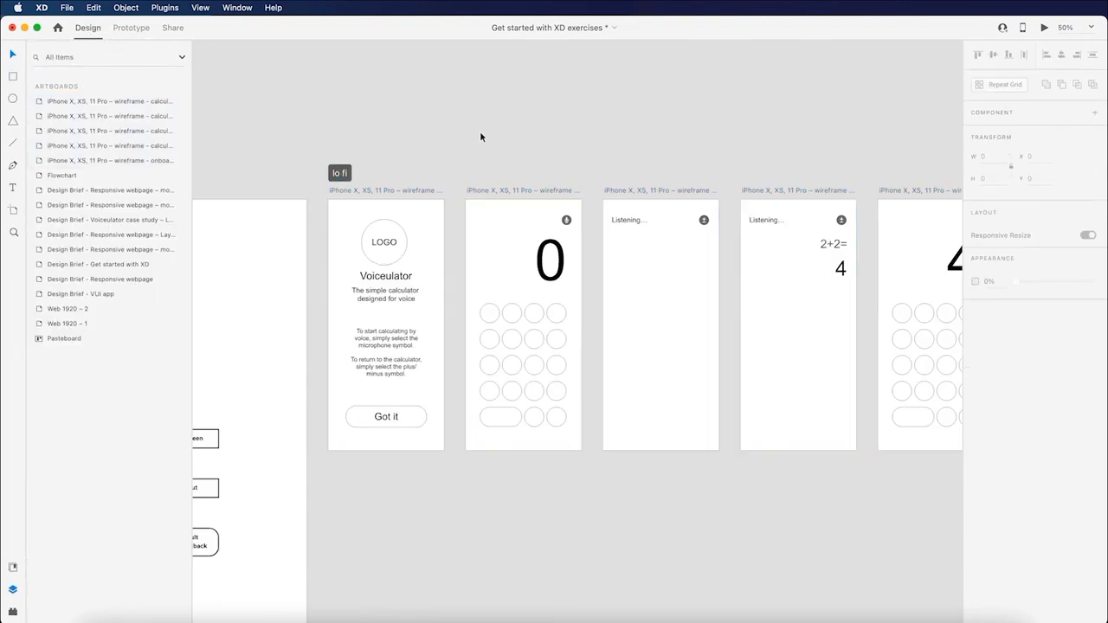
{"action": "key", "text": "super+minus"}
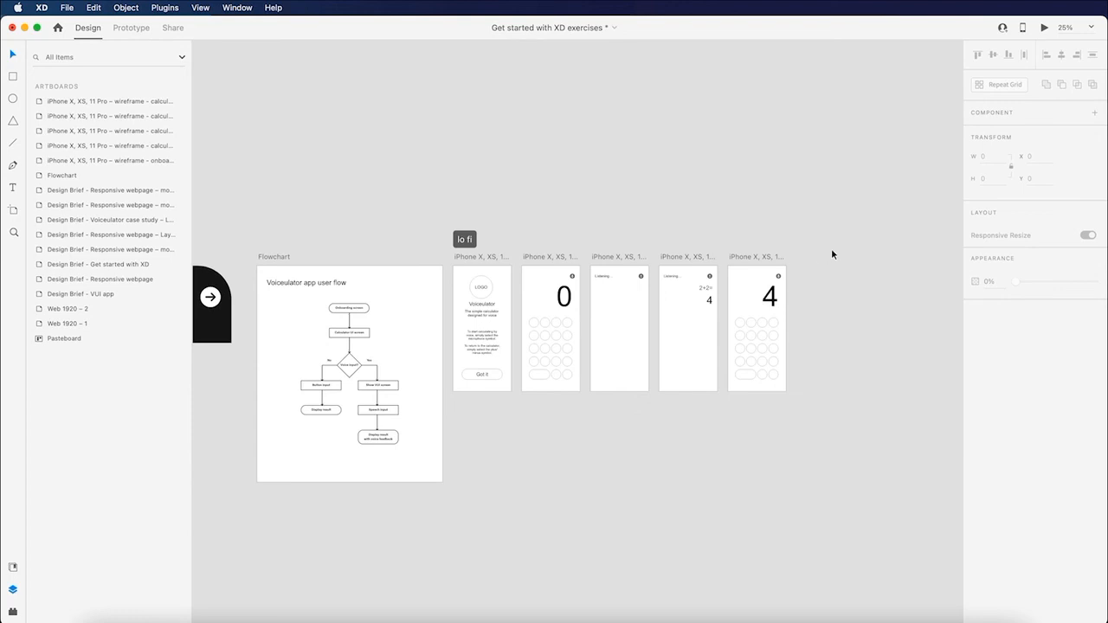
{"action": "left_click_drag", "start_coordinate": [790, 221], "coordinate": [264, 446]}
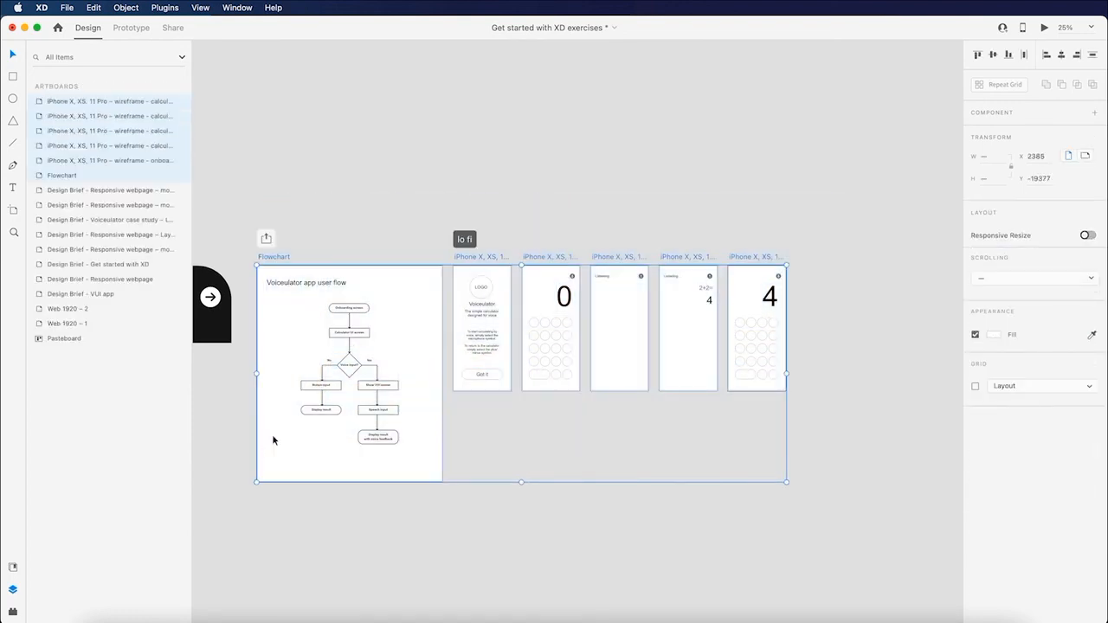
{"action": "left_click", "coordinate": [267, 241]}
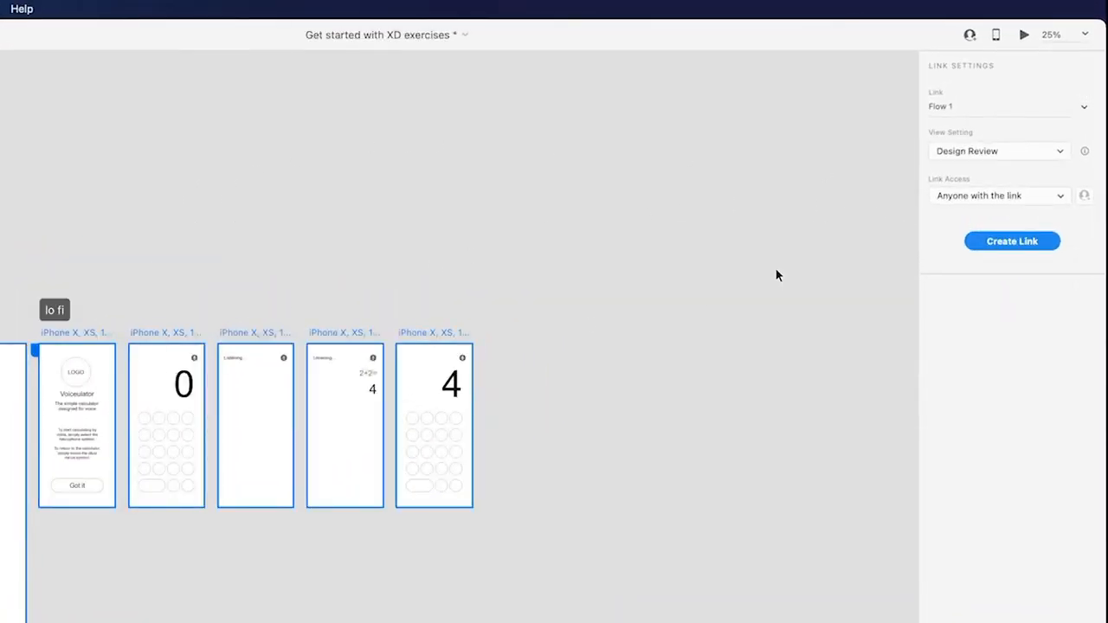
Examine the view setting and link access options for Flow 1 and compare which artboards Flow 1 and "lo fi" share.
{"action": "left_click", "coordinate": [1088, 109]}
{"action": "left_click", "coordinate": [984, 109]}
{"action": "left_click", "coordinate": [977, 152]}
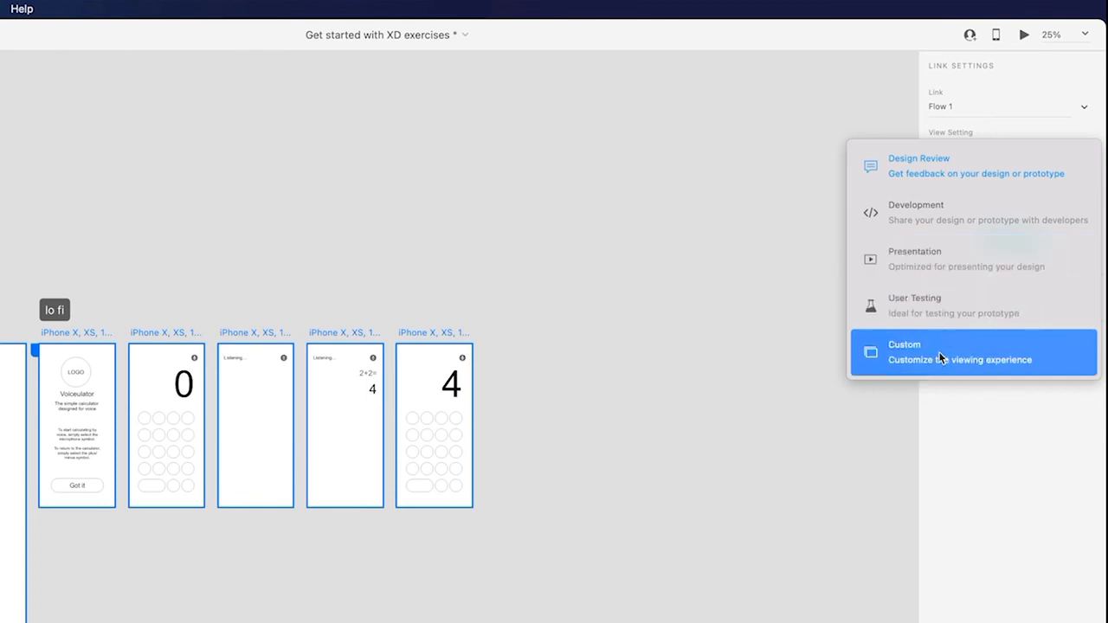
{"action": "left_click", "coordinate": [963, 178]}
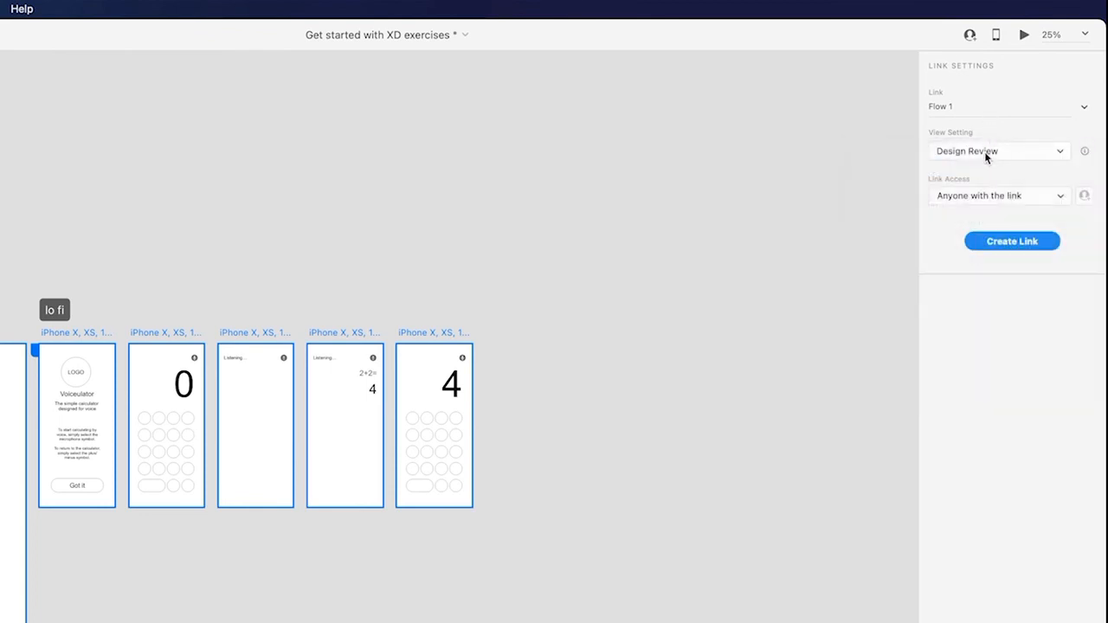
{"action": "left_click", "coordinate": [998, 194]}
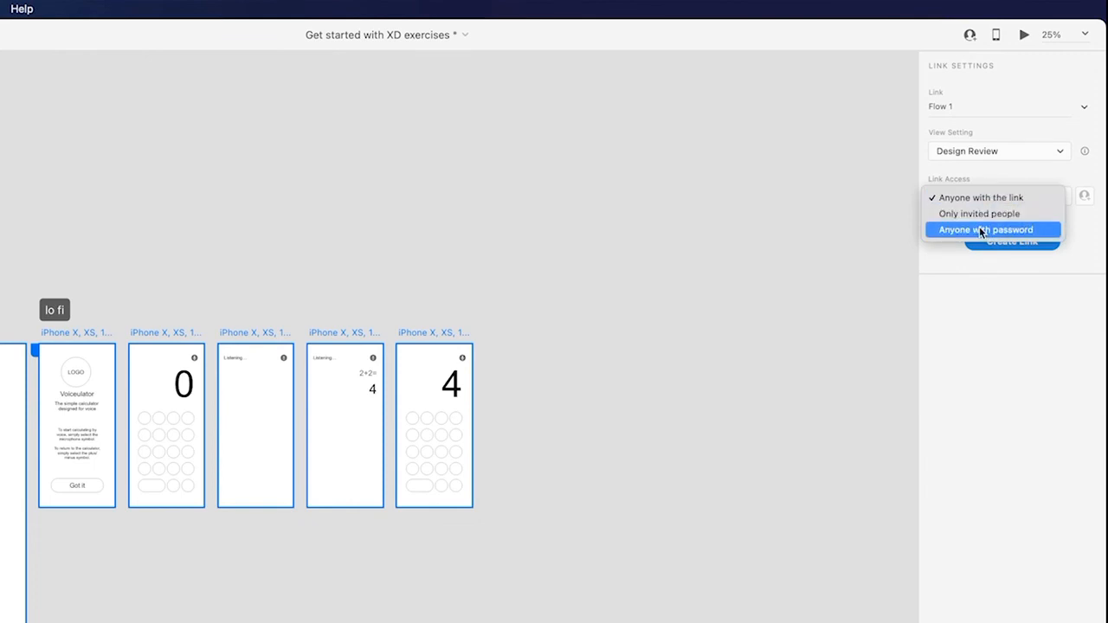
{"action": "left_click", "coordinate": [288, 214]}
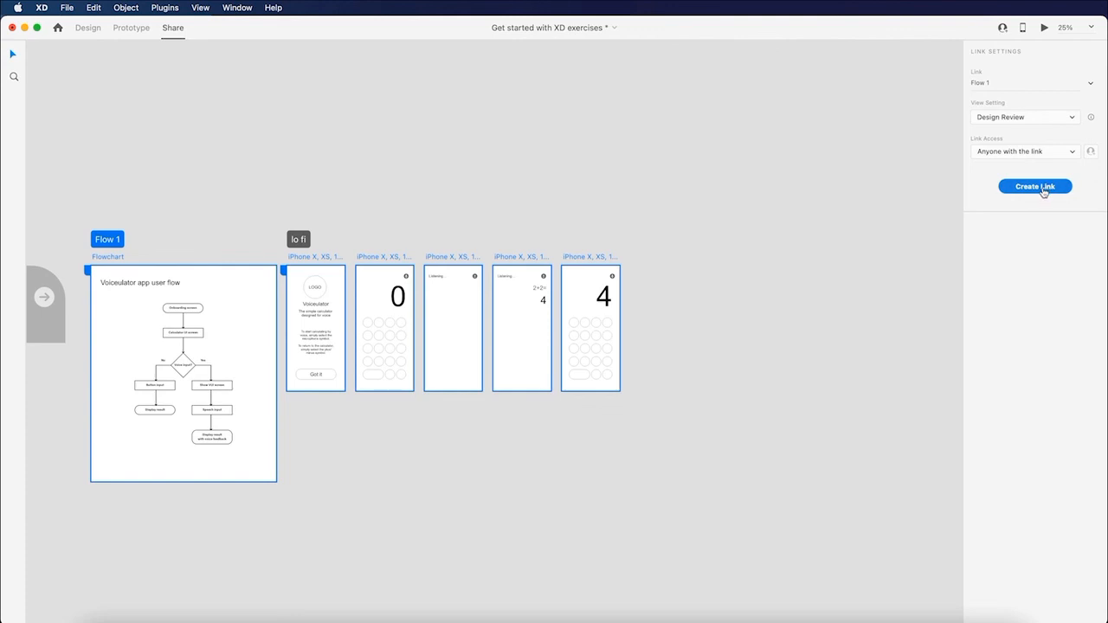
{"action": "left_click", "coordinate": [299, 239]}
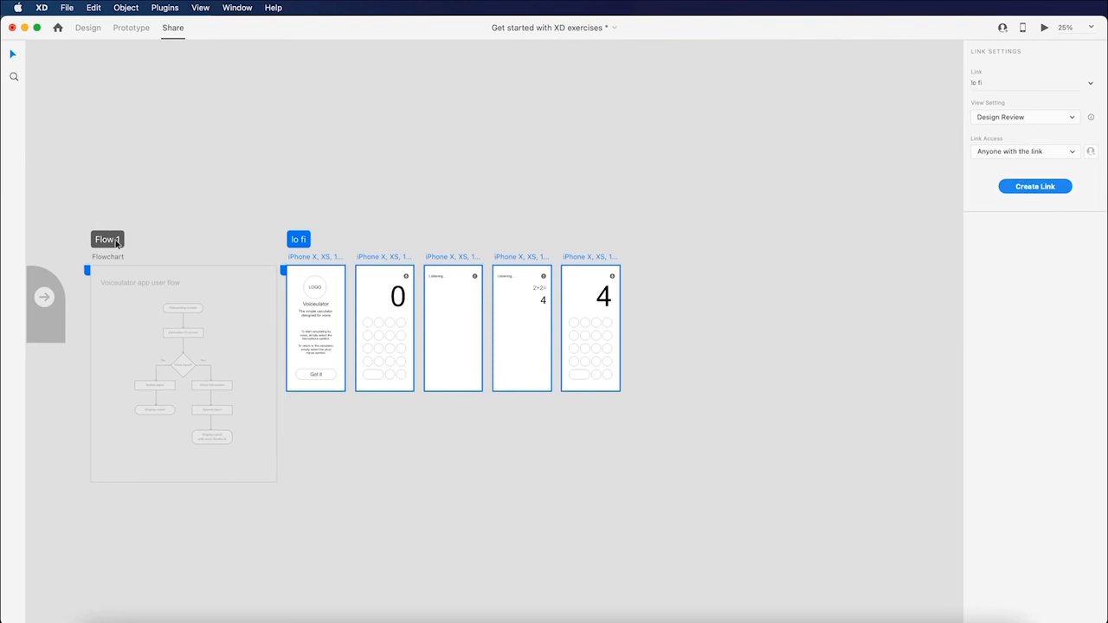
{"action": "left_click", "coordinate": [116, 243]}
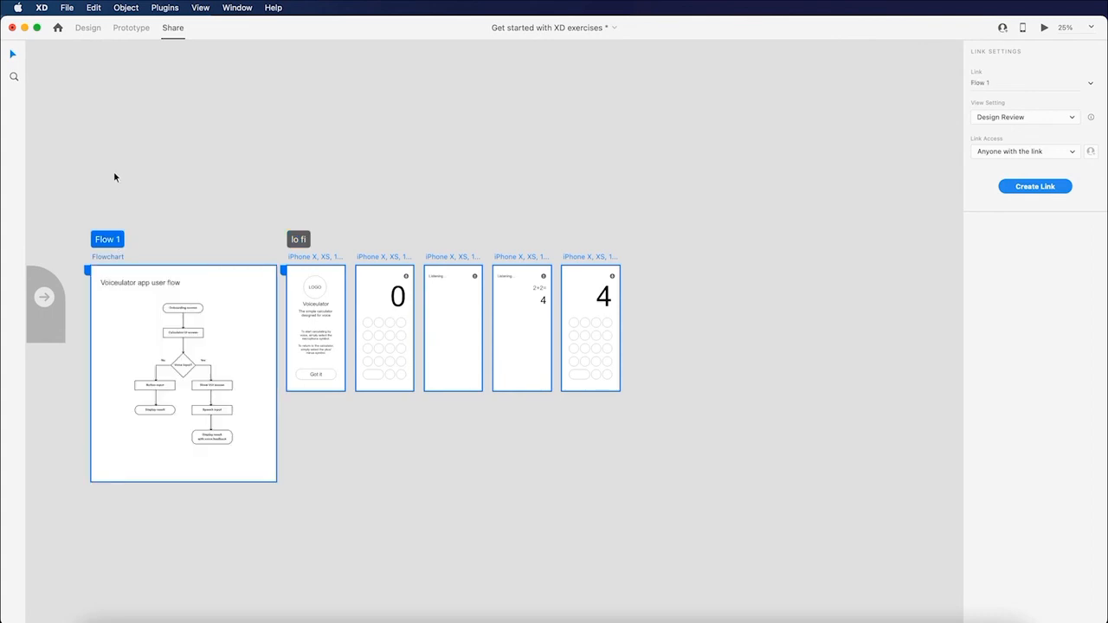
Rename Flow 1 as "Voiceulator user flow" in prototype mode and return to its link settings.
{"action": "left_click", "coordinate": [131, 28]}
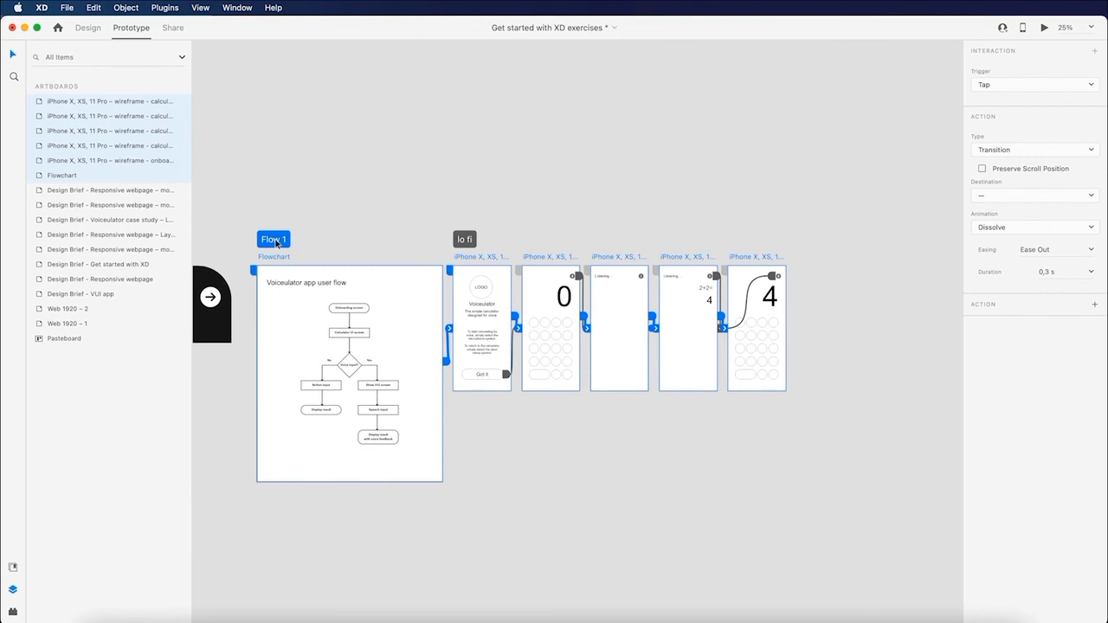
{"action": "double_click", "coordinate": [275, 244]}
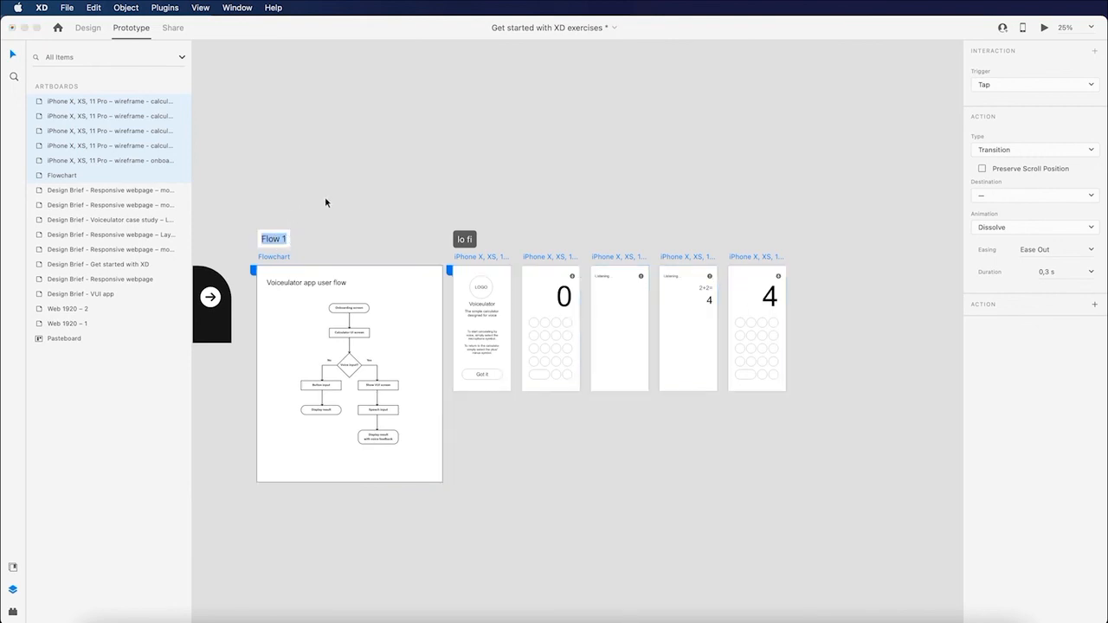
{"action": "type", "text": "Voiceulator user flow"}
{"action": "key", "text": "Return"}
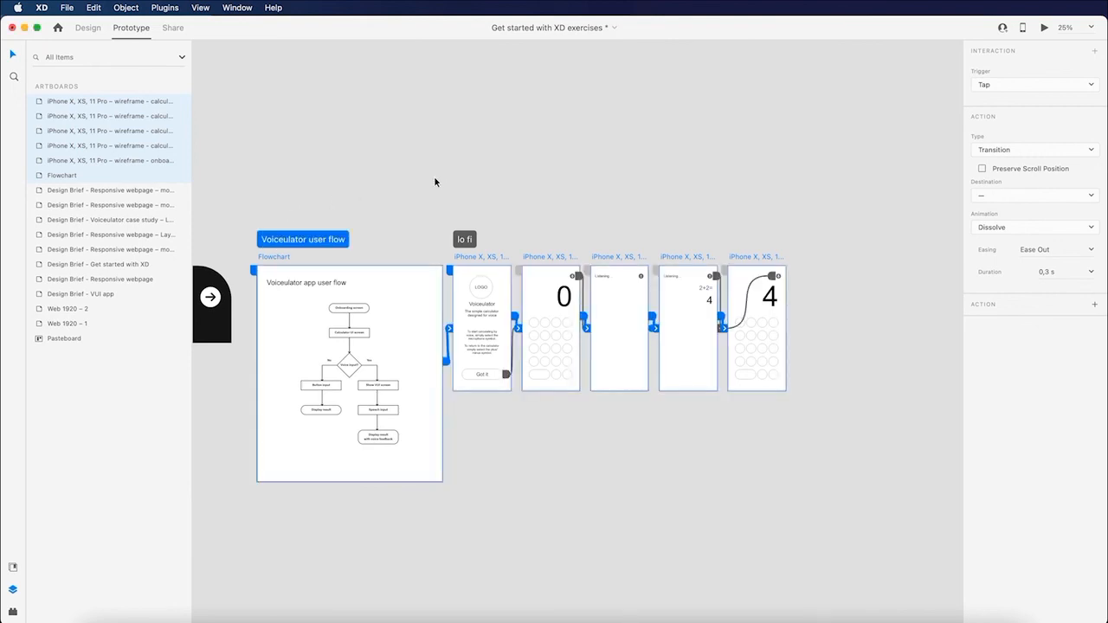
{"action": "left_click", "coordinate": [179, 29]}
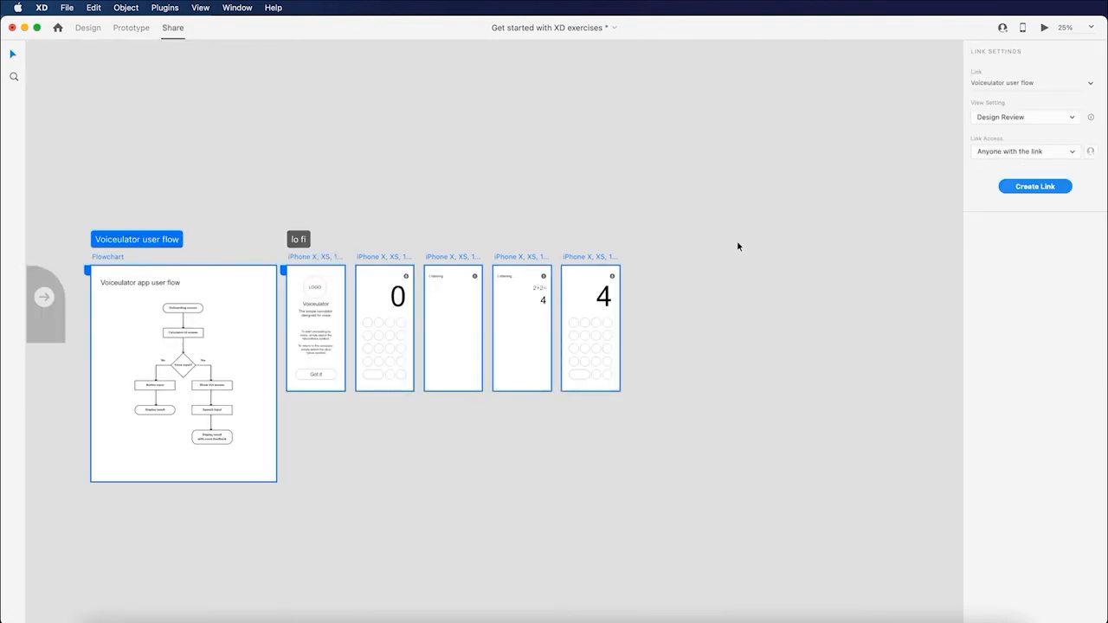
Rename the "lo fi" flow as "Voiceulator lo-fi" in prototype mode.
{"action": "left_click", "coordinate": [298, 240]}
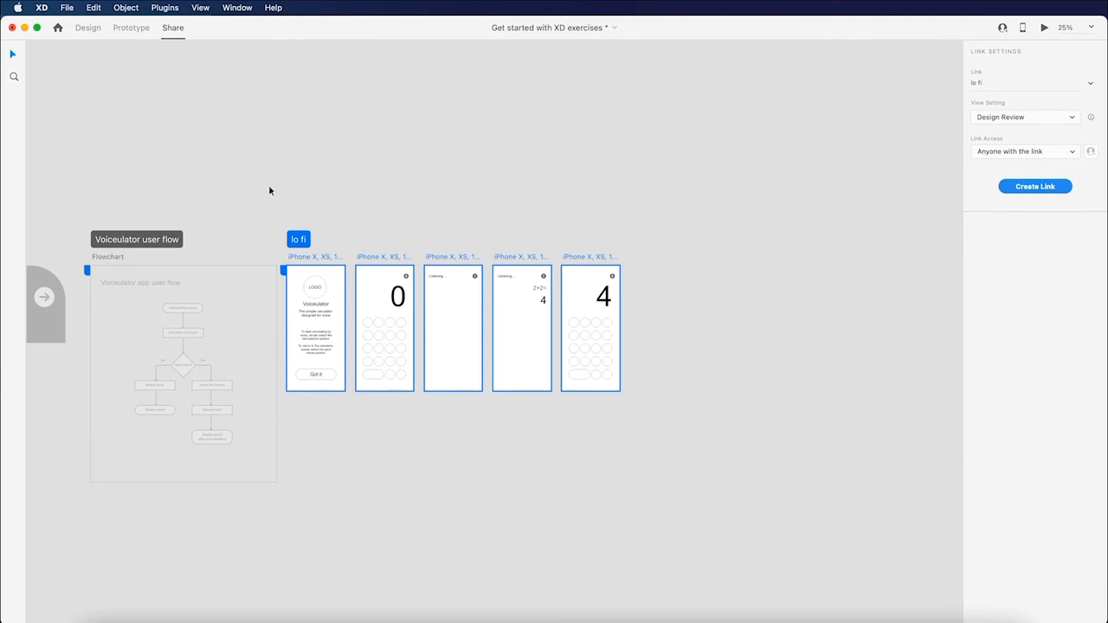
{"action": "left_click", "coordinate": [975, 82]}
{"action": "left_click", "coordinate": [130, 28]}
{"action": "double_click", "coordinate": [464, 239]}
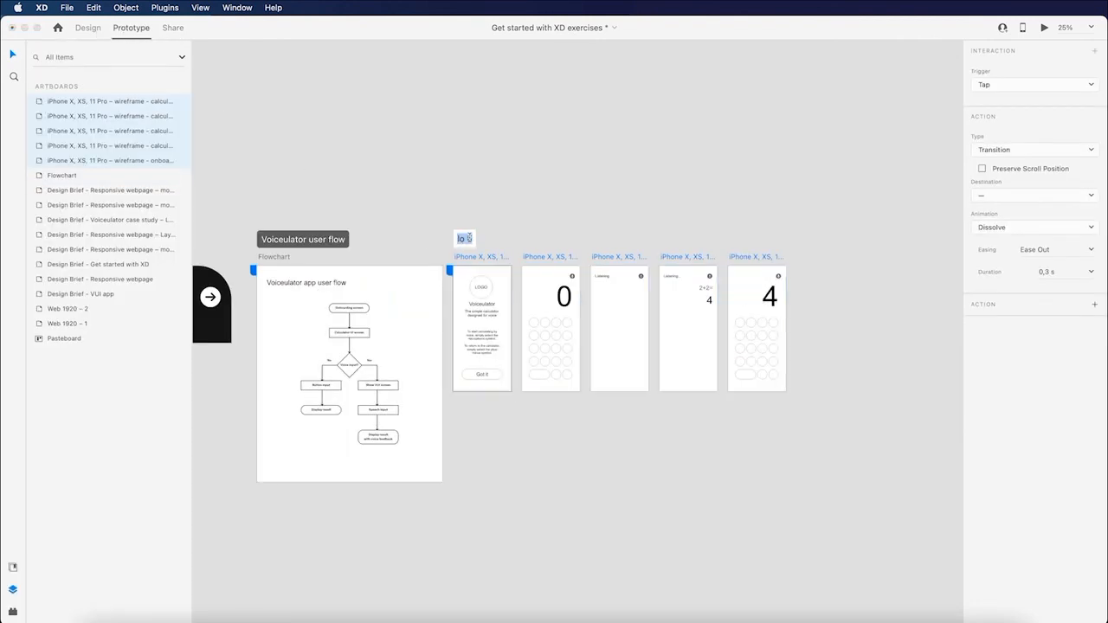
{"action": "left_click", "coordinate": [468, 238]}
{"action": "key", "text": "BackSpace"}
{"action": "type", "text": "-fi"}
{"action": "key", "text": "super+Left"}
{"action": "type", "text": "Voiceulator"}
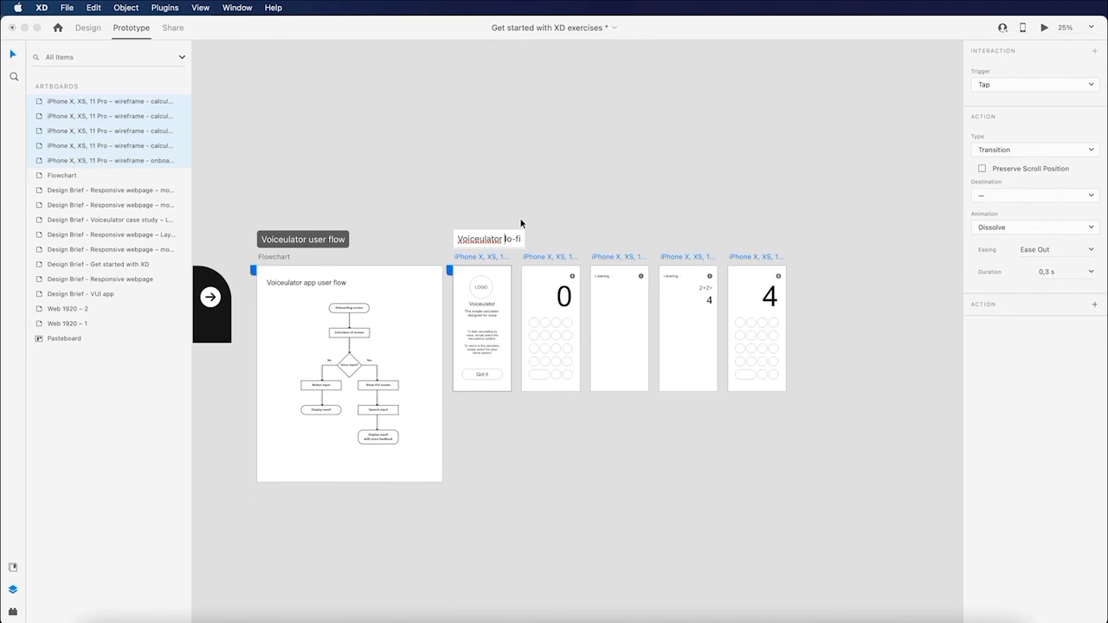
{"action": "key", "text": "Return"}
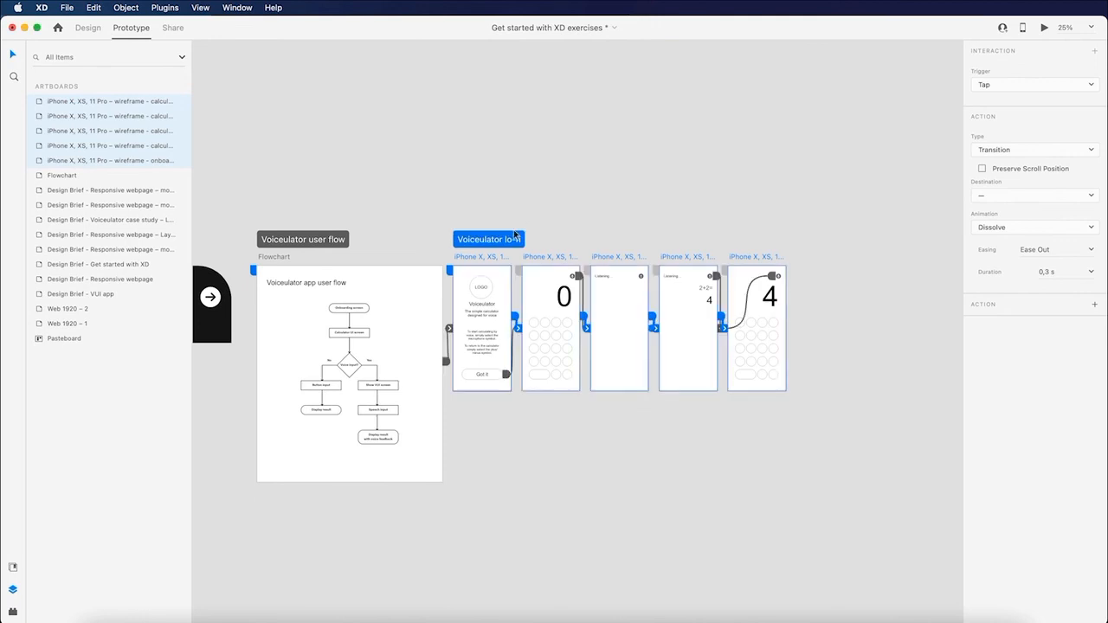
Check the link name and link access options of the "Voiceulator lo-fi" flow in share mode.
{"action": "left_click", "coordinate": [174, 29]}
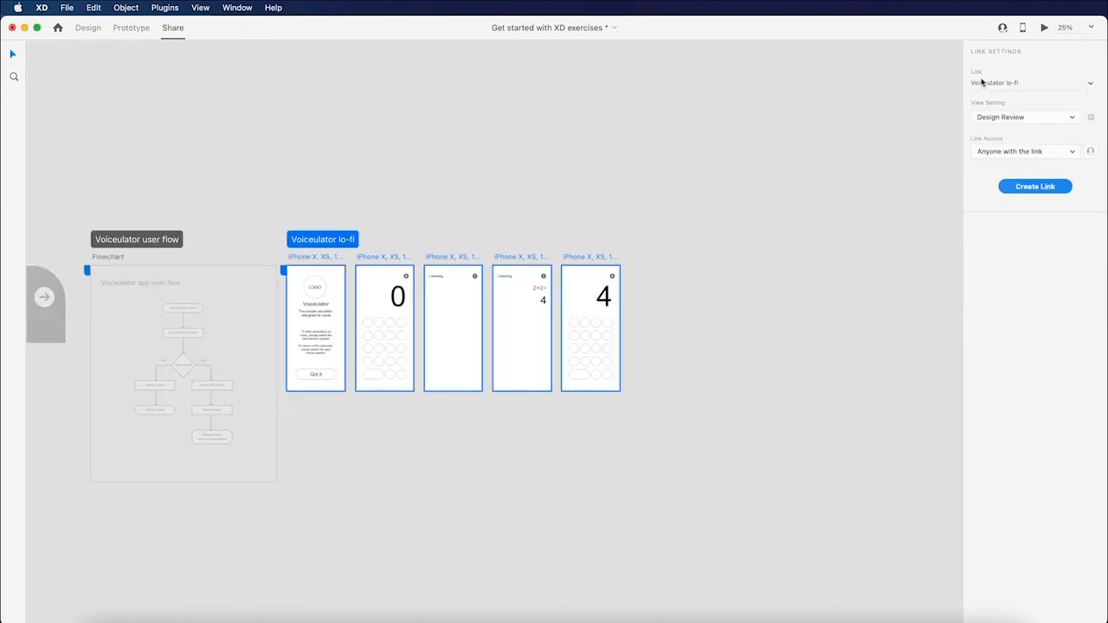
{"action": "left_click", "coordinate": [1036, 83]}
{"action": "left_click", "coordinate": [1066, 154]}
{"action": "left_click", "coordinate": [931, 154]}
{"action": "left_click", "coordinate": [924, 154]}
Preview the "Voiceulator lo-fi" flow from prototype mode, check the preview's recording and voice options, and close the preview window.
{"action": "left_click", "coordinate": [145, 28]}
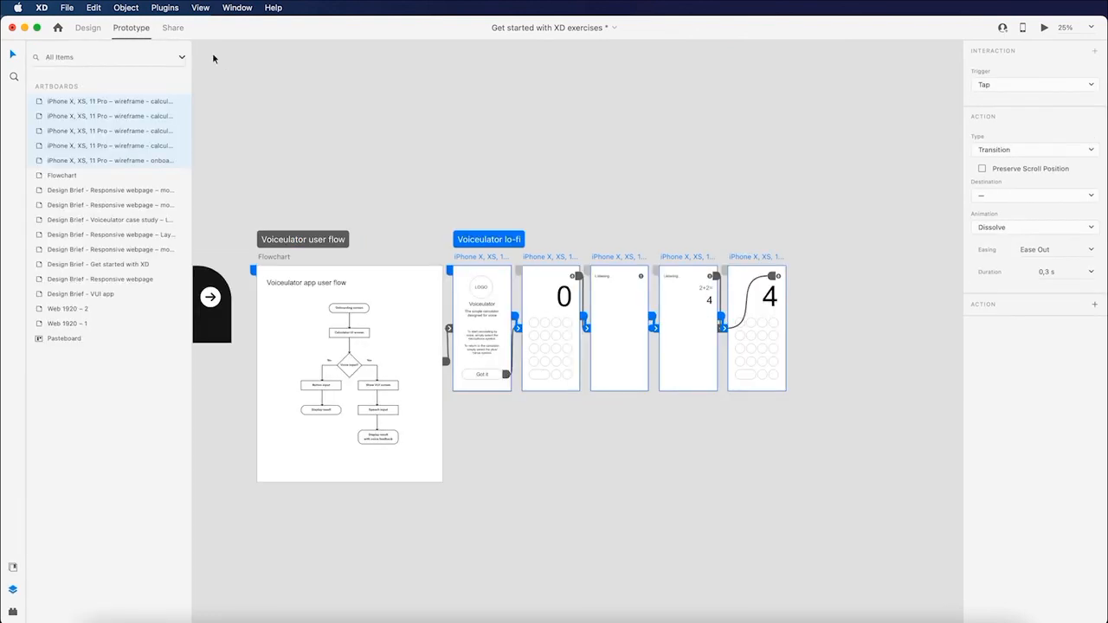
{"action": "left_click", "coordinate": [1045, 29]}
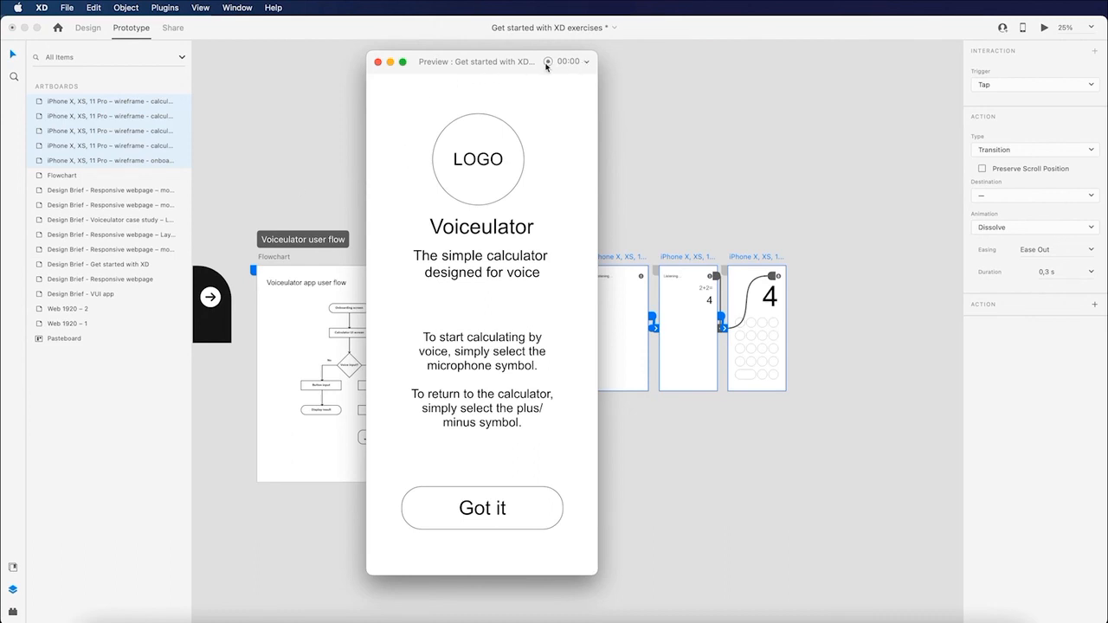
{"action": "left_click_drag", "start_coordinate": [547, 67], "coordinate": [564, 61]}
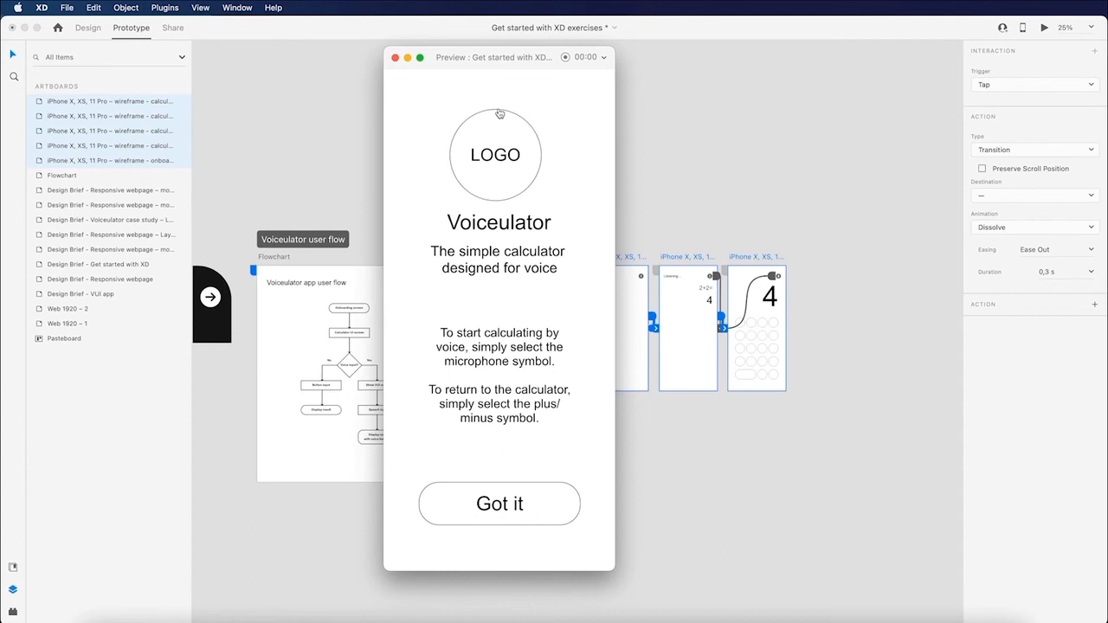
{"action": "left_click", "coordinate": [603, 58]}
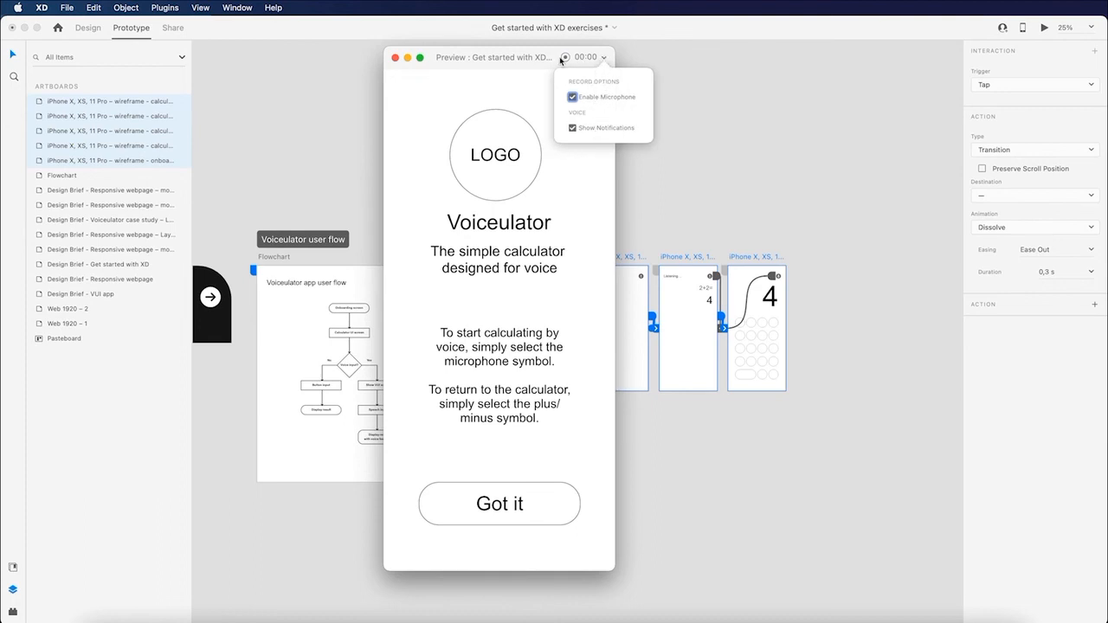
{"action": "left_click", "coordinate": [499, 58]}
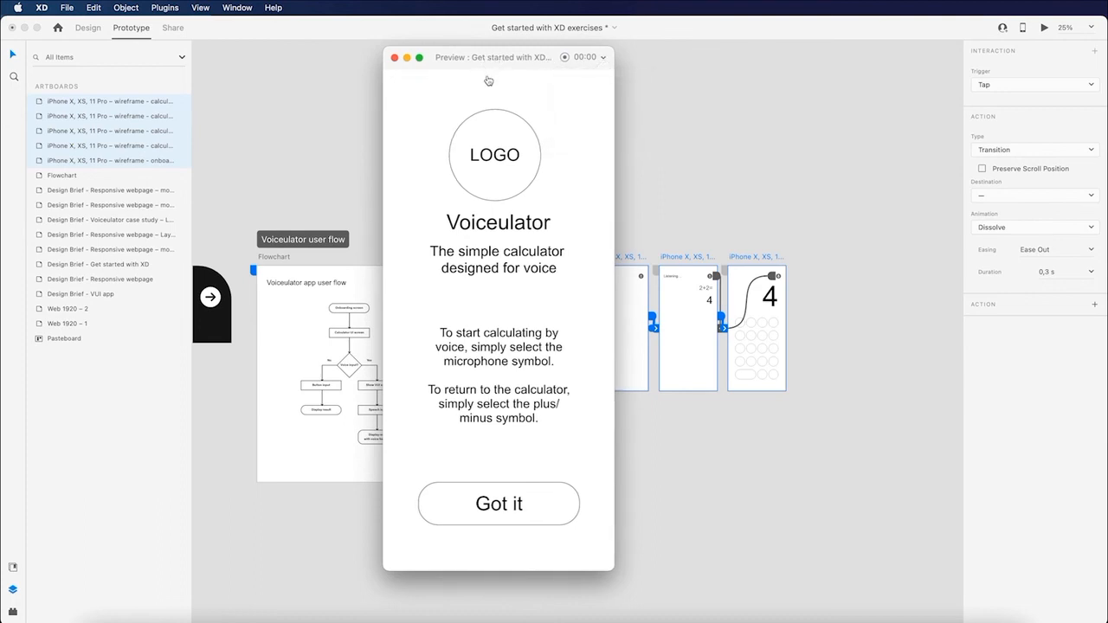
{"action": "left_click", "coordinate": [395, 58]}
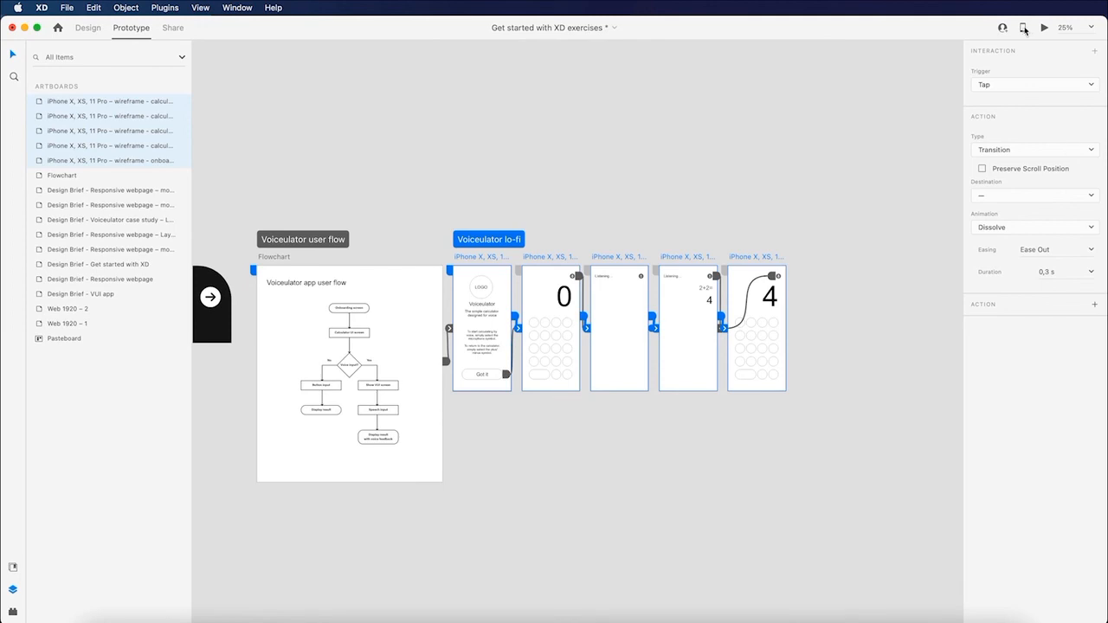
Create a Design Review link for the "Voiceulator lo-fi" flow with access for anyone with the link.
{"action": "left_click", "coordinate": [860, 62]}
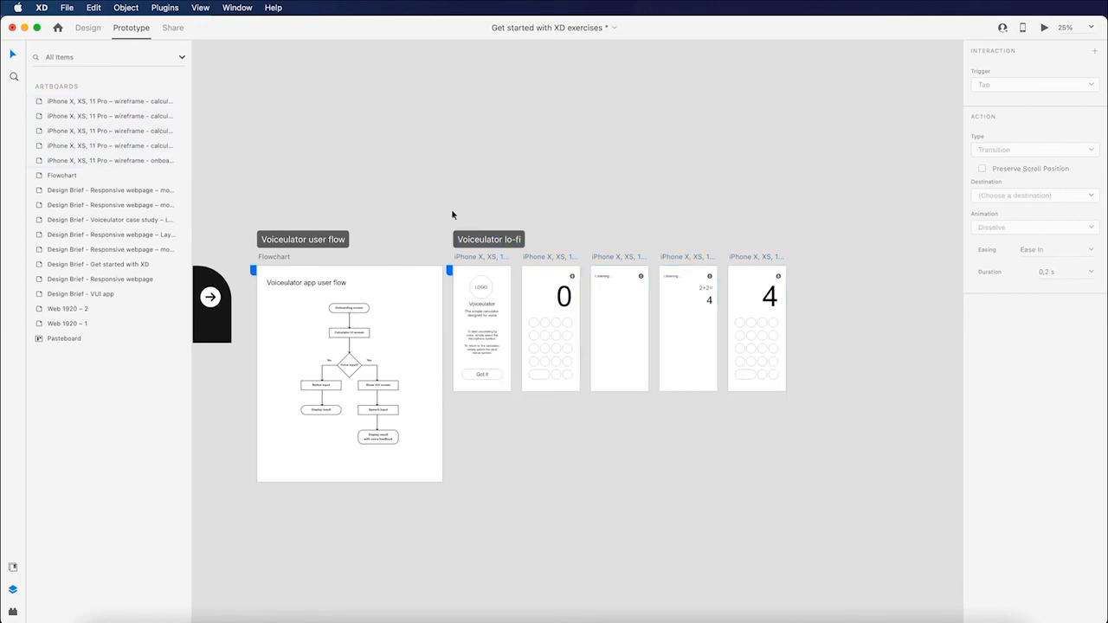
{"action": "left_click", "coordinate": [301, 242]}
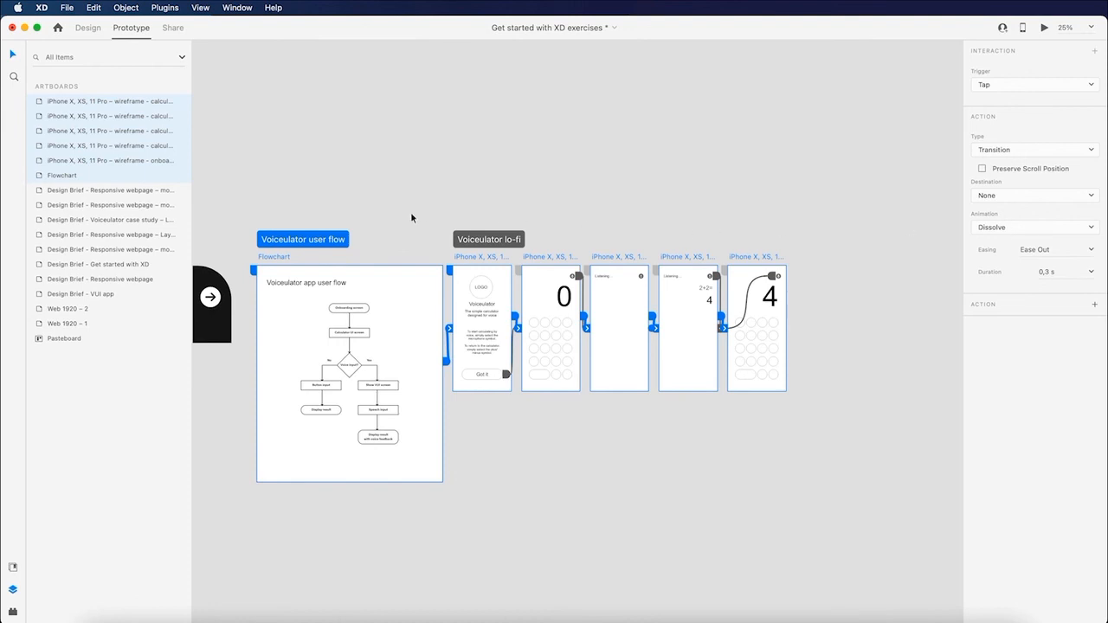
{"action": "left_click", "coordinate": [174, 28]}
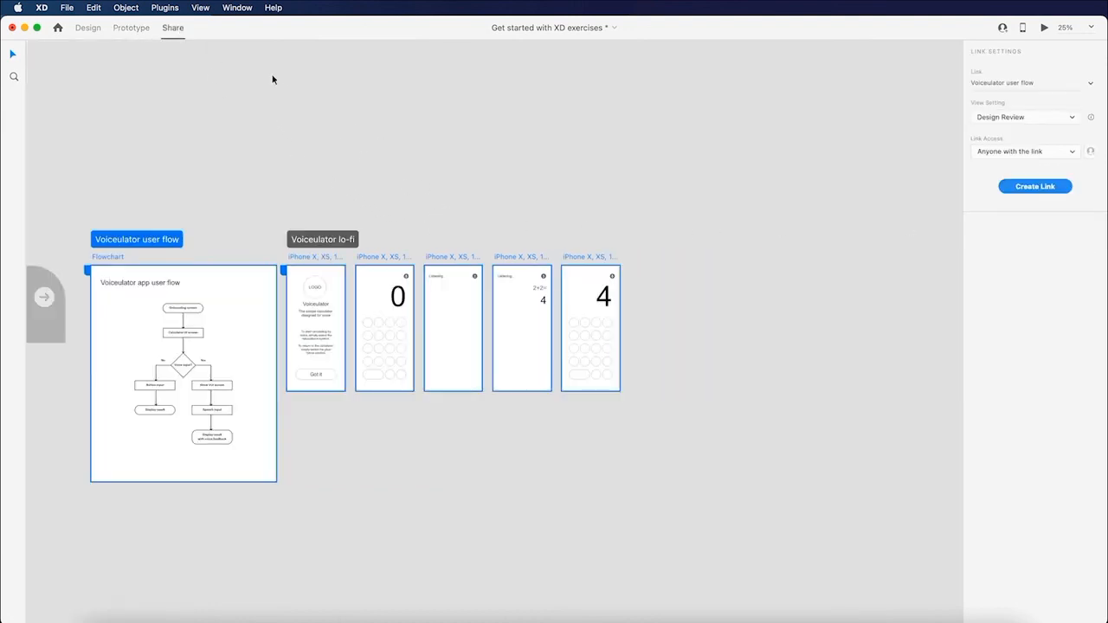
{"action": "left_click", "coordinate": [315, 243]}
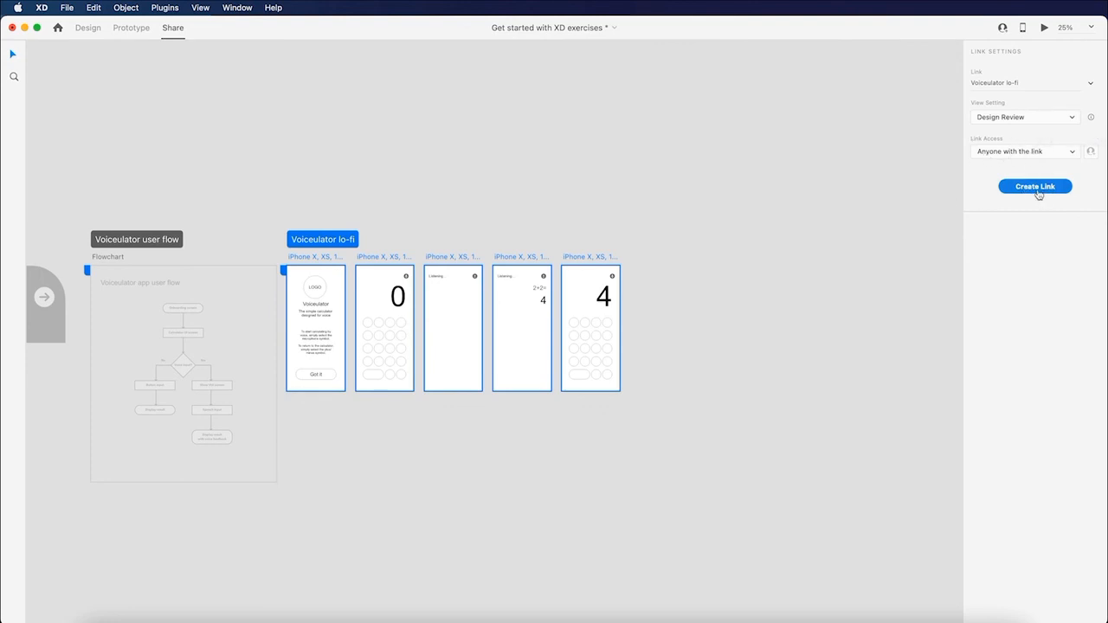
{"action": "left_click", "coordinate": [1042, 156]}
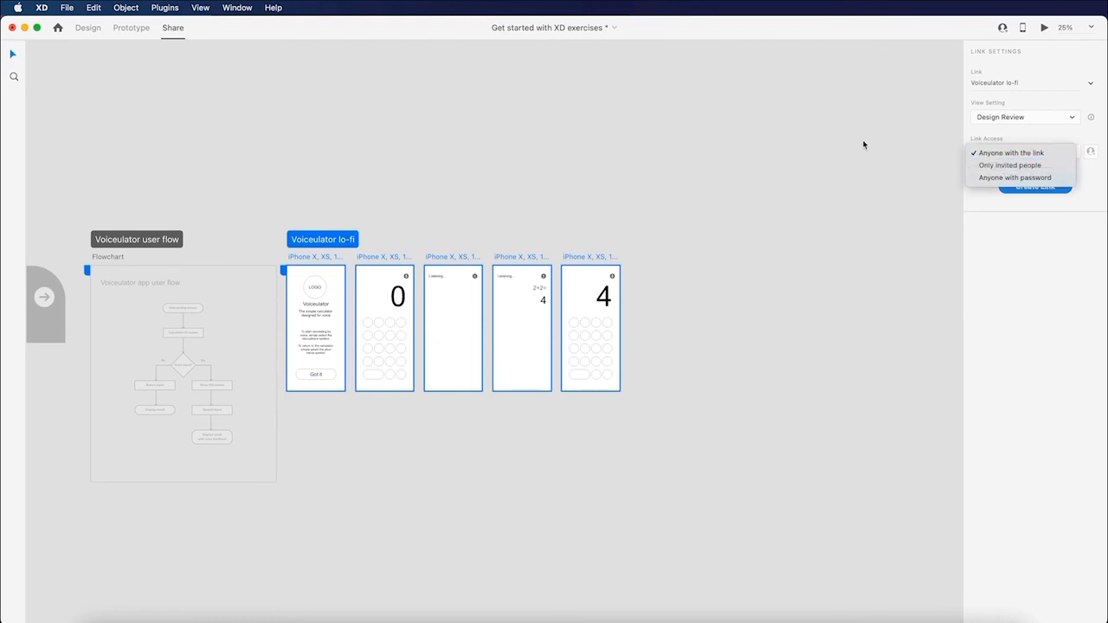
{"action": "left_click", "coordinate": [1010, 153]}
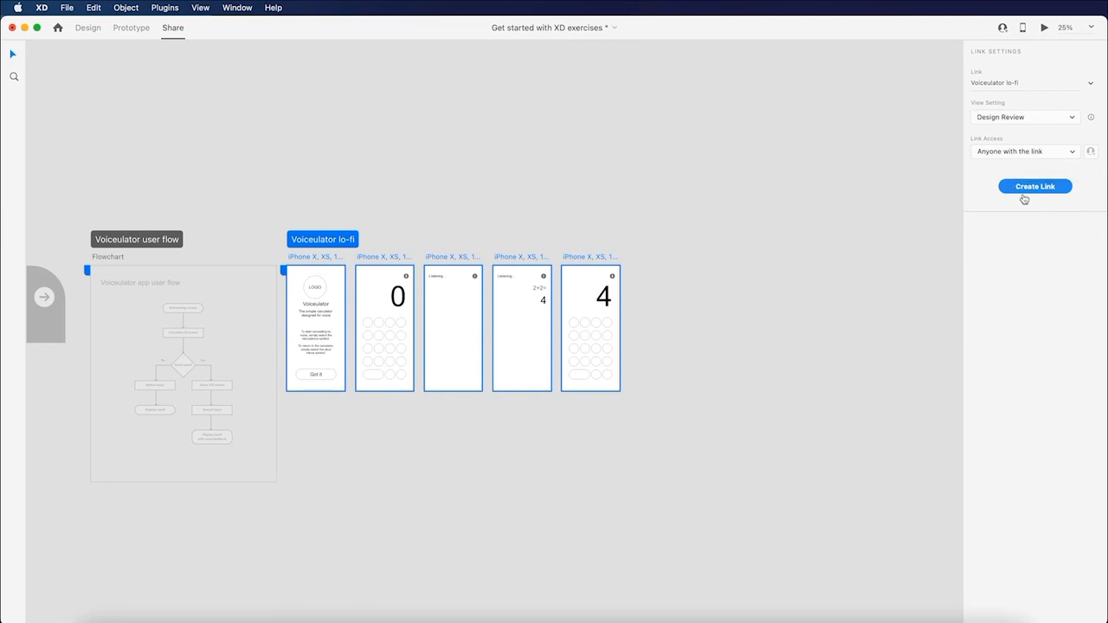
{"action": "left_click", "coordinate": [1040, 190]}
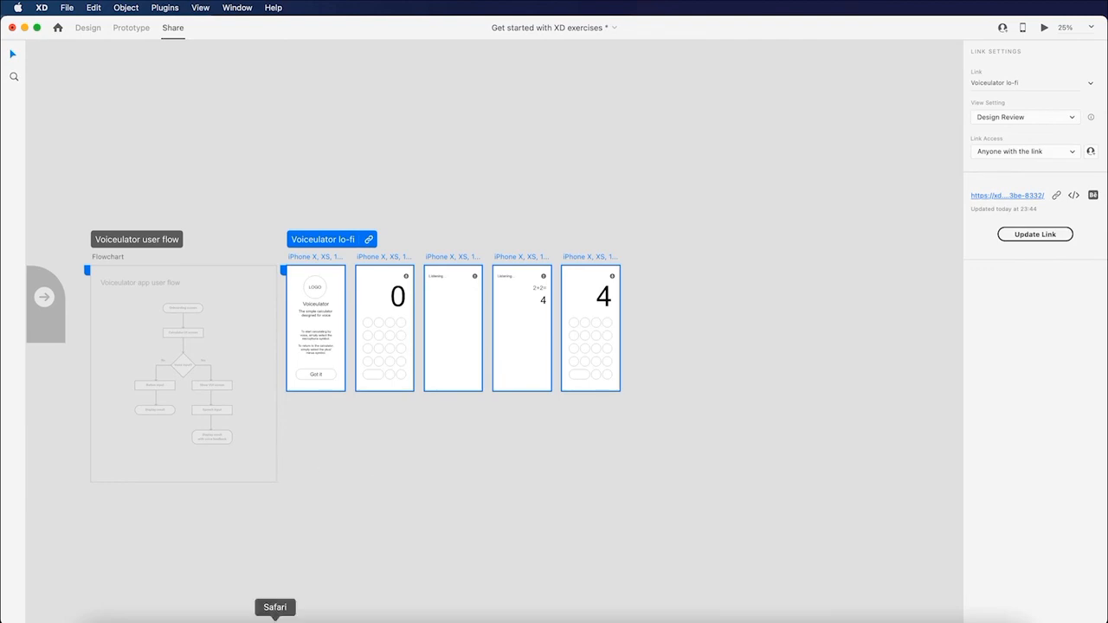
Switch to Safari and walk through the shared Voiceulator lo-fi prototype, returning to the onboarding screen through the overview of all screens.
{"action": "left_click", "coordinate": [291, 610]}
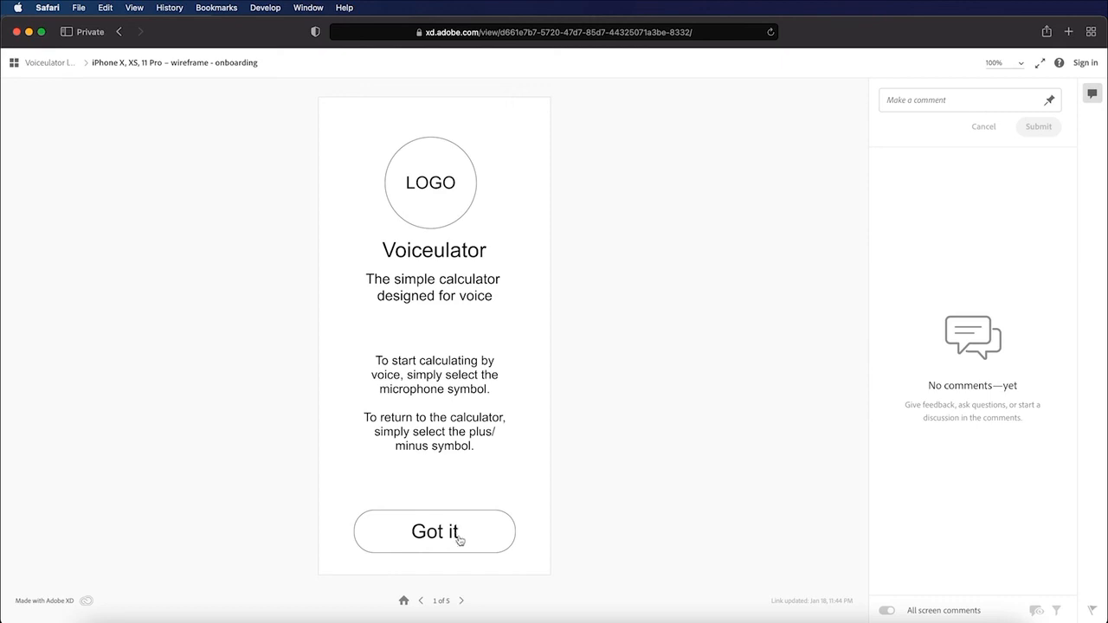
{"action": "left_click", "coordinate": [464, 605]}
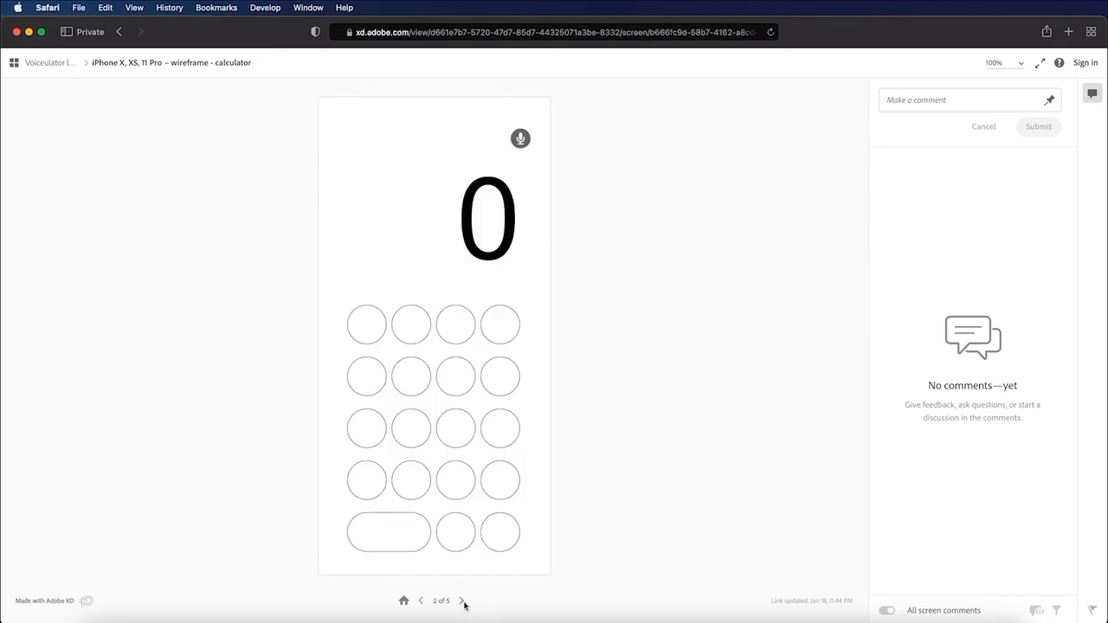
{"action": "left_click", "coordinate": [420, 605]}
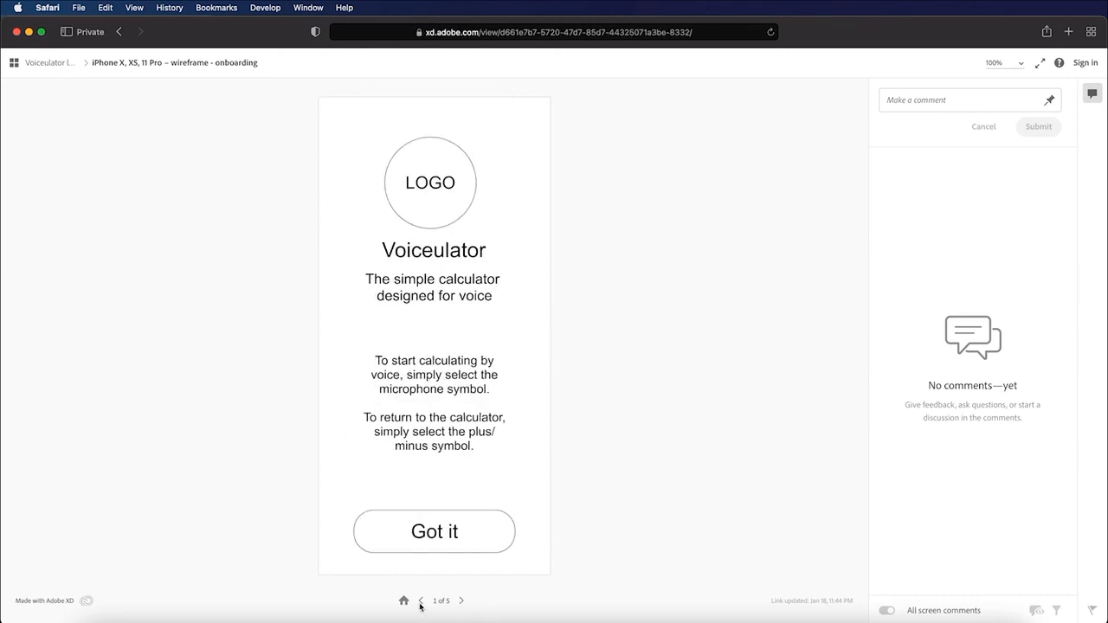
{"action": "left_click", "coordinate": [446, 536]}
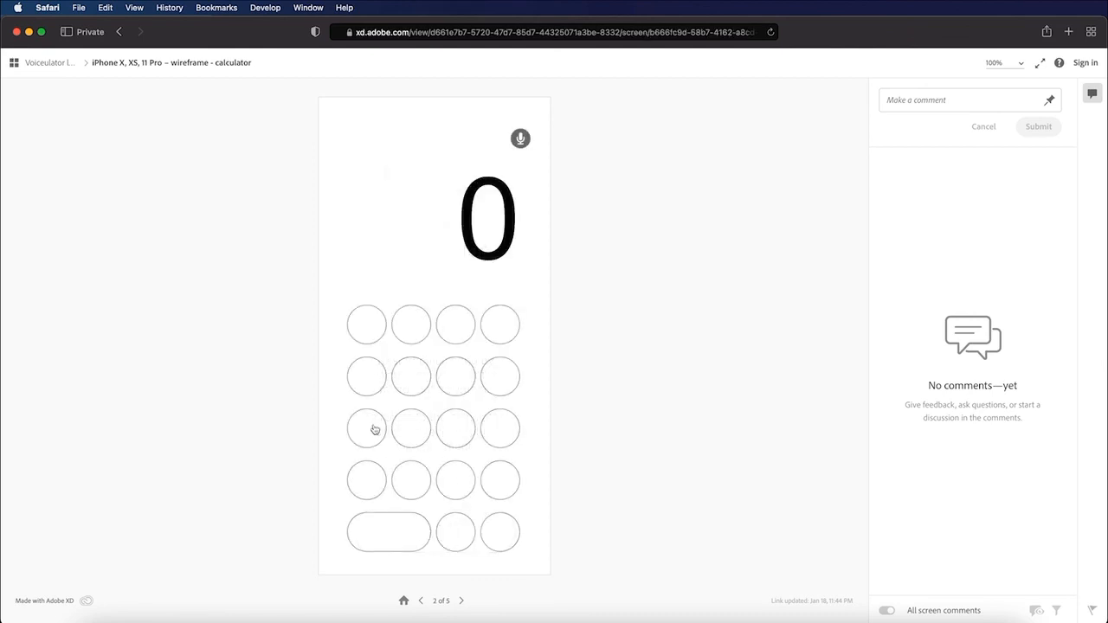
{"action": "left_click", "coordinate": [521, 140]}
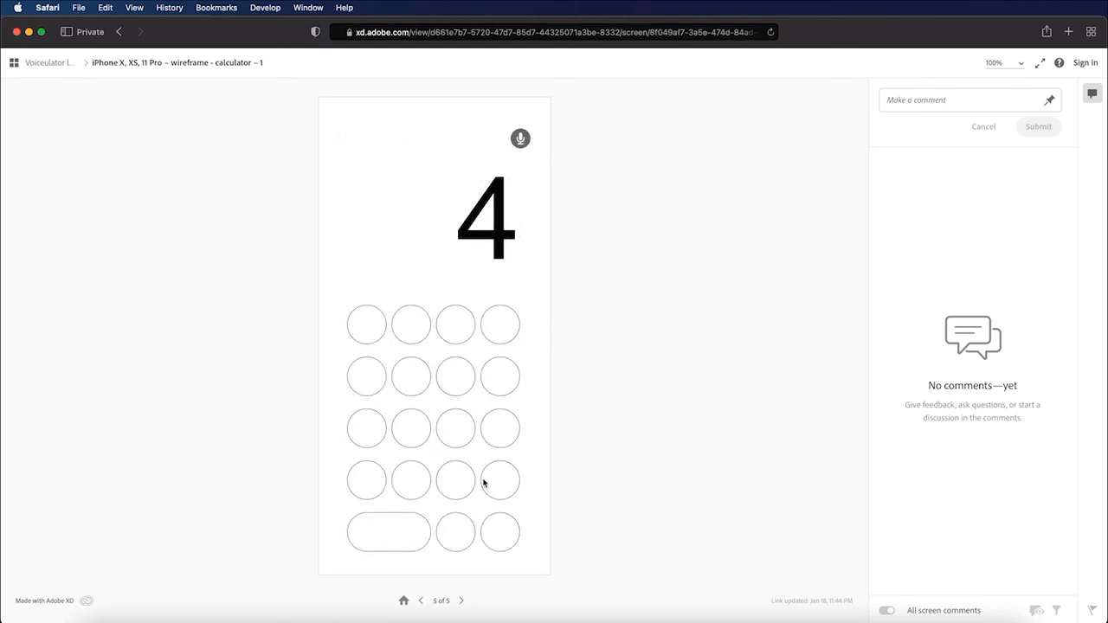
{"action": "left_click", "coordinate": [13, 66]}
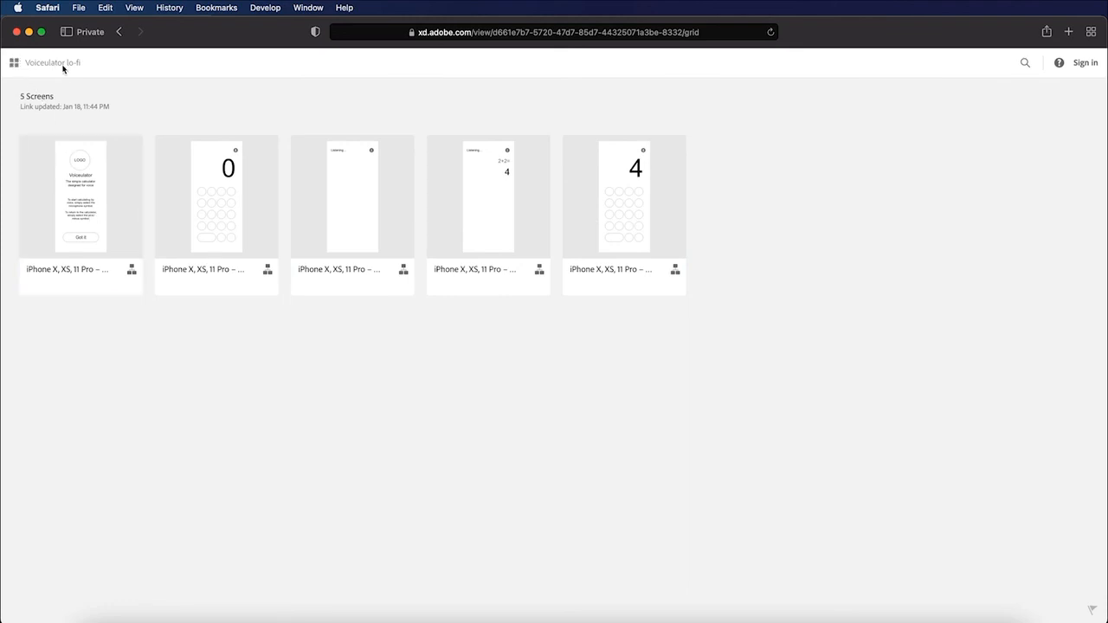
{"action": "left_click", "coordinate": [98, 208]}
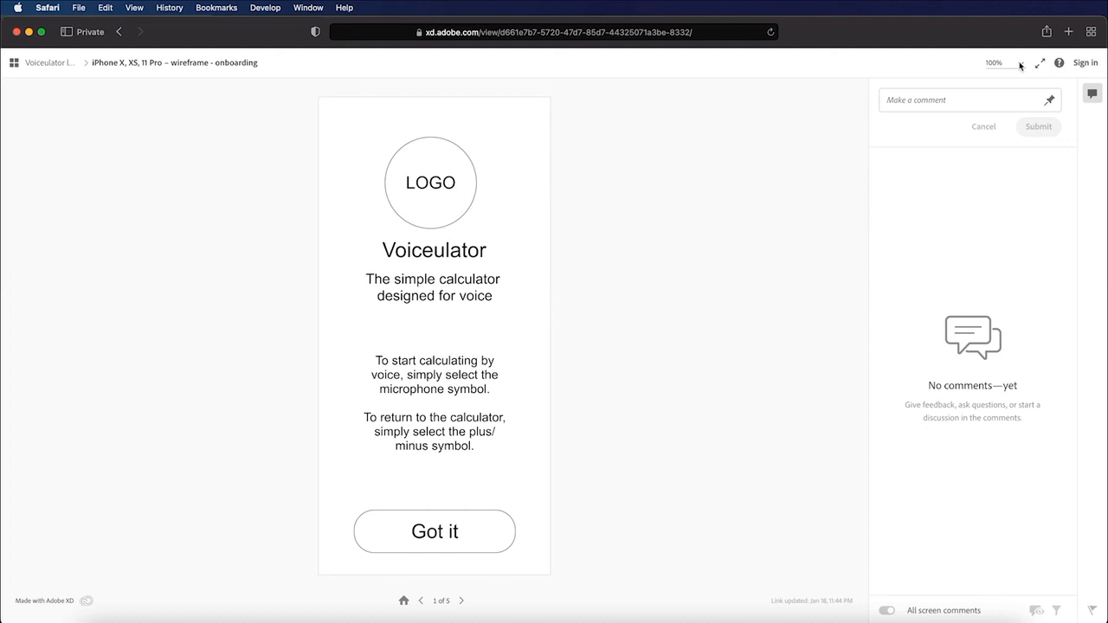
Try pinning a comment beside the logo circle on the onboarding screen, and cancel it without submitting.
{"action": "left_click", "coordinate": [1049, 100]}
{"action": "left_click", "coordinate": [1049, 103]}
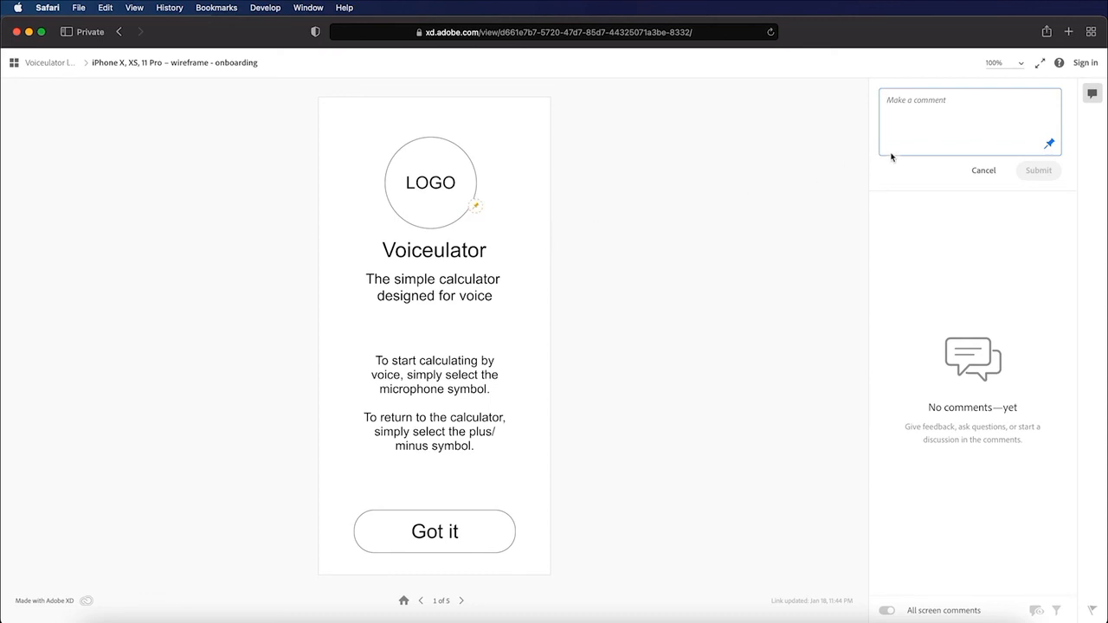
{"action": "left_click", "coordinate": [975, 173]}
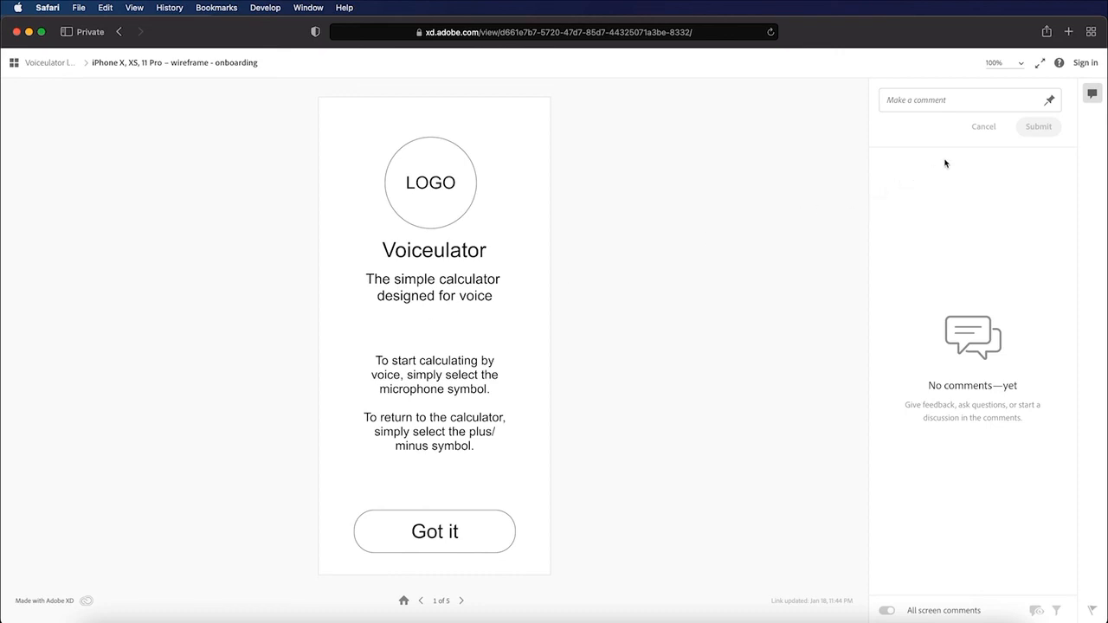
Test the shared prototype in fullscreen mode, going from onboarding to the calculator and toggling between voice and calculator input.
{"action": "left_click", "coordinate": [1041, 68]}
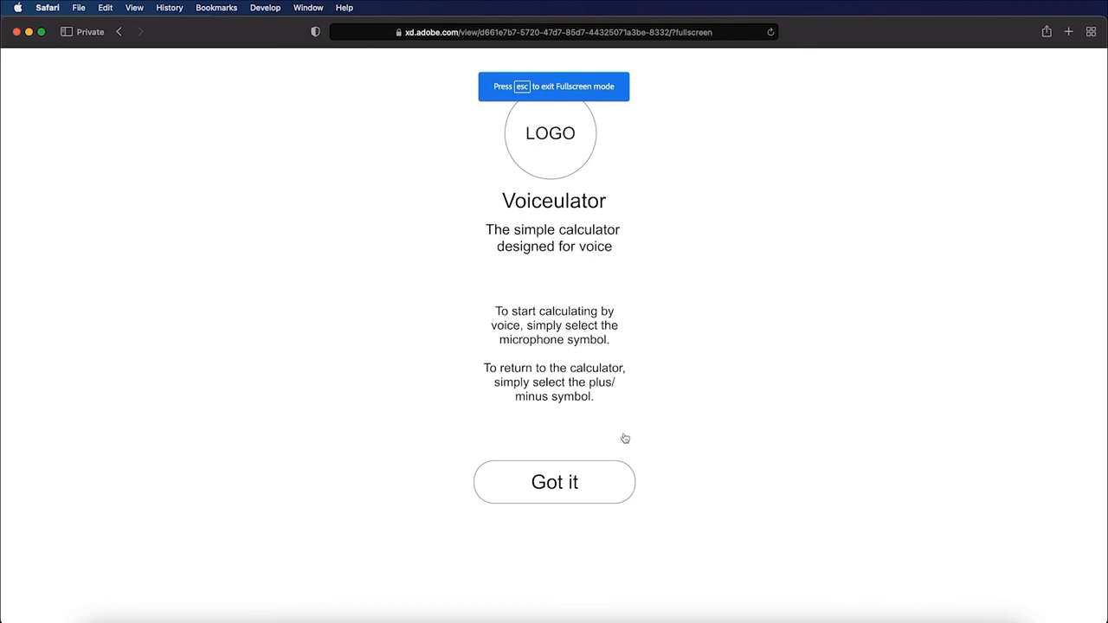
{"action": "left_click", "coordinate": [554, 490]}
{"action": "left_click", "coordinate": [617, 208]}
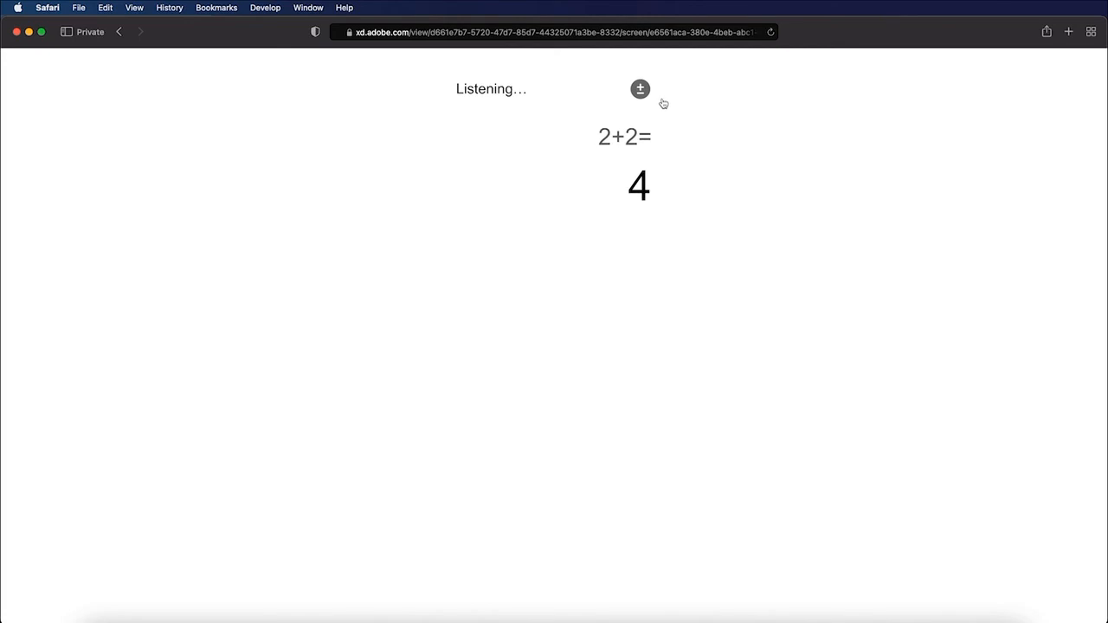
{"action": "left_click", "coordinate": [642, 92]}
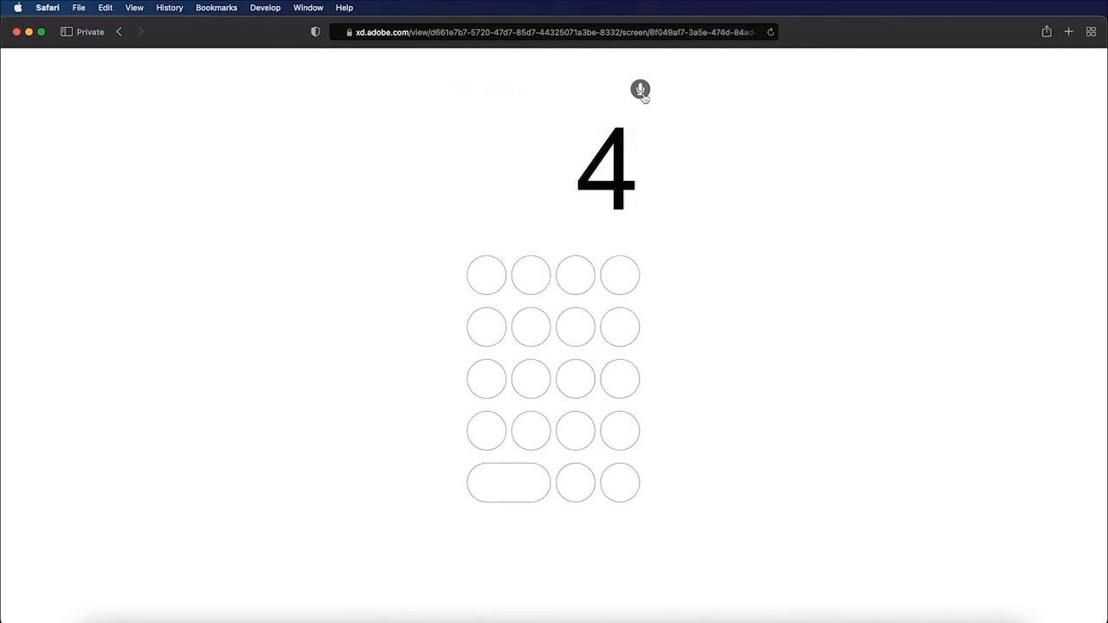
{"action": "left_click", "coordinate": [640, 94]}
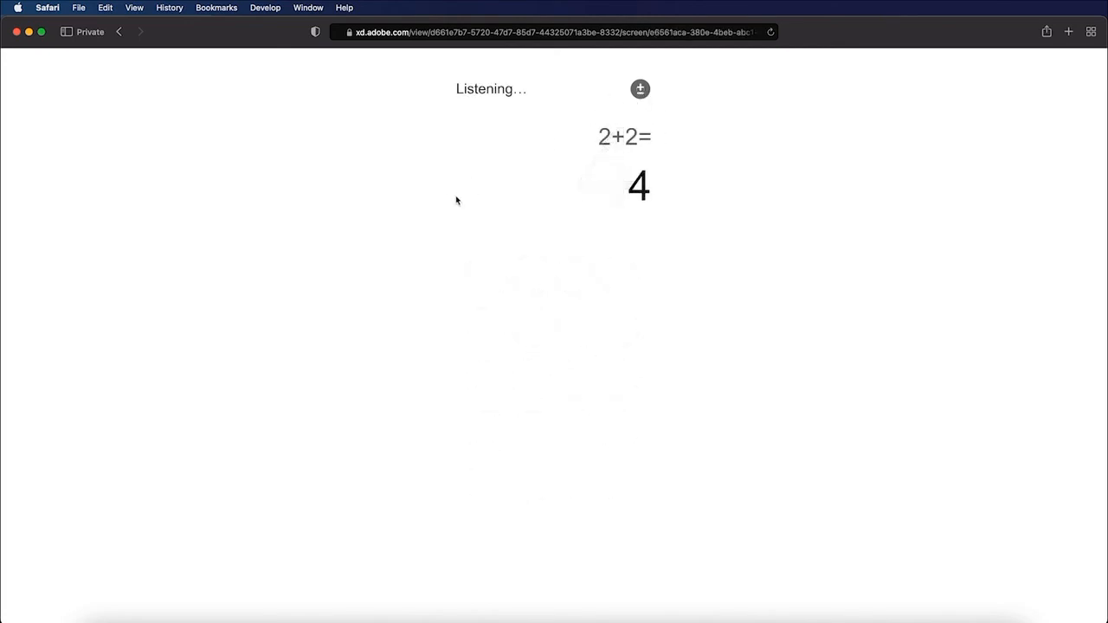